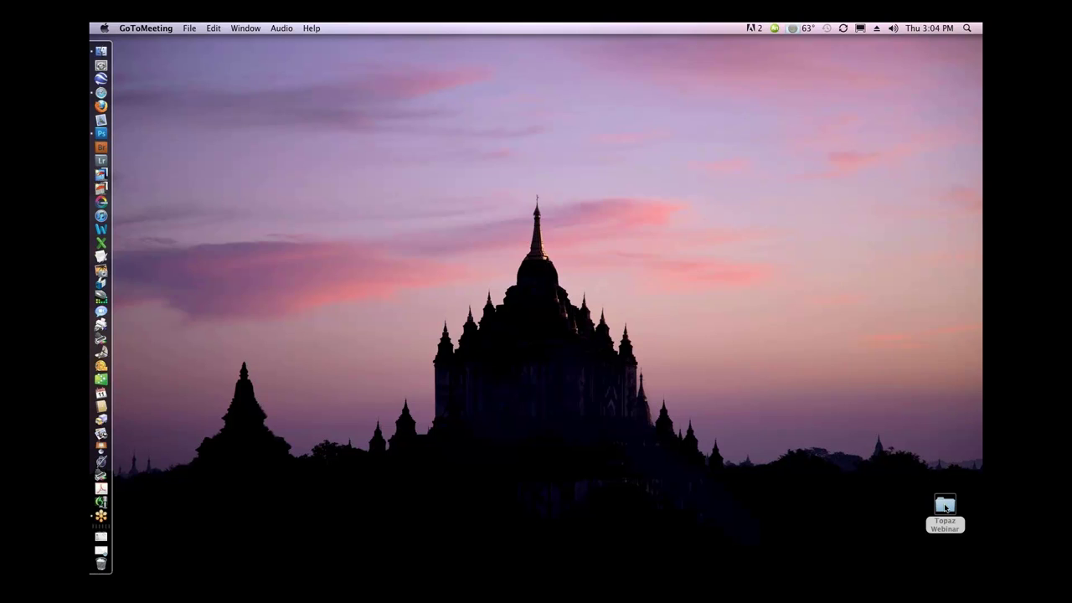
# Step: Open the _MG_0300 Topaz image from the Adjust folder inside Topaz Webinar and view it in full-screen mode
pyautogui.doubleClick(945, 505)
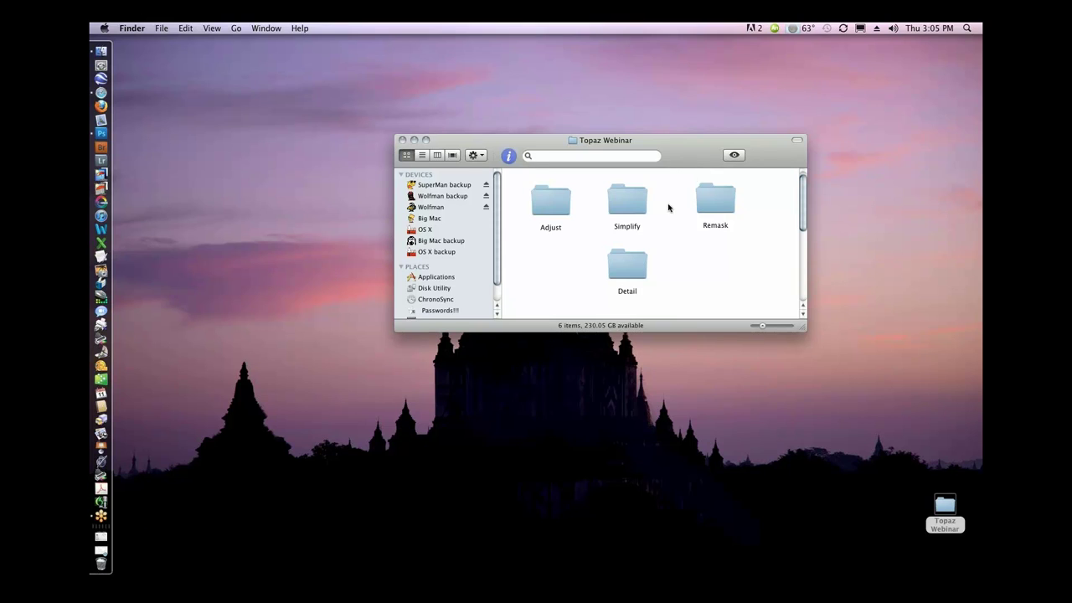
pyautogui.doubleClick(552, 203)
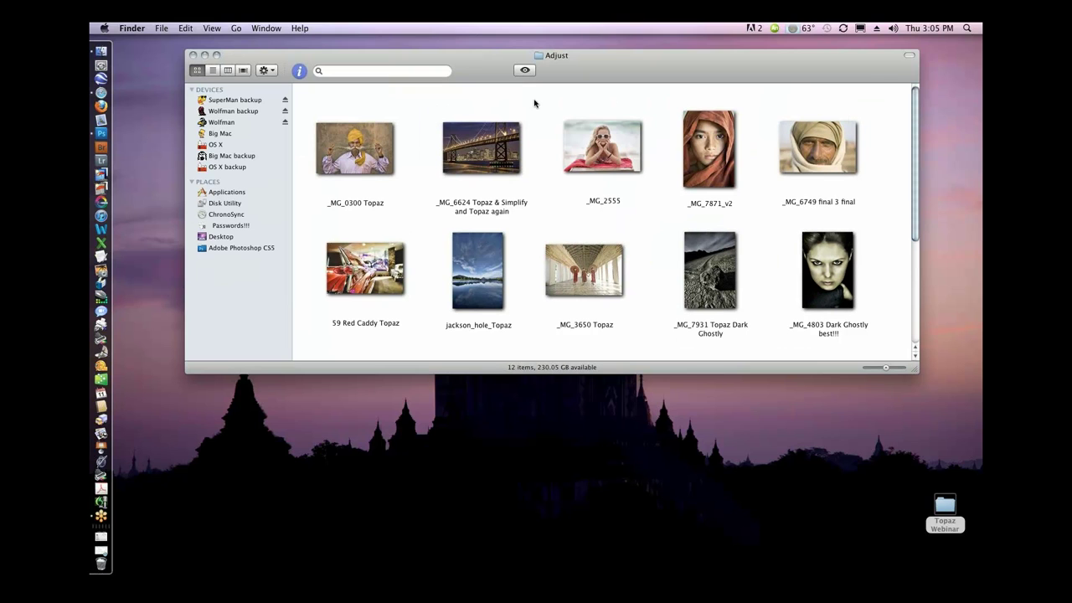
pyautogui.doubleClick(362, 156)
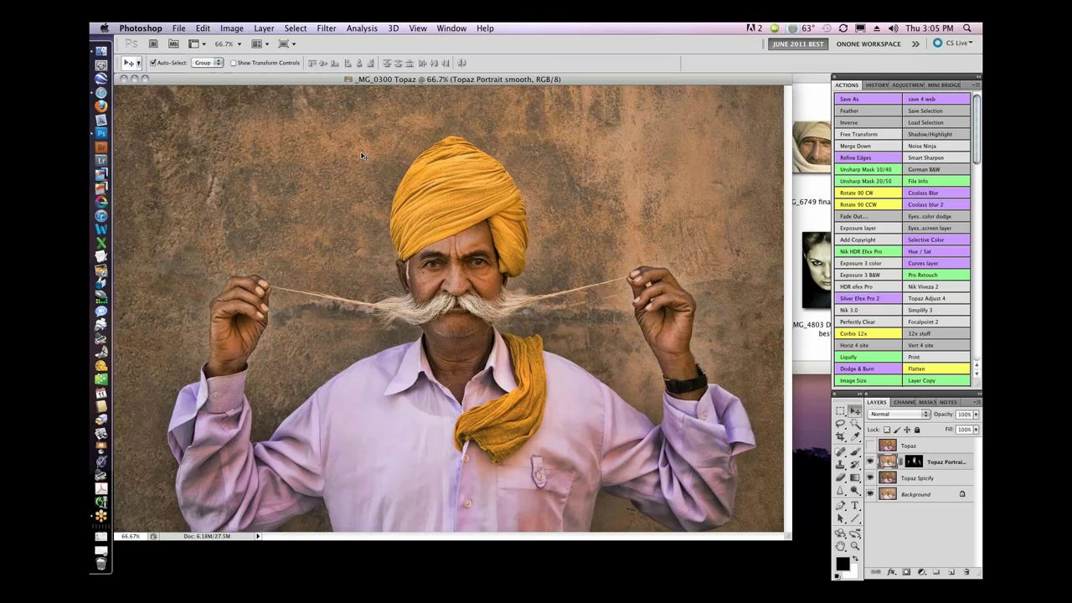
pyautogui.press('f')
pyautogui.press('Tab')
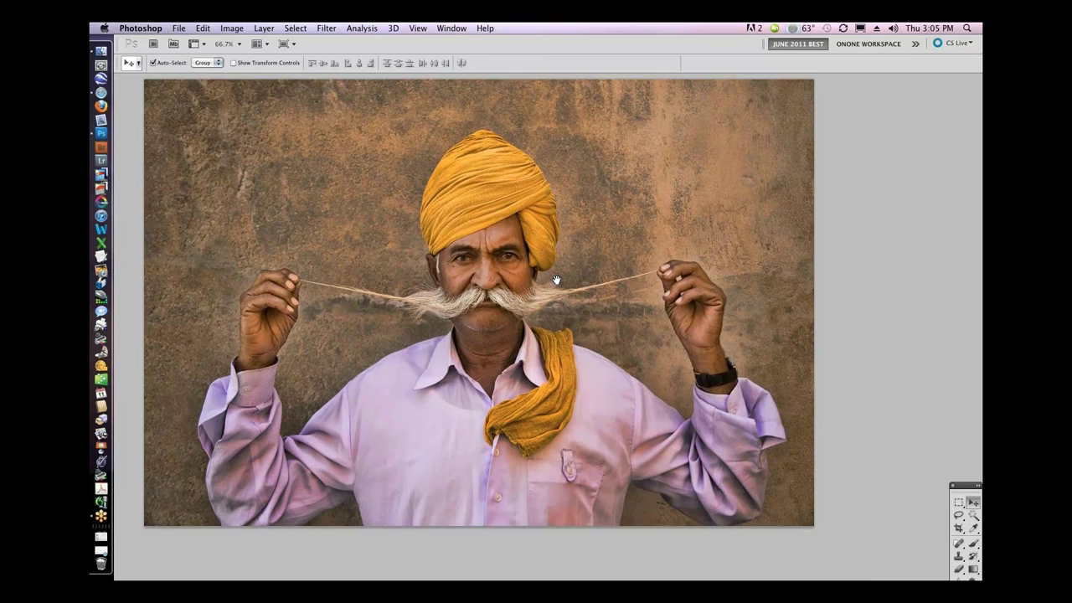
pyautogui.moveTo(556, 280); pyautogui.dragTo(563, 285)
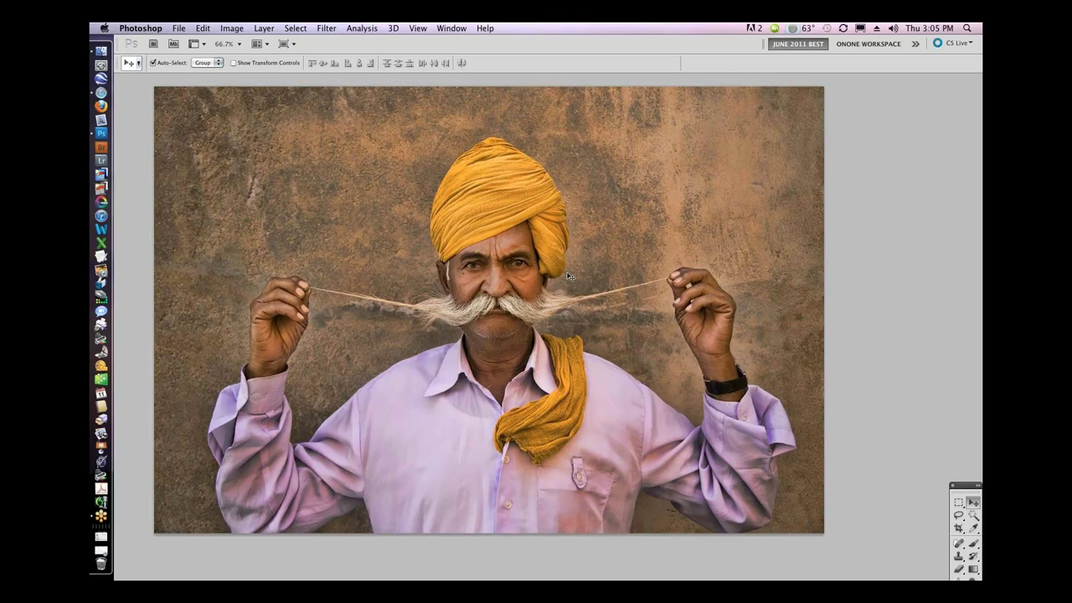
pyautogui.press('Tab')
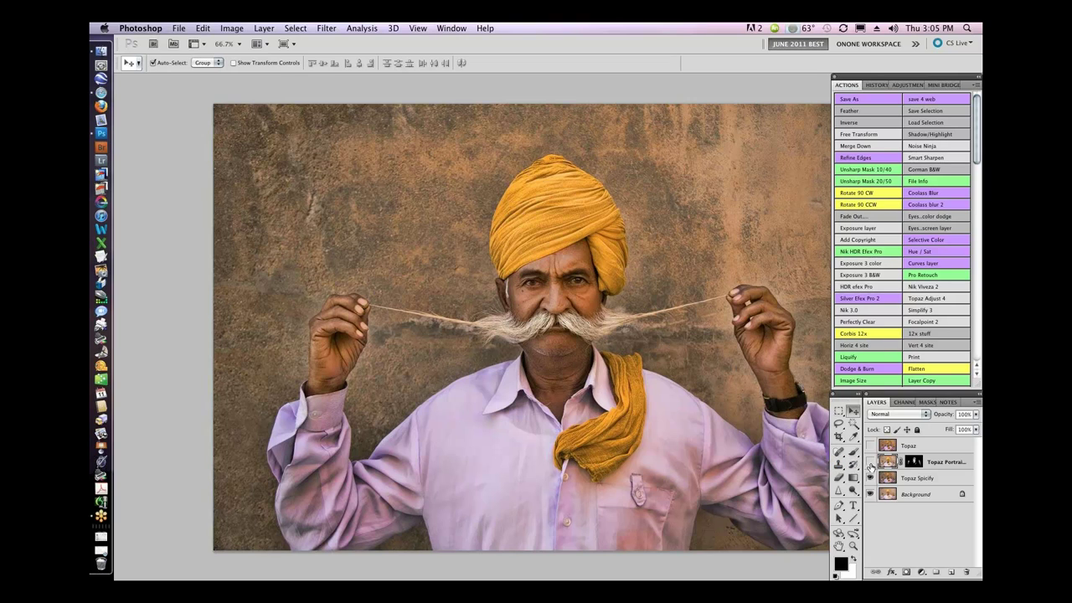
# Step: Compare the Topaz Portrait, Topaz Spicify and Topaz layers by toggling their visibility, leaving only the Background layer shown
pyautogui.click(871, 466)
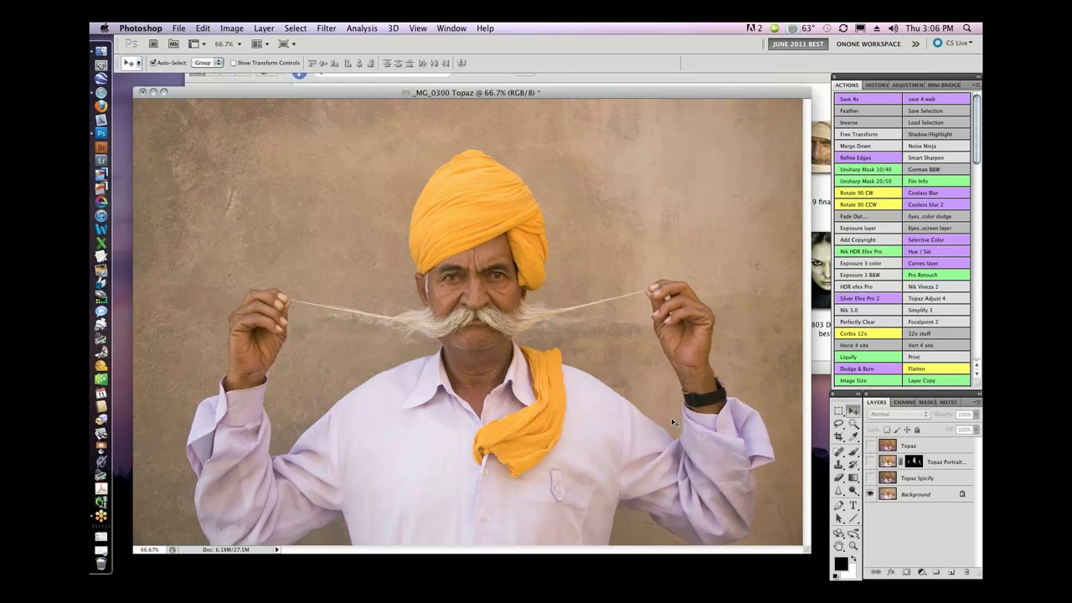
pyautogui.click(870, 477)
pyautogui.click(871, 478)
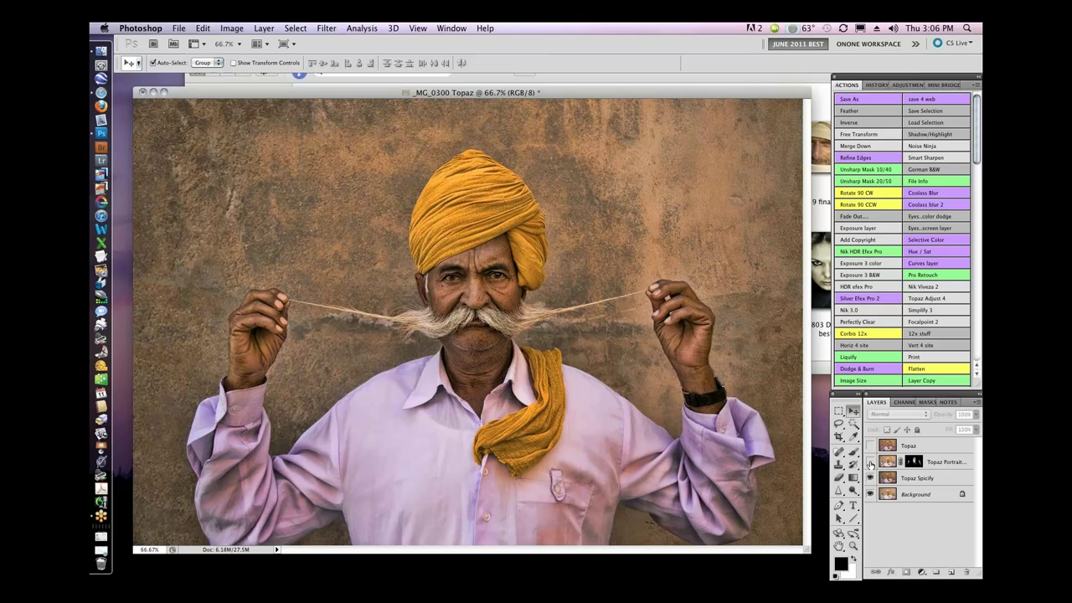
pyautogui.click(870, 463)
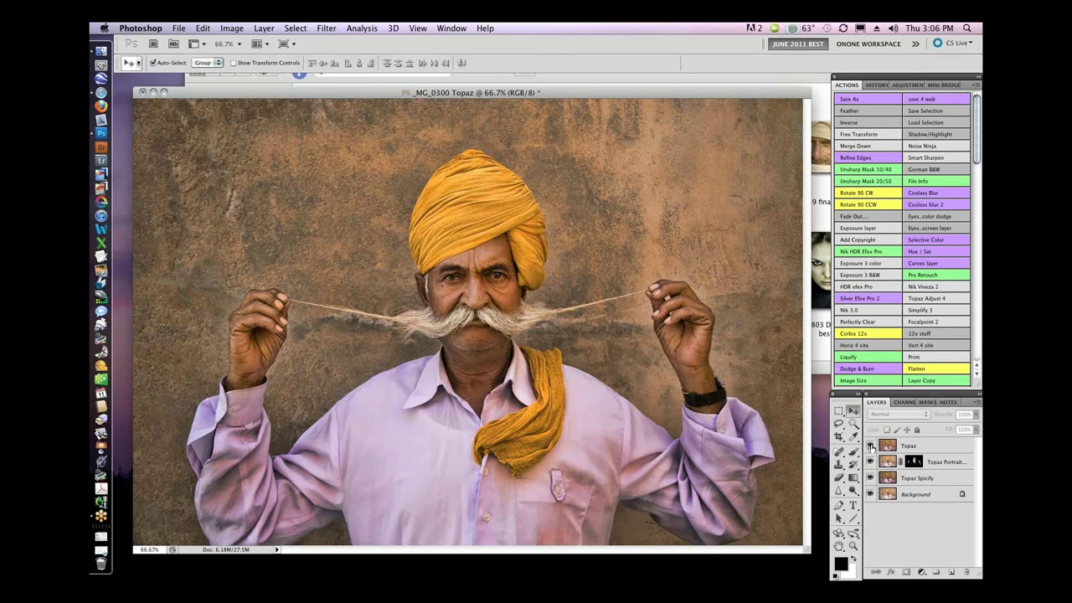
pyautogui.click(870, 446)
pyautogui.click(871, 462)
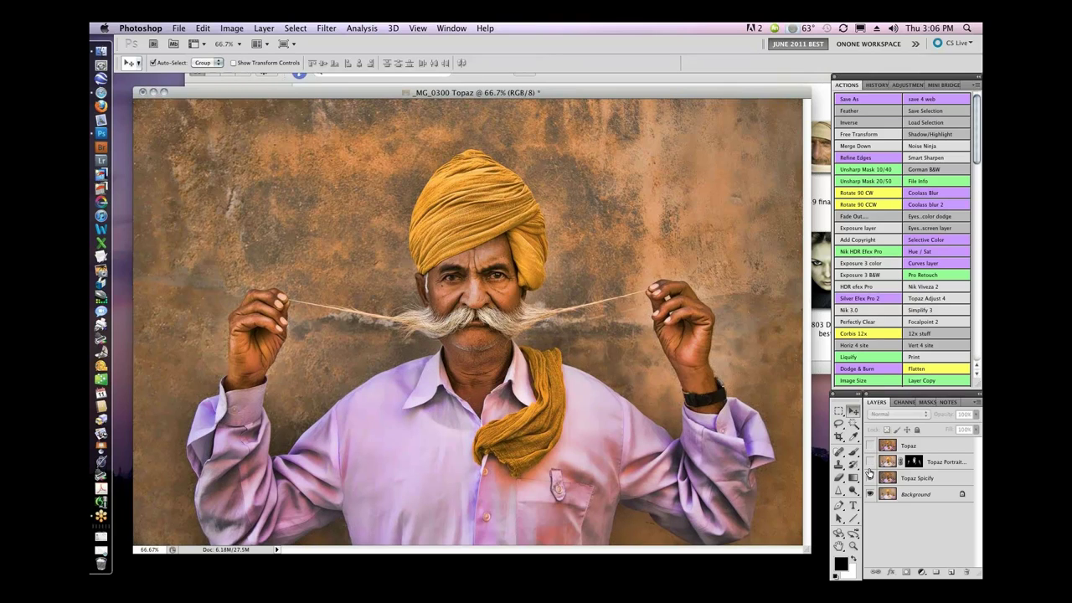
pyautogui.click(870, 477)
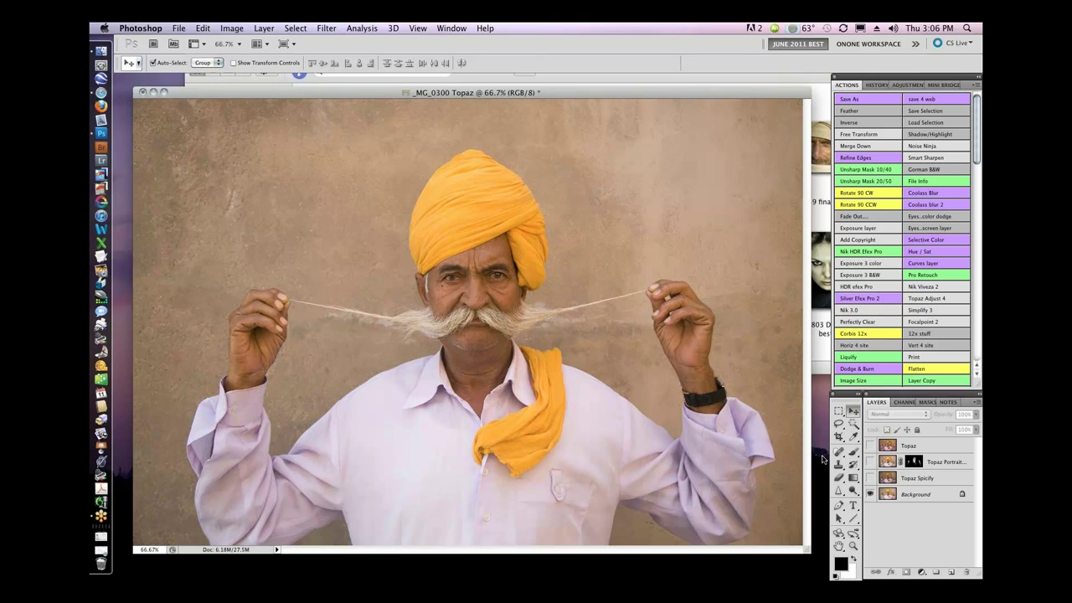
# Step: Flatten the image and duplicate the resulting layer
pyautogui.click(929, 368)
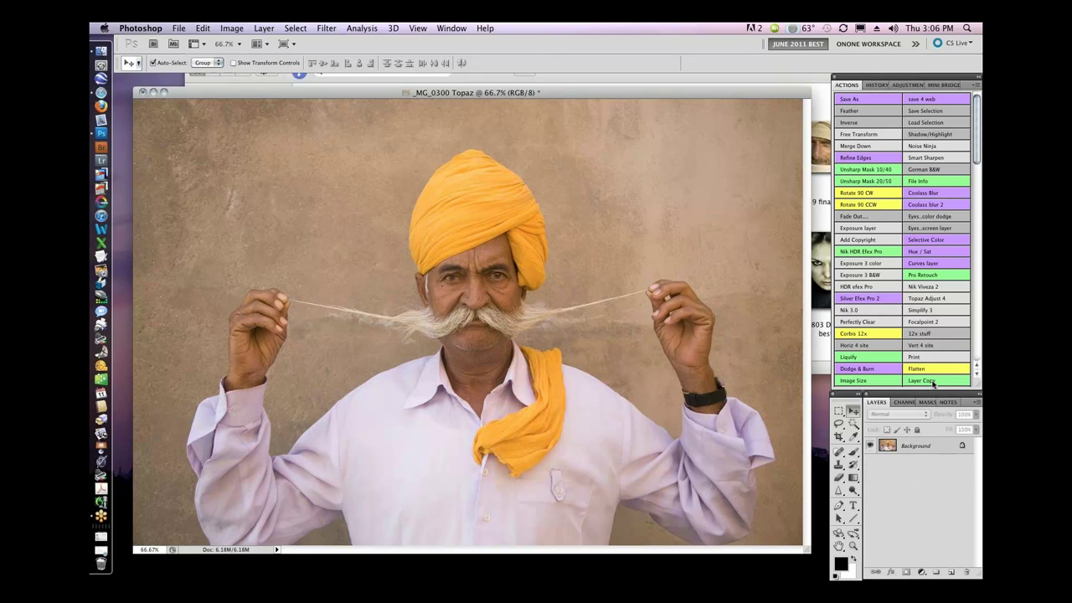
pyautogui.click(932, 382)
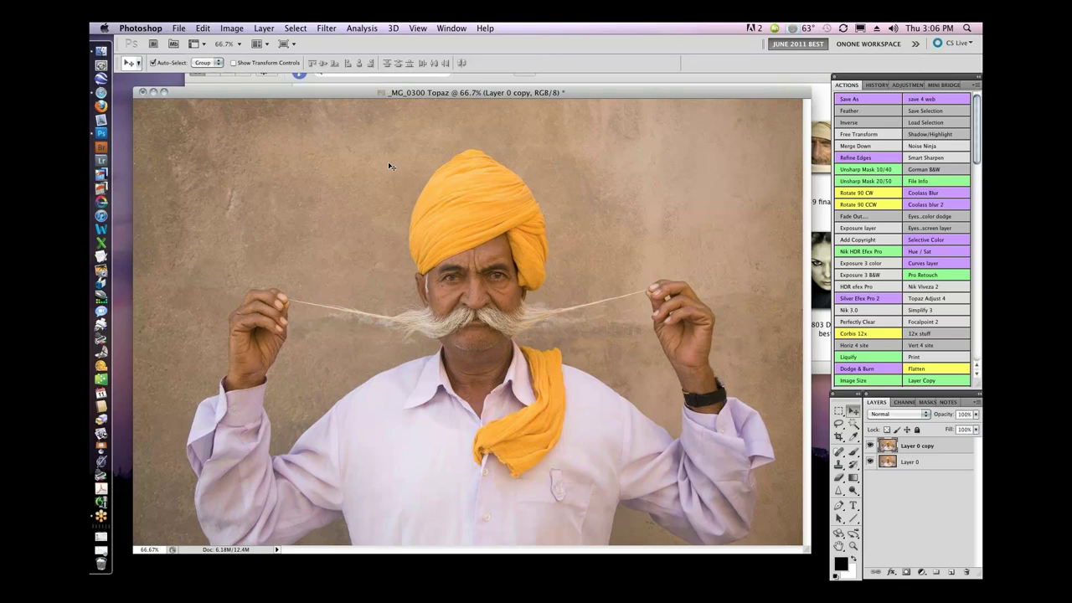
# Step: Open the Topaz Adjust 4 filter from Topaz Labs on the duplicated layer
pyautogui.click(325, 27)
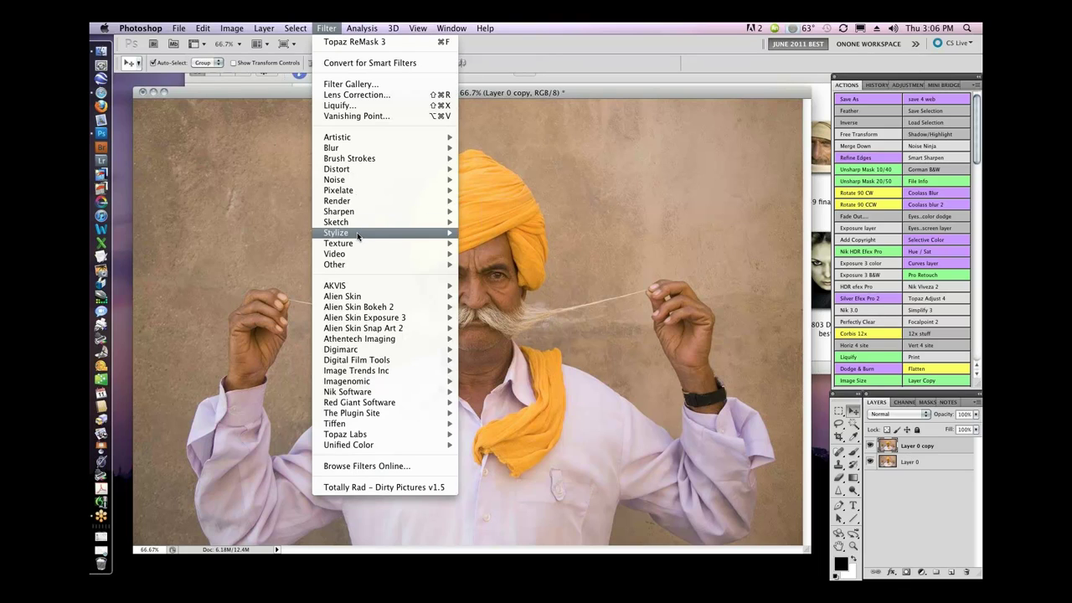
pyautogui.moveTo(360, 445)
pyautogui.click(495, 437)
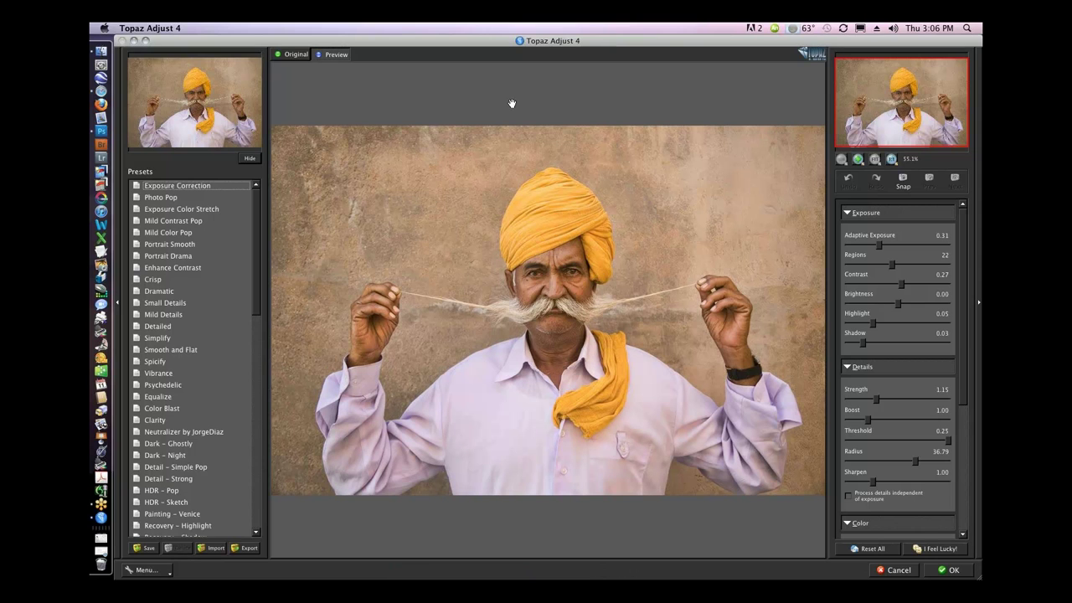
# Step: Preview the Adjust presets, applying Exposure Correction, Photo Pop, Exposure Color Stretch, Mild Contrast Pop and Mild Color Pop in turn
pyautogui.moveTo(159, 197)
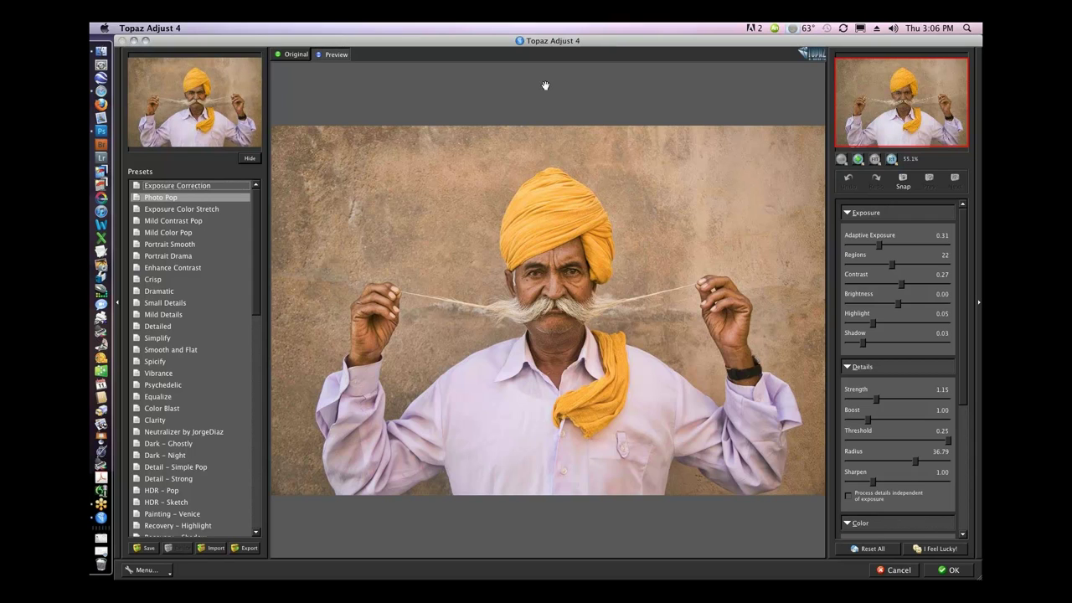
pyautogui.moveTo(164, 385)
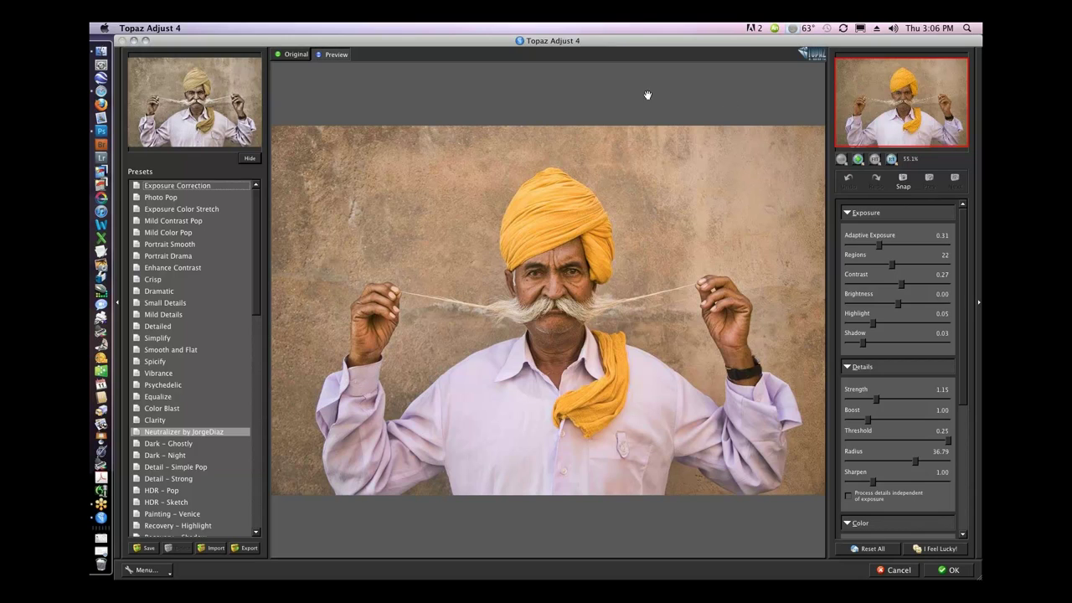
pyautogui.press('Down')
pyautogui.press('Down')
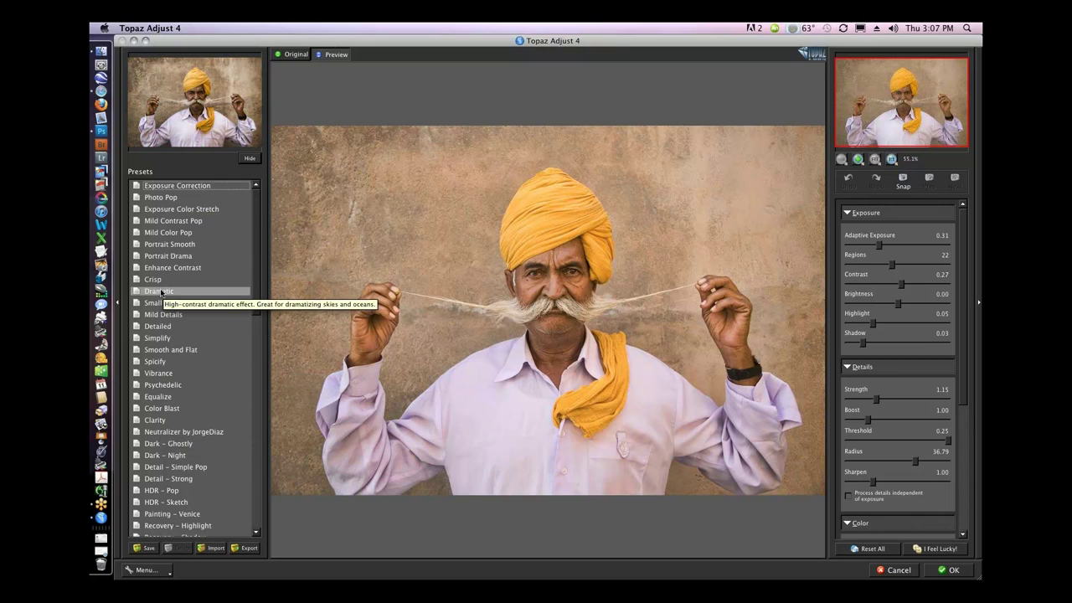
pyautogui.click(173, 185)
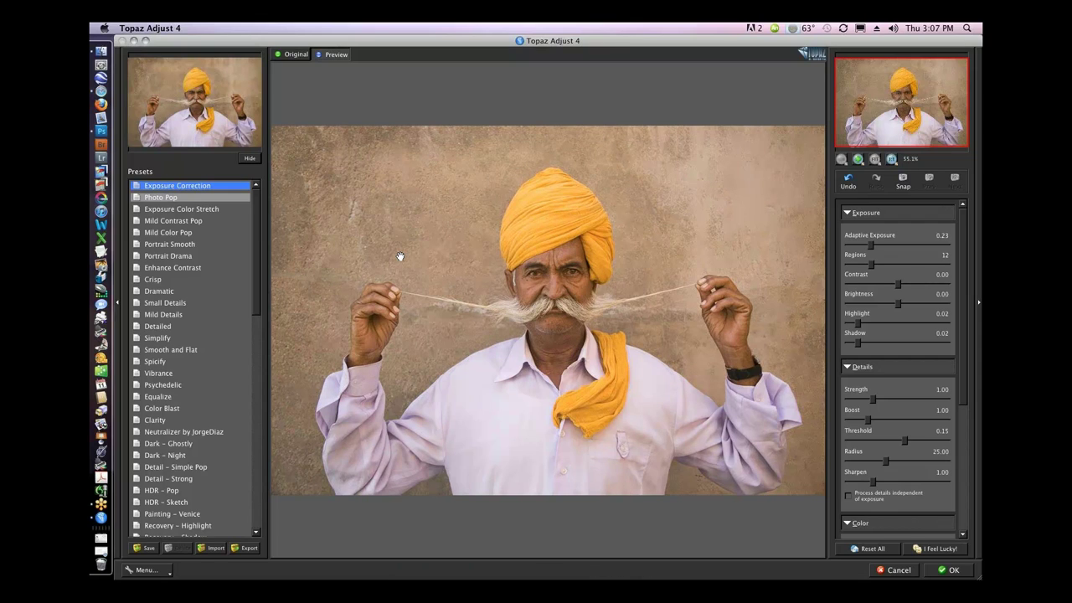
pyautogui.press('Down')
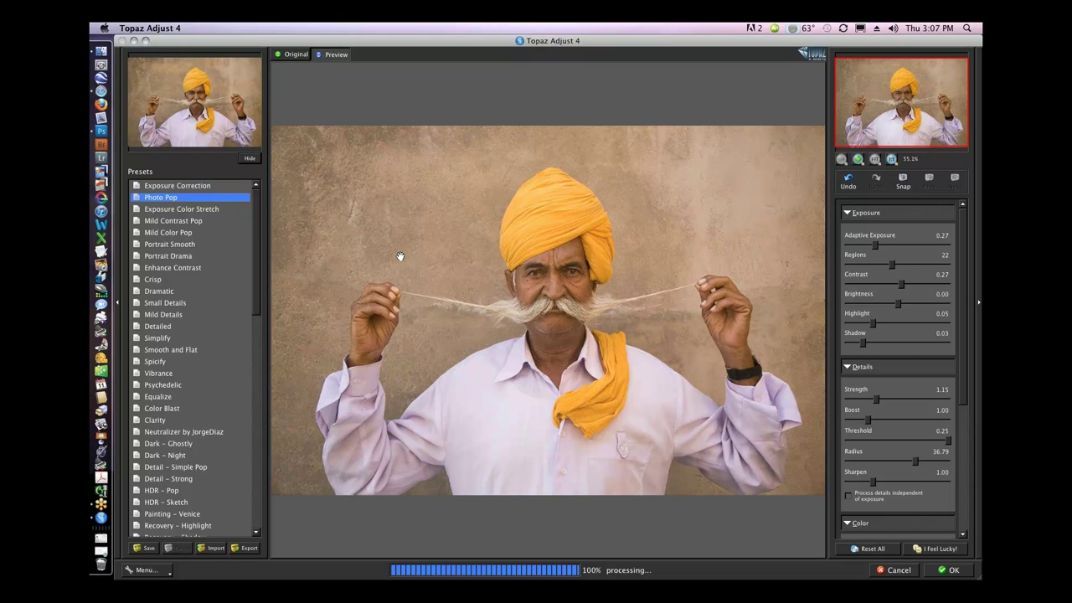
pyautogui.press('Down')
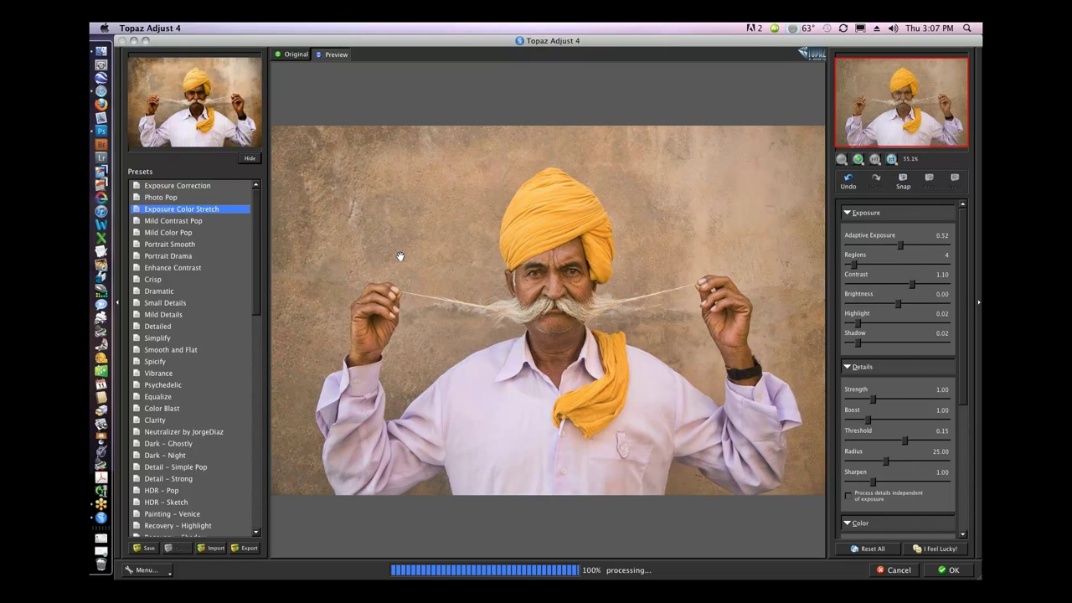
pyautogui.press('Down')
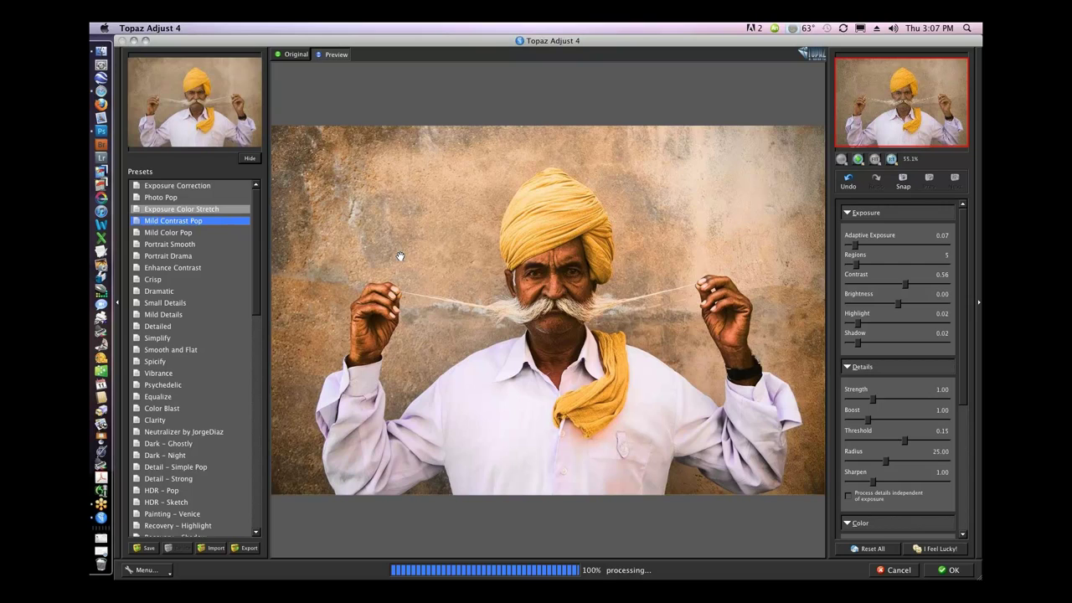
pyautogui.press('Down')
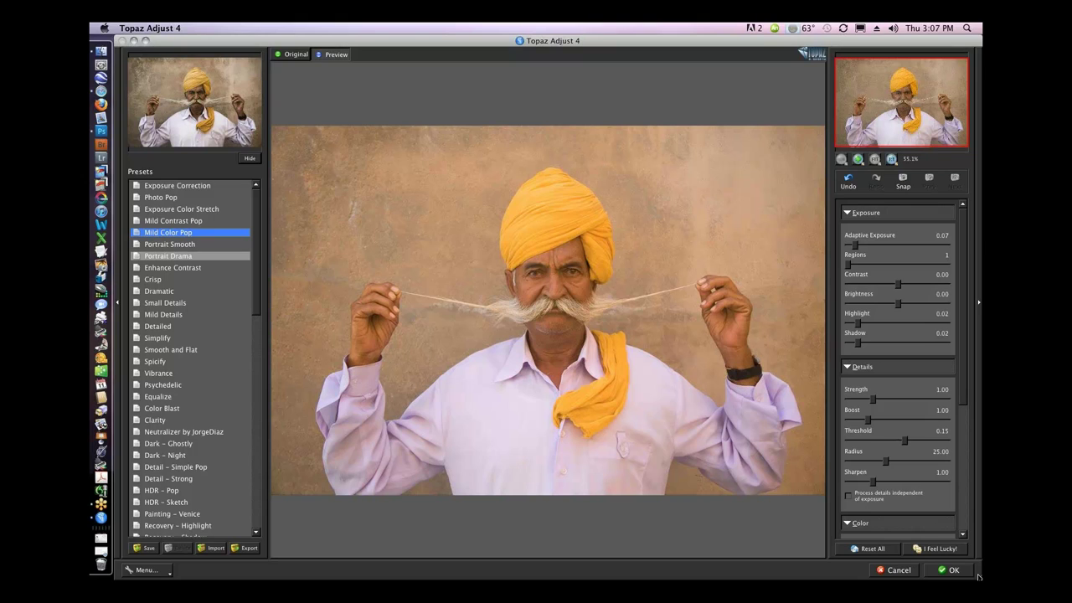
# Step: Shrink the filter window, try the Portrait Smooth, Portrait Drama and Enhance Contrast presets, and enlarge the window back to full size
pyautogui.moveTo(978, 577); pyautogui.dragTo(804, 391)
pyautogui.click(764, 159)
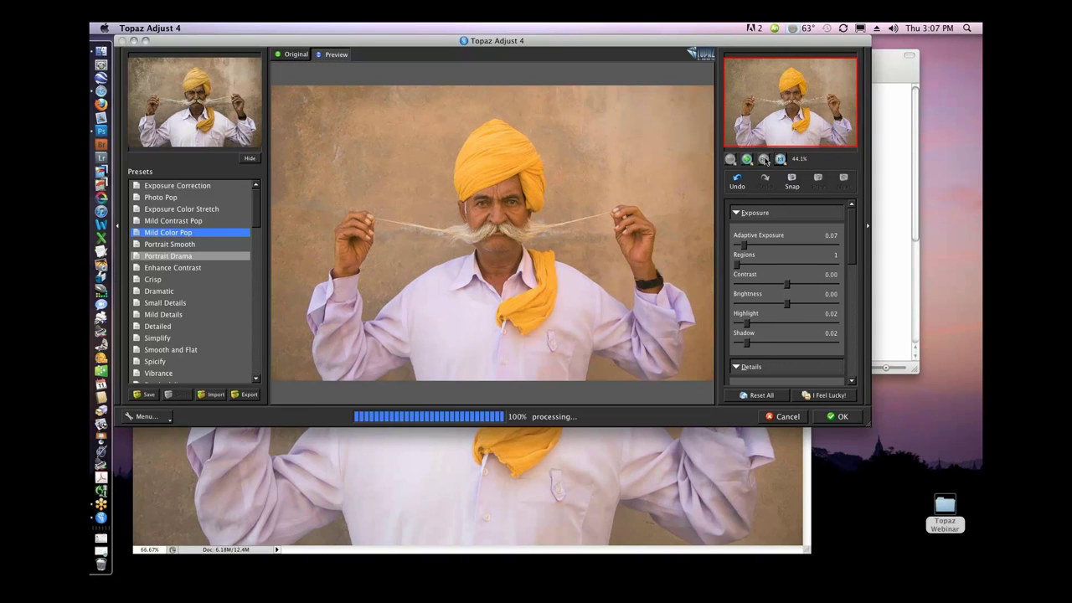
pyautogui.click(175, 232)
pyautogui.press('Down')
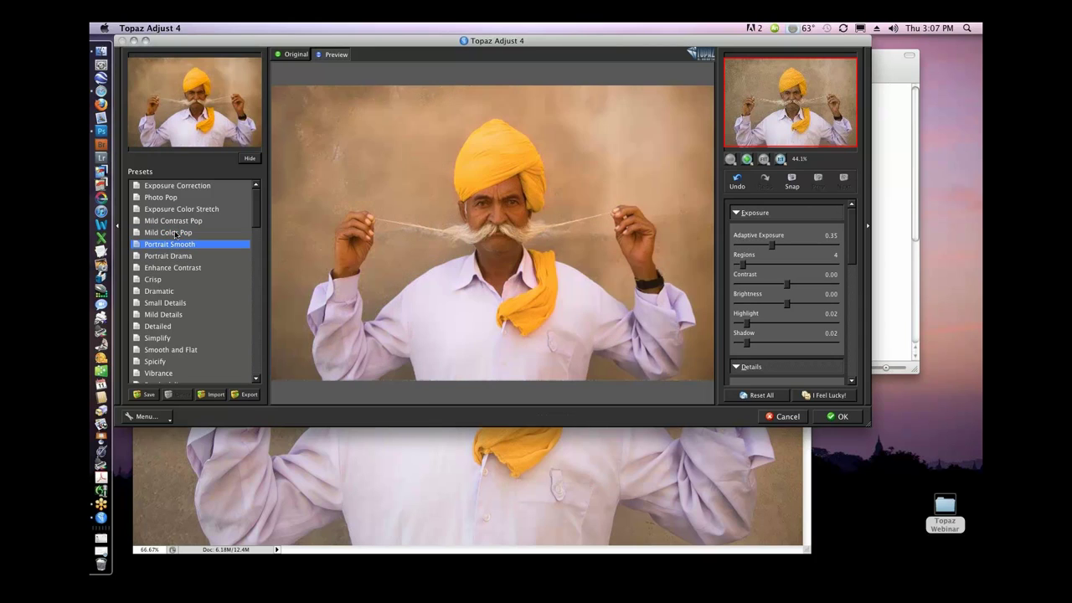
pyautogui.press('Down')
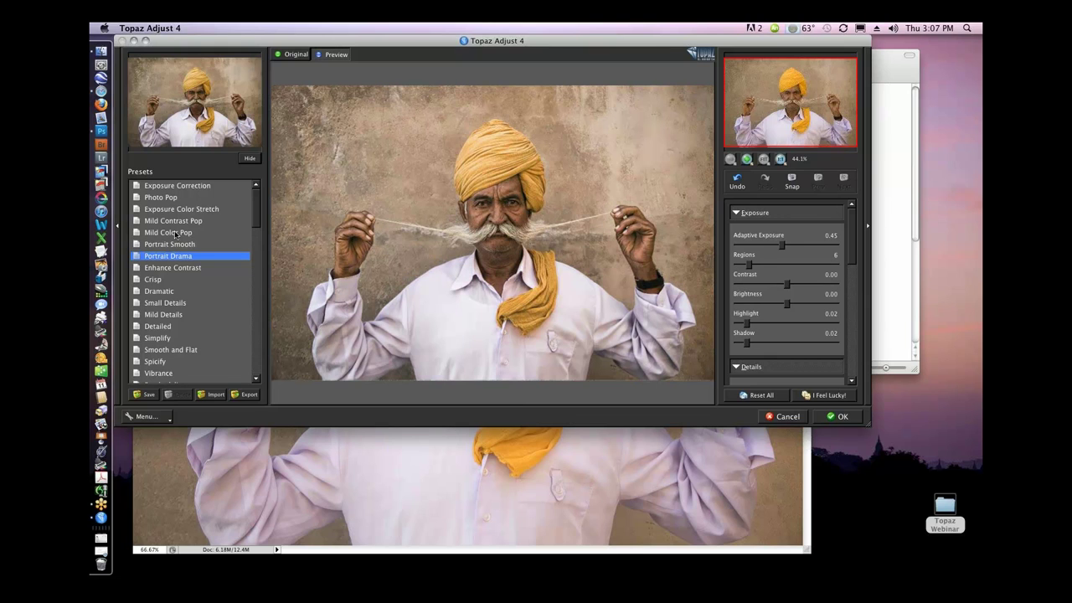
pyautogui.press('Down')
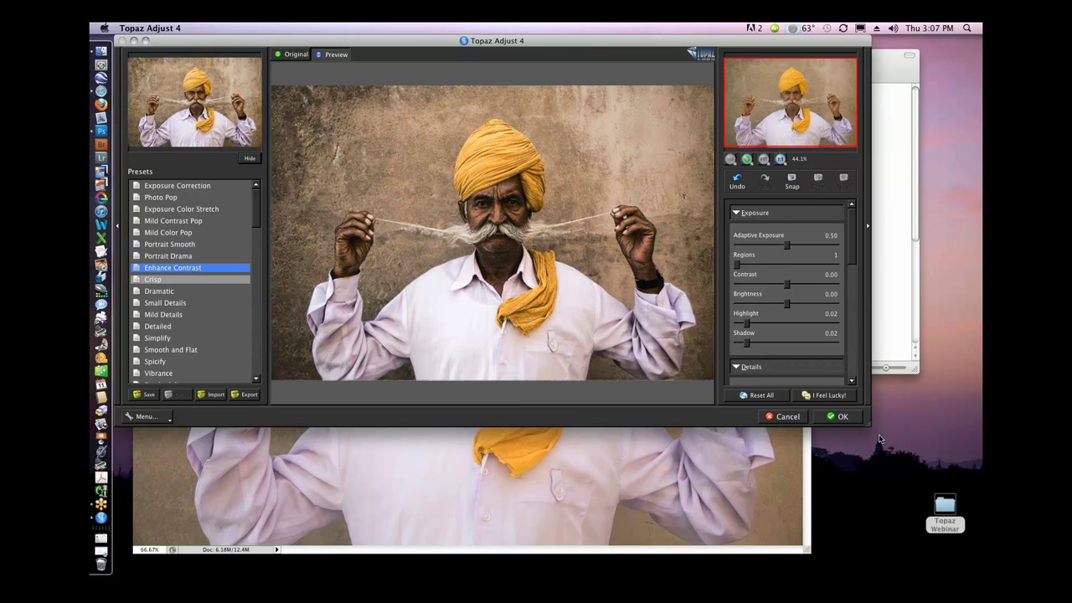
pyautogui.moveTo(880, 438); pyautogui.dragTo(980, 578)
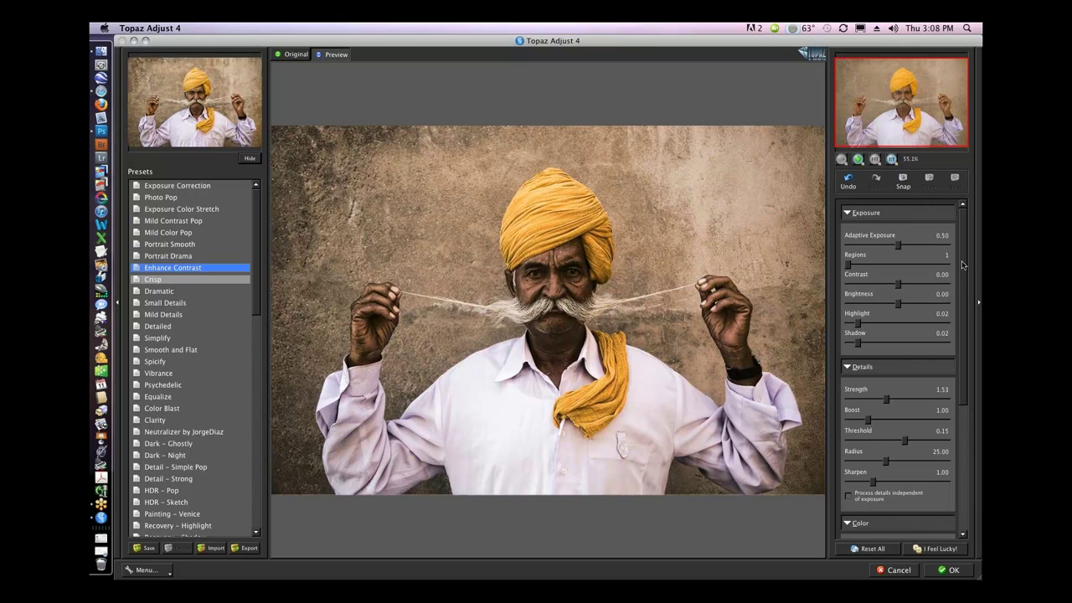
# Step: Reset all filter adjustments and apply the Mild Contrast Pop preset
pyautogui.moveTo(962, 266); pyautogui.dragTo(539, 70)
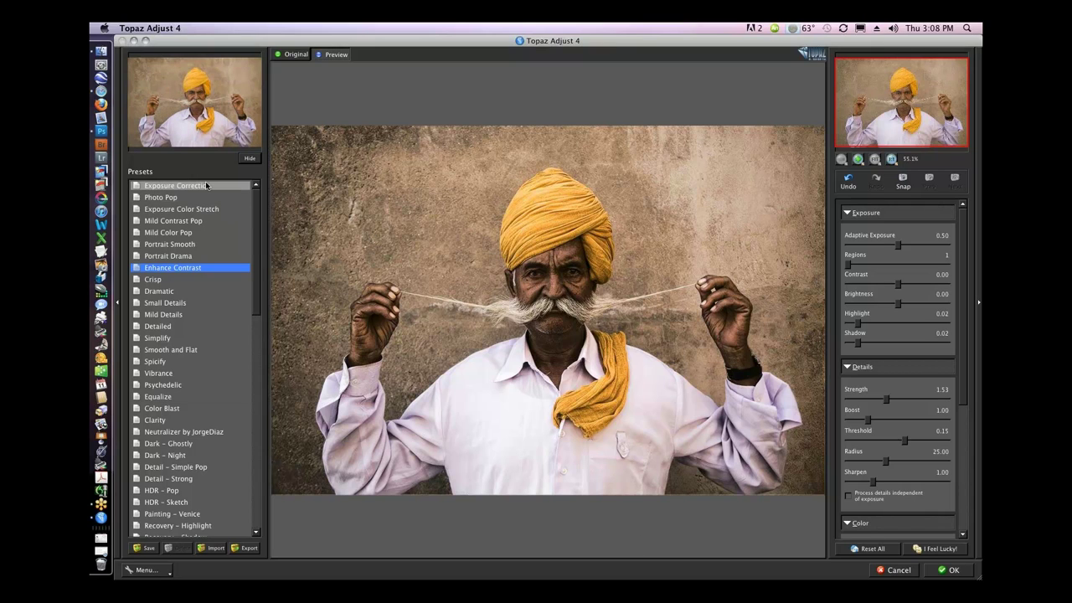
pyautogui.click(876, 550)
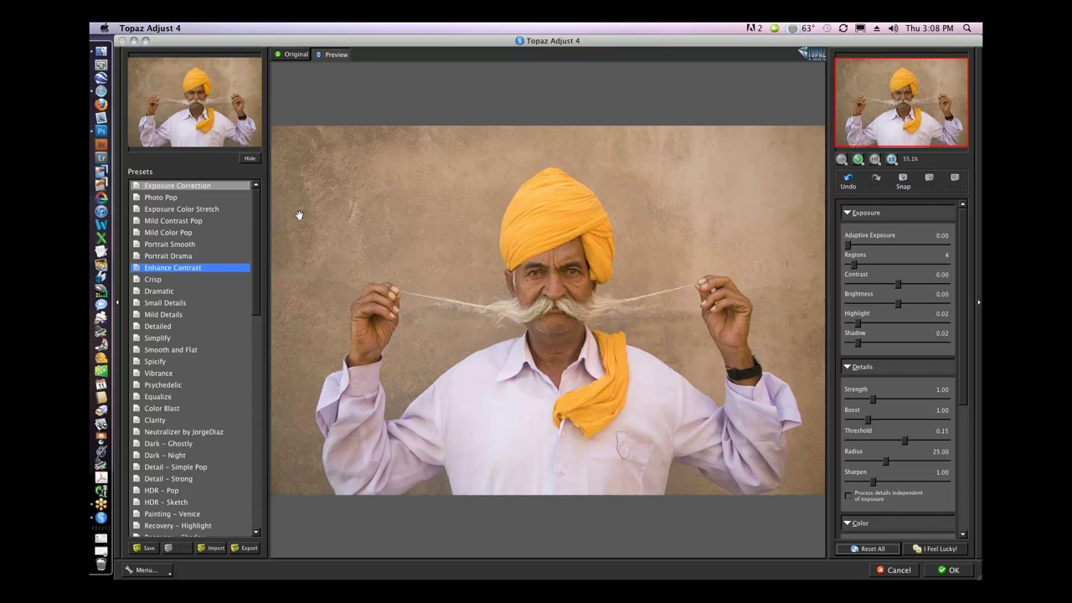
pyautogui.click(156, 222)
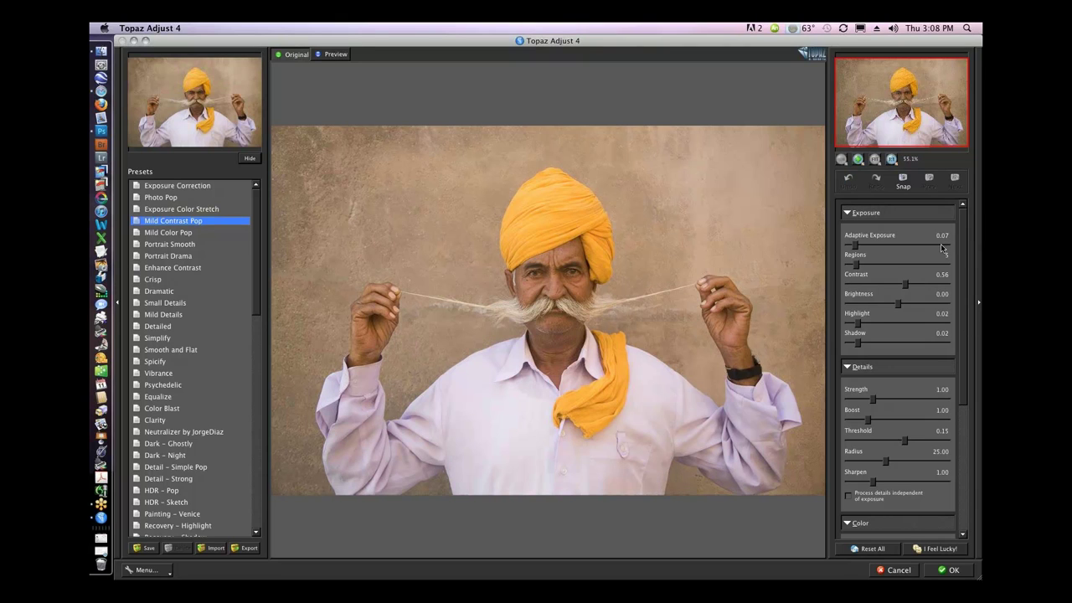
# Step: Raise the preset's Adaptive Exposure to 0.73
pyautogui.moveTo(943, 247)
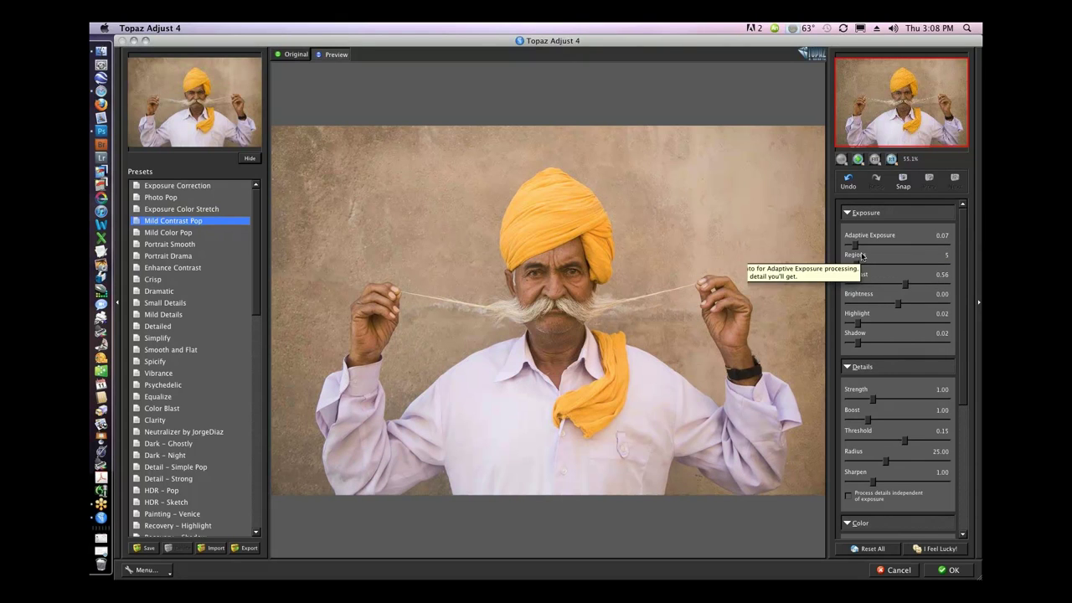
pyautogui.moveTo(855, 246); pyautogui.dragTo(901, 244)
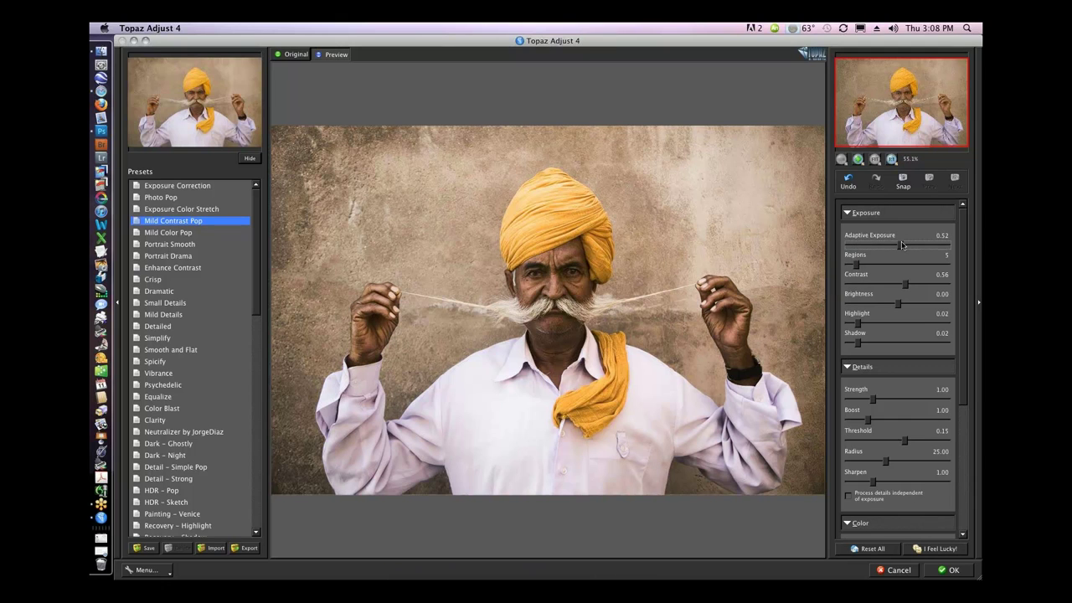
pyautogui.click(631, 258)
pyautogui.click(901, 246)
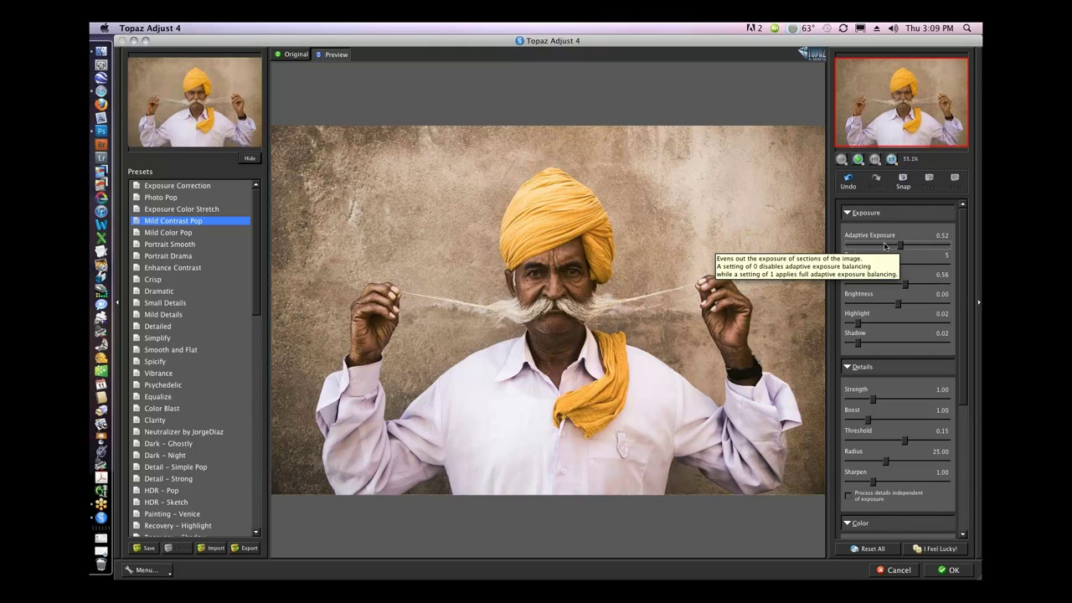
pyautogui.moveTo(903, 246); pyautogui.dragTo(922, 247)
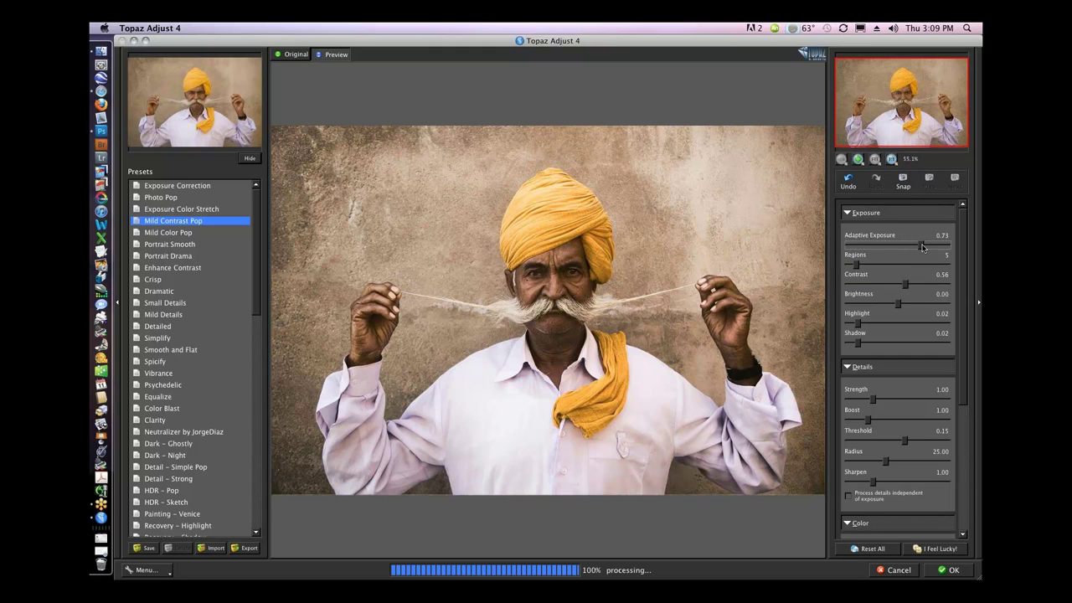
# Step: Lower the Adaptive Exposure to 0.44, and replace the current look with the Spicify preset
pyautogui.moveTo(922, 247); pyautogui.dragTo(892, 247)
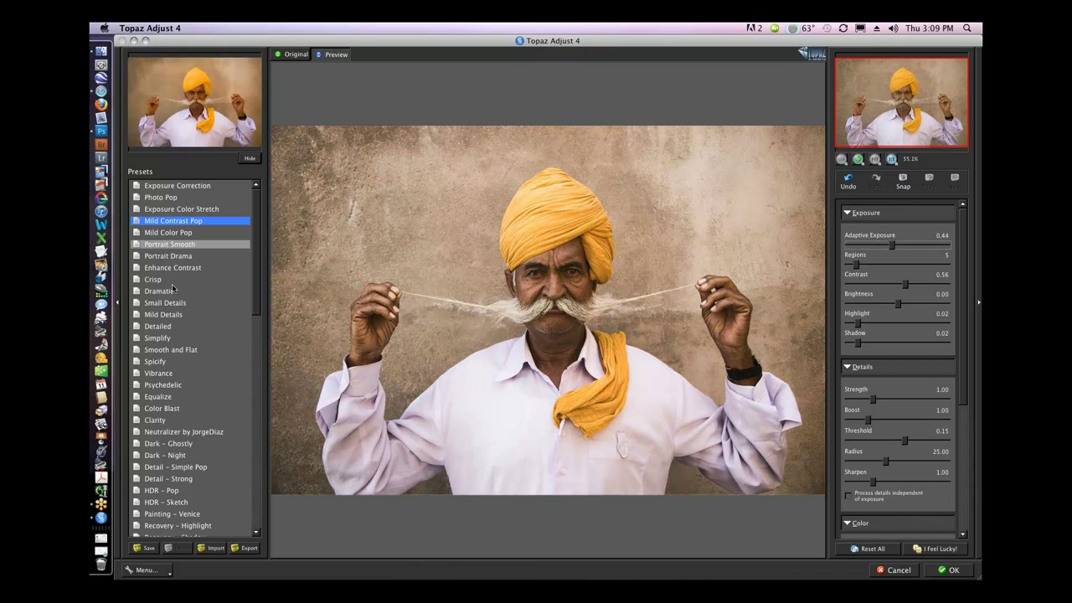
pyautogui.click(159, 362)
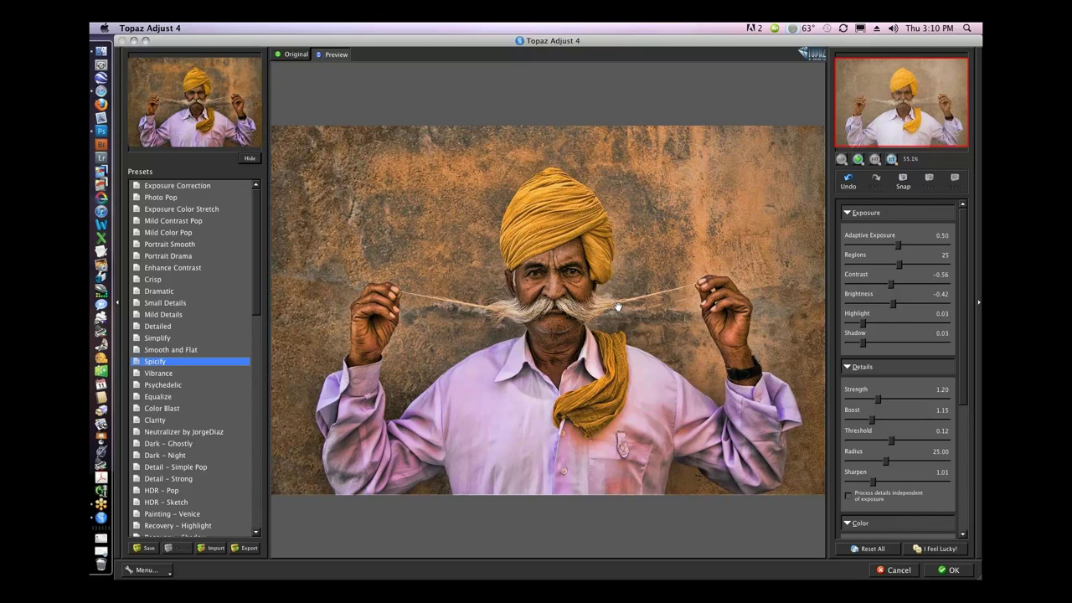
pyautogui.click(656, 283)
# Step: Enable processing details independent of exposure and set the details Strength to 1.49
pyautogui.click(848, 498)
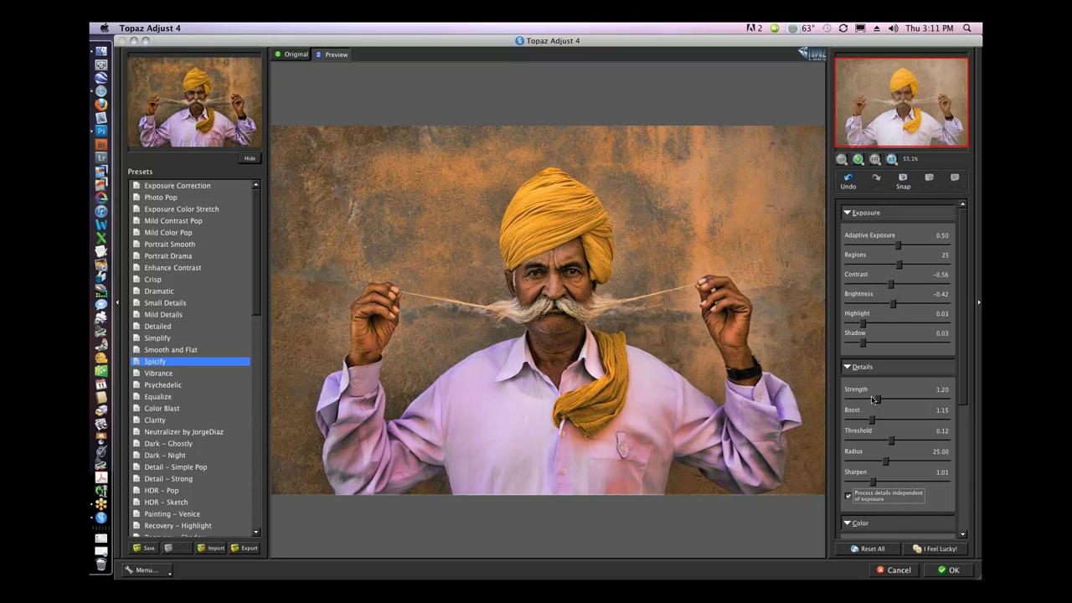
pyautogui.moveTo(877, 401); pyautogui.dragTo(886, 401)
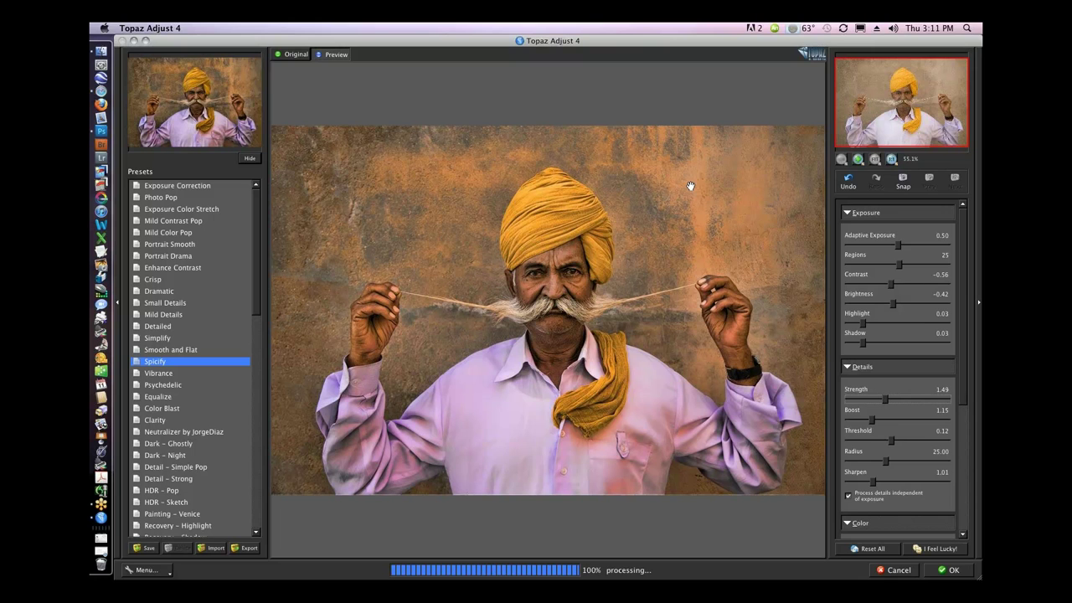
# Step: Compare the original portrait with the adjusted Spicify preview several times
pyautogui.click(661, 233)
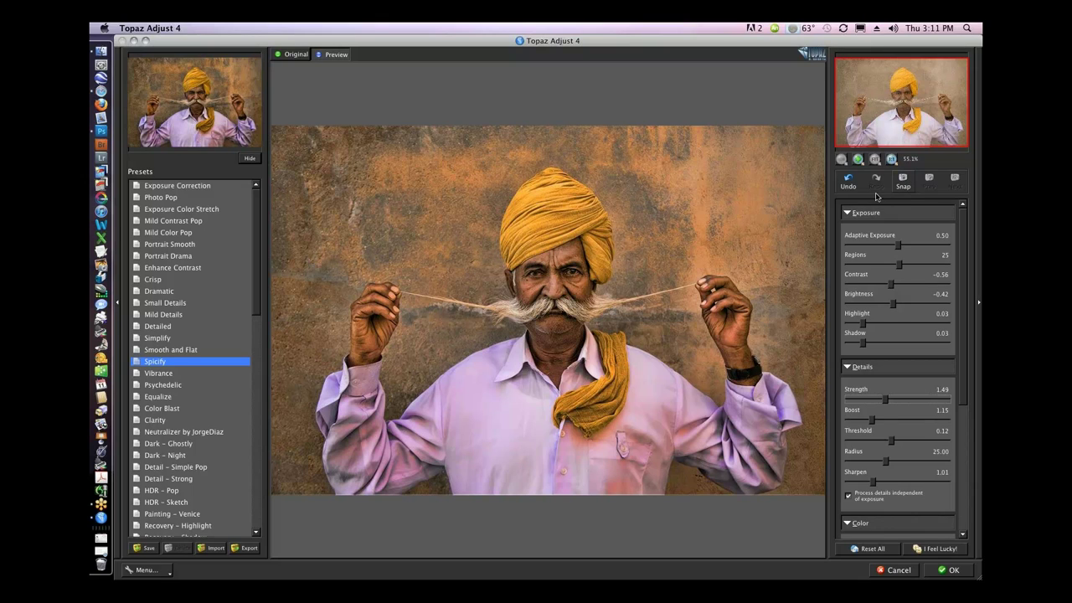
pyautogui.click(659, 280)
pyautogui.click(659, 279)
pyautogui.click(658, 279)
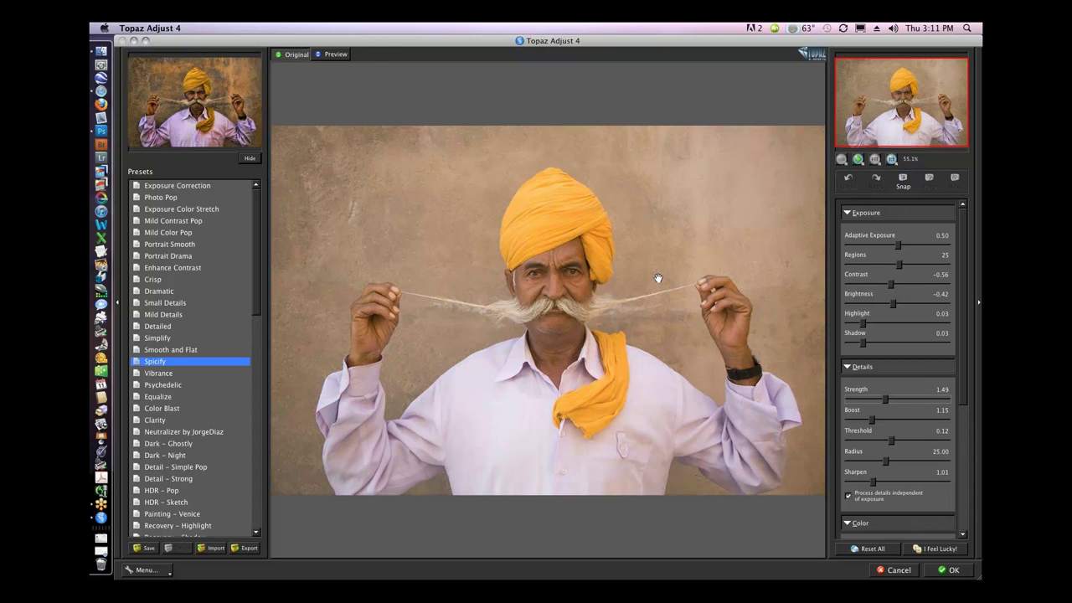
pyautogui.click(658, 279)
pyautogui.click(658, 278)
pyautogui.click(659, 279)
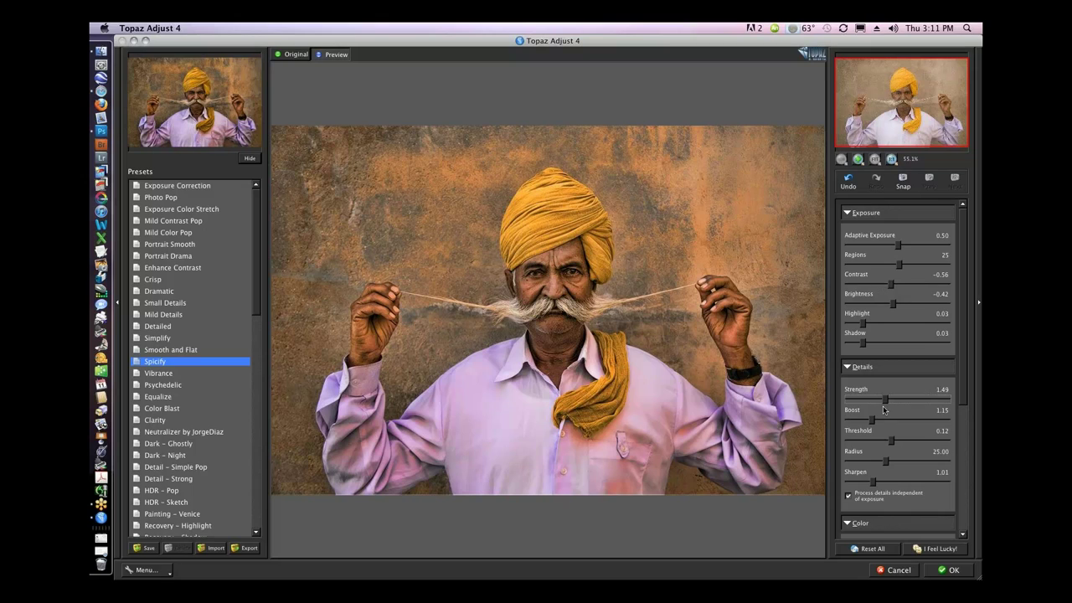
# Step: Set the details Boost to 1.19 and apply the filter to the layer
pyautogui.moveTo(872, 421); pyautogui.dragTo(876, 423)
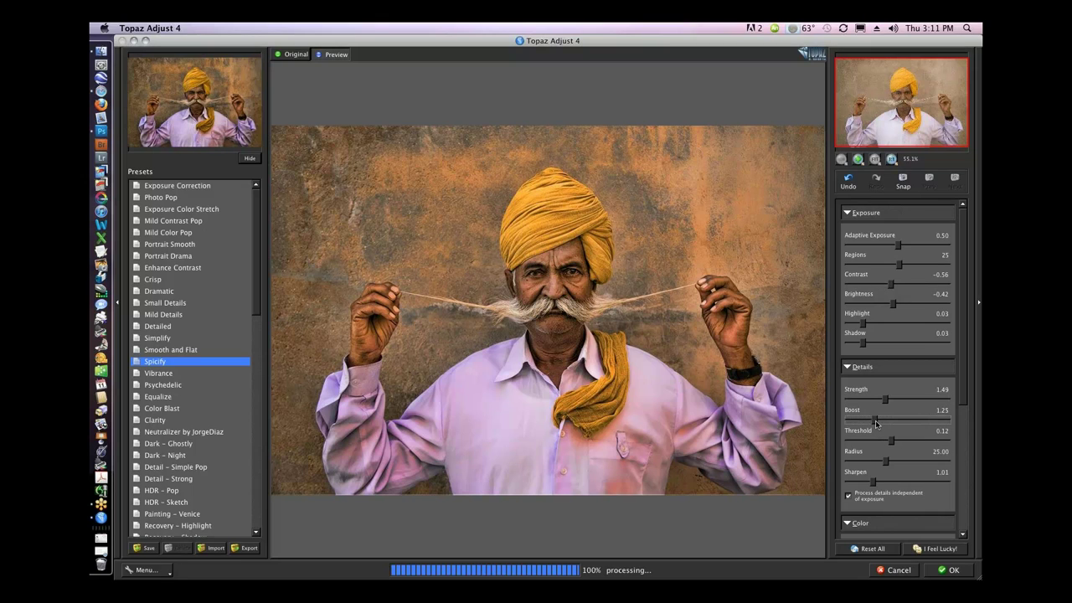
pyautogui.moveTo(876, 423); pyautogui.dragTo(874, 422)
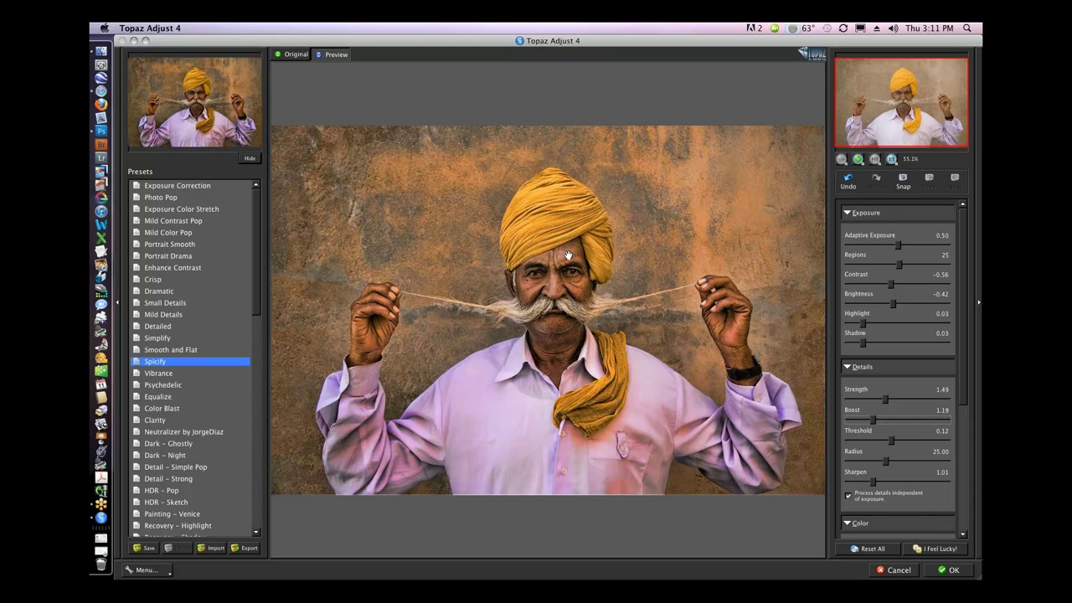
pyautogui.click(961, 575)
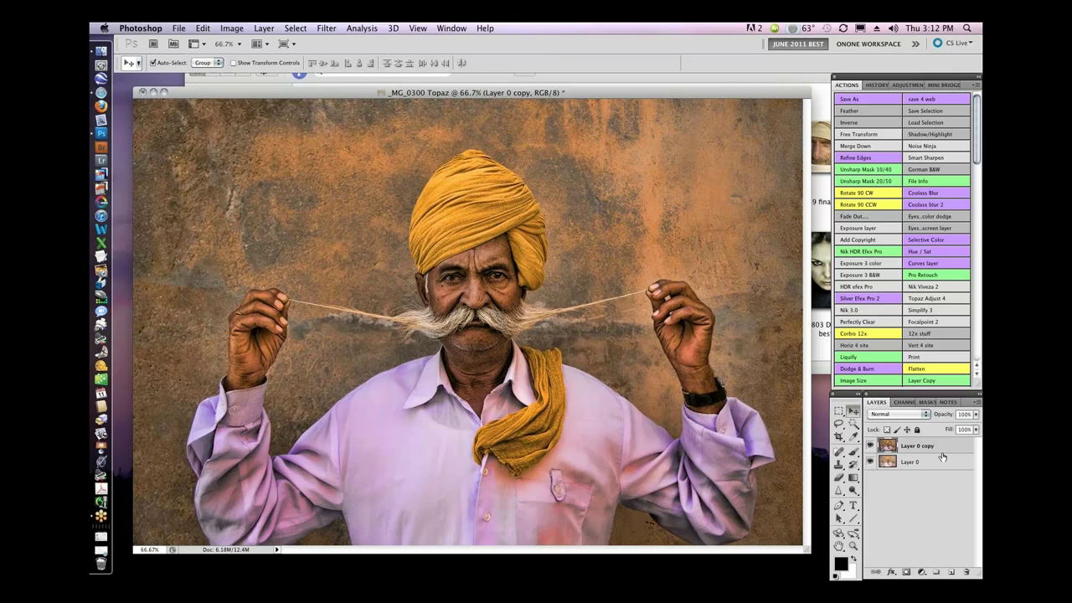
# Step: Toggle the visibility of the Layer 0 copy layer to compare the filtered image with the original
pyautogui.click(870, 448)
pyautogui.click(869, 448)
pyautogui.click(869, 448)
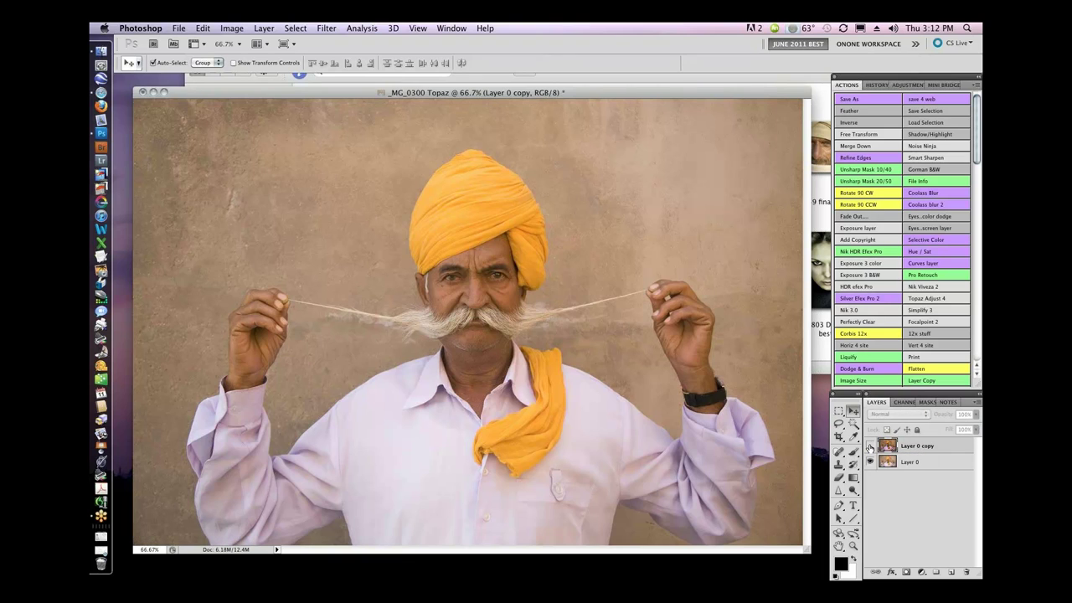
pyautogui.click(870, 448)
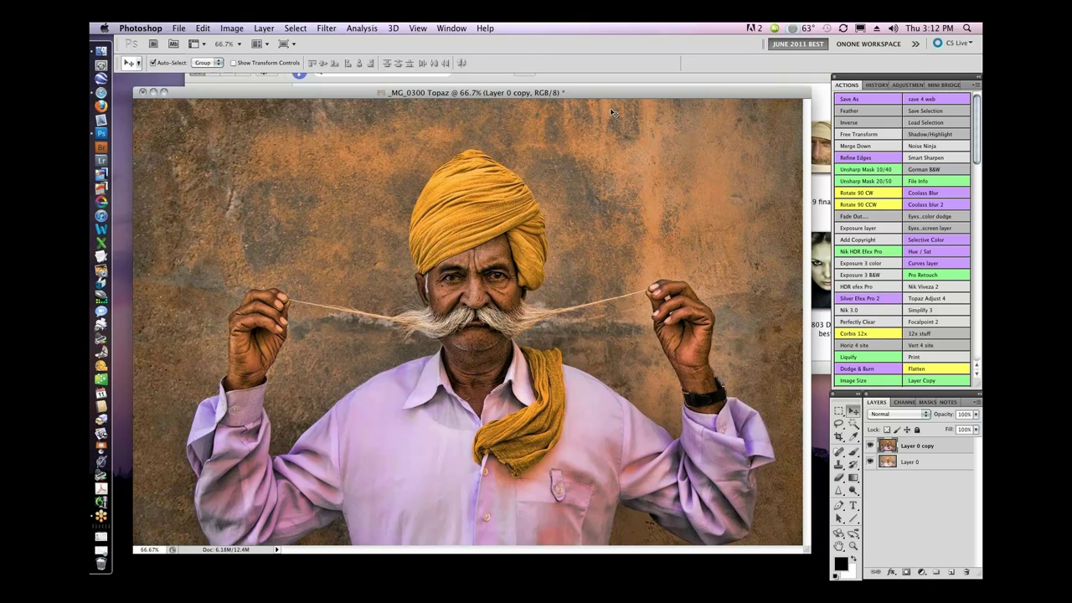
pyautogui.click(840, 424)
pyautogui.moveTo(520, 172)
pyautogui.mouseDown()
pyautogui.moveTo(461, 193)
pyautogui.moveTo(448, 272)
pyautogui.moveTo(583, 311)
pyautogui.moveTo(582, 243)
pyautogui.moveTo(423, 144)
pyautogui.mouseUp()
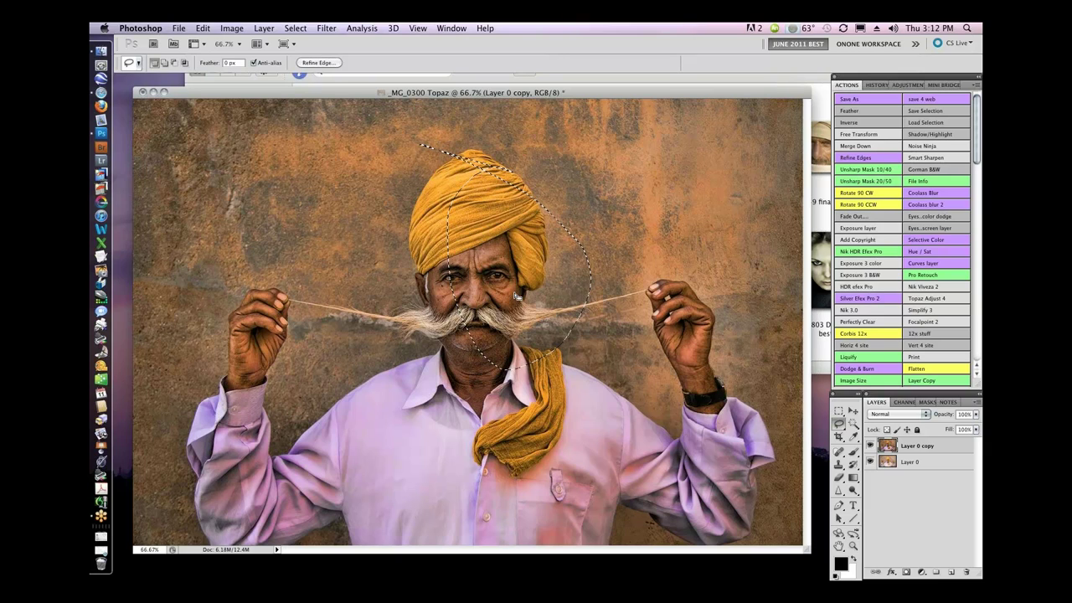
pyautogui.press('super+d')
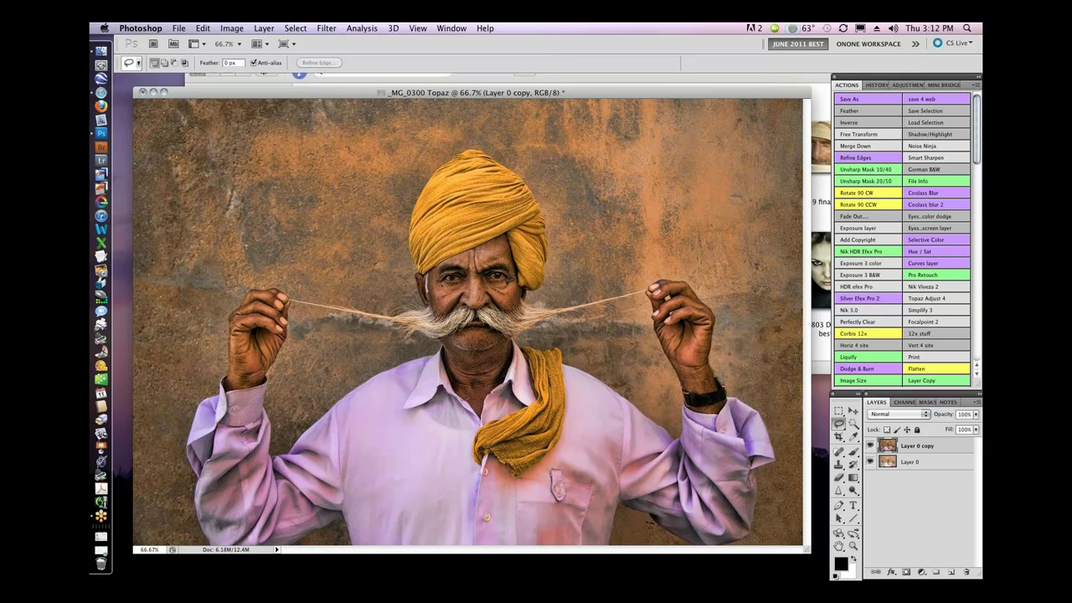
# Step: Check the filtered top layer against the original and rename it Adjust
pyautogui.click(871, 446)
pyautogui.click(870, 447)
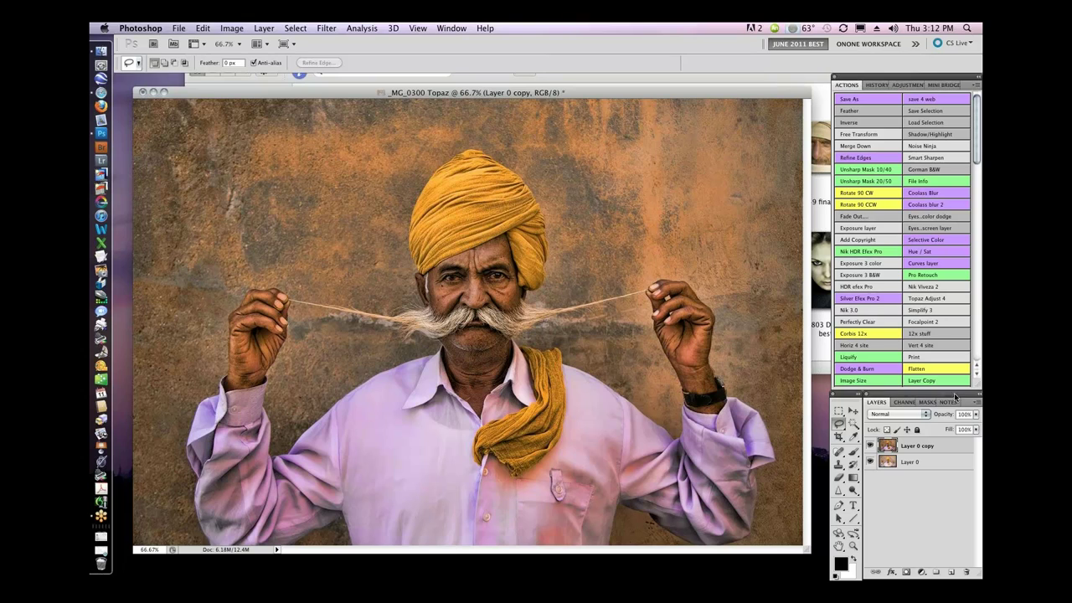
pyautogui.moveTo(939, 451)
pyautogui.mouseDown()
pyautogui.moveTo(953, 555)
pyautogui.moveTo(930, 452)
pyautogui.mouseUp()
pyautogui.doubleClick(919, 446)
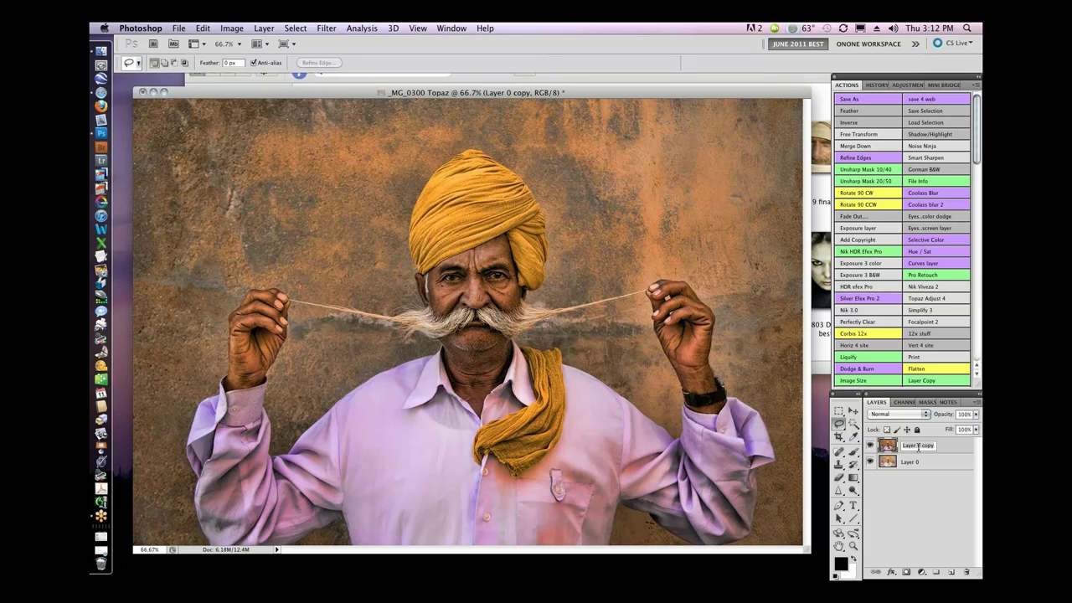
pyautogui.write('Adjust')
pyautogui.press('Return')
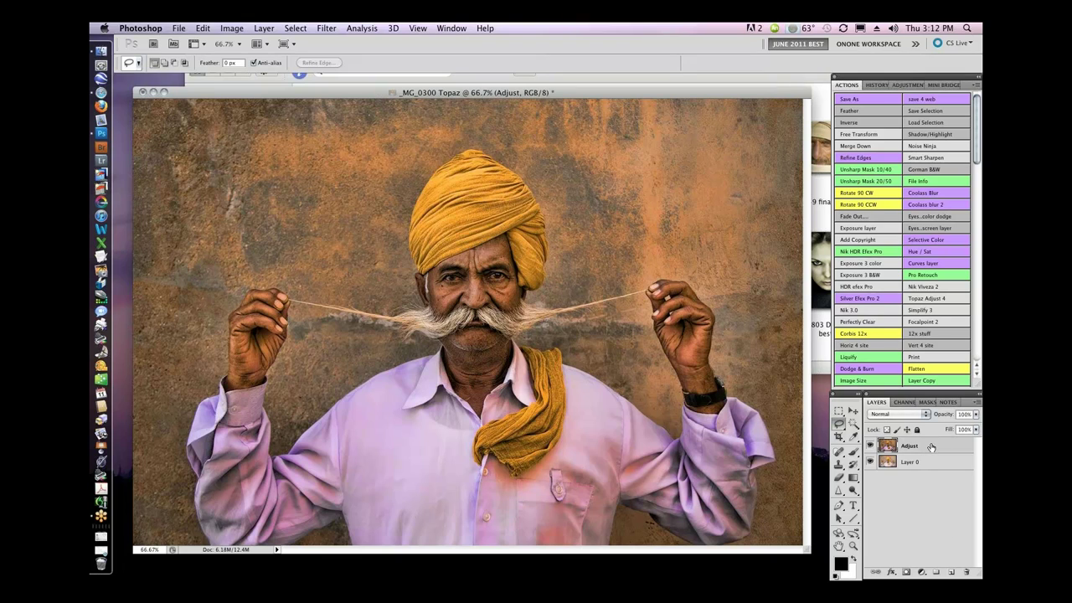
# Step: Duplicate the Adjust layer and open the copy in the Topaz Adjust 4 filter
pyautogui.moveTo(929, 449); pyautogui.dragTo(952, 572)
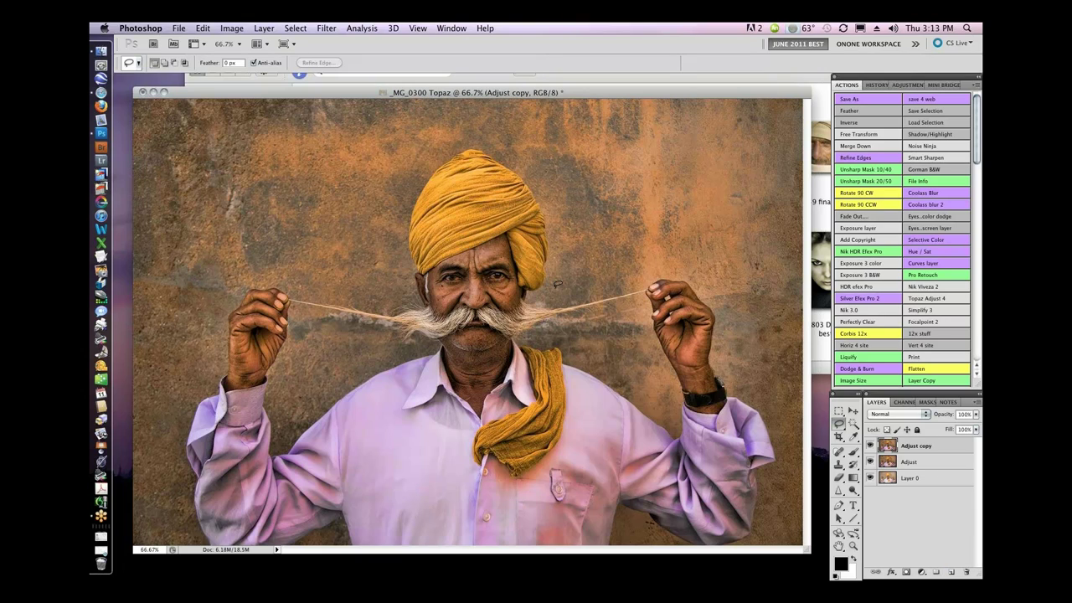
pyautogui.click(323, 27)
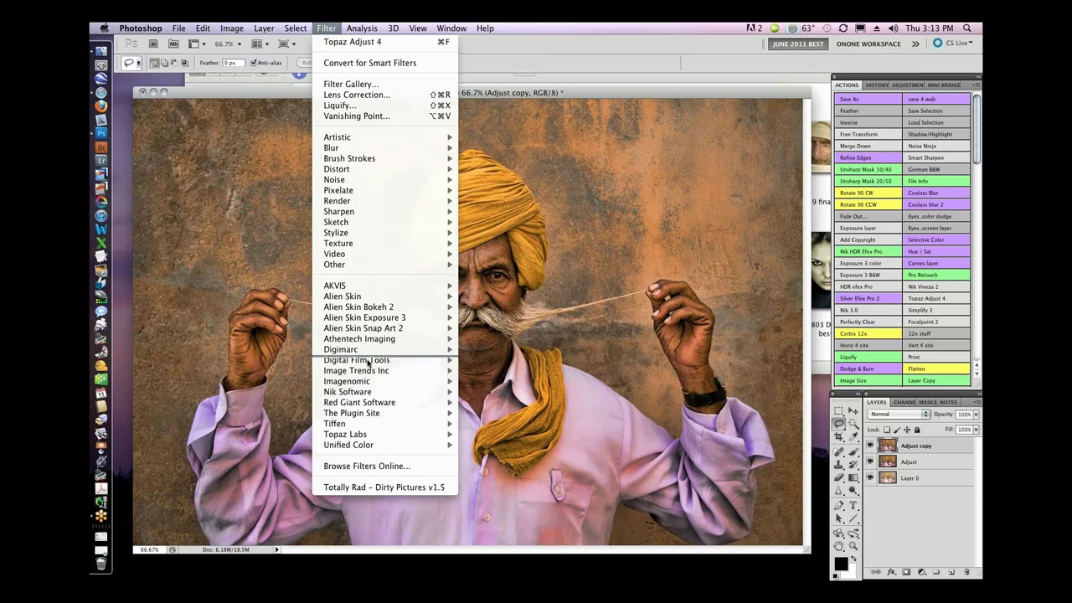
pyautogui.click(599, 254)
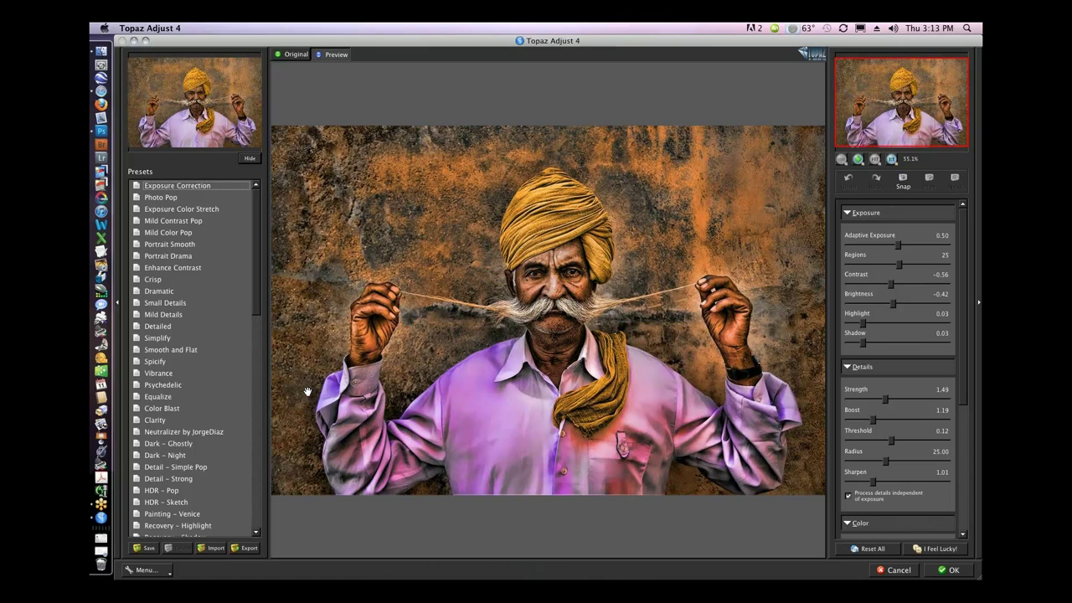
# Step: Apply the Portrait Smooth preset and reduce its color Saturation to 1.22
pyautogui.click(204, 386)
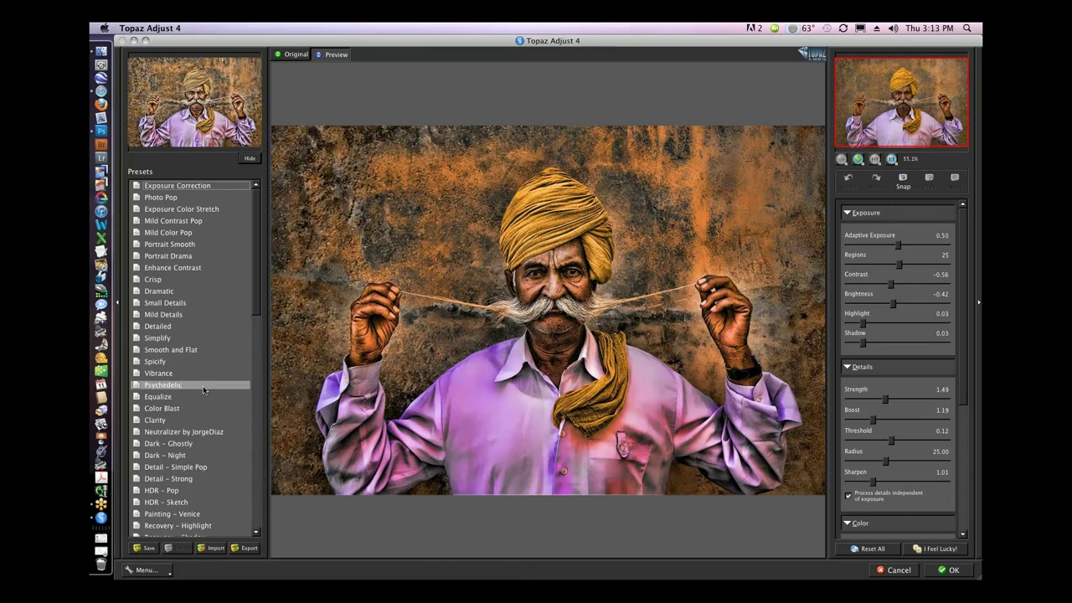
pyautogui.click(170, 243)
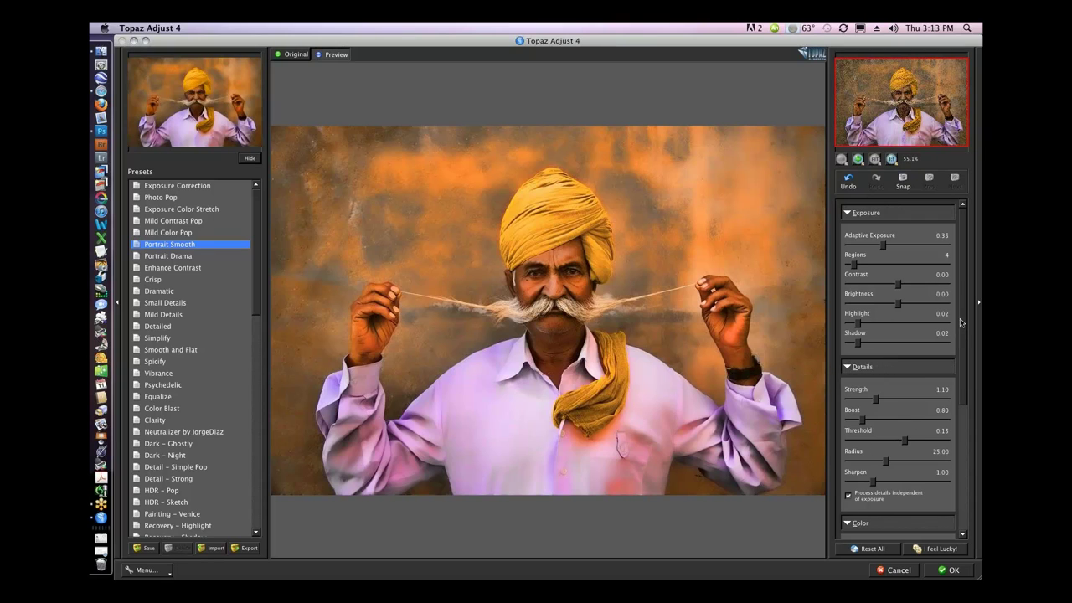
pyautogui.moveTo(964, 325); pyautogui.dragTo(962, 347)
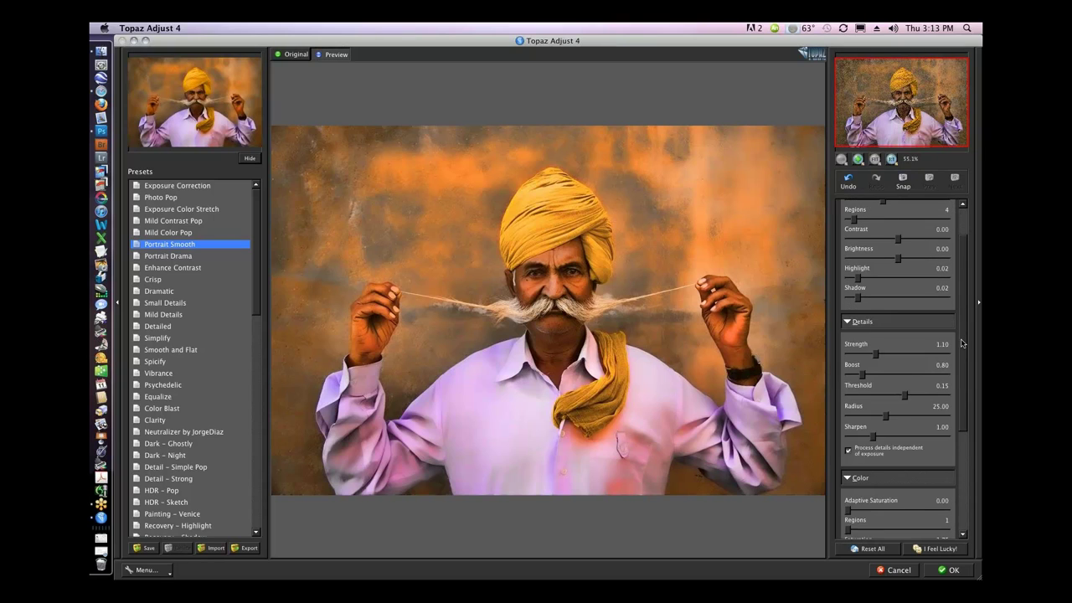
pyautogui.click(848, 321)
pyautogui.moveTo(893, 412); pyautogui.dragTo(879, 415)
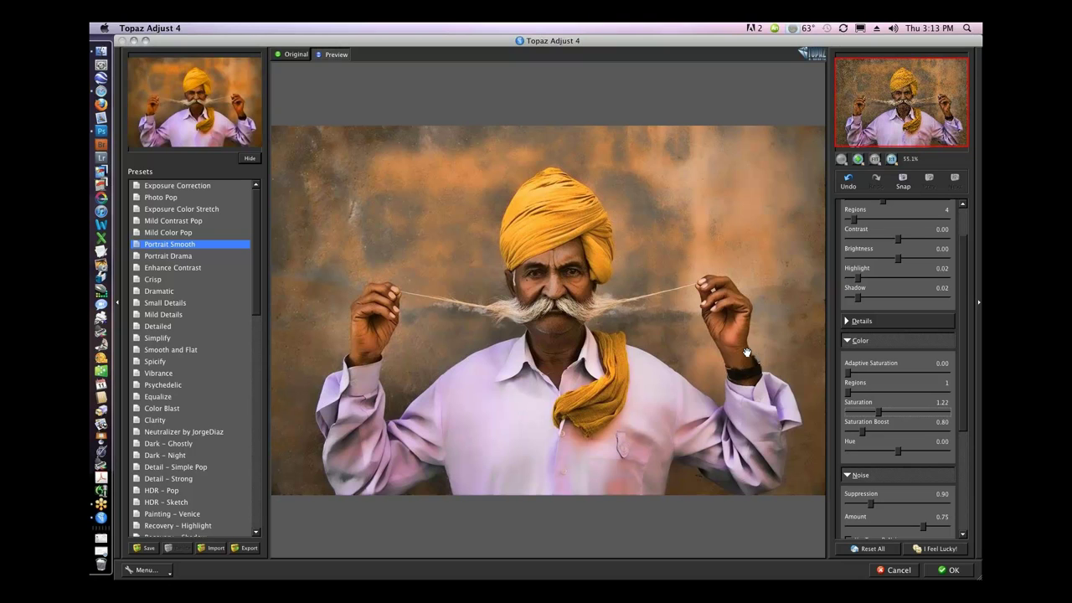
pyautogui.click(575, 300)
# Step: Set the Adaptive Exposure to 0.38 and the exposure Regions to 6
pyautogui.moveTo(965, 316); pyautogui.dragTo(966, 260)
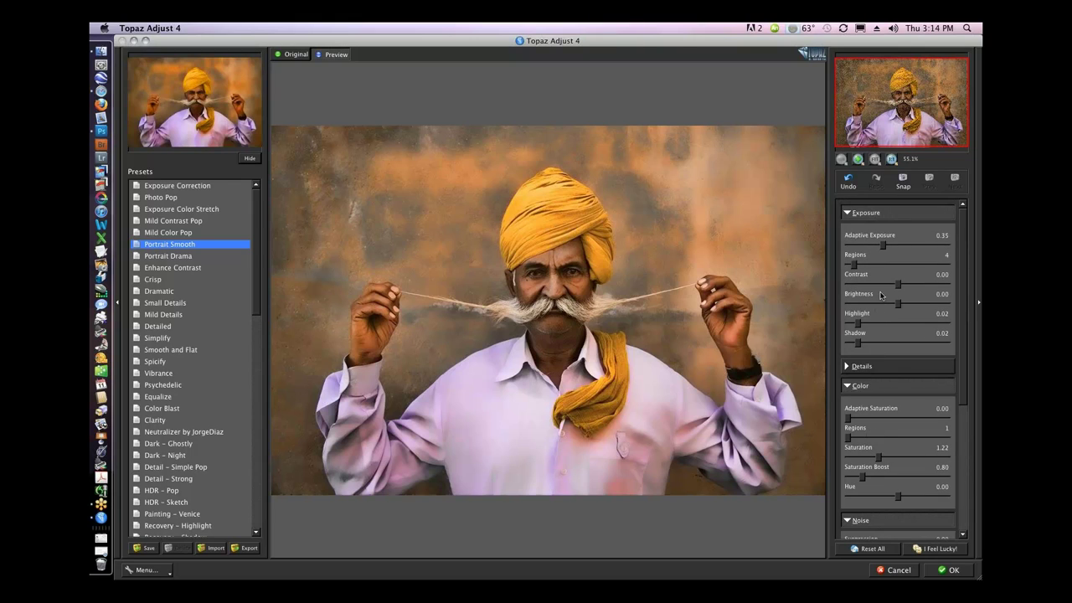
pyautogui.moveTo(883, 247); pyautogui.dragTo(886, 248)
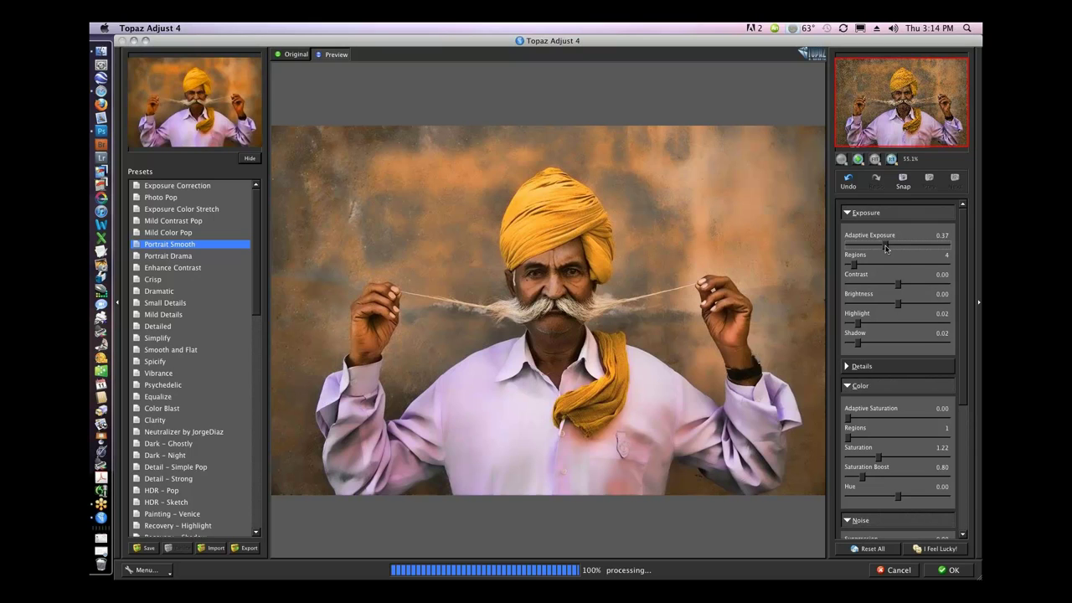
pyautogui.moveTo(886, 248); pyautogui.dragTo(887, 248)
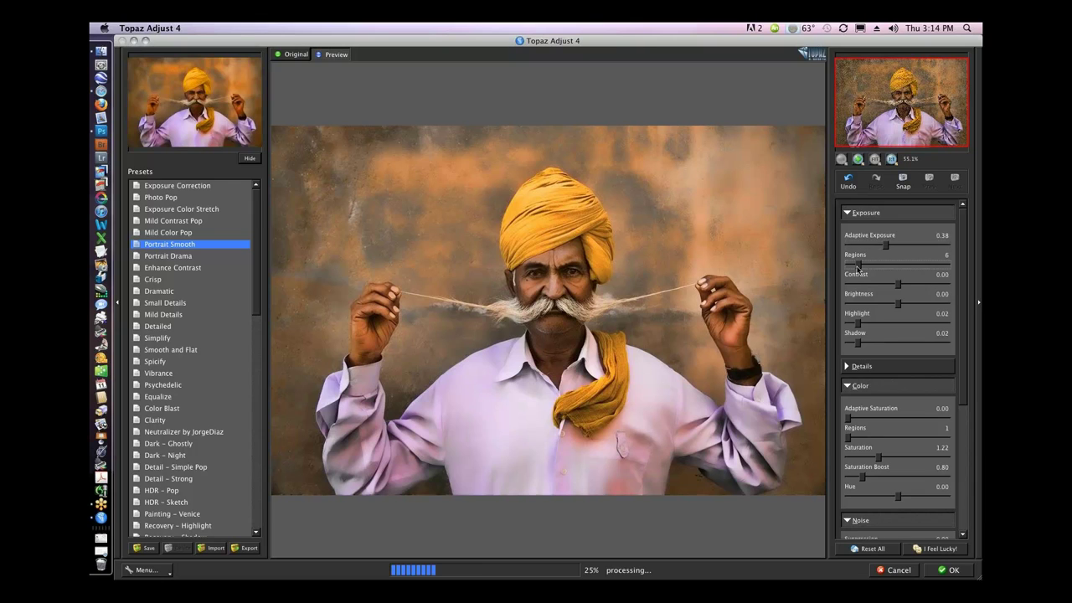
# Step: Raise the details Strength slightly, check against the original, and apply the filter to the duplicated layer
pyautogui.click(873, 393)
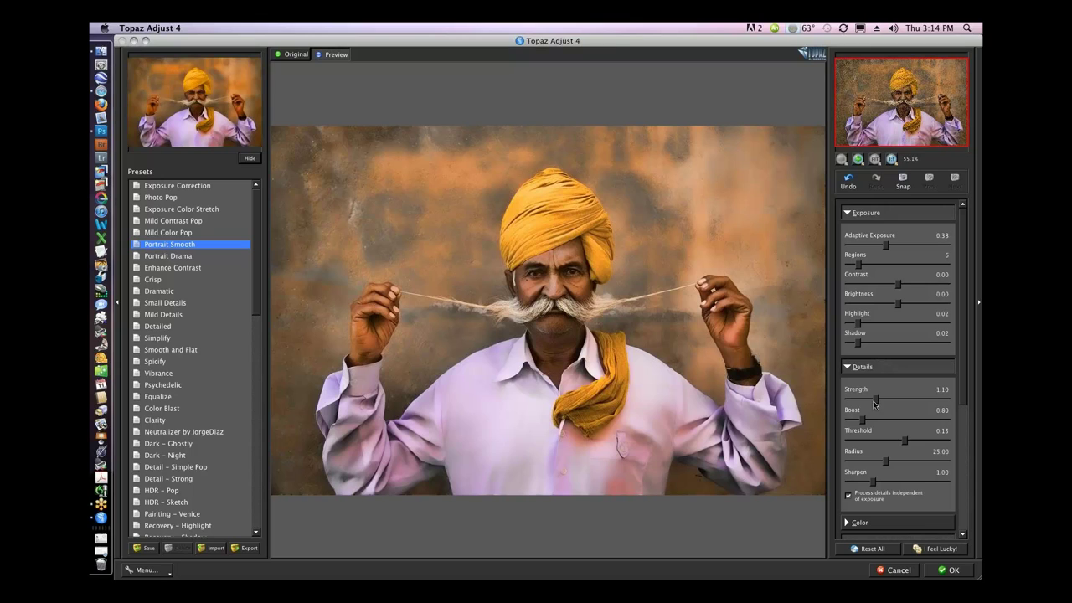
pyautogui.moveTo(877, 400); pyautogui.dragTo(878, 400)
pyautogui.click(576, 307)
pyautogui.click(577, 307)
pyautogui.click(963, 575)
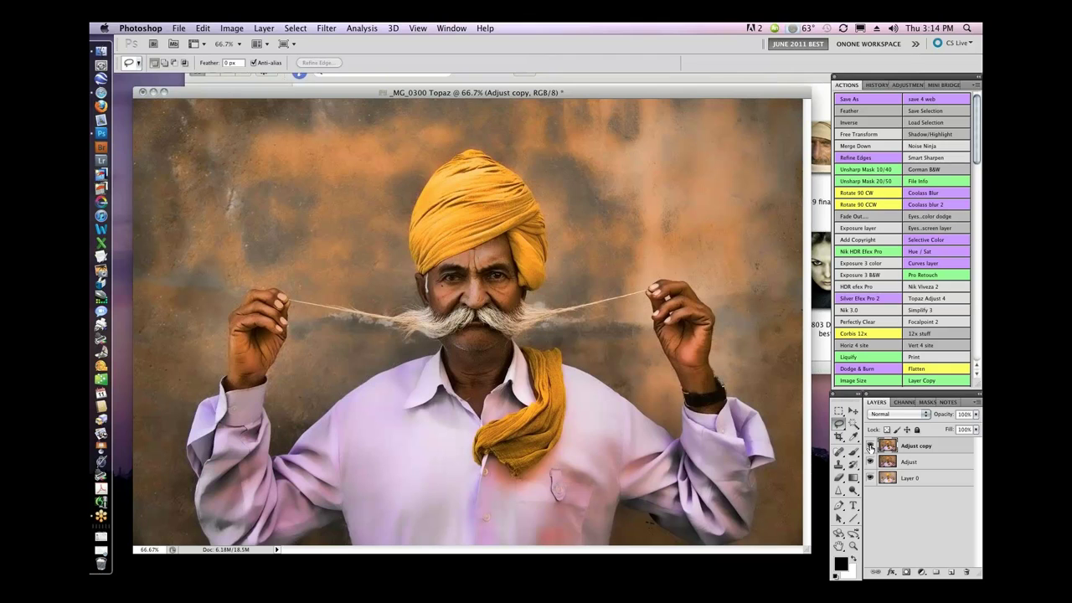
# Step: Toggle the visibility of the Adjust copy layer to compare the smoothed look with the Adjust layer beneath
pyautogui.click(871, 446)
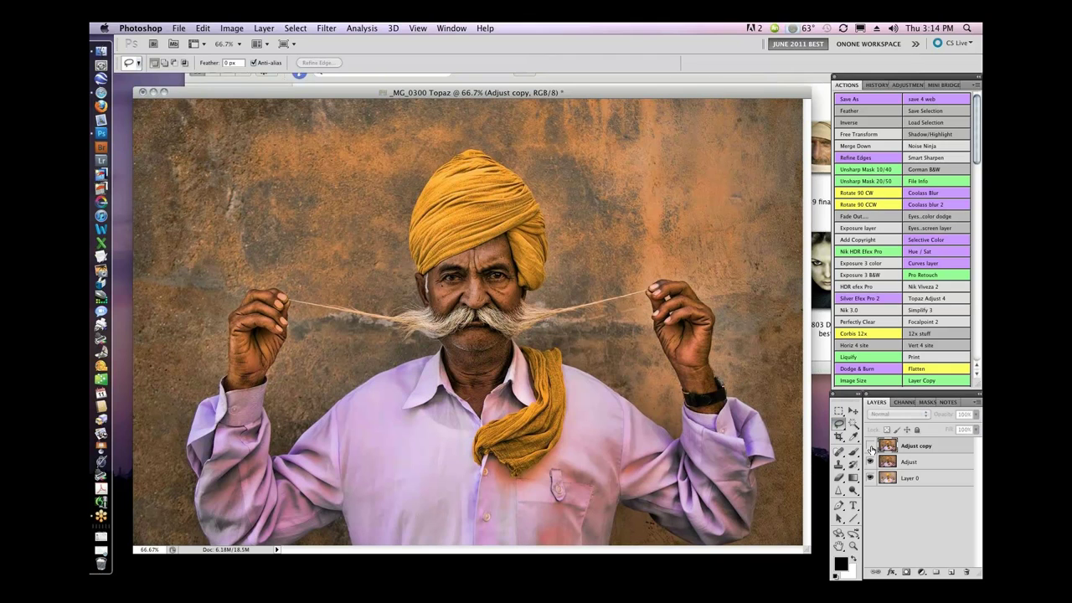
pyautogui.click(871, 446)
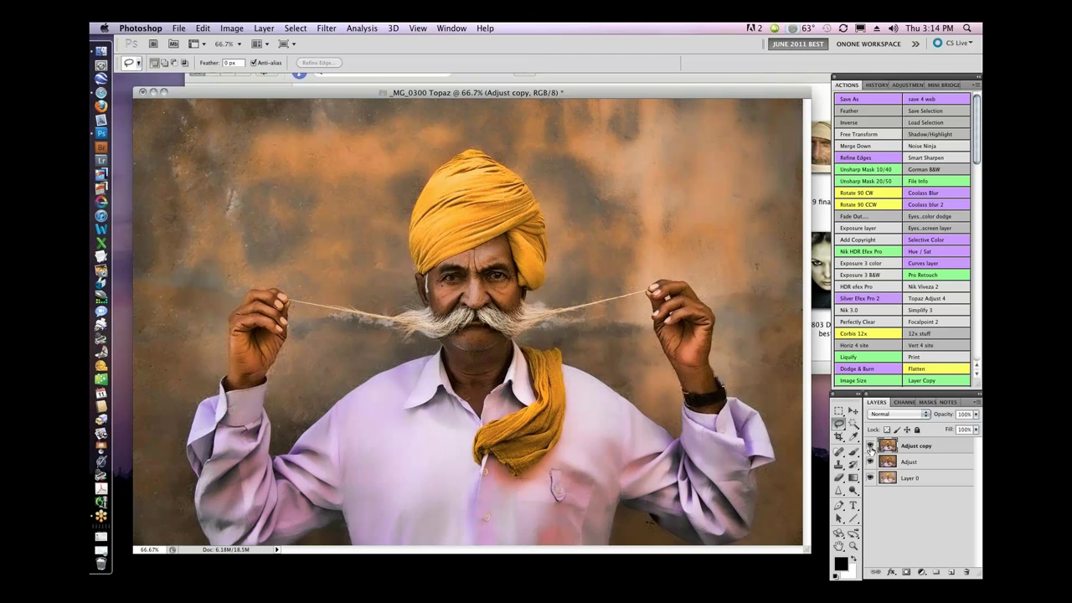
pyautogui.click(871, 446)
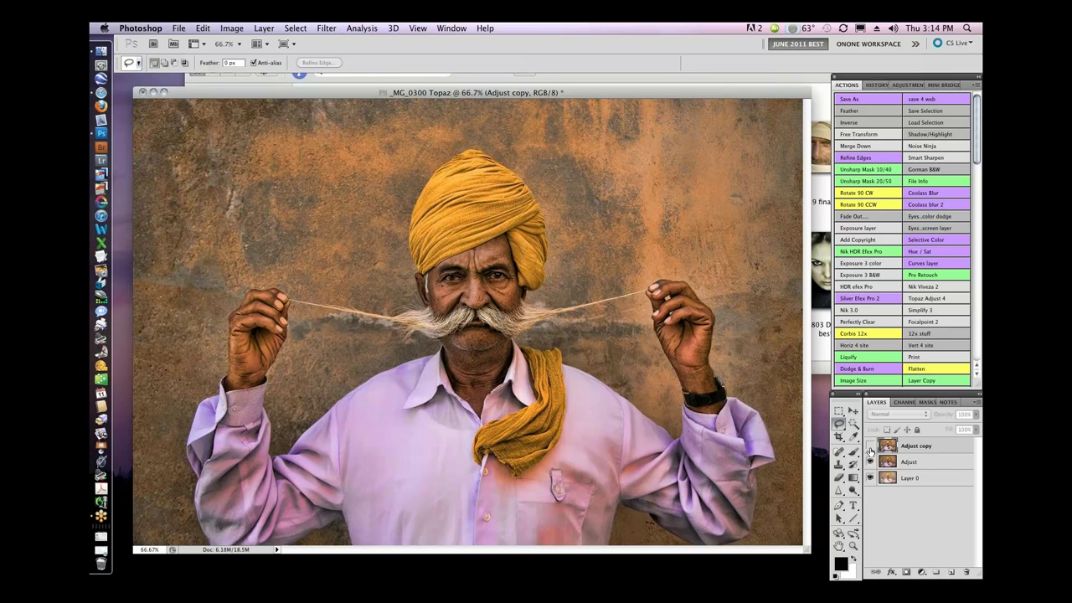
pyautogui.click(871, 446)
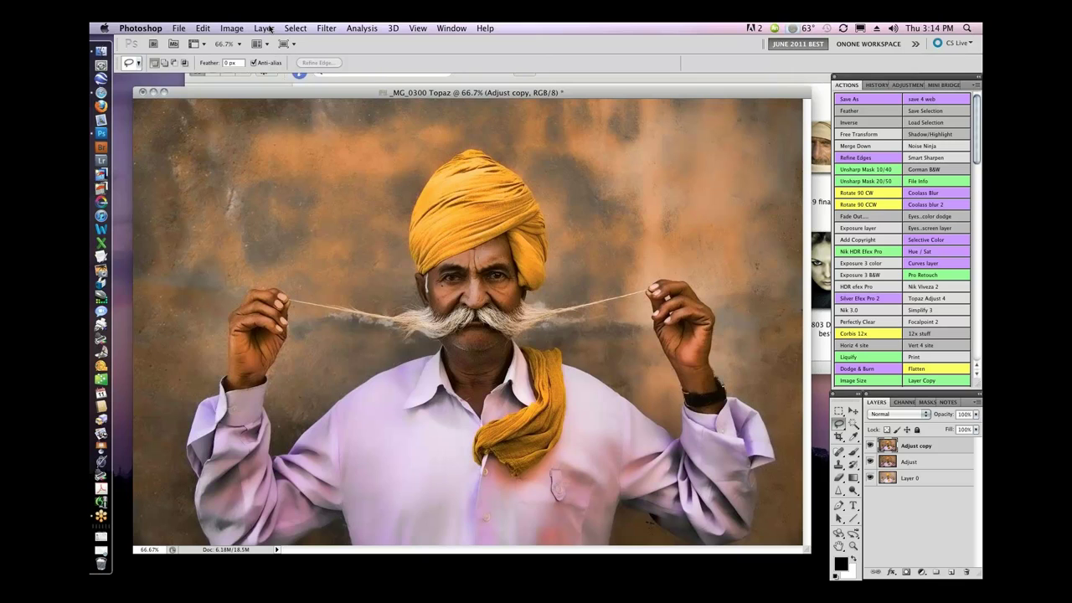
# Step: Add a layer mask that hides all of the Adjust copy layer
pyautogui.click(265, 28)
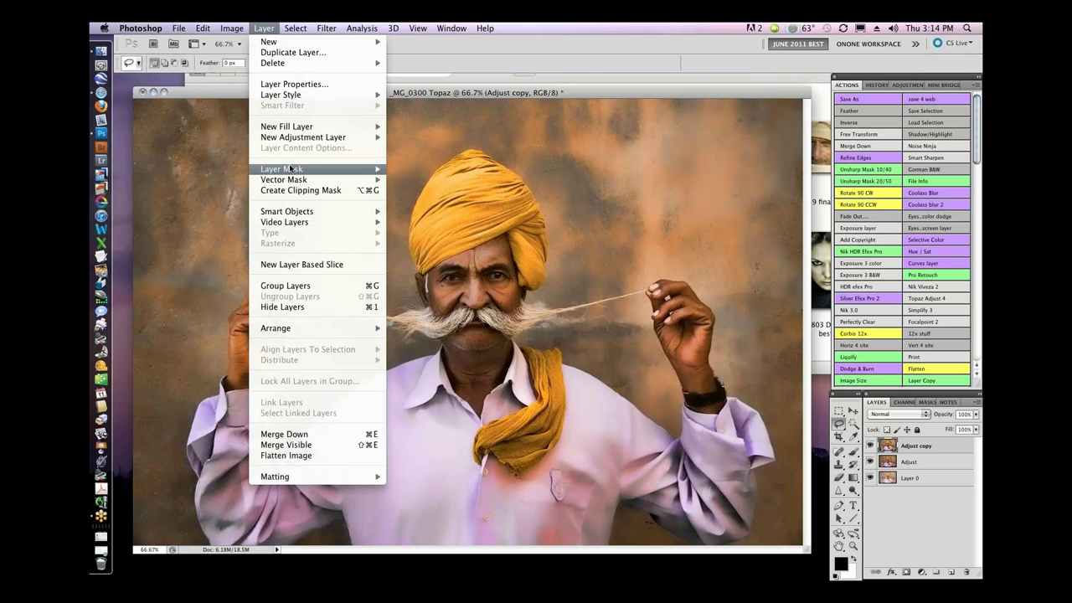
pyautogui.moveTo(292, 169)
pyautogui.click(409, 180)
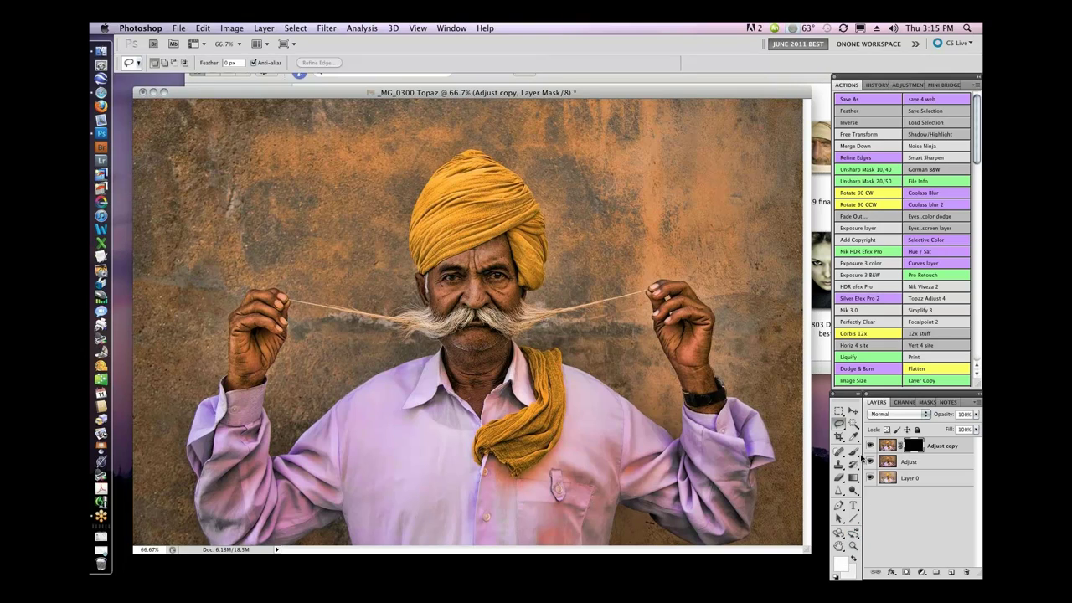
# Step: Paint white over the man's face on the Adjust copy layer mask with a 150 px brush at 84% opacity
pyautogui.click(853, 454)
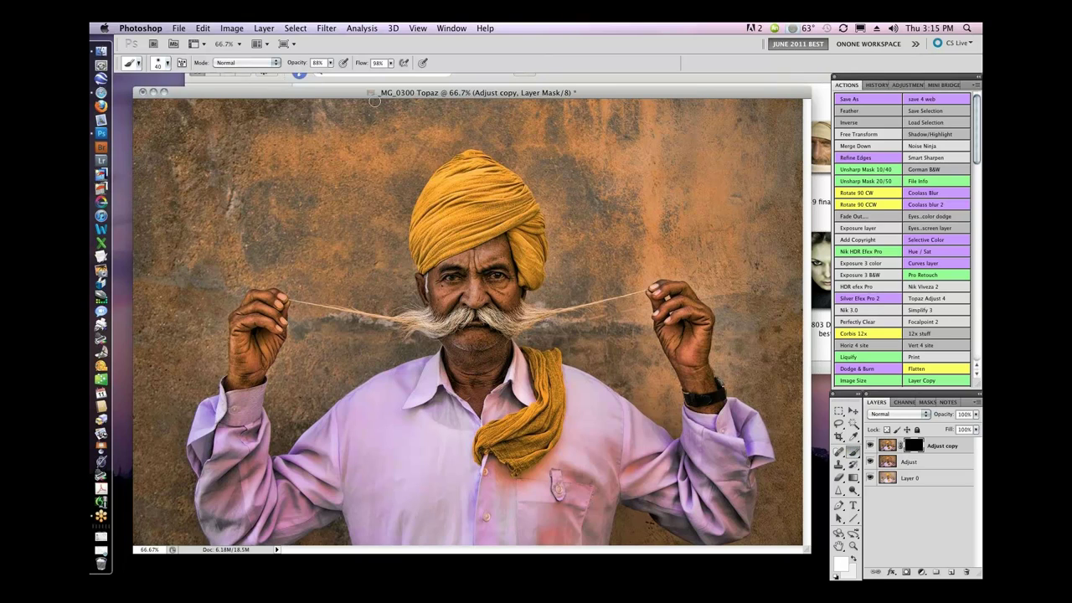
pyautogui.moveTo(331, 67); pyautogui.dragTo(329, 75)
pyautogui.press(']')
pyautogui.press(']')
pyautogui.press(']')
pyautogui.press(']')
pyautogui.press(']')
pyautogui.press(']')
pyautogui.press(']')
pyautogui.press(']')
pyautogui.press(']')
pyautogui.press(']')
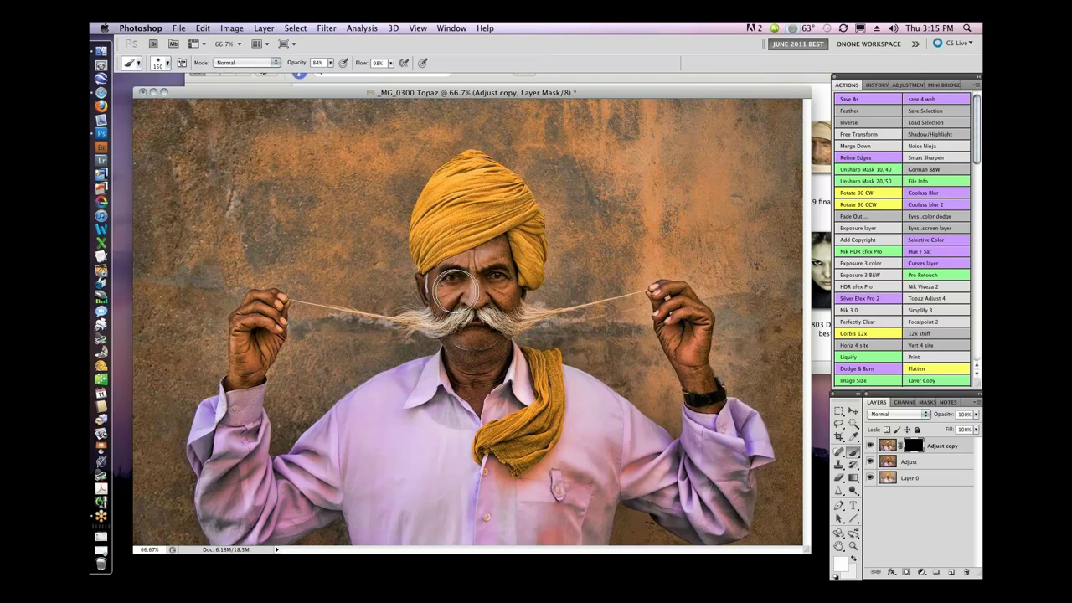
pyautogui.moveTo(480, 353)
pyautogui.mouseDown()
pyautogui.moveTo(498, 264)
pyautogui.moveTo(456, 270)
pyautogui.moveTo(479, 347)
pyautogui.mouseUp()
pyautogui.press('[')
pyautogui.press('[')
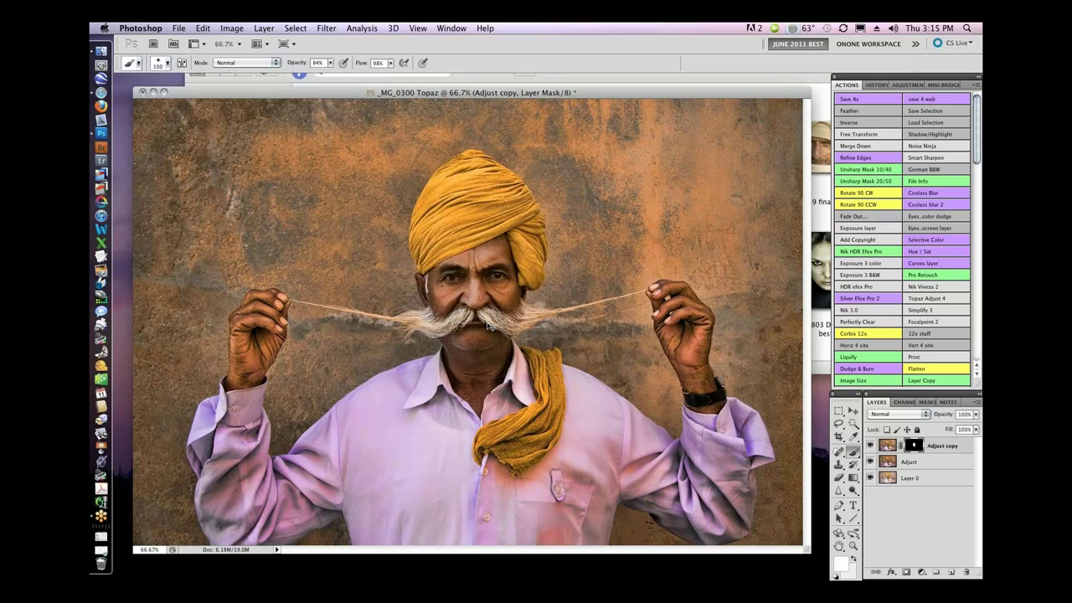
# Step: Paint both of the man's hands into the Adjust copy layer mask with a 70 px white brush
pyautogui.press('super+1')
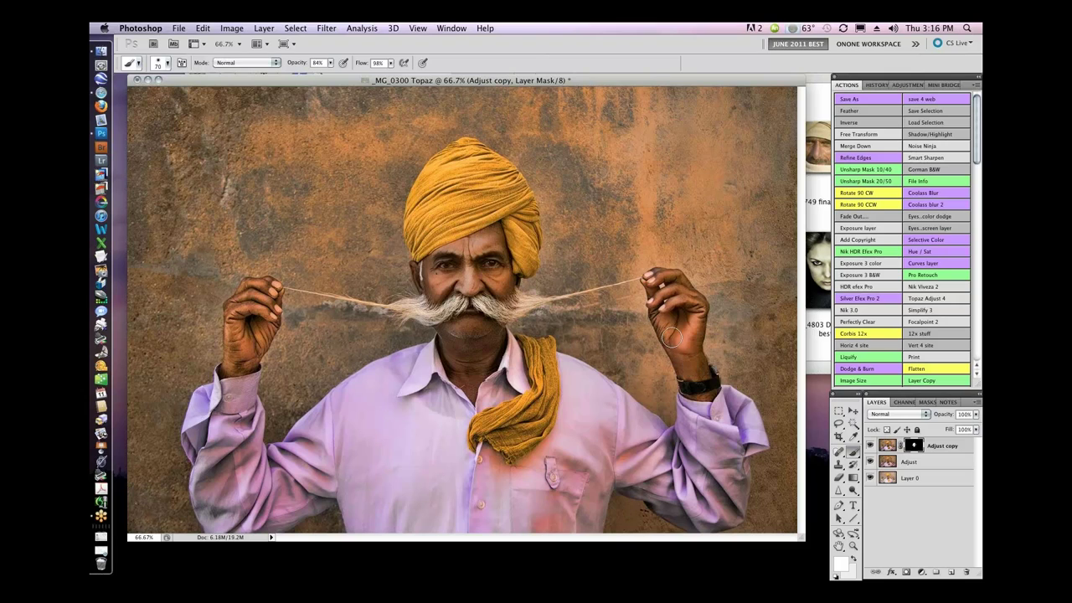
pyautogui.moveTo(672, 338)
pyautogui.mouseDown()
pyautogui.moveTo(712, 383)
pyautogui.moveTo(700, 385)
pyautogui.moveTo(671, 280)
pyautogui.mouseUp()
pyautogui.moveTo(253, 299)
pyautogui.mouseDown()
pyautogui.moveTo(232, 323)
pyautogui.moveTo(240, 349)
pyautogui.moveTo(257, 320)
pyautogui.mouseUp()
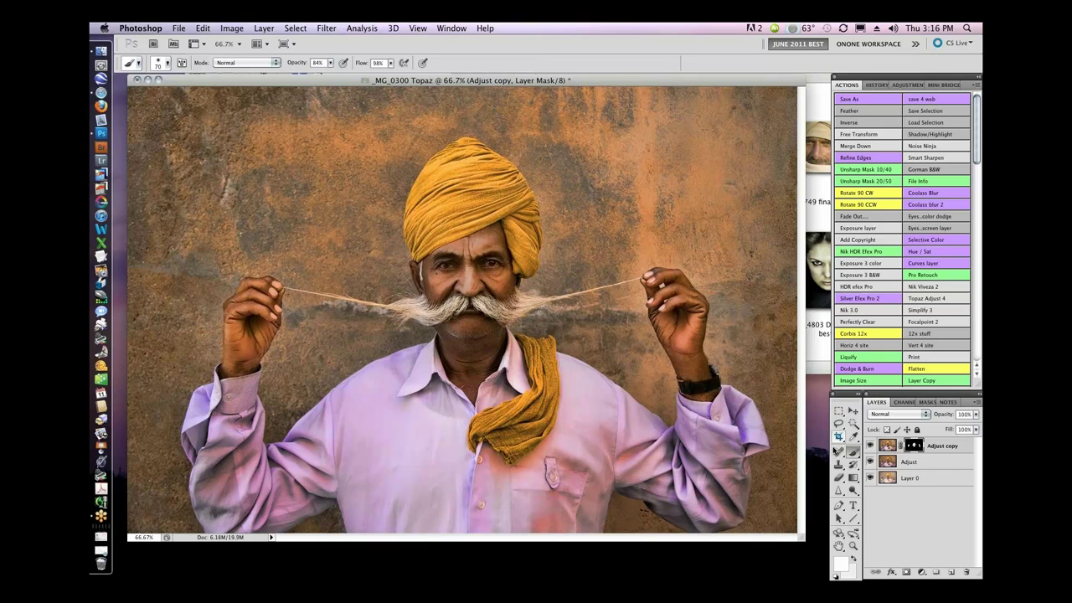
# Step: Toggle the Adjust copy layer and its mask to compare the masked smoothing with the layer beneath
pyautogui.click(870, 446)
pyautogui.click(869, 446)
pyautogui.keyDown('shift'); pyautogui.click(913, 445); pyautogui.keyUp('shift')
pyautogui.keyDown('shift'); pyautogui.click(913, 445); pyautogui.keyUp('shift')
pyautogui.click(870, 446)
pyautogui.click(870, 446)
# Step: Paint black over the man's eye area on the Adjust copy layer mask with a 45 px brush
pyautogui.click(836, 576)
pyautogui.click(854, 559)
pyautogui.press('[')
pyautogui.press('[')
pyautogui.press('[')
pyautogui.moveTo(448, 266); pyautogui.dragTo(457, 261)
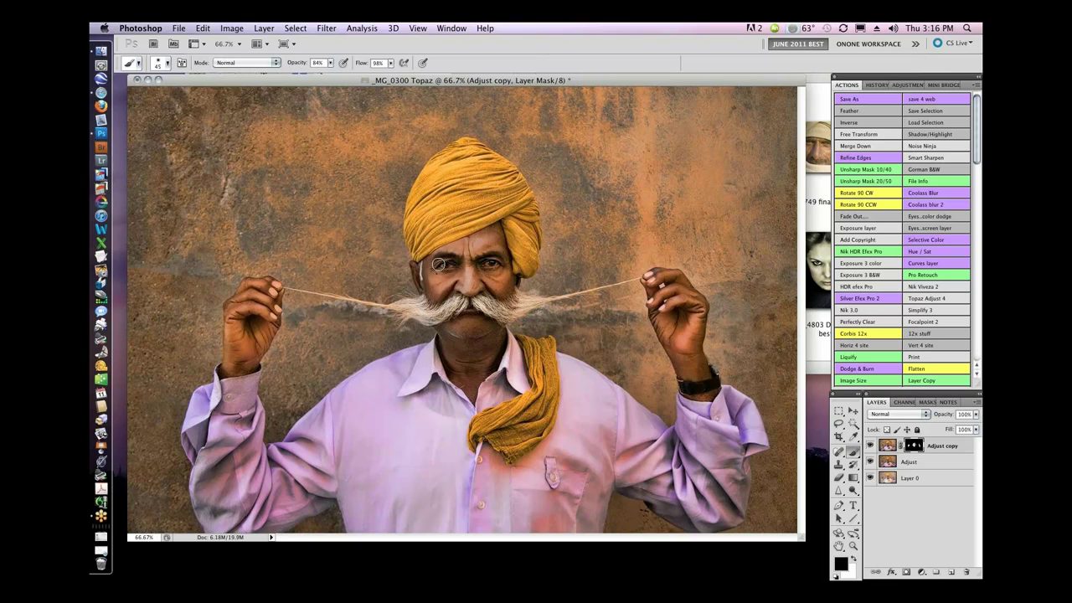
# Step: Toggle the visibility of the Adjust copy and Adjust layers to compare the edited portrait with the original
pyautogui.click(869, 445)
pyautogui.click(869, 462)
pyautogui.click(869, 461)
pyautogui.click(870, 462)
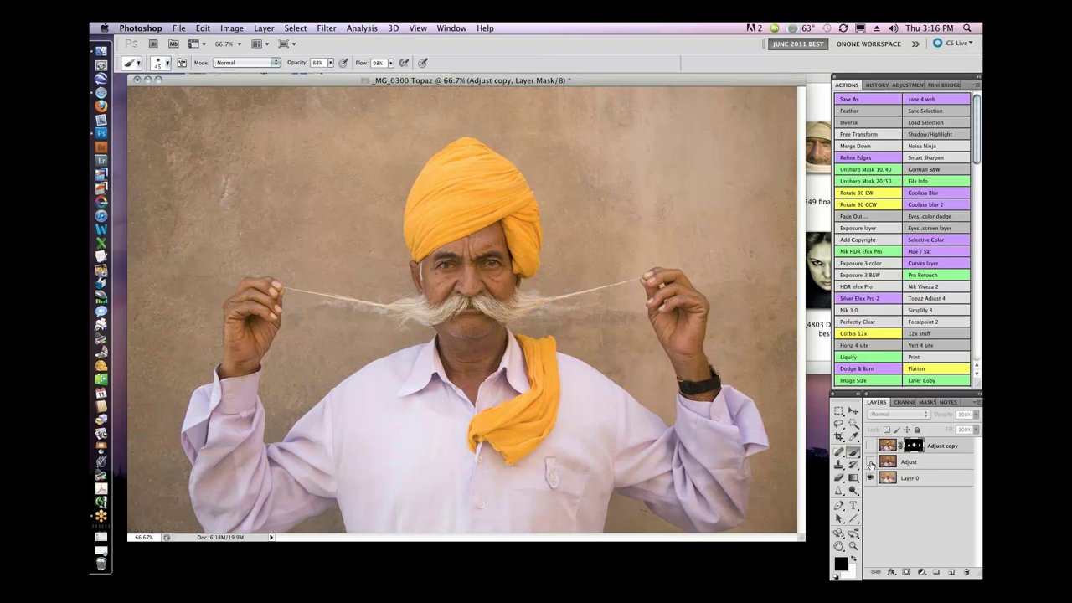
pyautogui.click(869, 461)
pyautogui.click(870, 446)
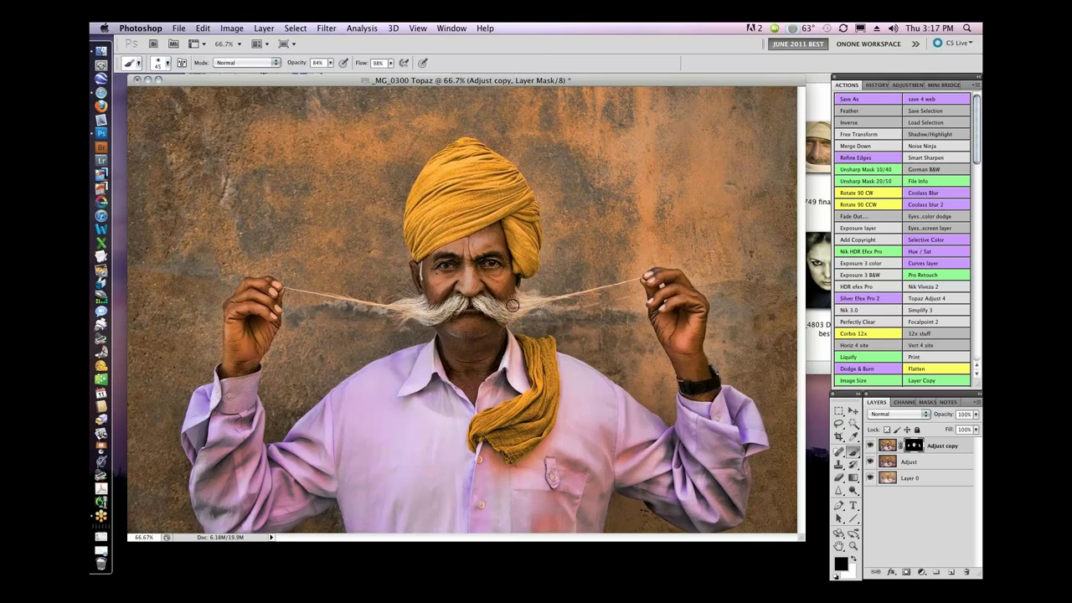
pyautogui.click(851, 442)
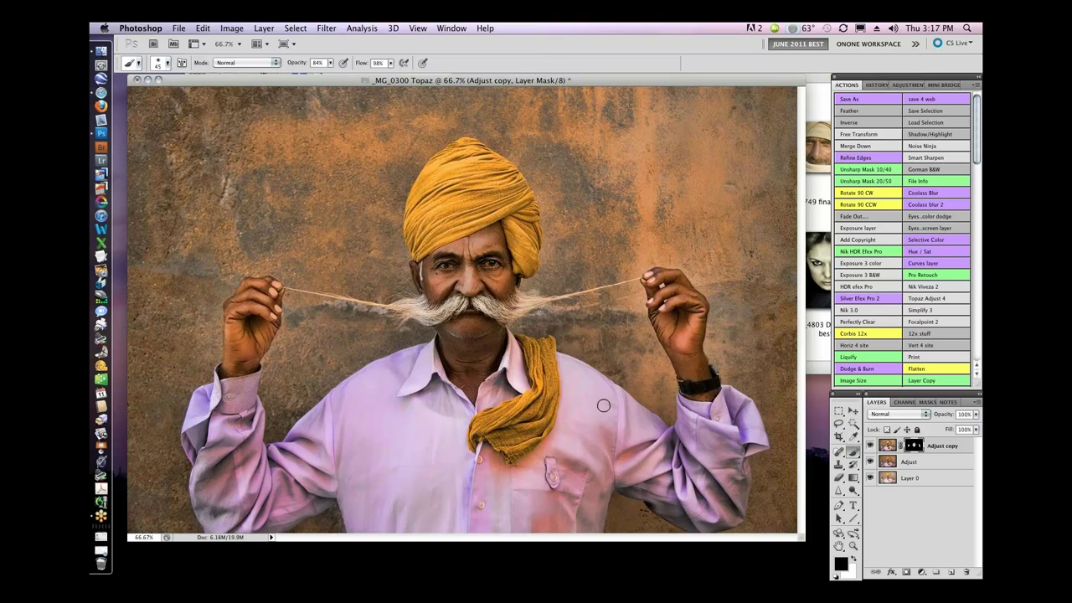
pyautogui.click(870, 446)
pyautogui.click(870, 462)
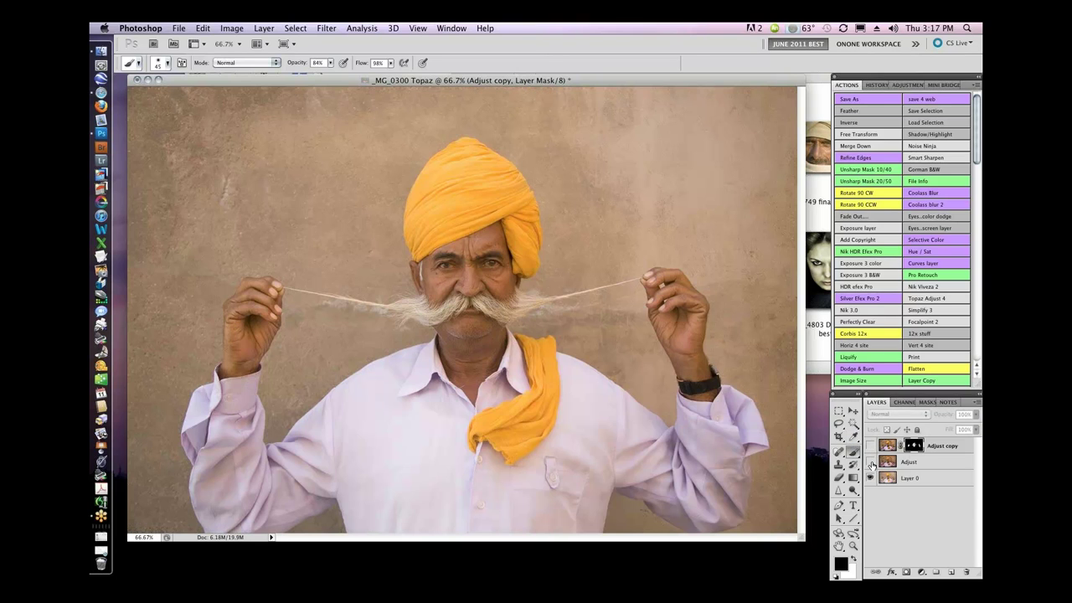
pyautogui.click(870, 446)
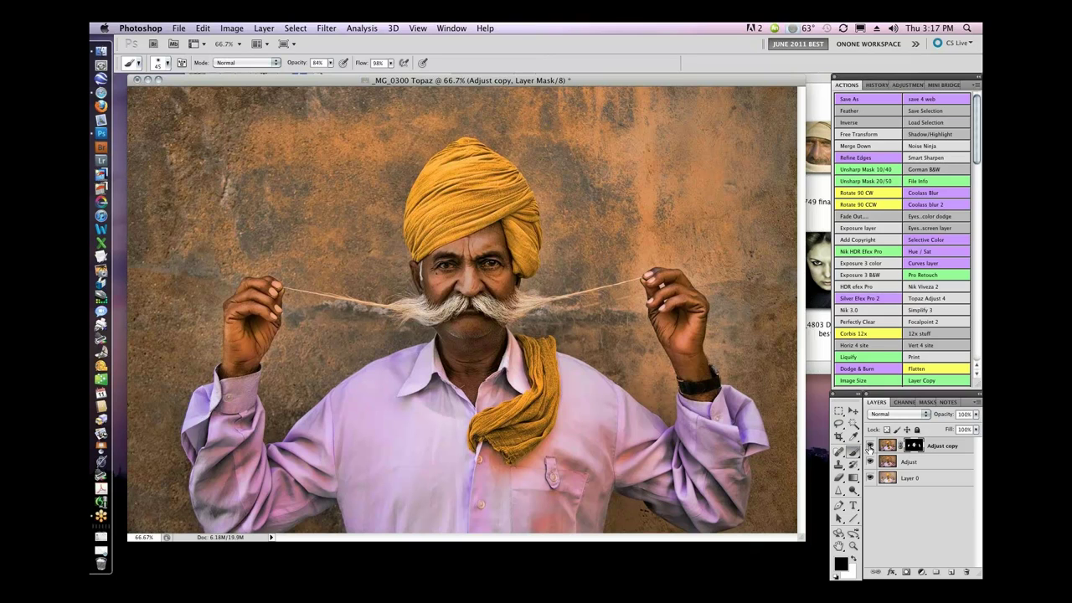
pyautogui.click(870, 447)
pyautogui.click(870, 447)
# Step: Close the portrait without saving and open the image "_MG_6624 Topaz & Simplify and Topaz again"
pyautogui.press('super+w')
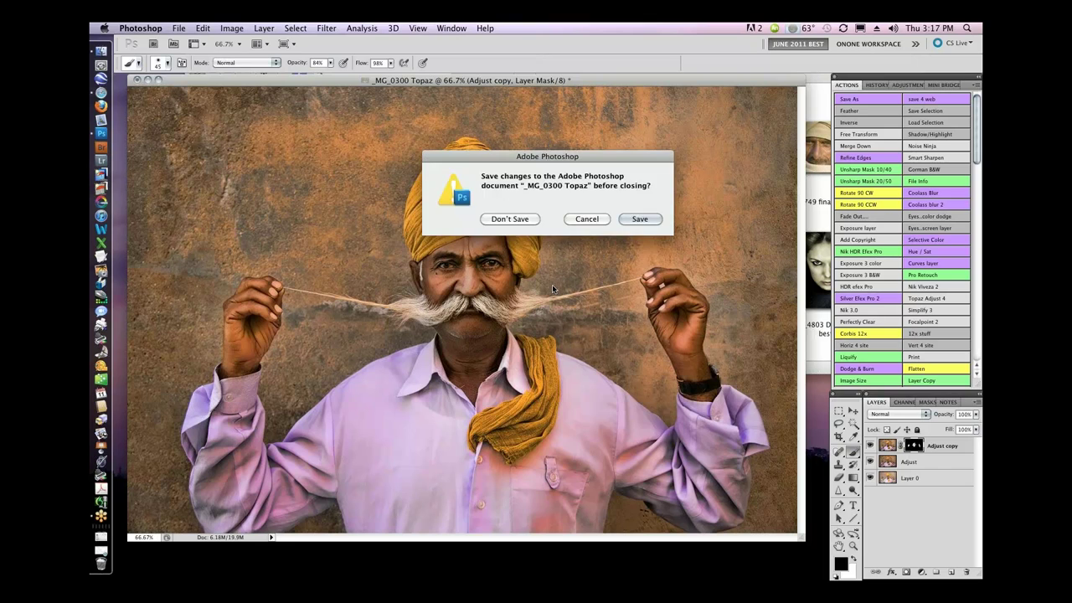
pyautogui.click(511, 218)
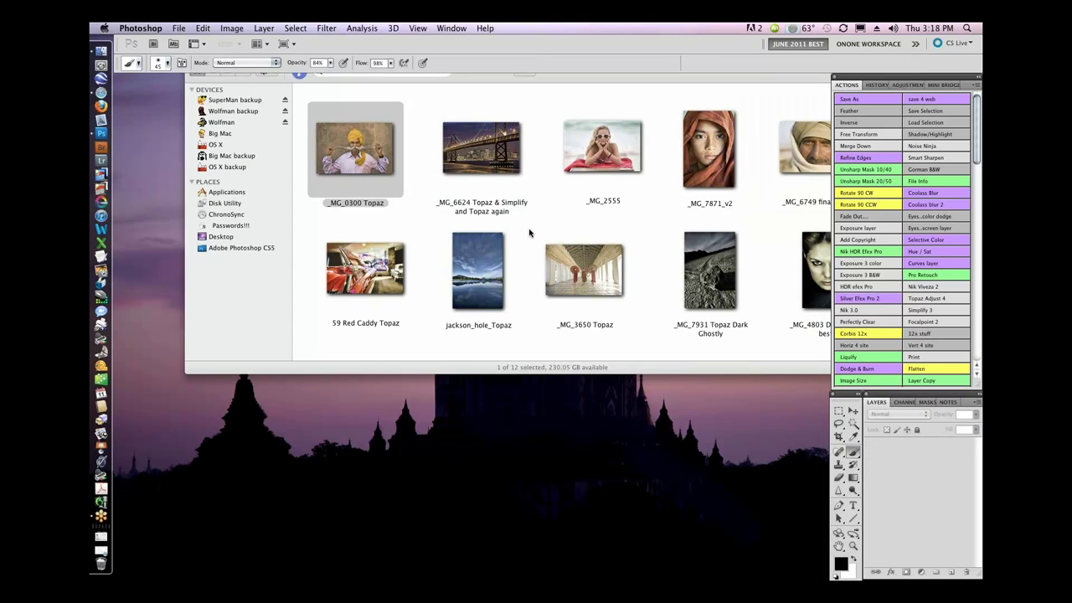
pyautogui.click(527, 232)
pyautogui.doubleClick(480, 152)
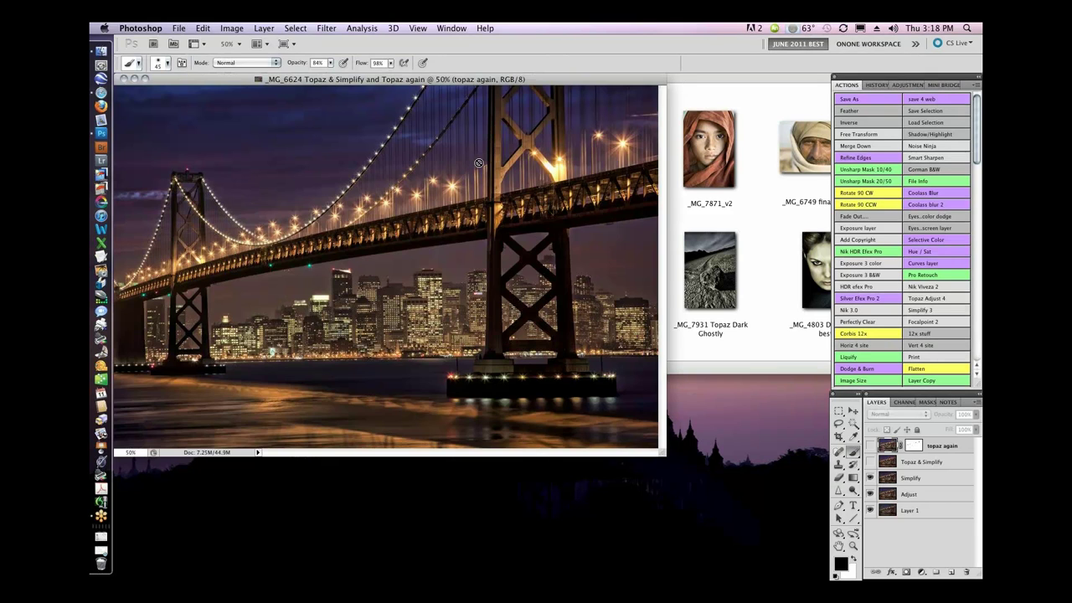
pyautogui.moveTo(470, 81); pyautogui.dragTo(561, 134)
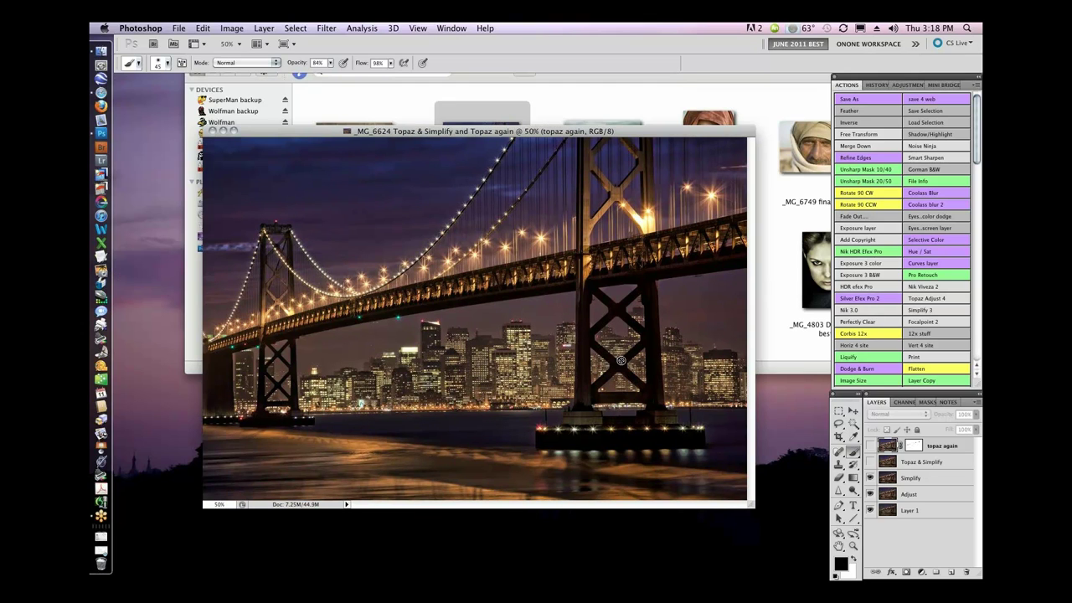
pyautogui.press('f')
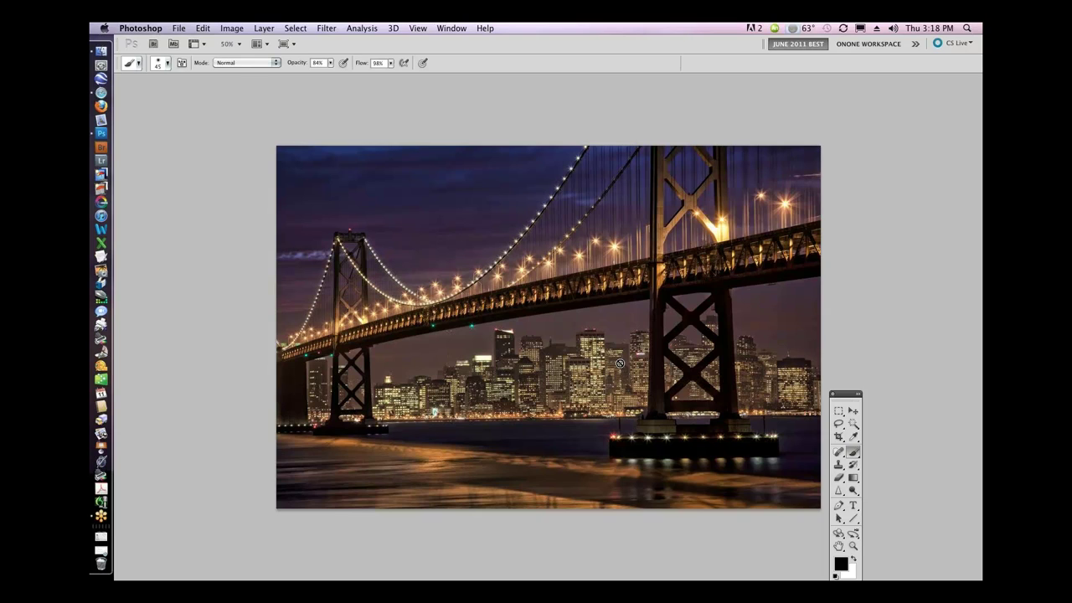
pyautogui.press('Tab')
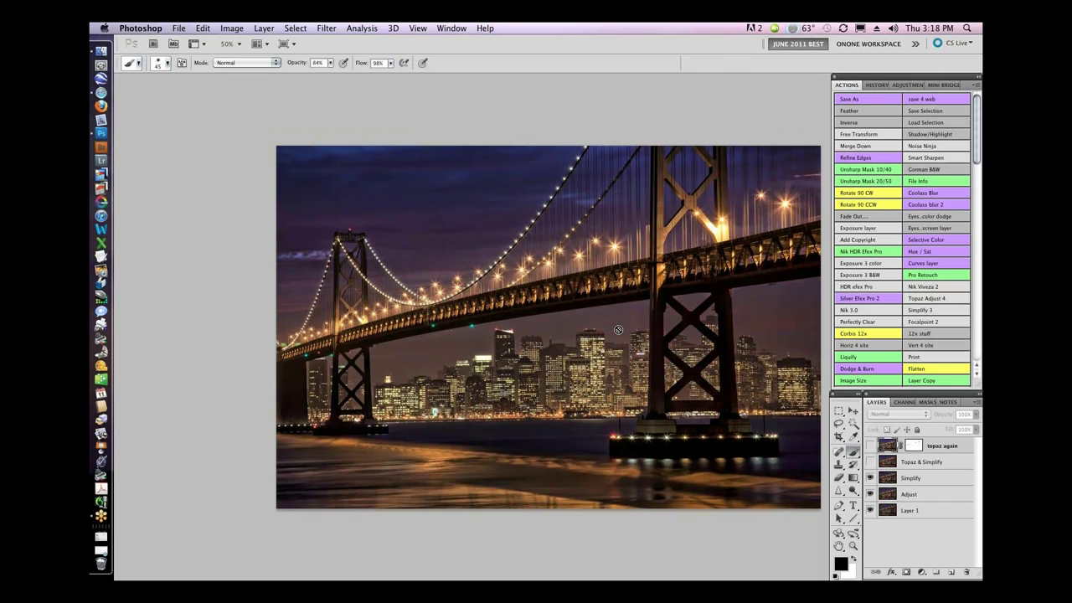
pyautogui.press('f')
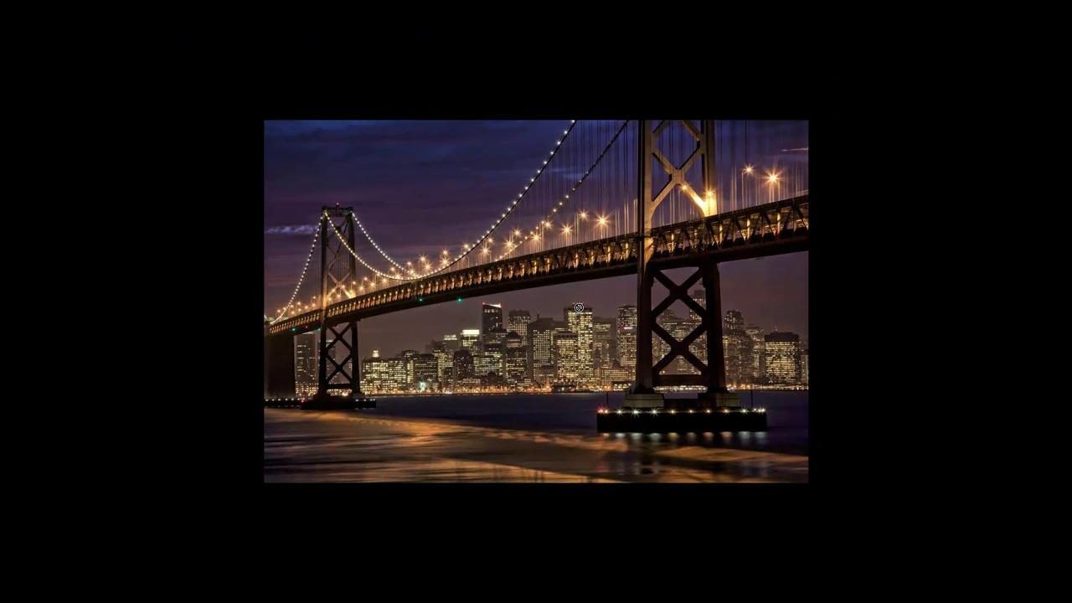
pyautogui.press('f')
# Step: Close the Adjust folder window in Finder and return to the bridge image in Photoshop
pyautogui.click(594, 104)
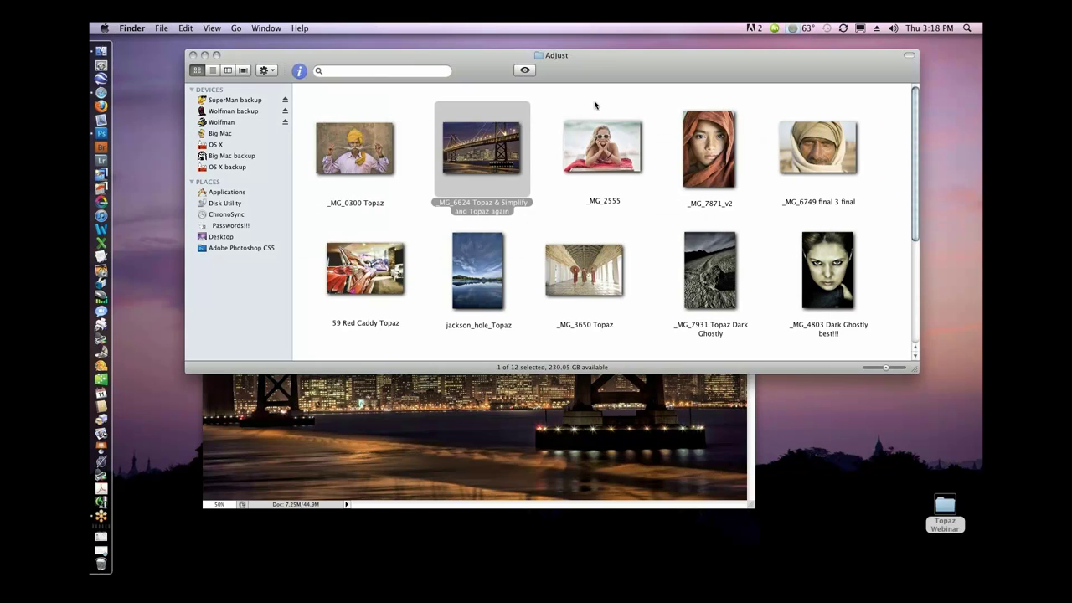
pyautogui.press('super+w')
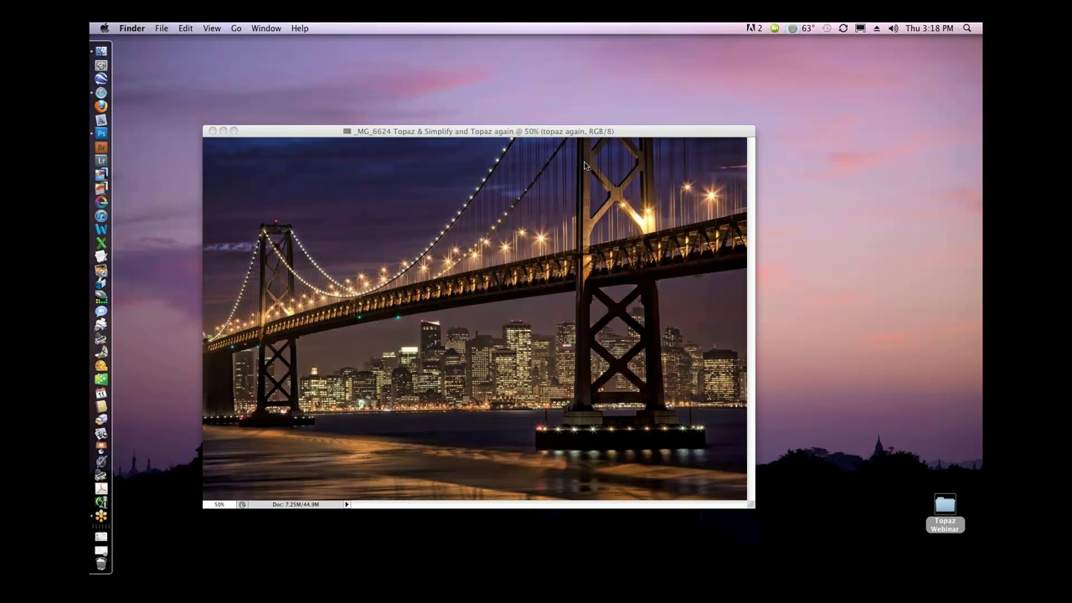
pyautogui.click(620, 148)
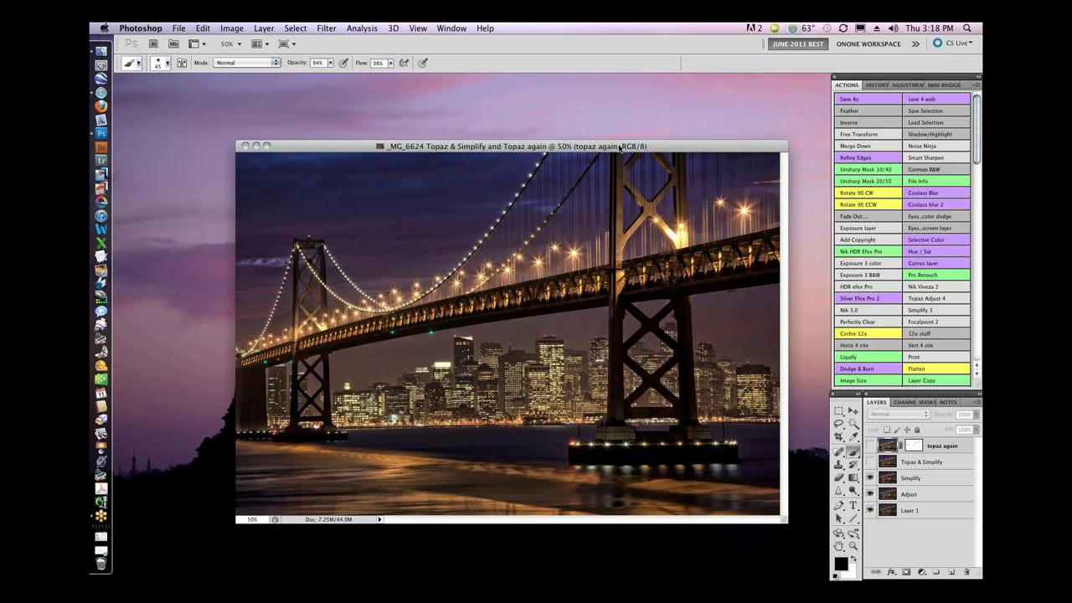
pyautogui.moveTo(620, 148); pyautogui.dragTo(653, 125)
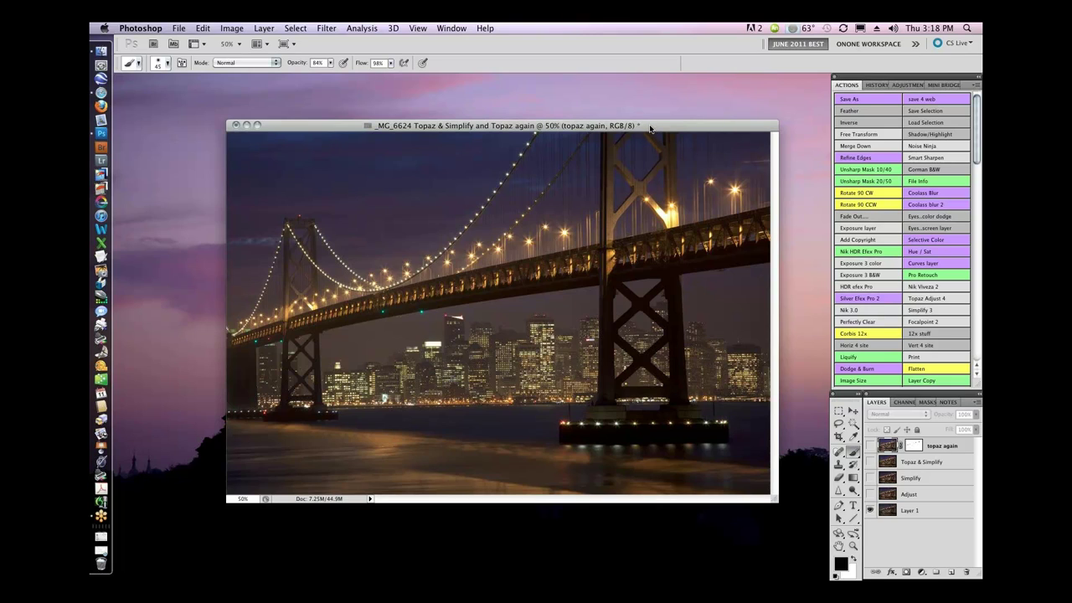
# Step: Reveal the Adjust, Simplify, Topaz & Simplify and topaz again layers one after another to examine each effect
pyautogui.moveTo(650, 128); pyautogui.dragTo(686, 120)
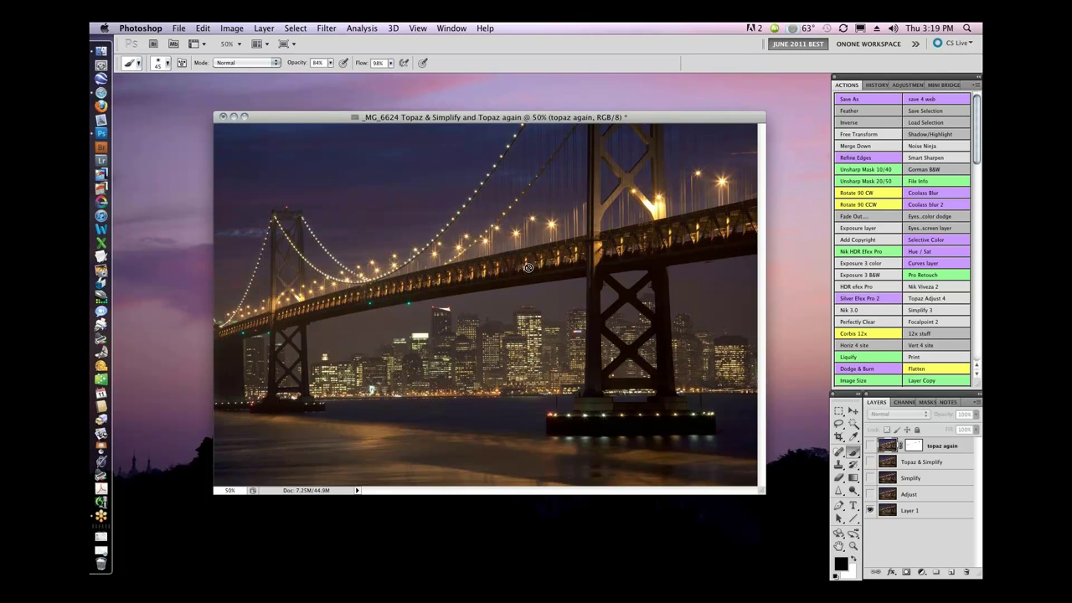
pyautogui.click(871, 495)
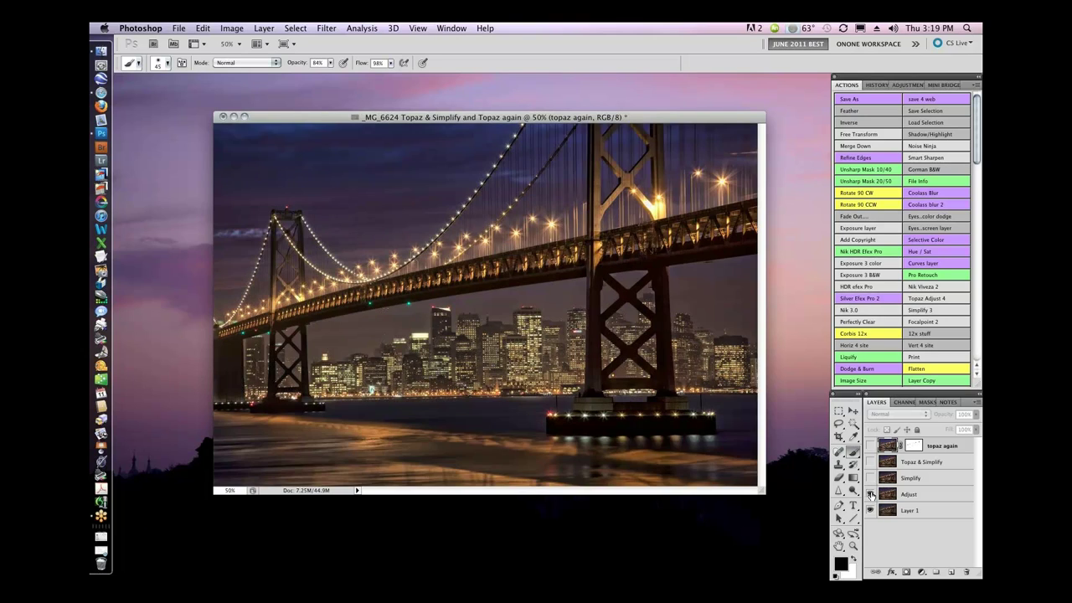
pyautogui.click(870, 478)
pyautogui.click(870, 463)
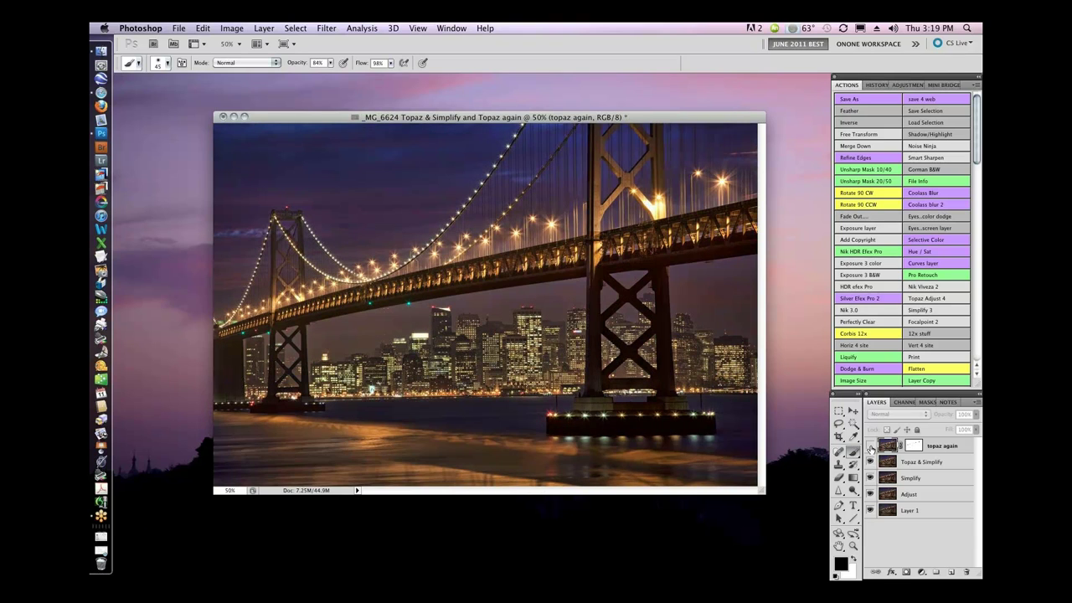
pyautogui.click(871, 447)
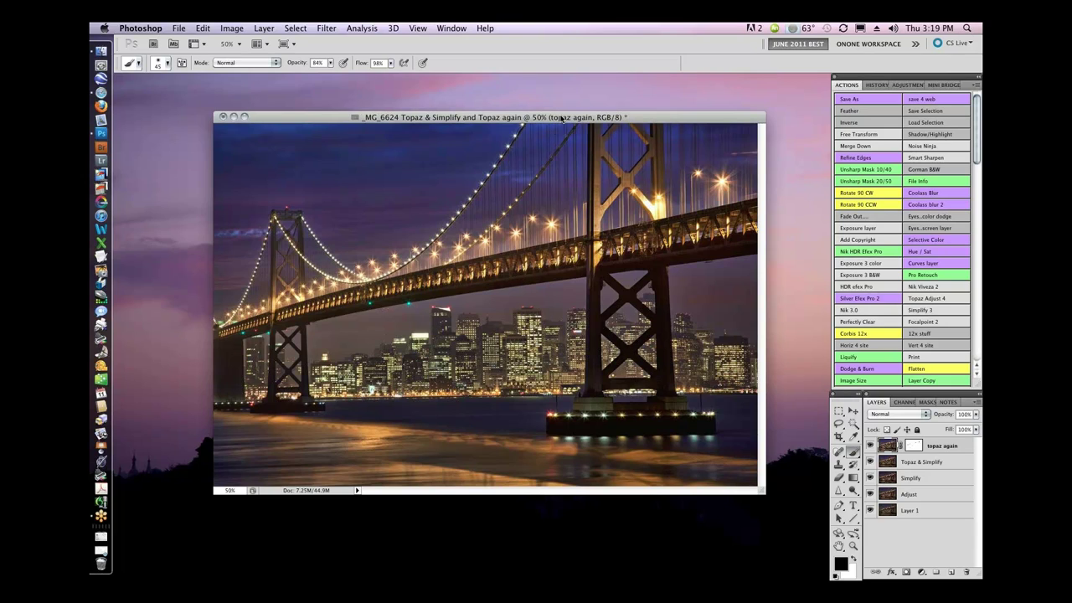
# Step: Hide the four effect layers of the bridge image and restore them one by one to compare the stages again
pyautogui.moveTo(560, 118); pyautogui.dragTo(562, 114)
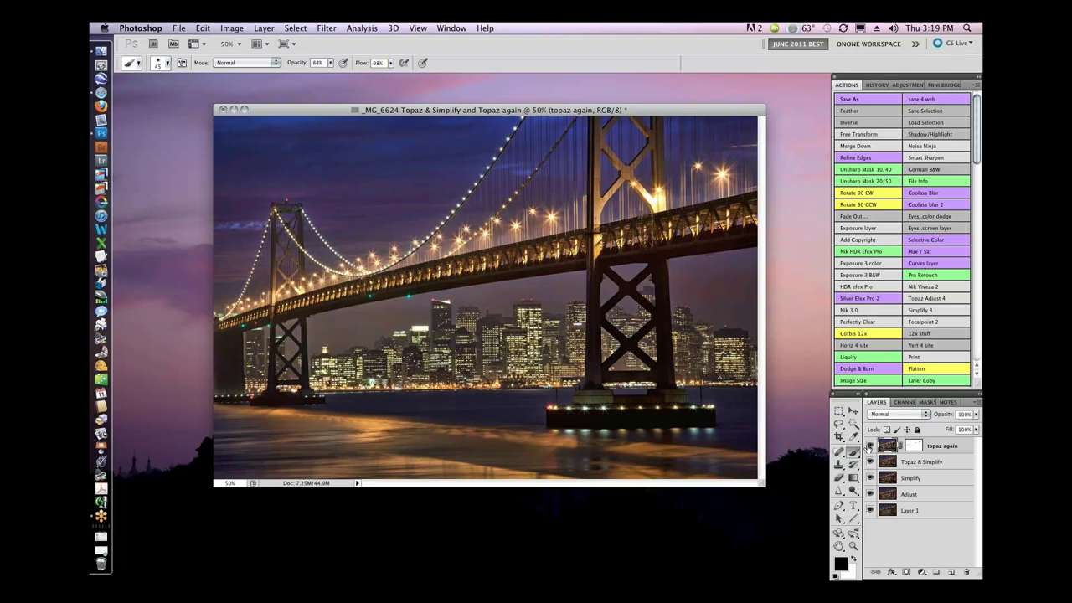
pyautogui.moveTo(869, 446); pyautogui.dragTo(871, 494)
pyautogui.click(871, 495)
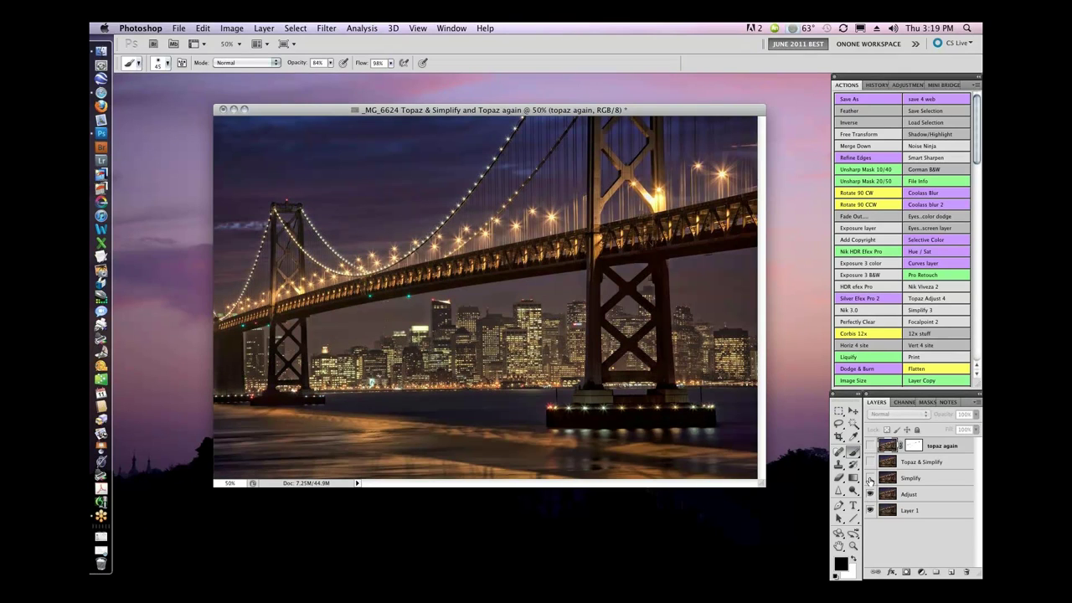
pyautogui.click(871, 479)
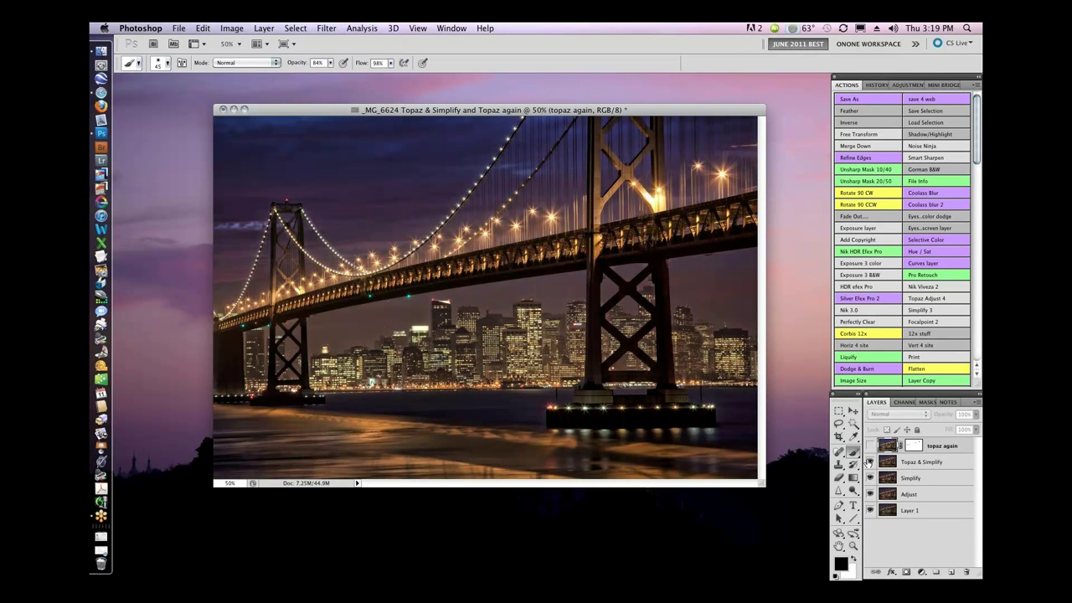
pyautogui.click(870, 461)
pyautogui.click(869, 446)
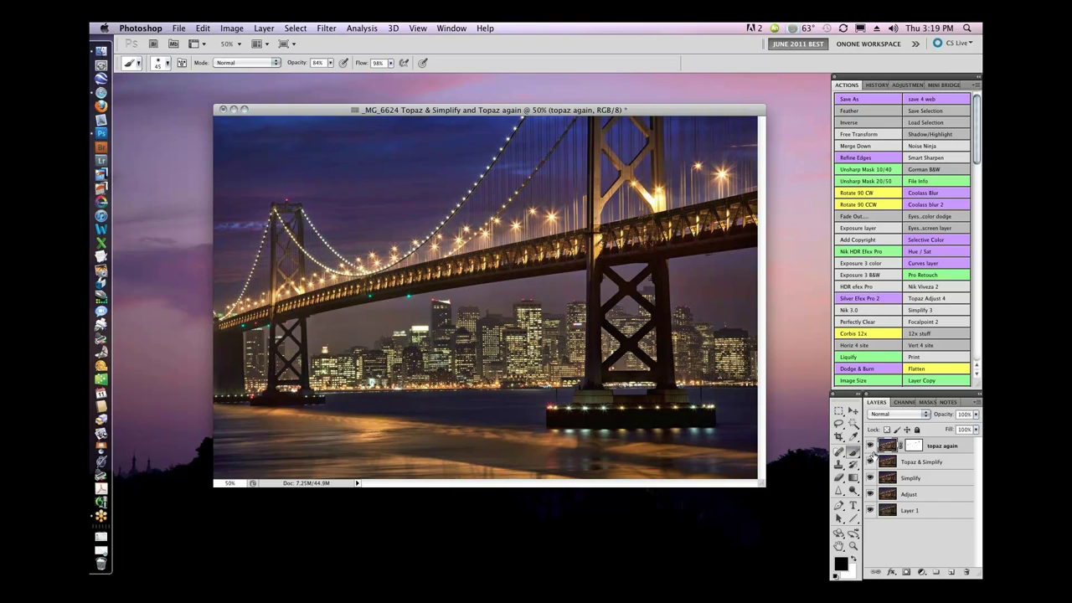
# Step: Flatten the bridge image with all layers above Layer 1 hidden, and duplicate the resulting layer
pyautogui.moveTo(870, 494); pyautogui.dragTo(870, 446)
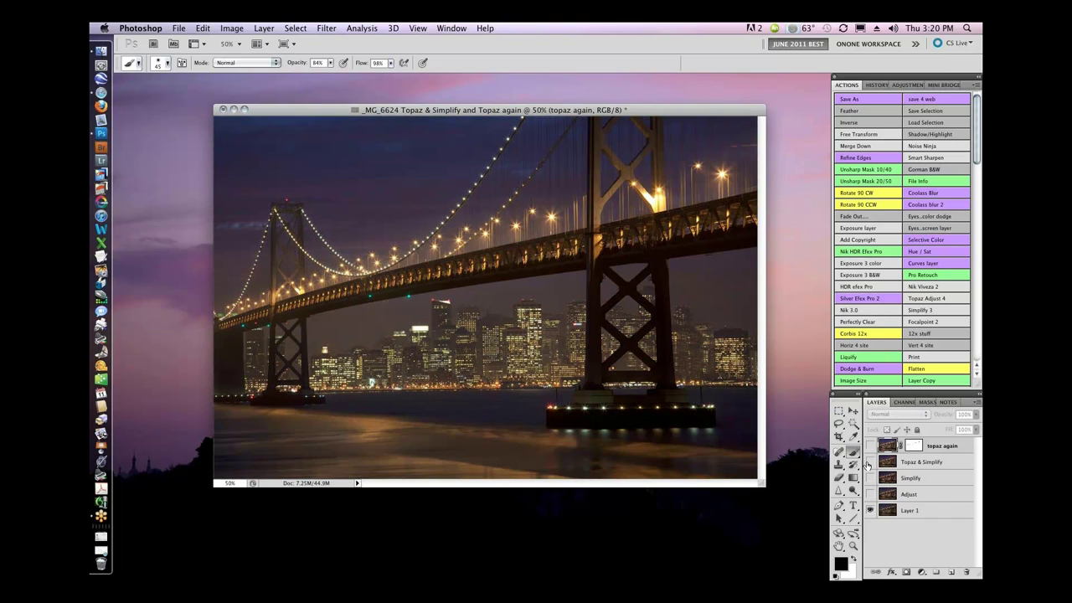
pyautogui.click(928, 371)
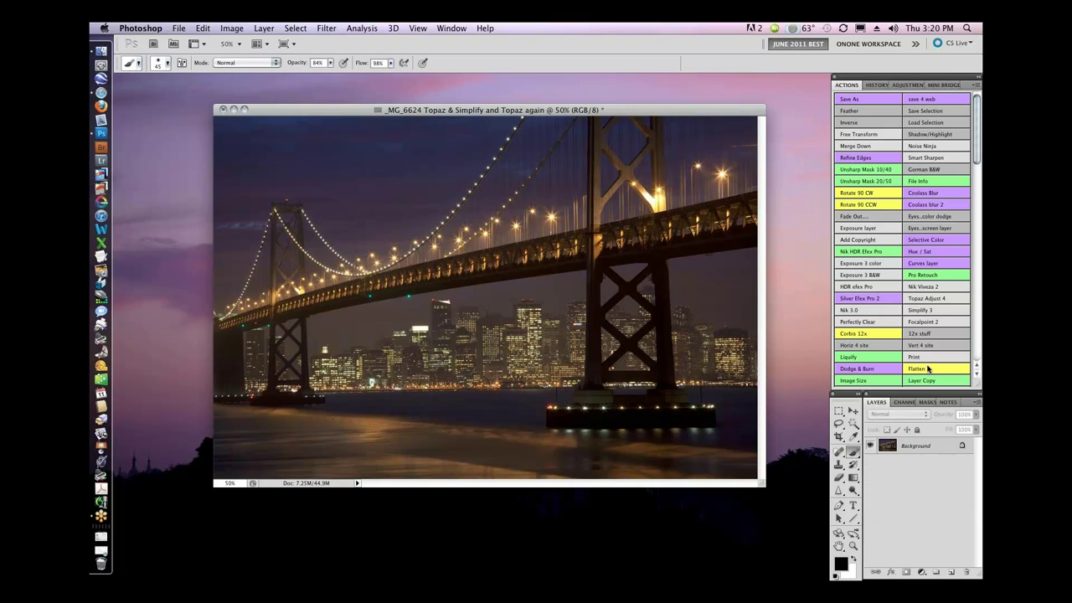
pyautogui.click(929, 384)
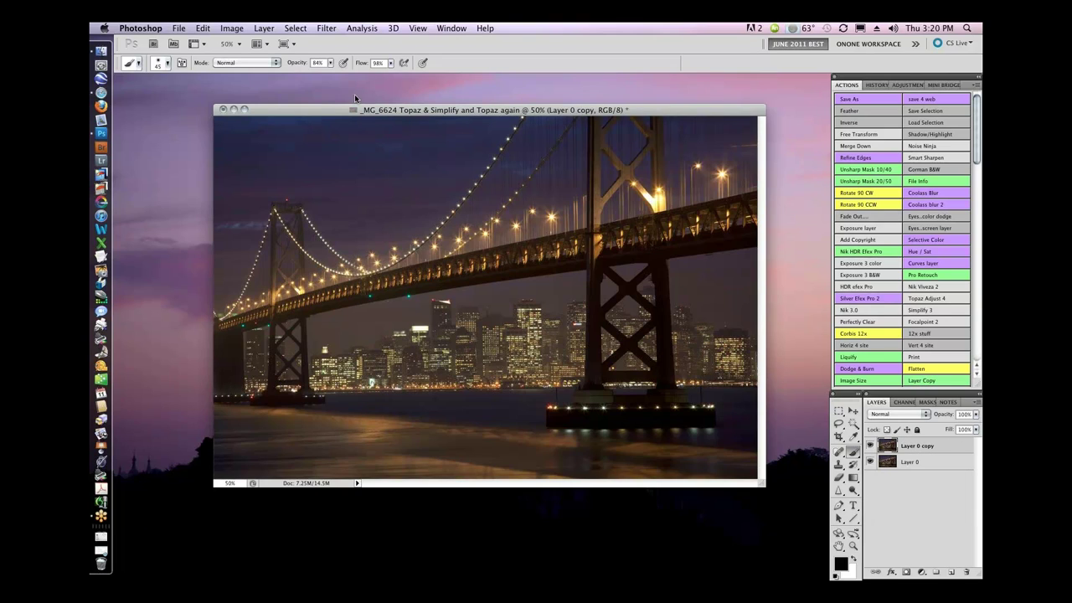
# Step: Open Topaz Adjust 4 on the duplicated bridge layer, reset all settings, and try the Photo Pop and Crisp presets
pyautogui.click(325, 30)
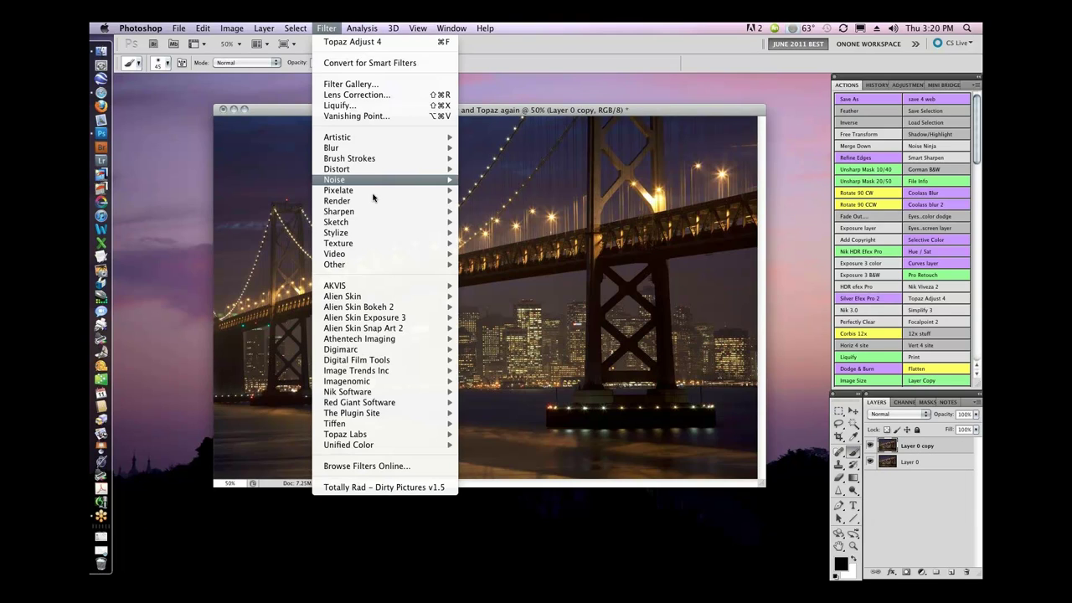
pyautogui.moveTo(390, 435)
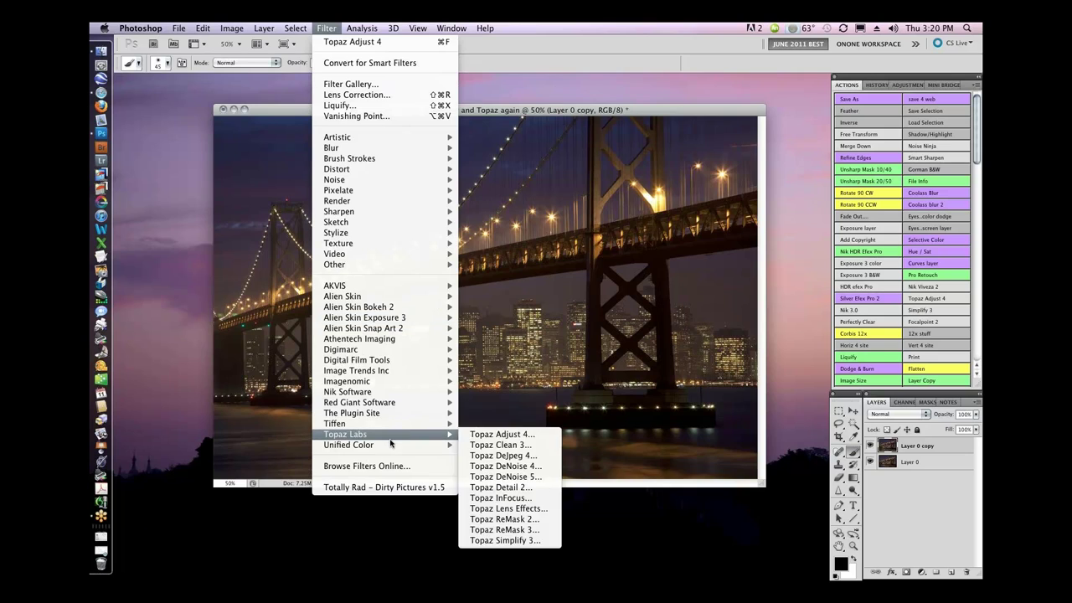
pyautogui.click(503, 434)
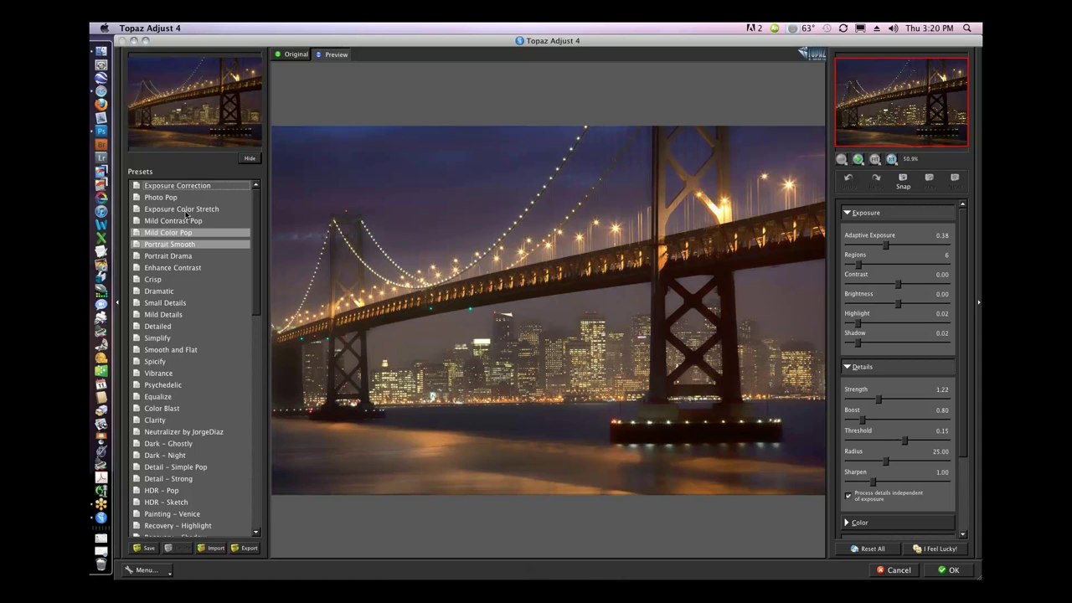
pyautogui.click(873, 550)
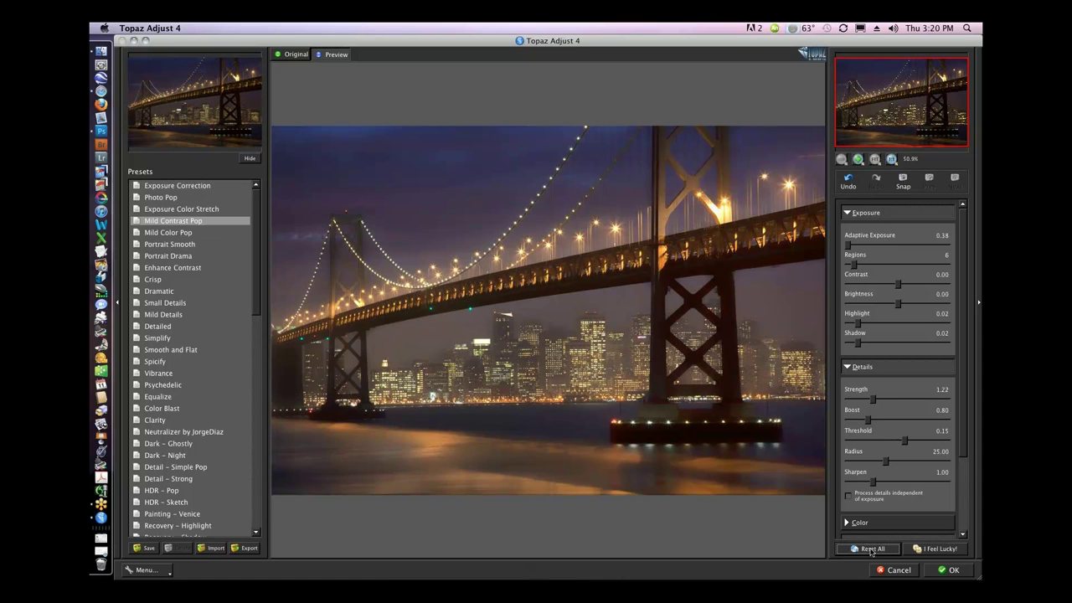
pyautogui.click(169, 198)
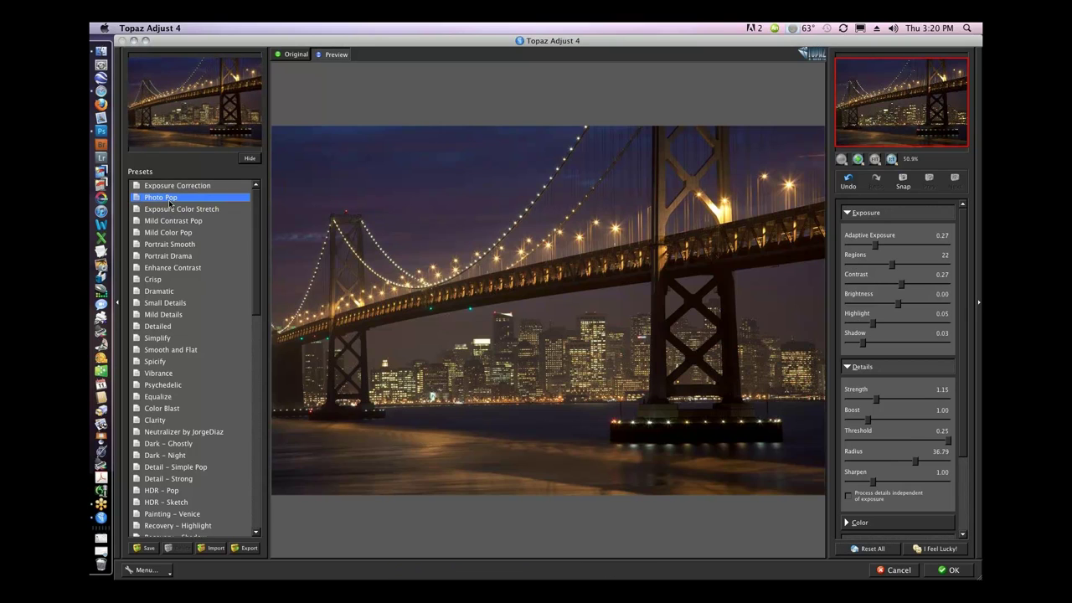
pyautogui.click(159, 281)
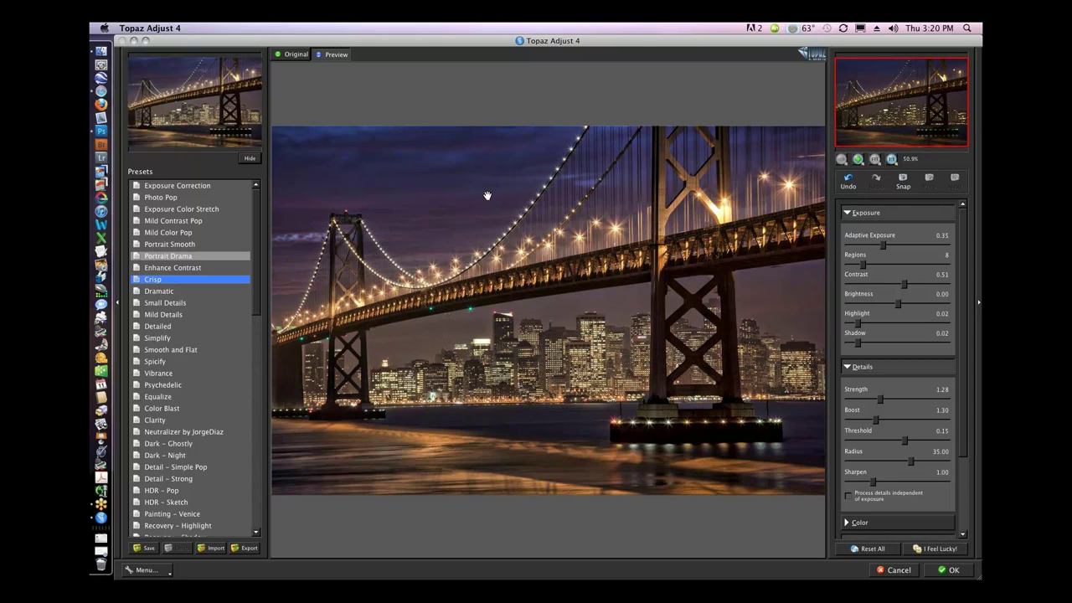
# Step: Set the noise Suppression to 0.56 and inspect the bridge and sky at 100%
pyautogui.scroll(-3, 963, 309)
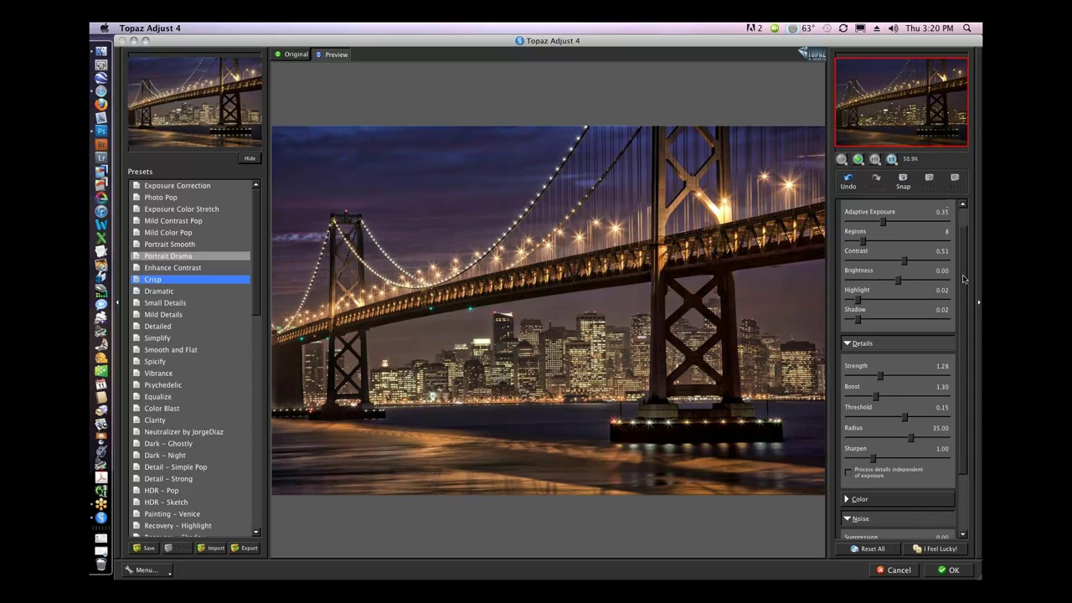
pyautogui.scroll(-2, 962, 309)
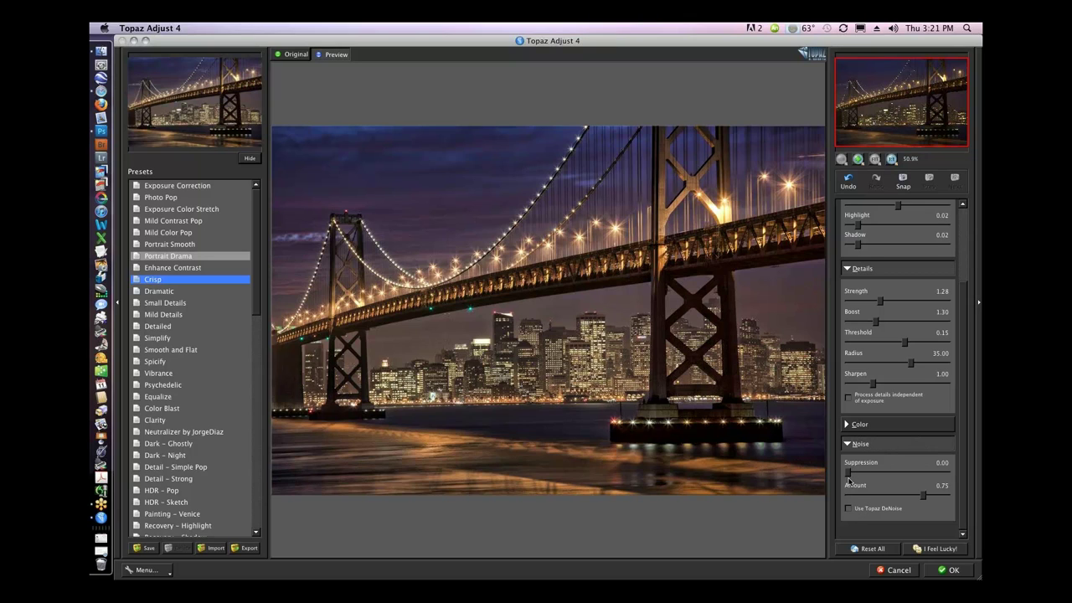
pyautogui.moveTo(847, 476); pyautogui.dragTo(862, 474)
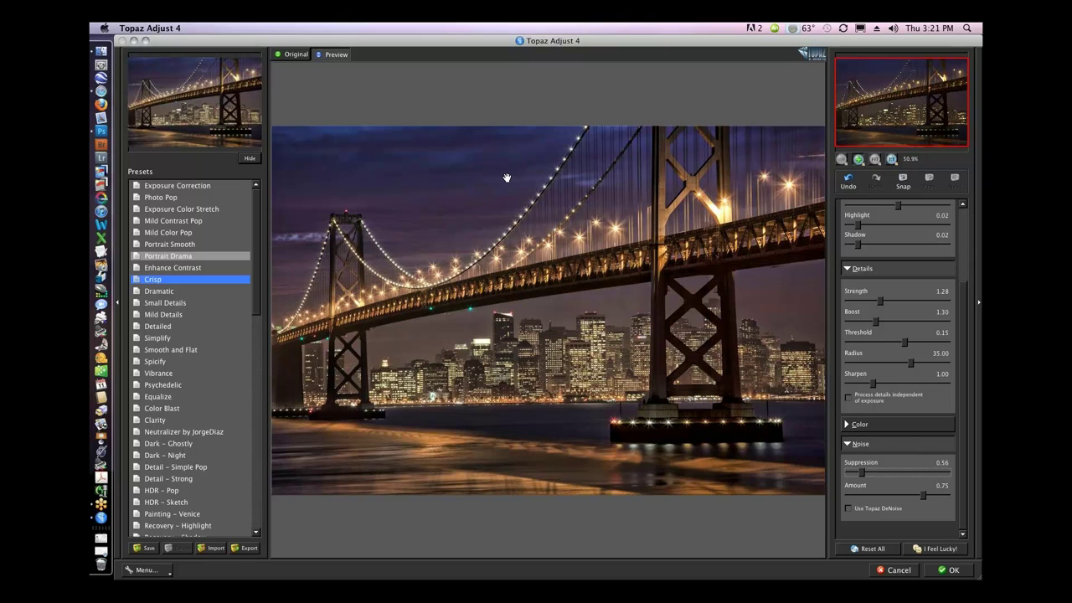
pyautogui.scroll(2, 507, 178)
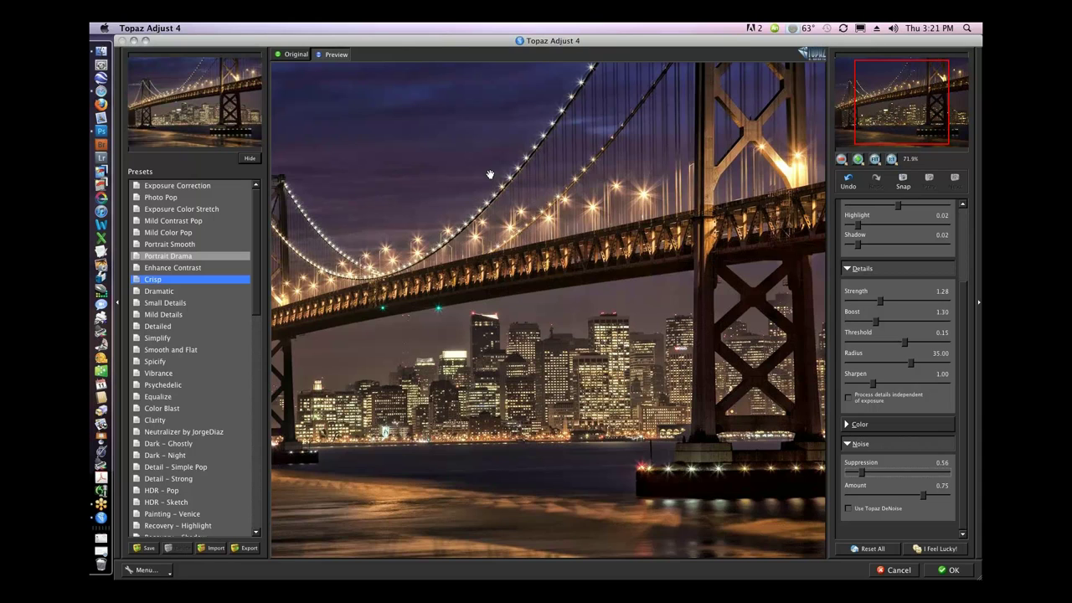
pyautogui.click(490, 191)
pyautogui.moveTo(490, 191); pyautogui.dragTo(551, 274)
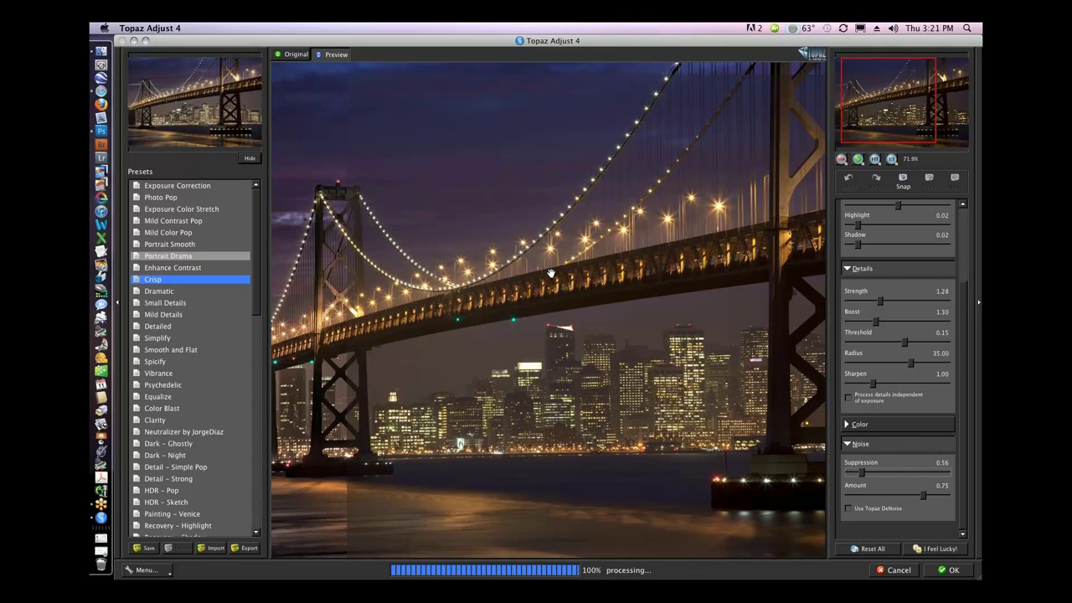
pyautogui.click(551, 274)
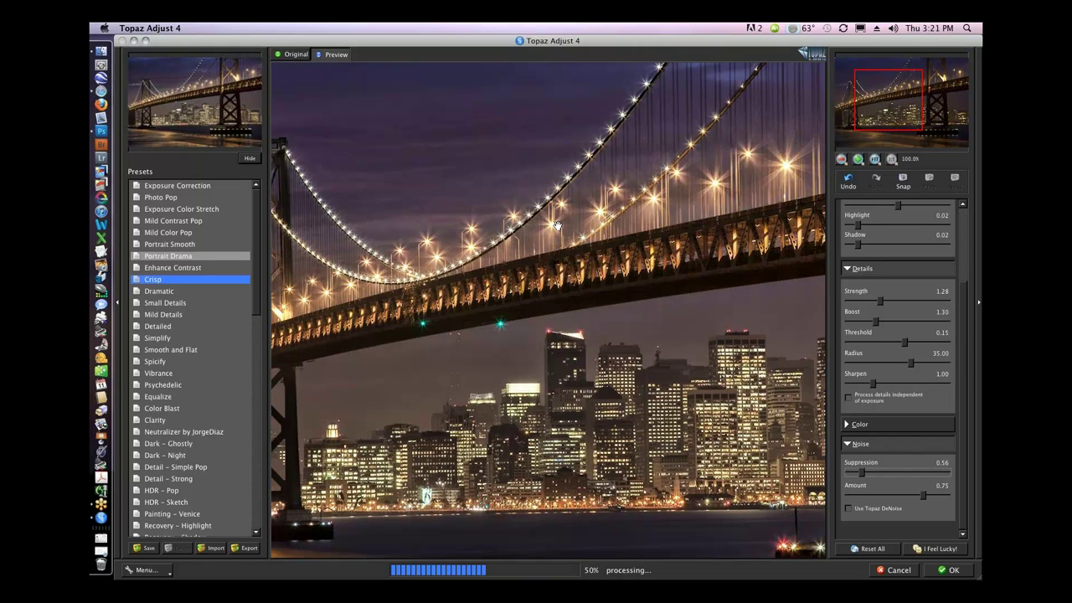
pyautogui.moveTo(557, 226); pyautogui.dragTo(558, 252)
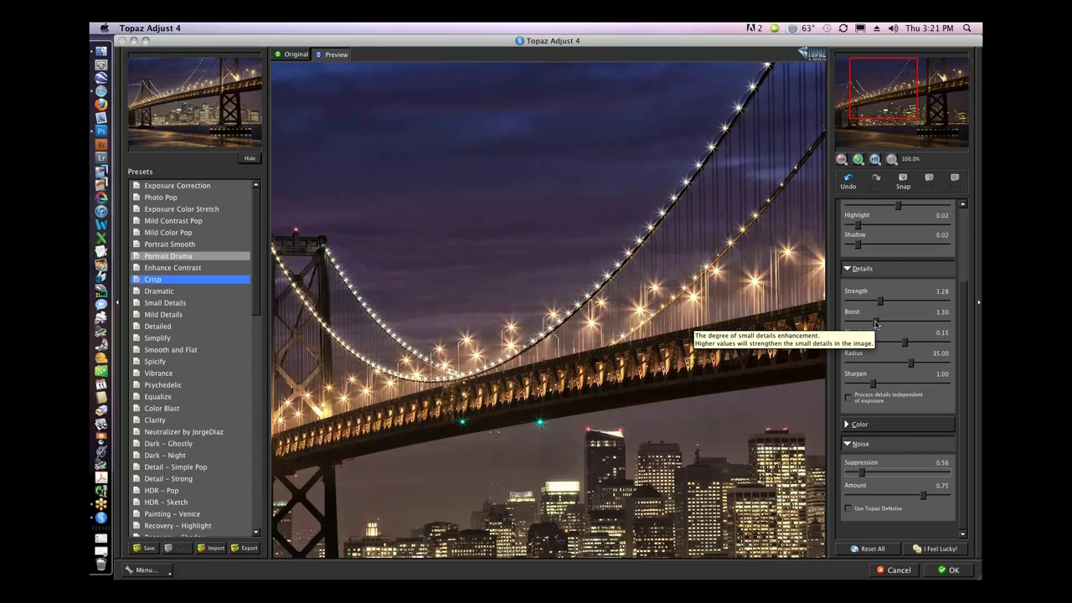
# Step: Lower the details Boost to 1.13 and Strength to 1.22, and check the whole bridge image
pyautogui.moveTo(876, 324); pyautogui.dragTo(878, 302)
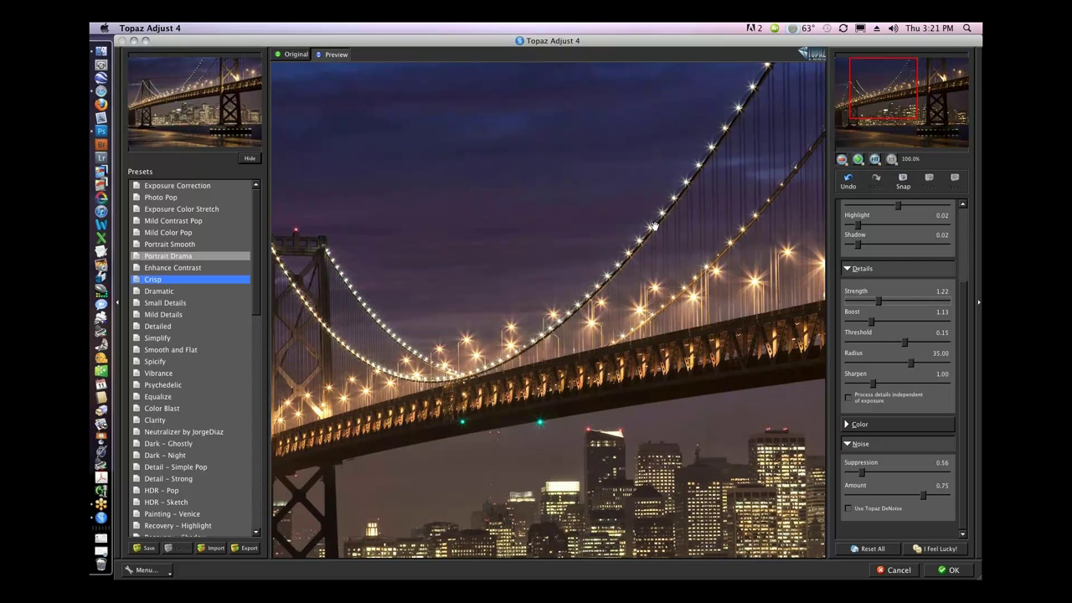
pyautogui.scroll(-1, 653, 226)
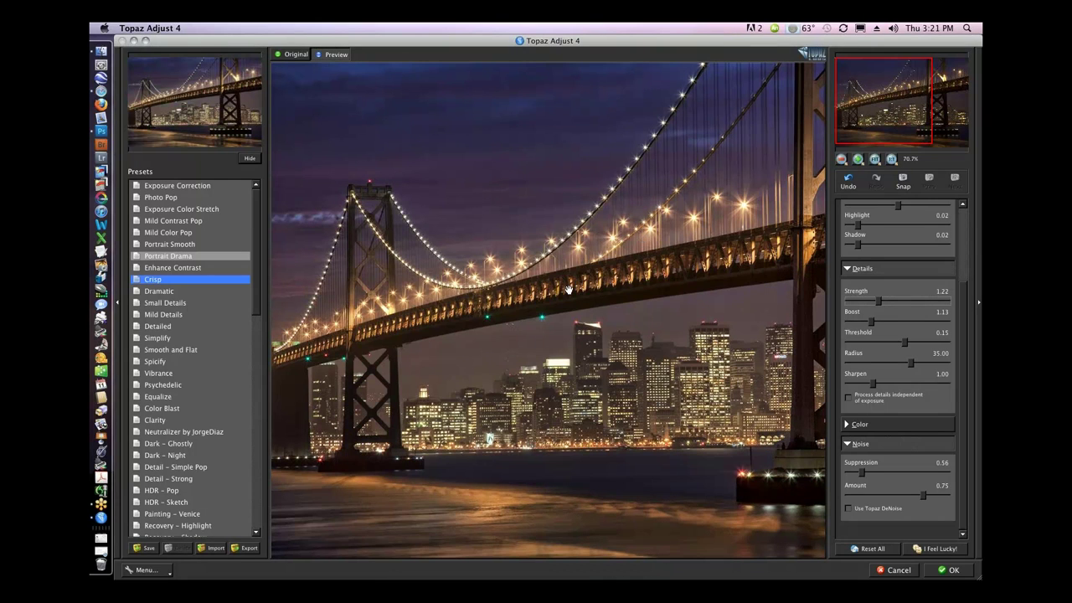
pyautogui.scroll(-1, 568, 290)
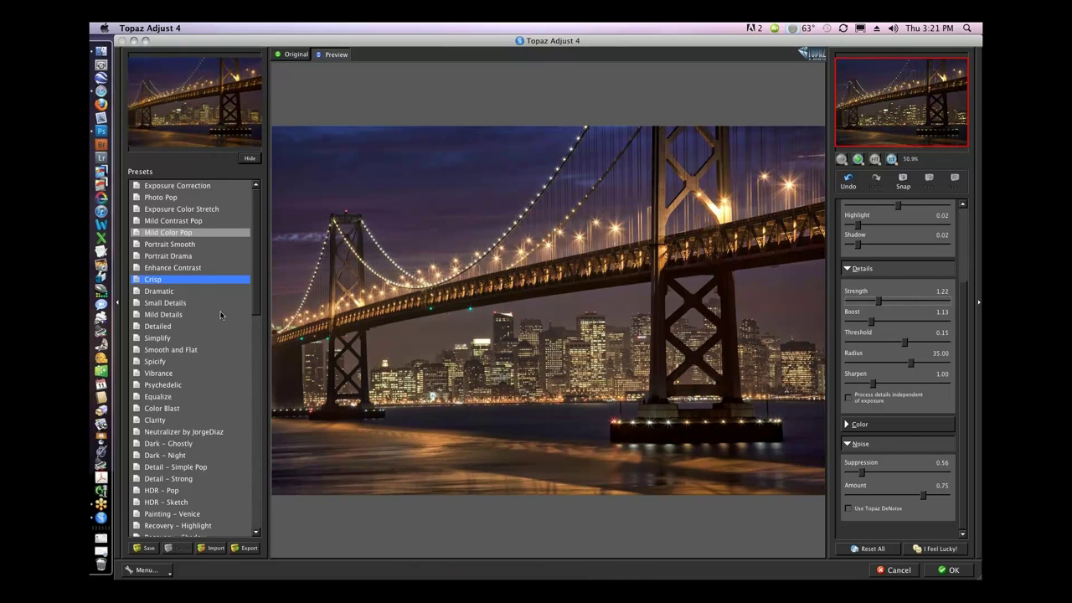
# Step: Enlarge the preview by hiding the presets, and compare the adjusted bridge repeatedly with the original
pyautogui.click(117, 307)
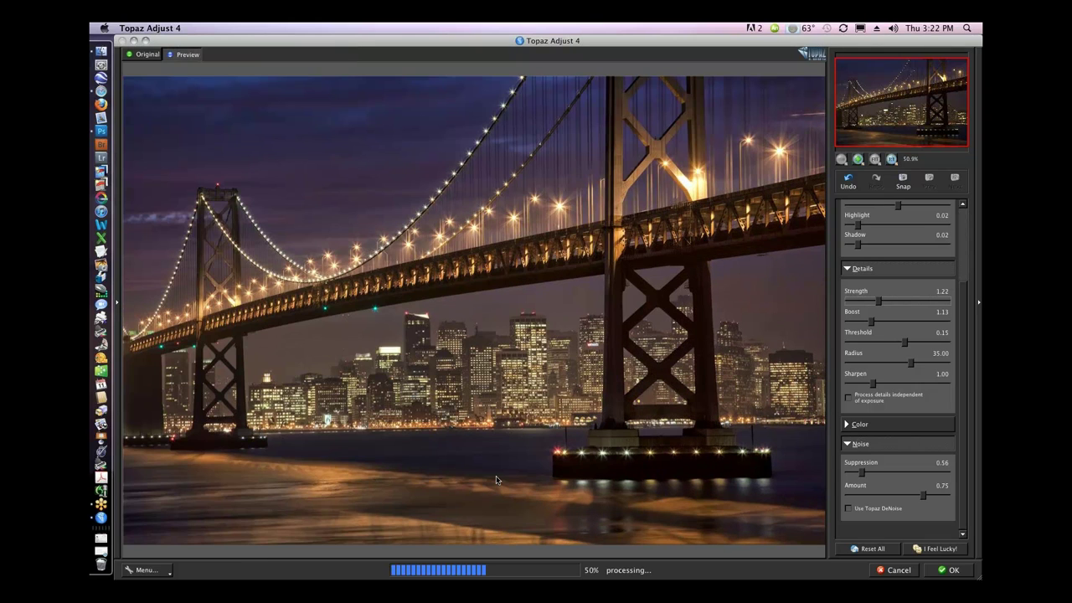
pyautogui.click(473, 544)
pyautogui.click(469, 542)
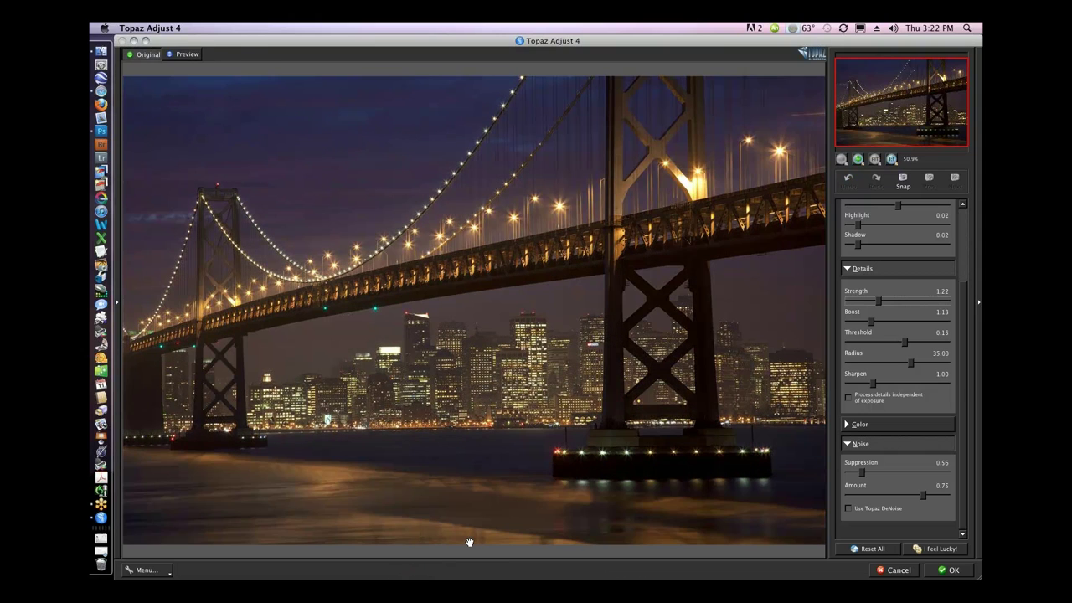
pyautogui.click(469, 542)
pyautogui.click(470, 542)
pyautogui.click(469, 542)
pyautogui.click(469, 542)
pyautogui.click(469, 542)
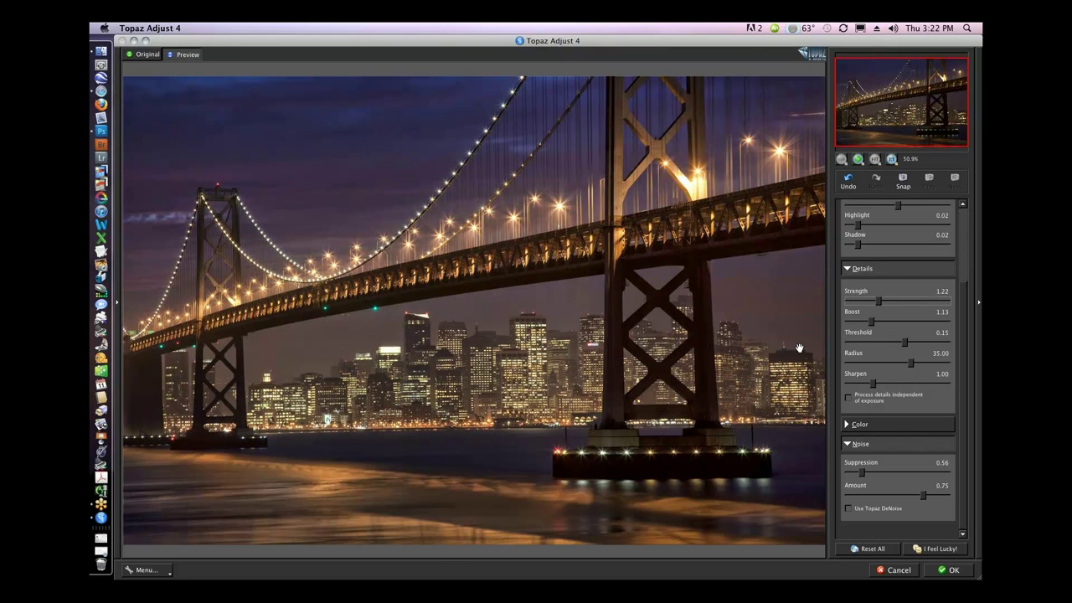
# Step: Set the colour Adaptive Saturation to 0.25 and Saturation to 1.04 for the bridge image
pyautogui.click(847, 269)
pyautogui.click(847, 288)
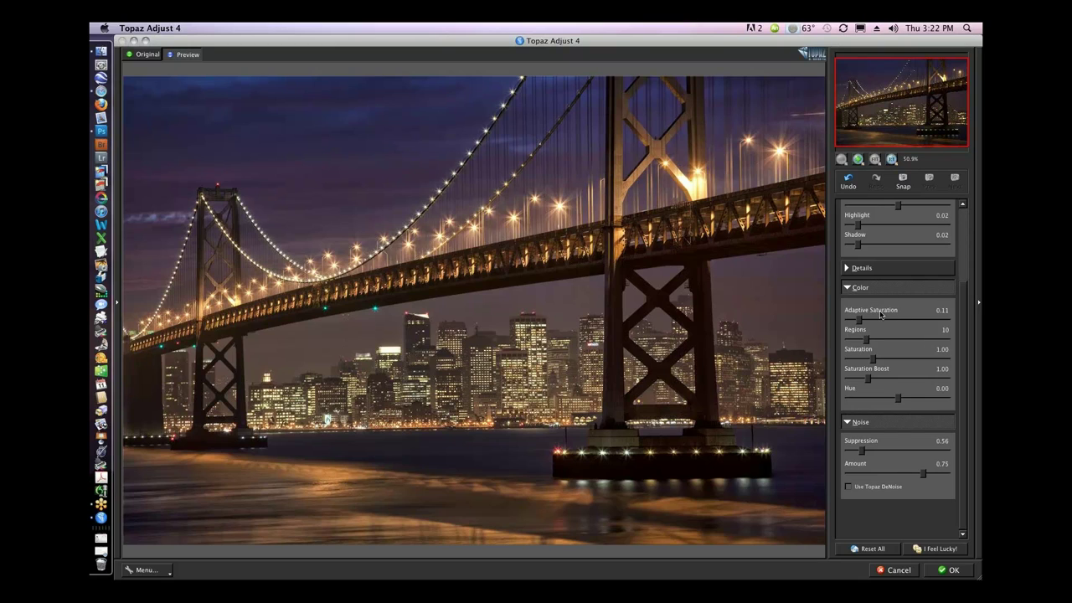
pyautogui.moveTo(860, 320); pyautogui.dragTo(878, 320)
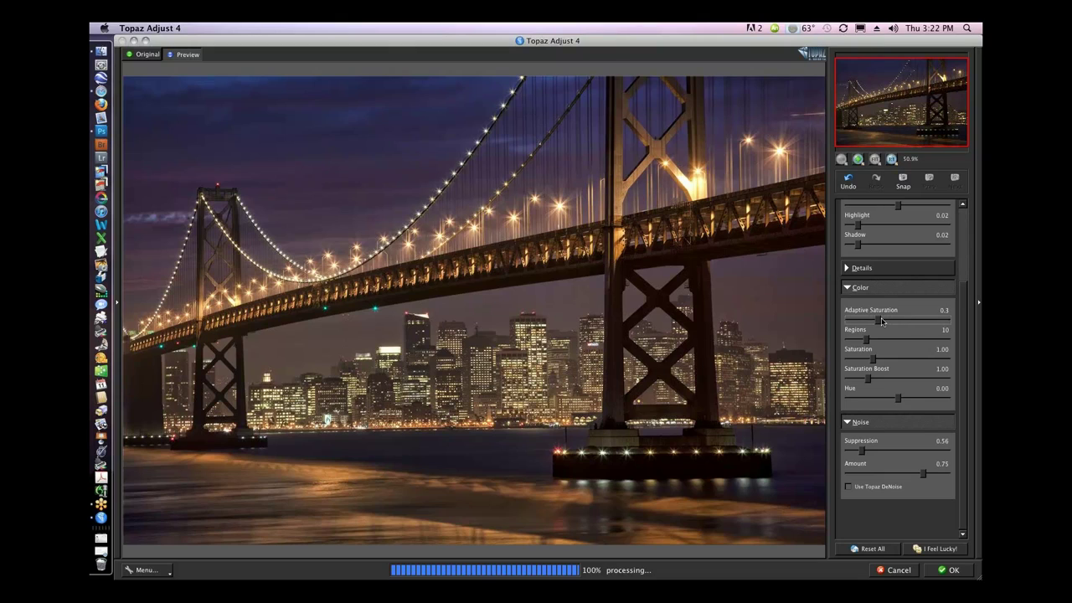
pyautogui.moveTo(881, 321); pyautogui.dragTo(872, 320)
pyautogui.moveTo(874, 361); pyautogui.dragTo(892, 360)
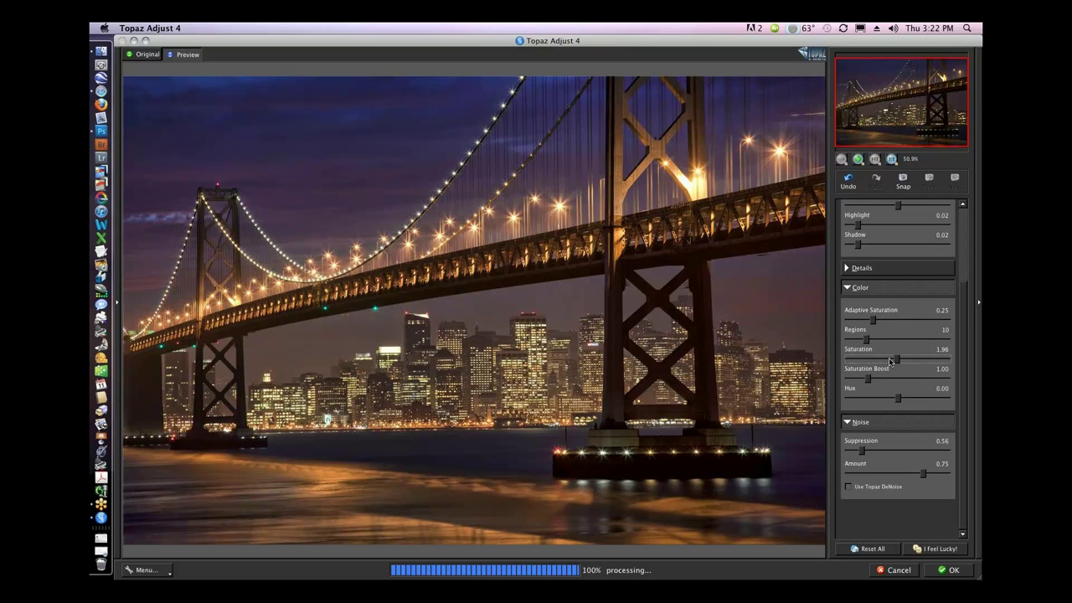
pyautogui.moveTo(891, 361); pyautogui.dragTo(877, 360)
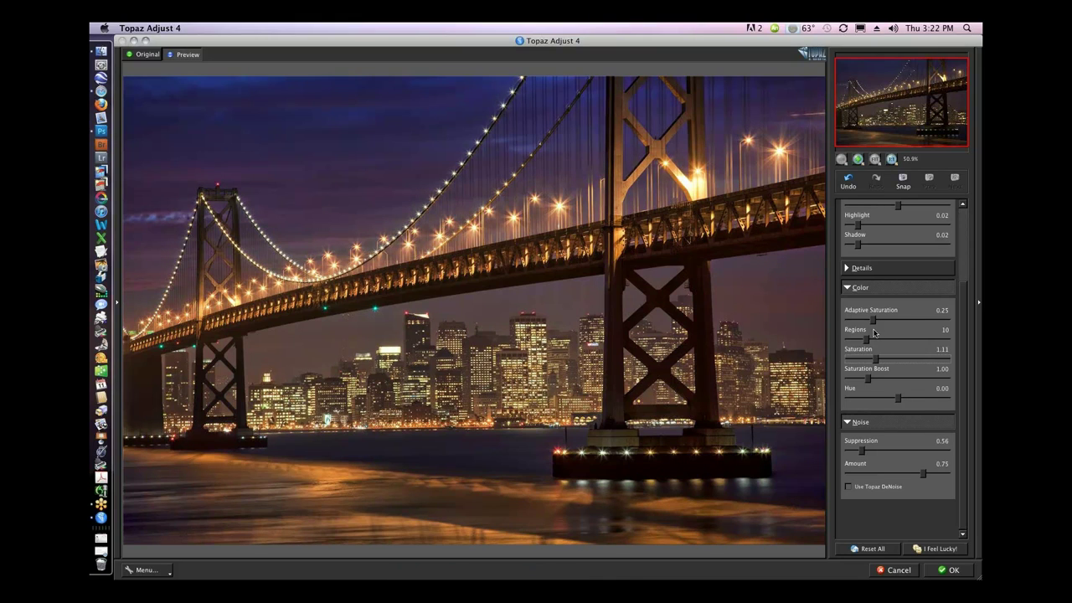
pyautogui.moveTo(876, 360); pyautogui.dragTo(873, 360)
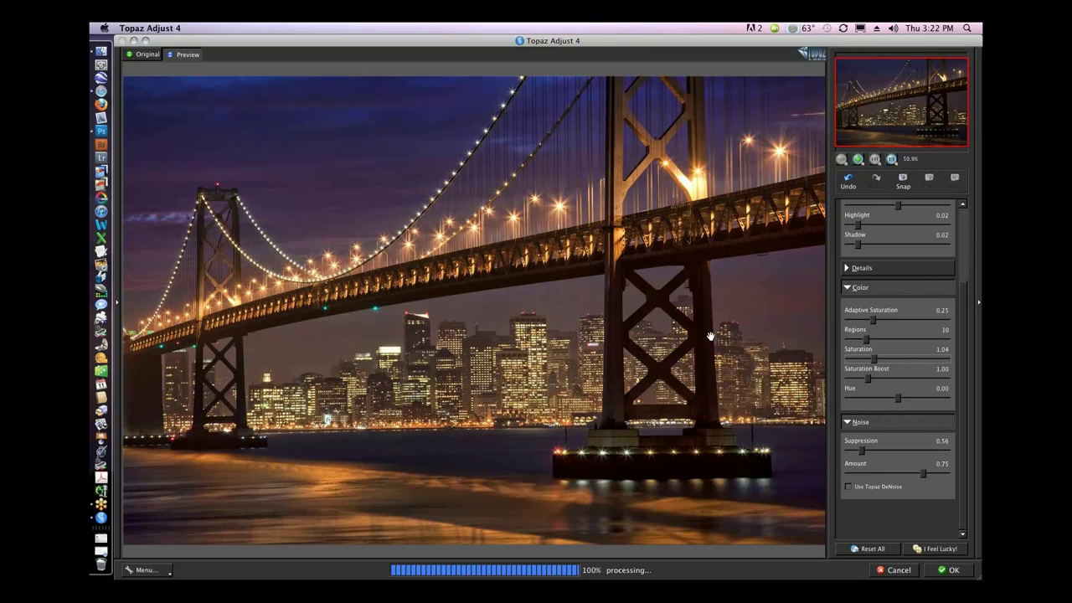
# Step: Compare the bridge preview with its new colour settings against the original image
pyautogui.click(668, 496)
pyautogui.click(669, 497)
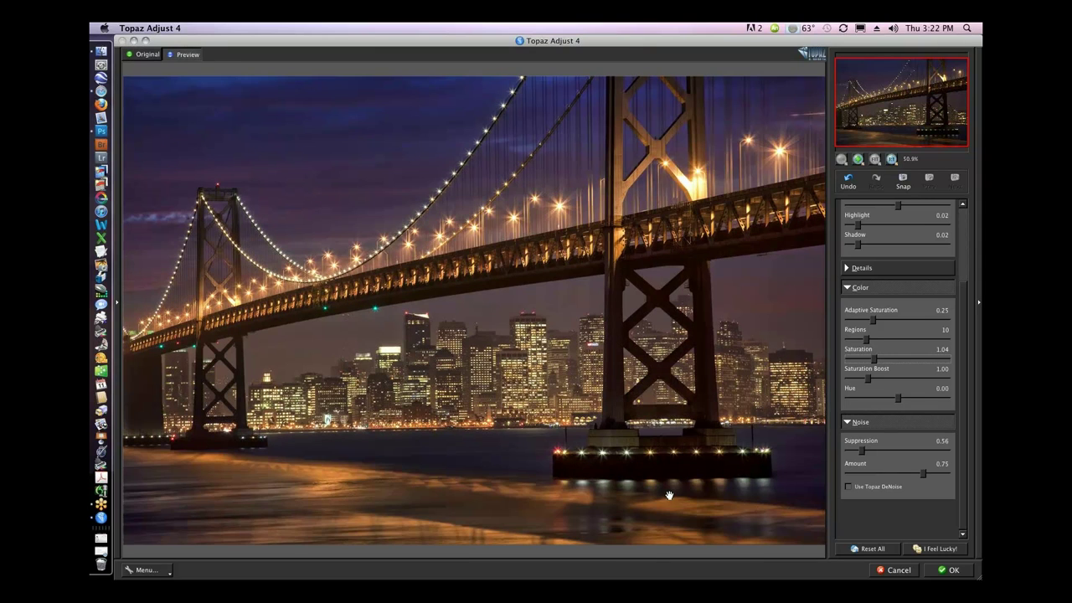
pyautogui.click(653, 421)
pyautogui.click(652, 421)
# Step: Cancel the Topaz Adjust filter and close the bridge image without saving
pyautogui.click(906, 573)
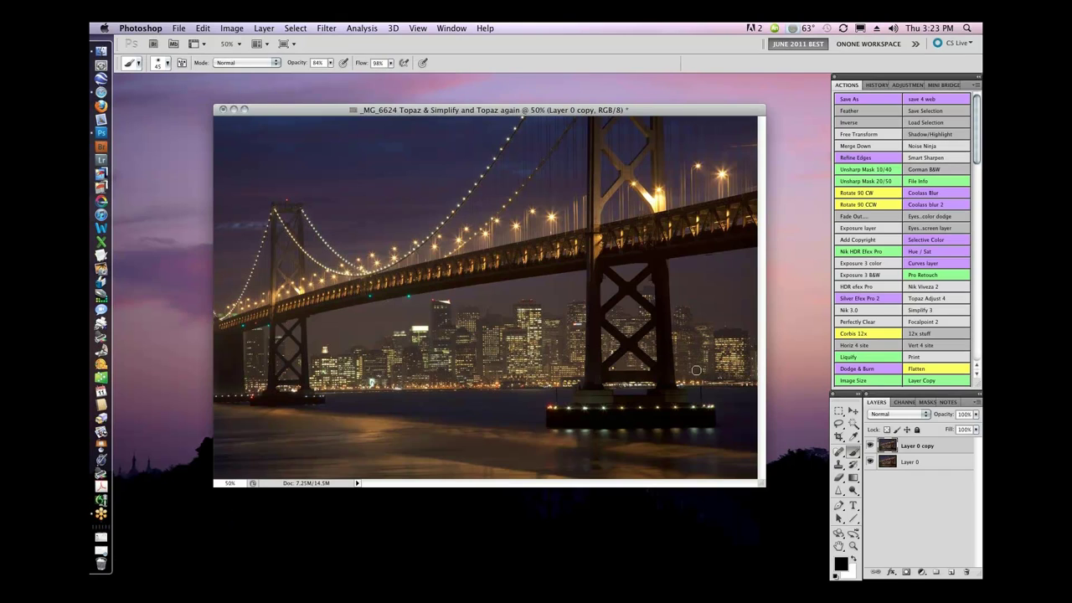
pyautogui.press('super+w')
pyautogui.press('super+d')
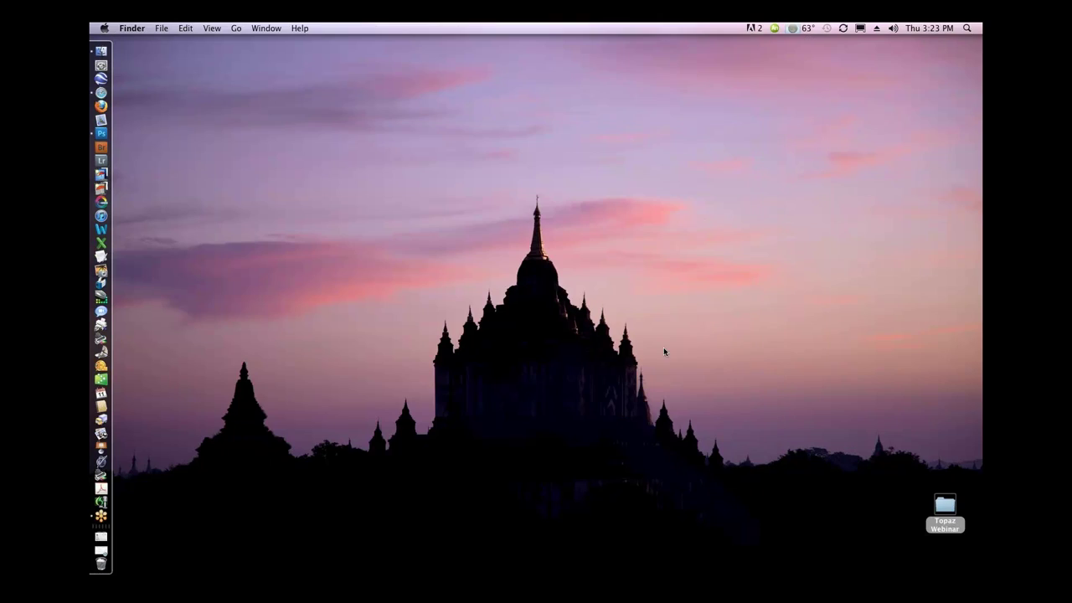
# Step: Open the _MG_2555 beach portrait from the Adjust folder in Topaz Webinar and centre its window in the Photoshop workspace
pyautogui.doubleClick(945, 507)
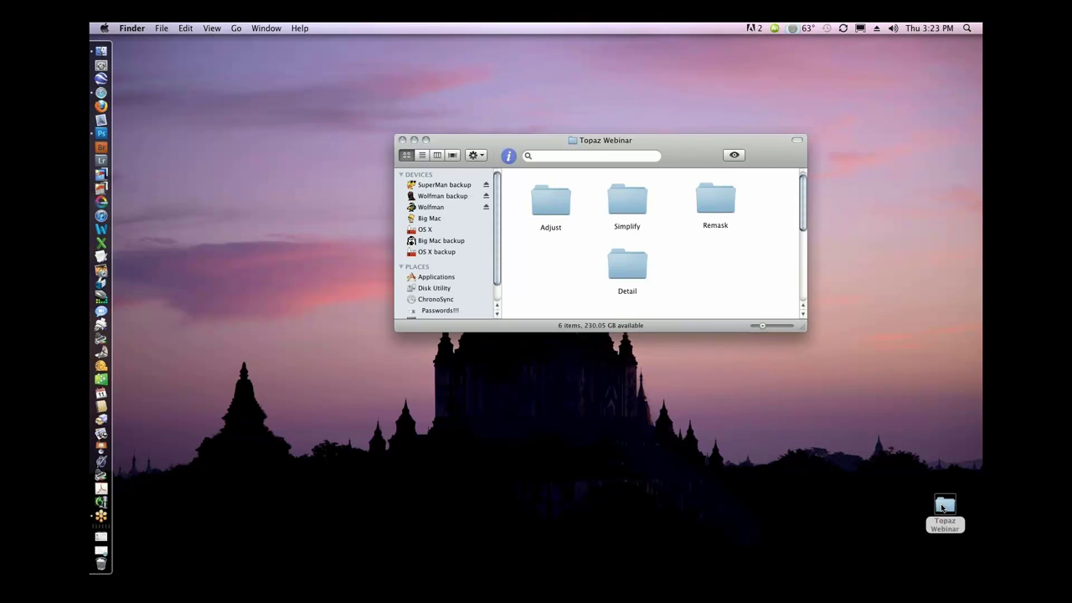
pyautogui.click(556, 204)
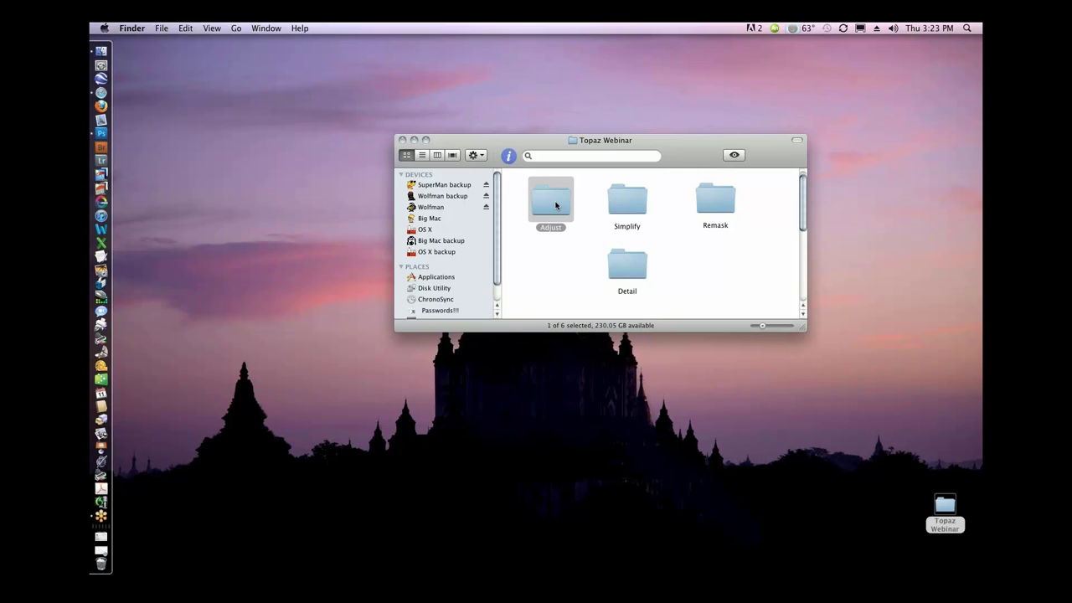
pyautogui.doubleClick(556, 205)
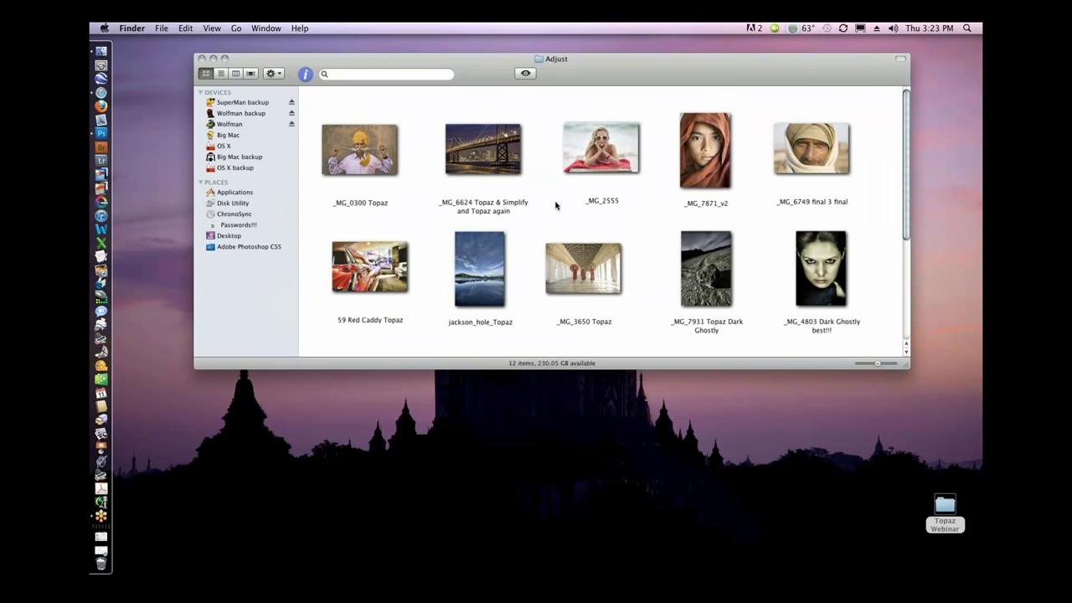
pyautogui.click(609, 139)
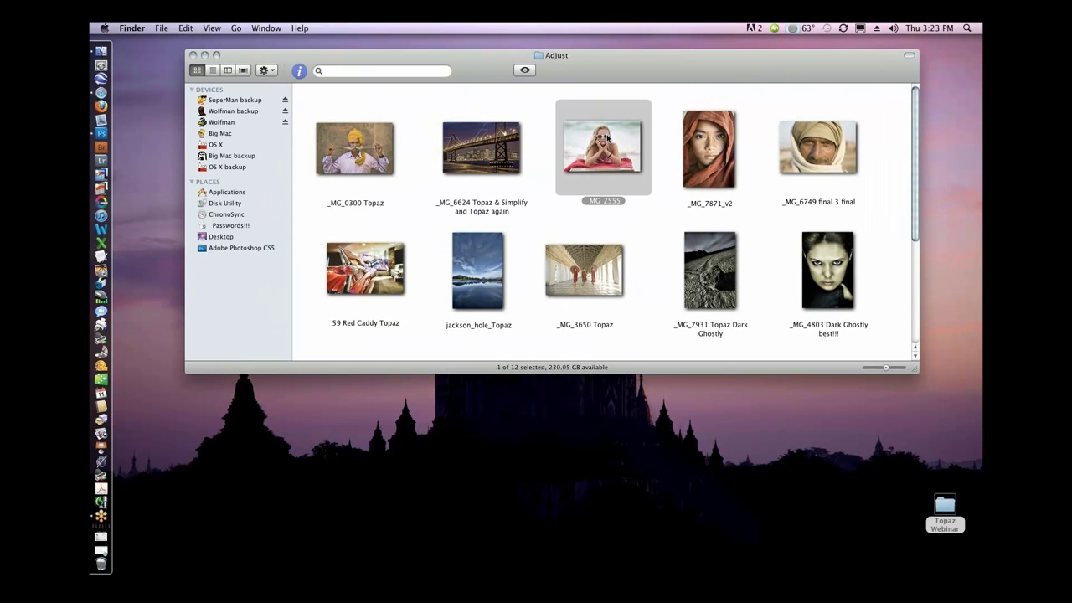
pyautogui.doubleClick(608, 138)
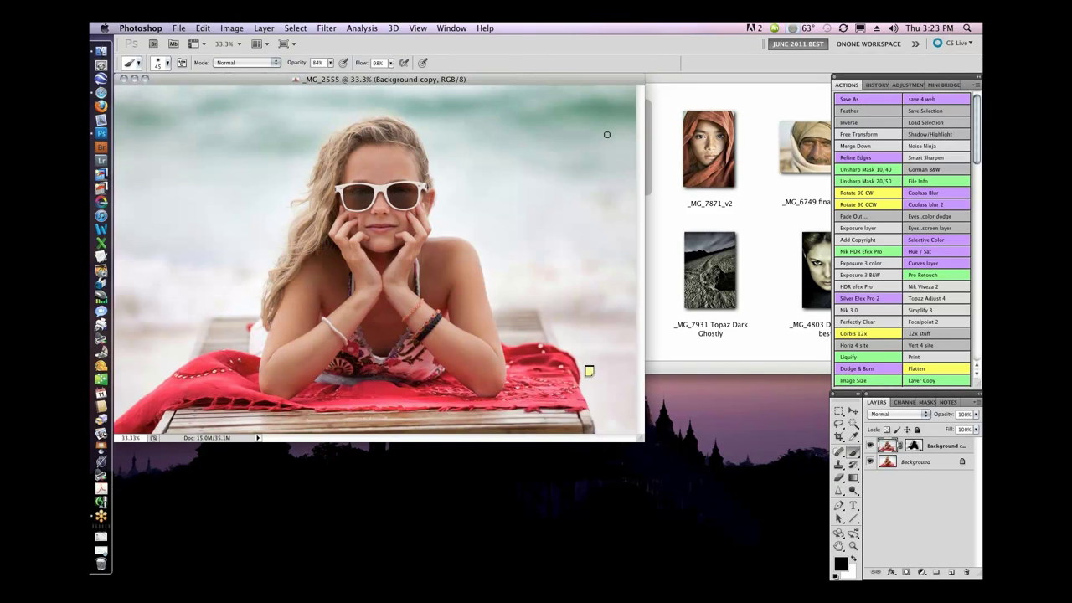
pyautogui.moveTo(493, 81); pyautogui.dragTo(629, 129)
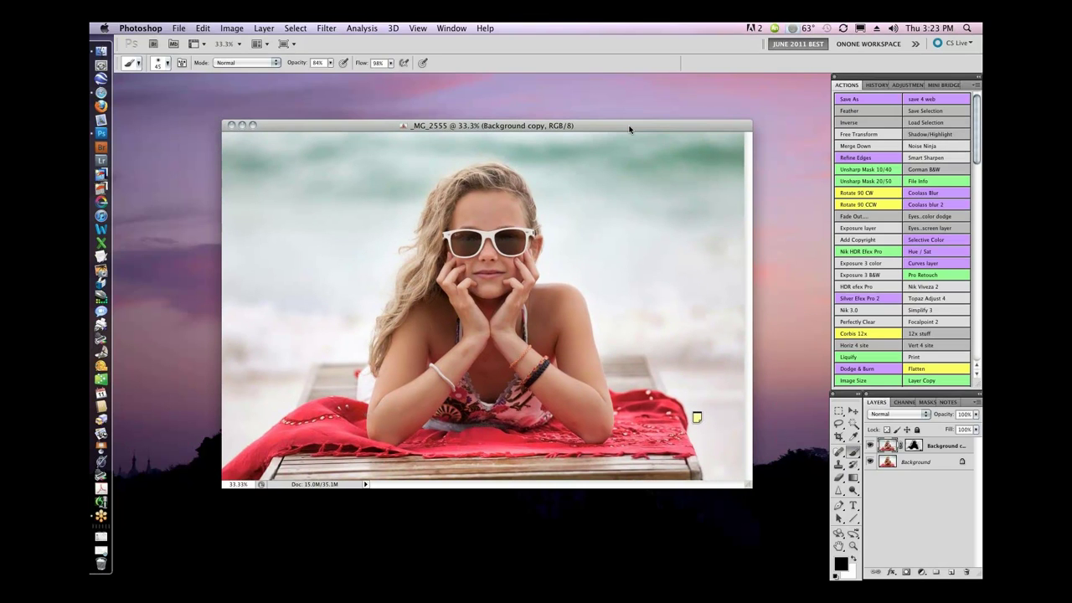
pyautogui.click(327, 27)
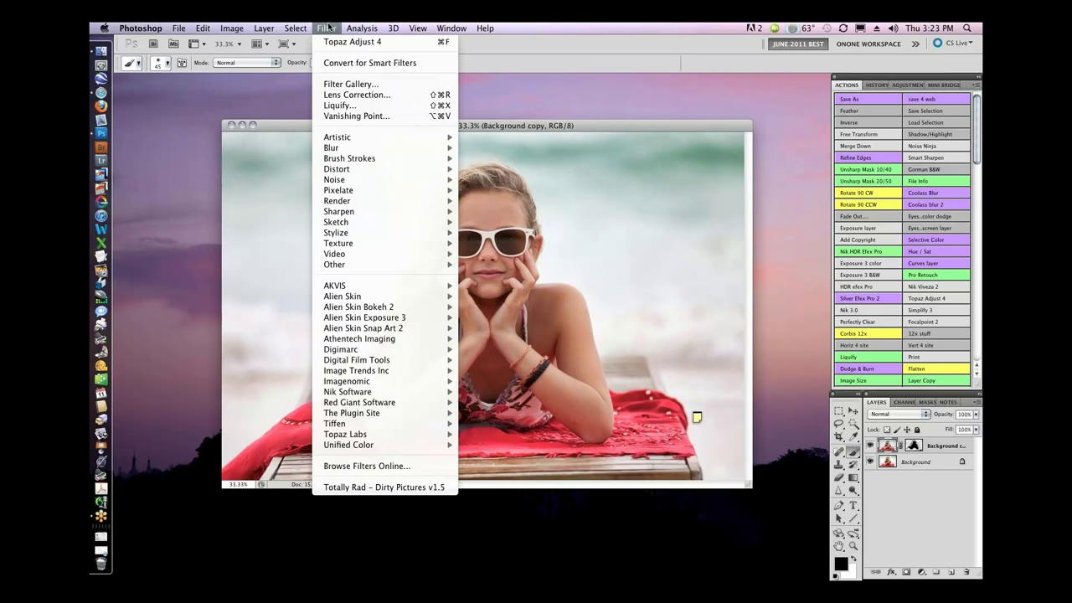
pyautogui.click(814, 100)
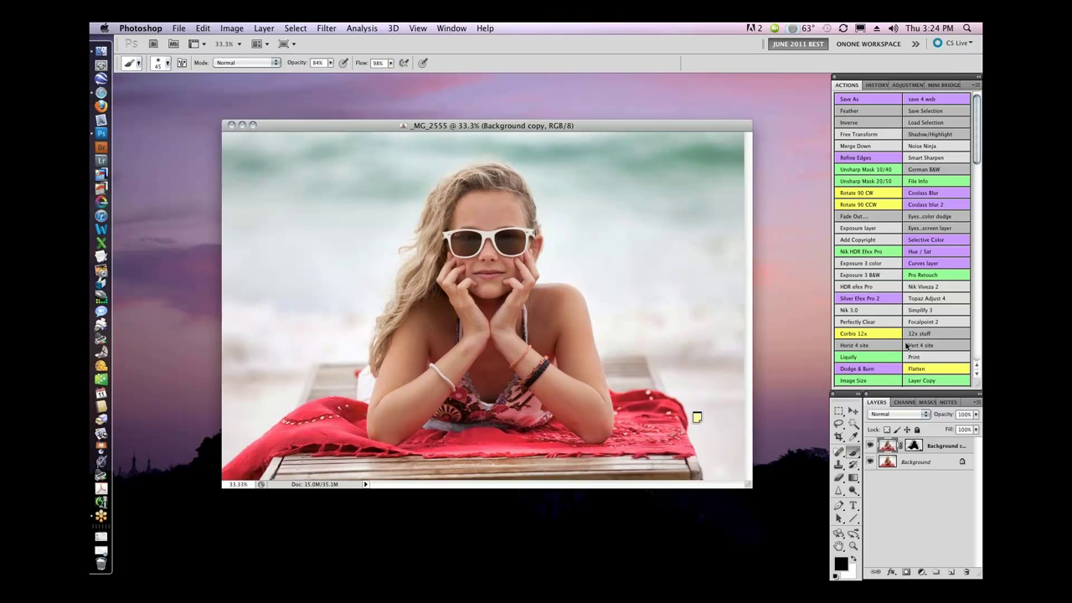
# Step: Try the Rotate 90 CW, Rotate 90 CCW and Hue / Sat actions on the beach portrait, cancelling the Hue / Sat layer
pyautogui.click(880, 194)
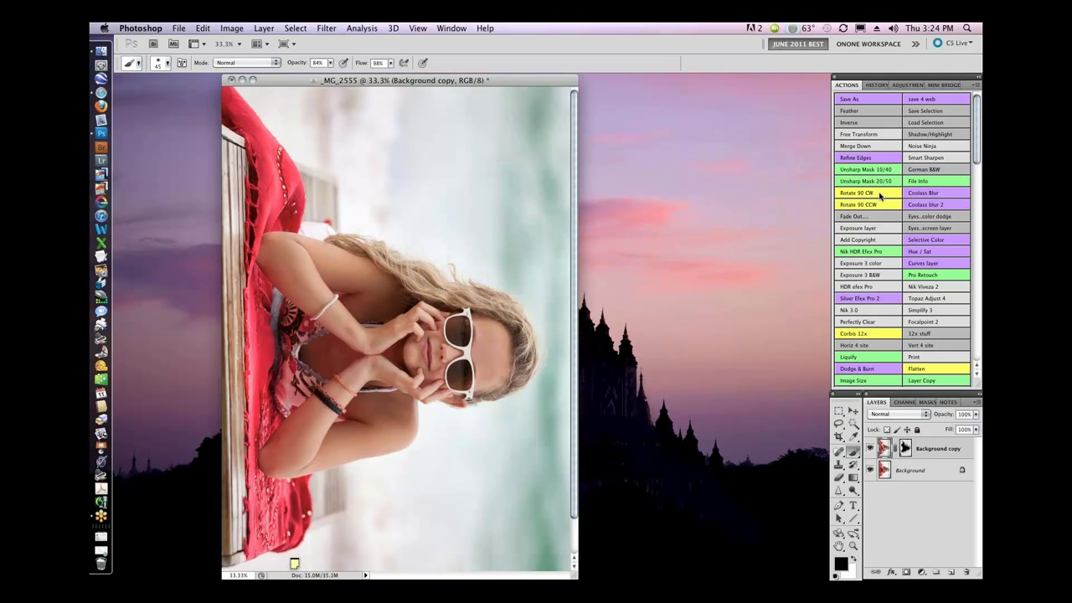
pyautogui.click(870, 203)
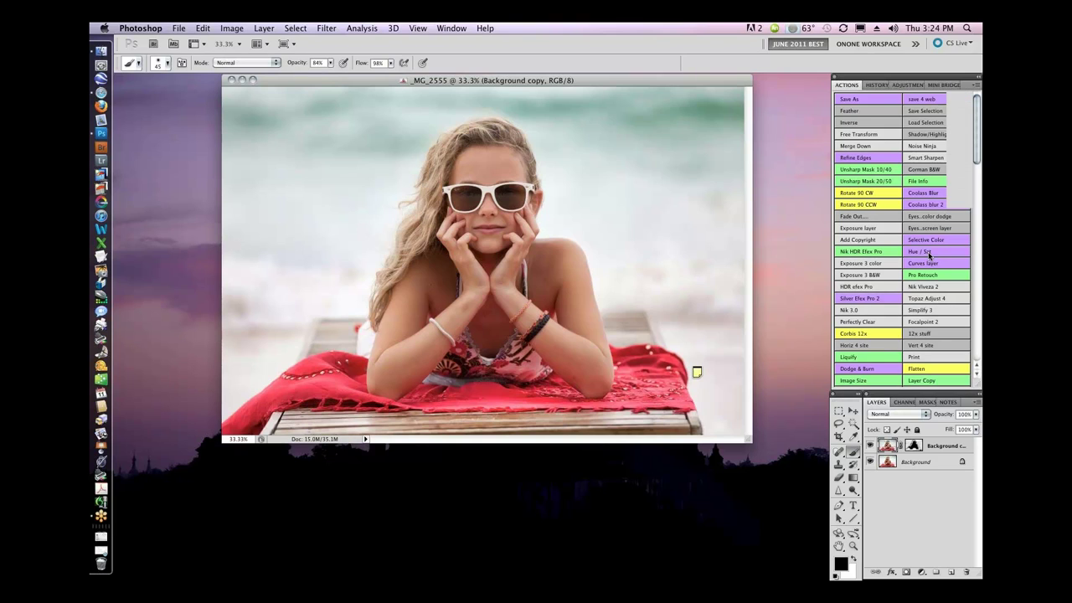
pyautogui.click(928, 254)
pyautogui.click(638, 346)
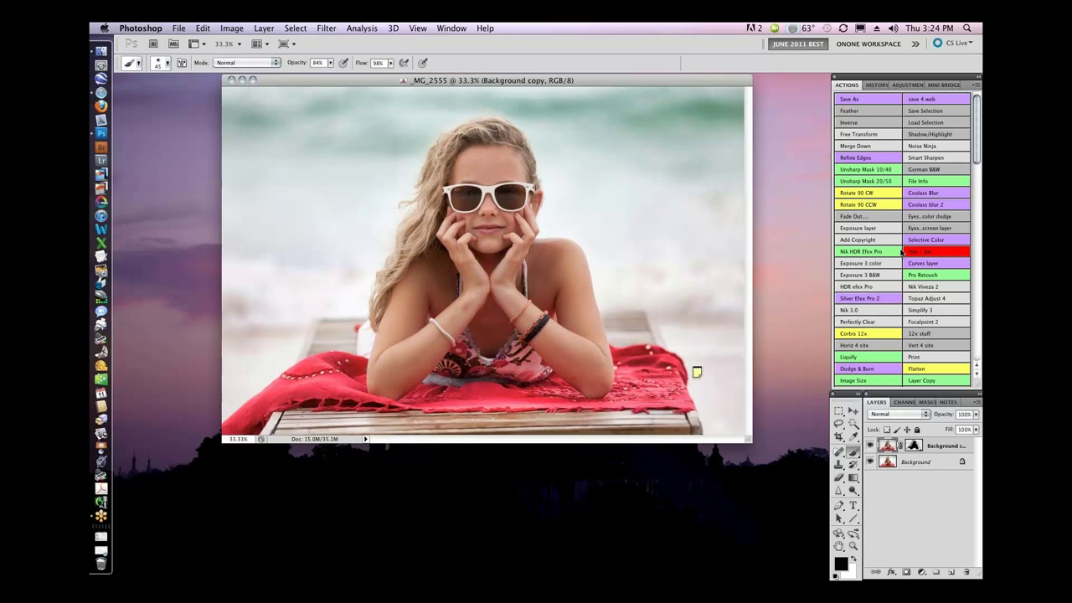
# Step: Switch the actions out of Button Mode to view their recorded commands, and return them to Button Mode
pyautogui.click(975, 87)
pyautogui.click(956, 90)
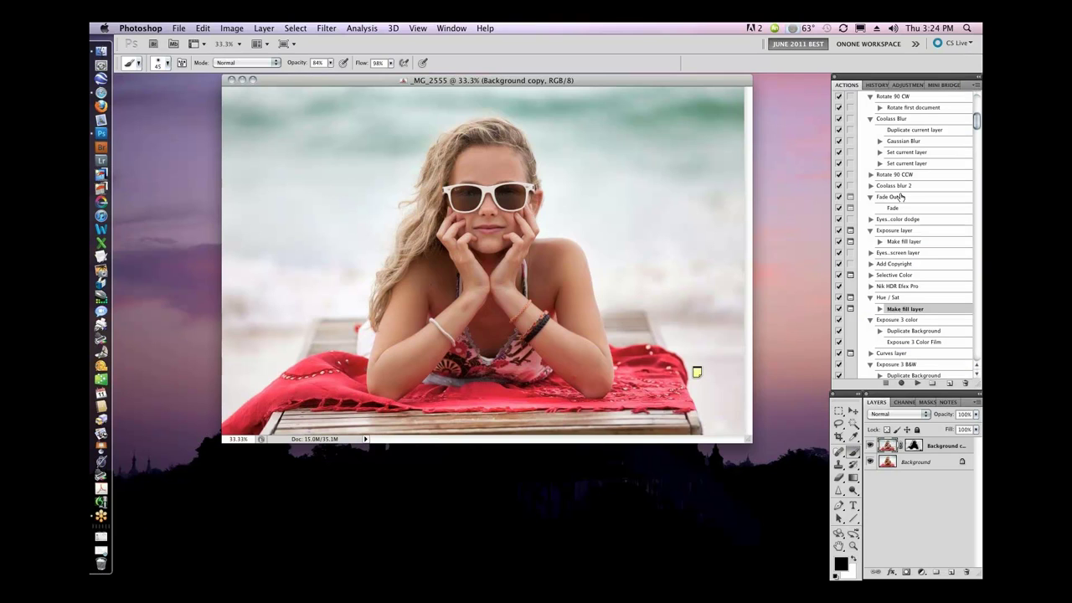
pyautogui.click(975, 87)
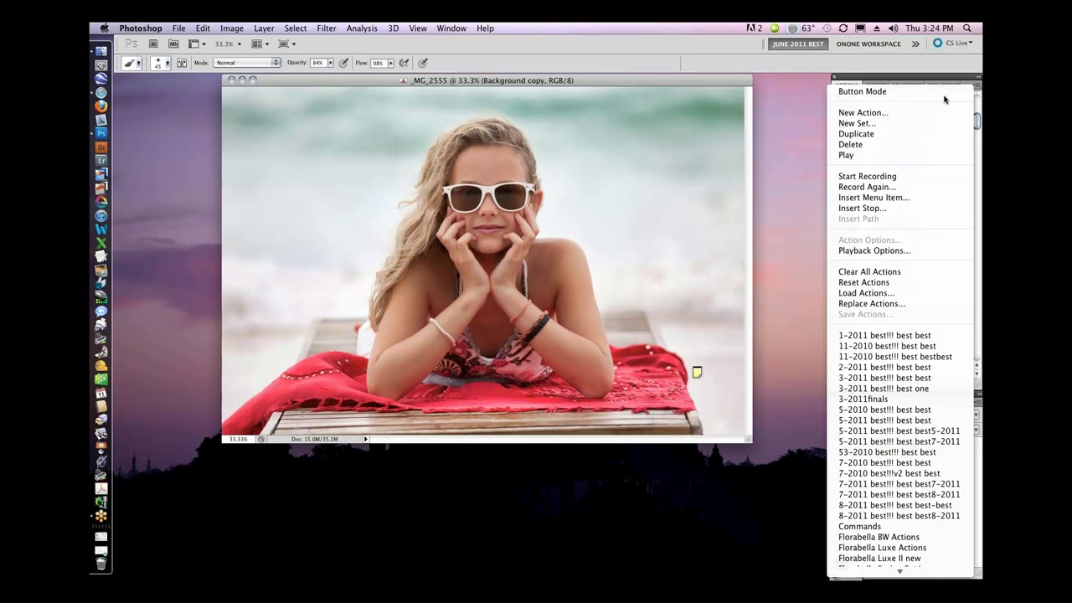
pyautogui.click(973, 86)
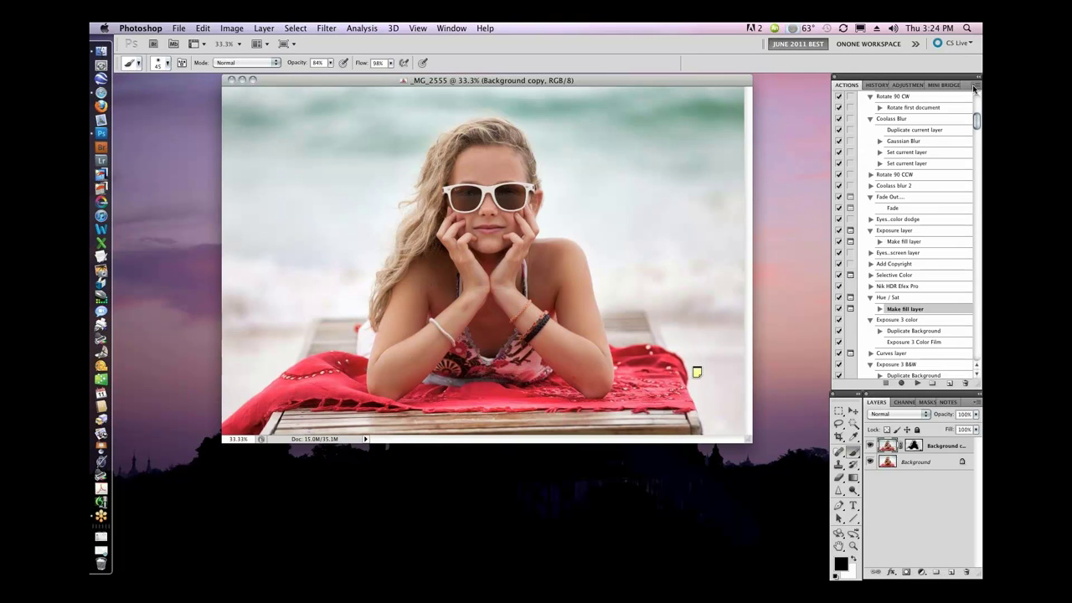
pyautogui.click(975, 87)
pyautogui.click(963, 91)
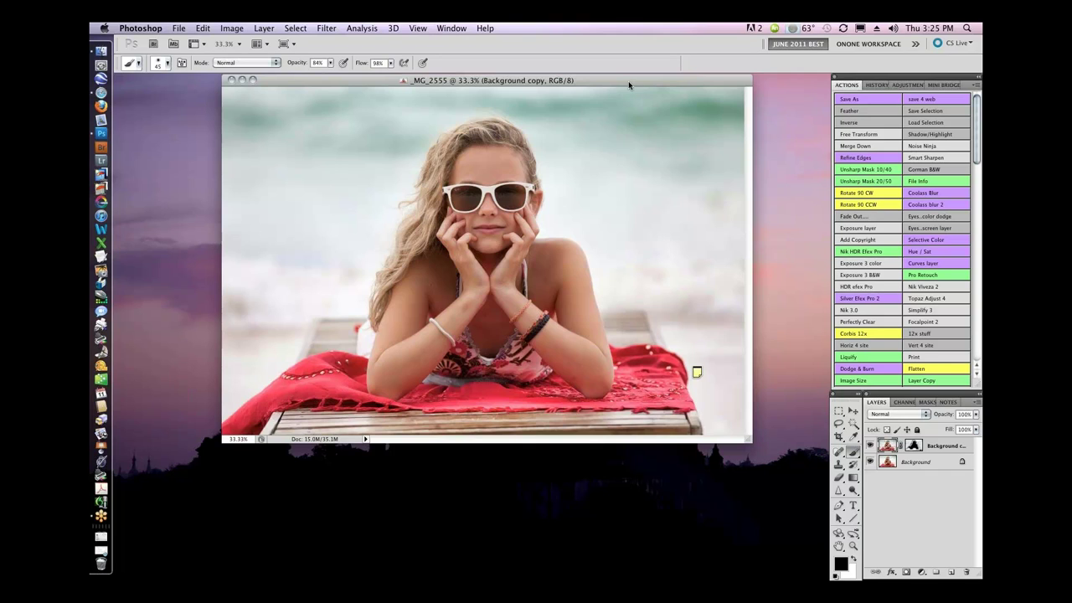
# Step: Reposition the portrait window and toggle the Background copy layer's visibility repeatedly to compare the photo with and without the retouch
pyautogui.moveTo(629, 80); pyautogui.dragTo(608, 135)
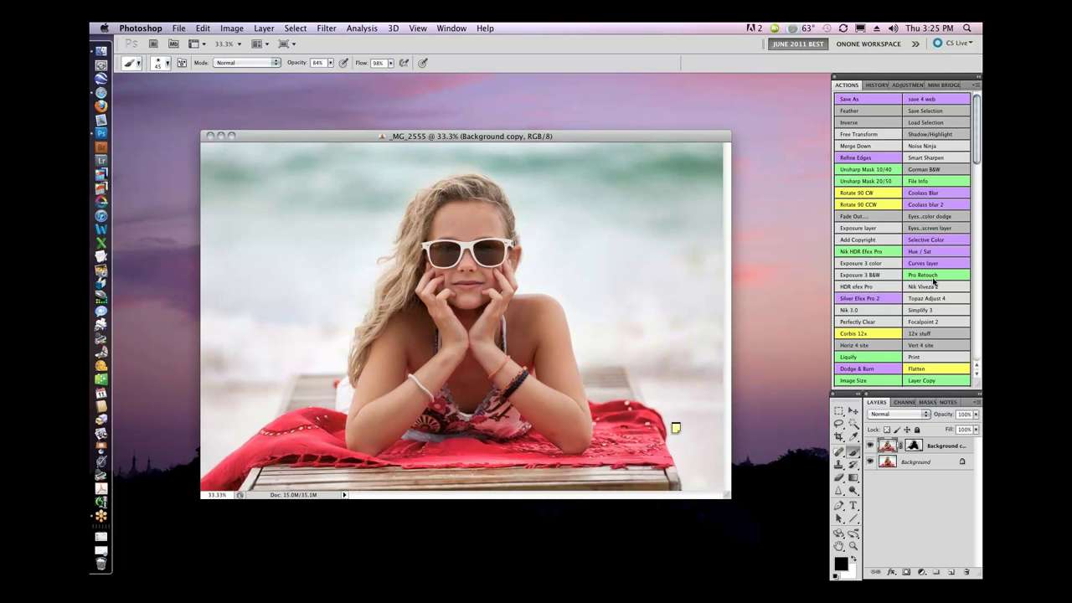
pyautogui.moveTo(605, 143); pyautogui.dragTo(603, 130)
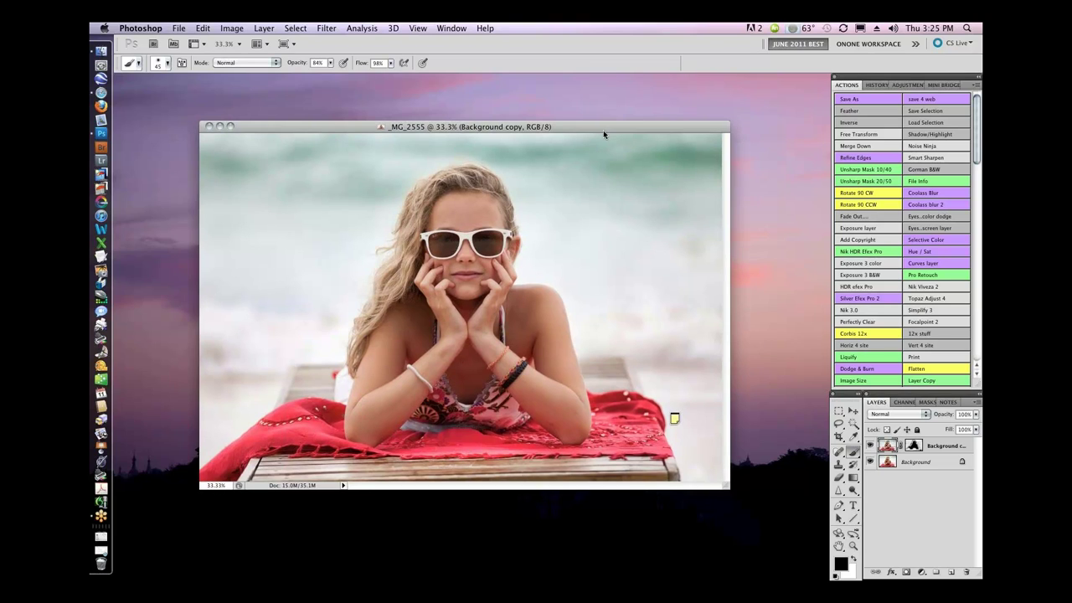
pyautogui.click(871, 447)
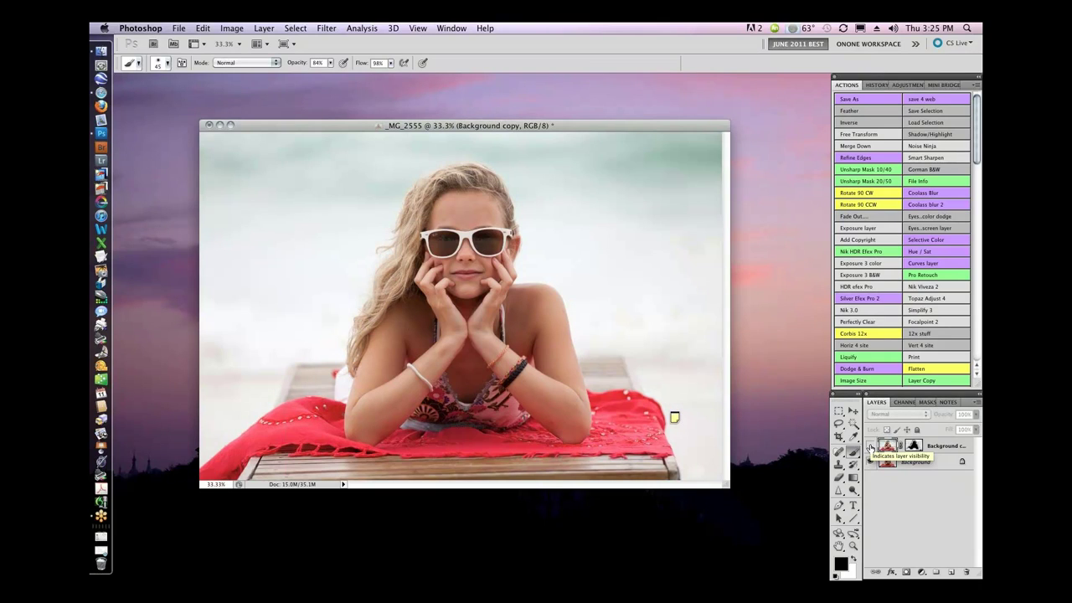
pyautogui.click(871, 447)
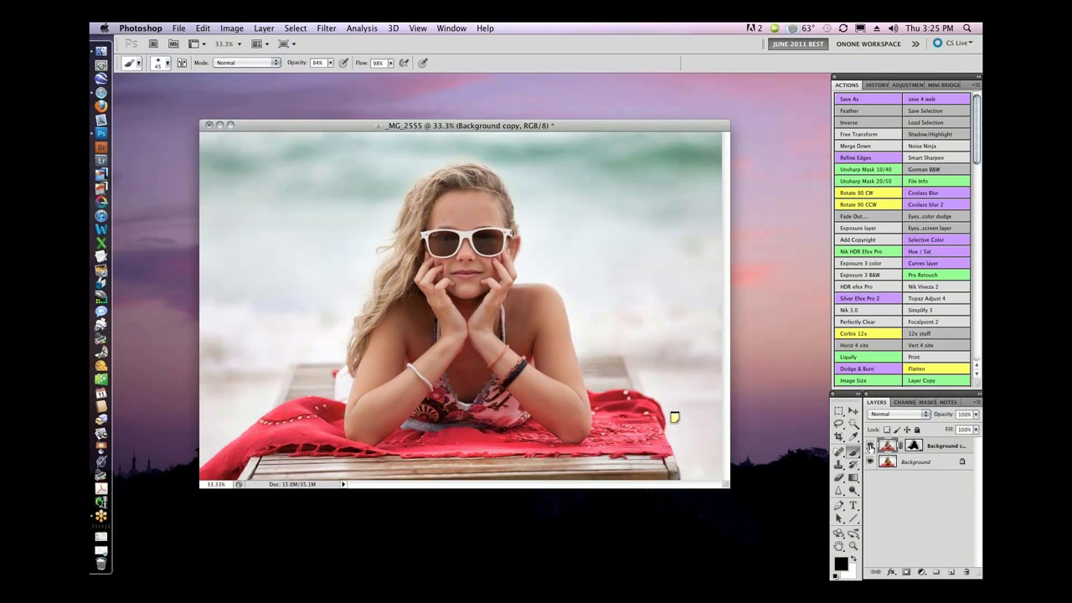
pyautogui.click(871, 447)
pyautogui.click(870, 447)
pyautogui.click(870, 446)
pyautogui.click(871, 447)
pyautogui.click(870, 447)
# Step: Delete the masked Background copy layer and move the portrait window back toward the middle of the workspace
pyautogui.moveTo(960, 452); pyautogui.dragTo(967, 569)
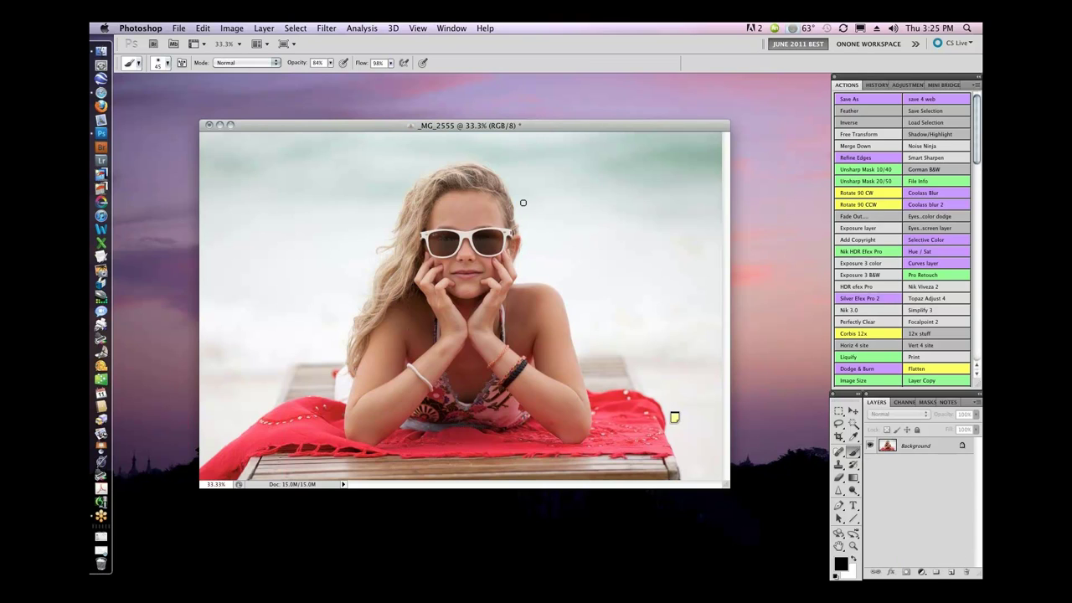
pyautogui.moveTo(547, 131); pyautogui.dragTo(578, 118)
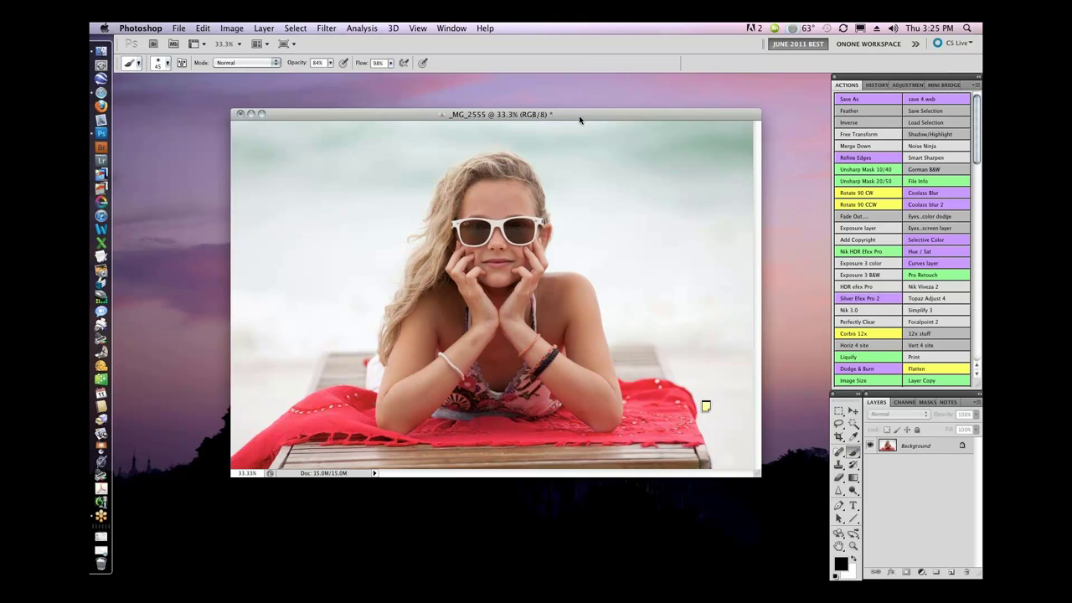
pyautogui.moveTo(580, 120); pyautogui.dragTo(582, 122)
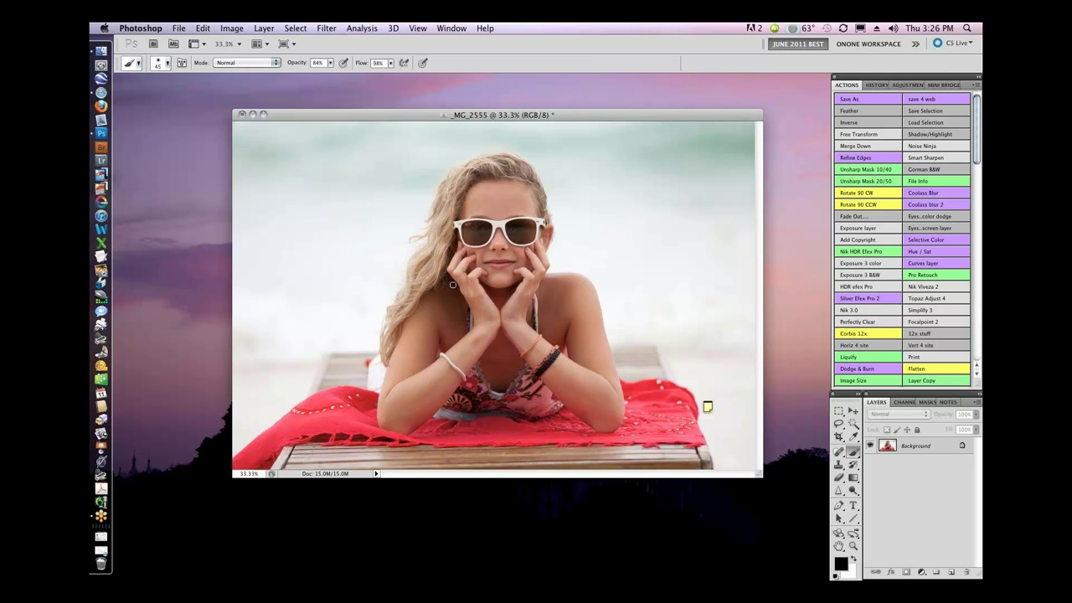
# Step: Open the note attached to the photo to read it, and locate the Note Tool in the Eyedropper tool group
pyautogui.click(854, 412)
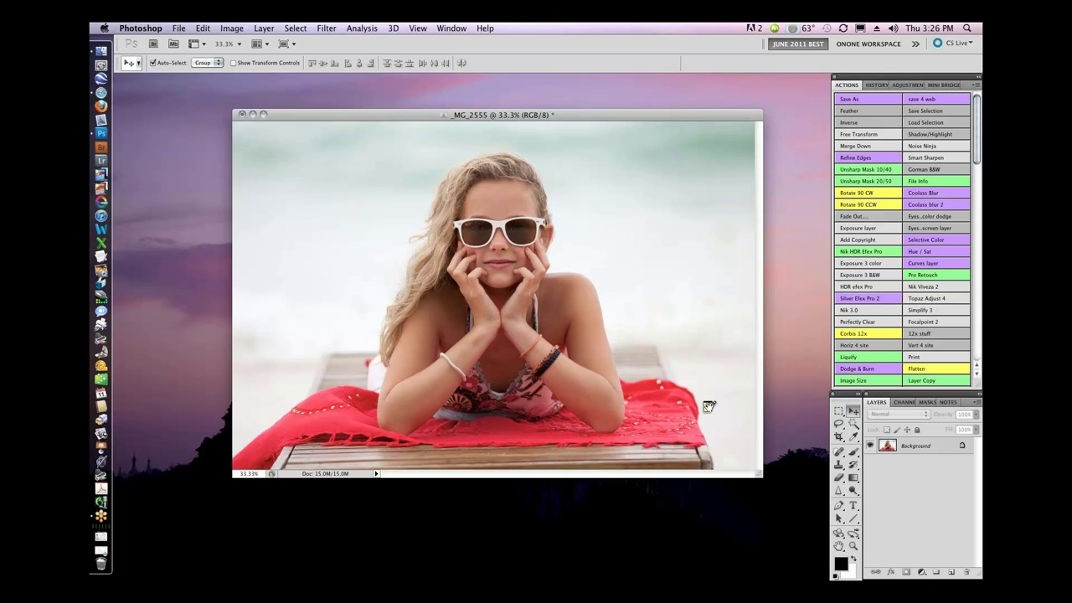
pyautogui.doubleClick(708, 407)
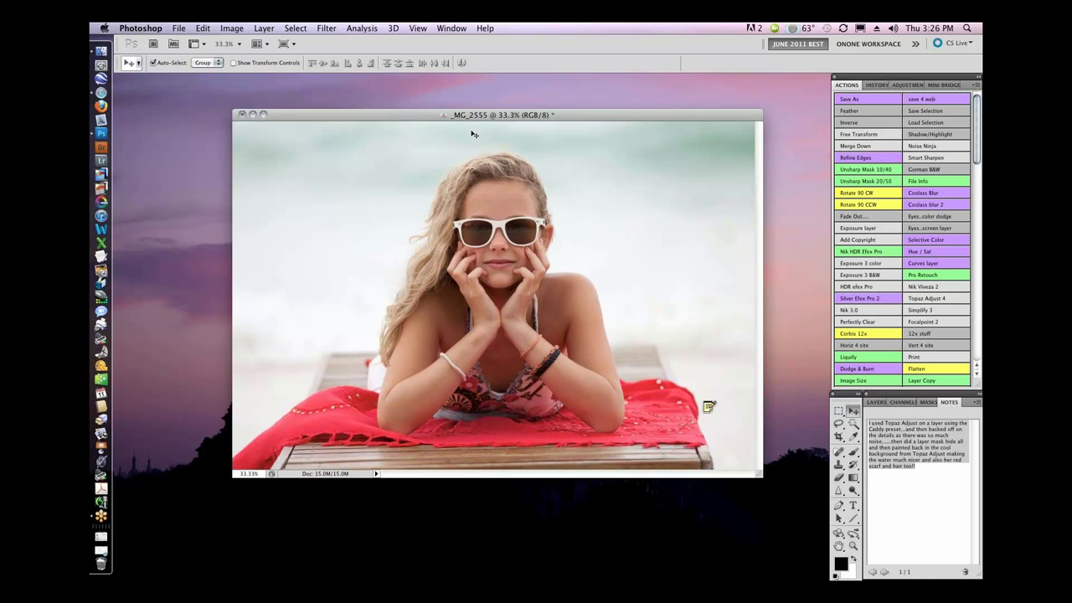
pyautogui.click(450, 28)
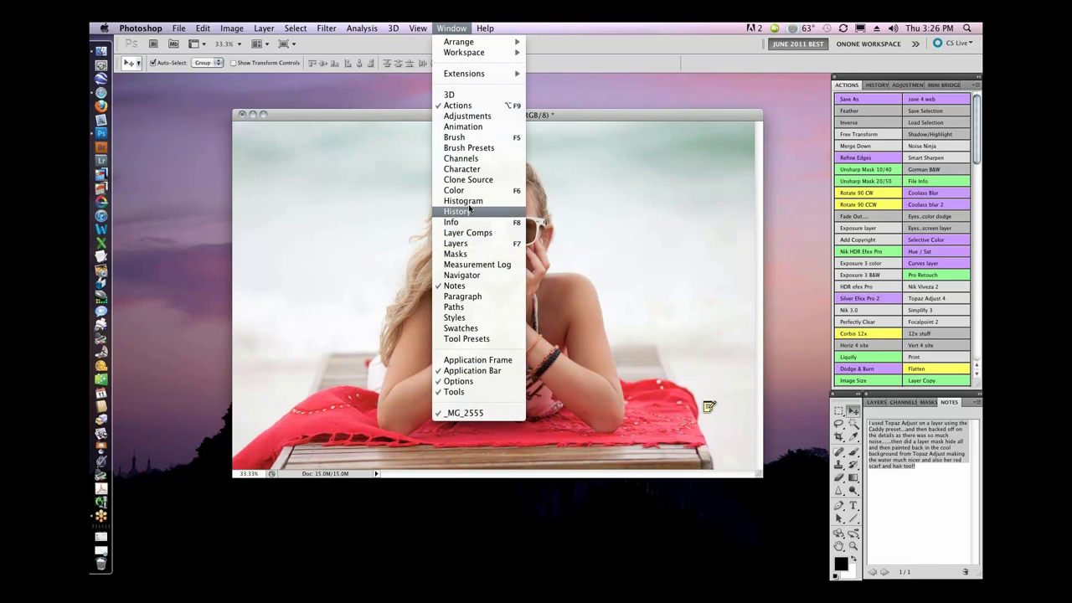
pyautogui.click(694, 114)
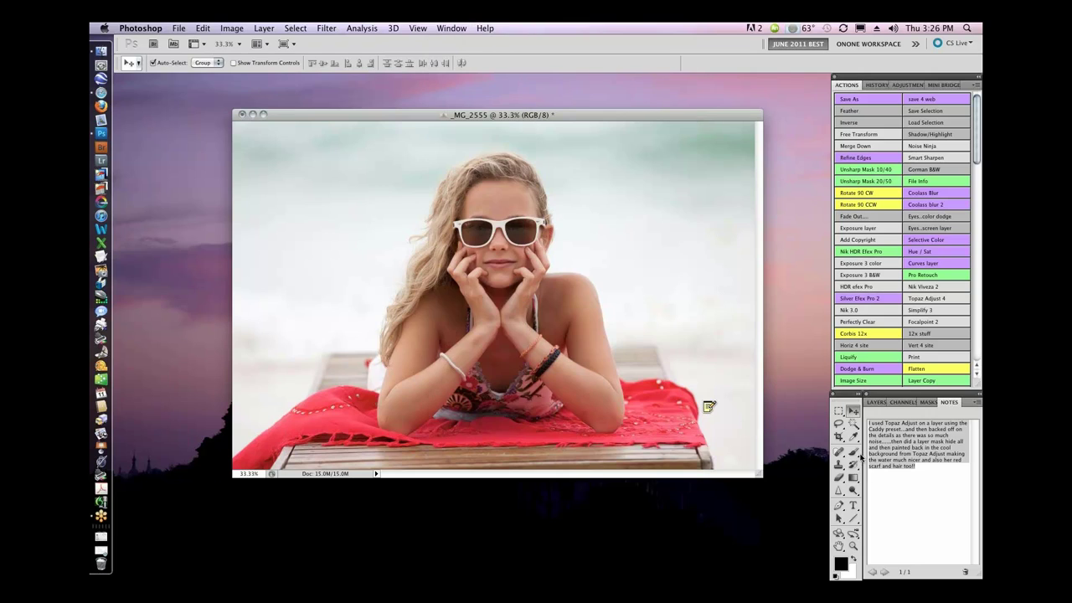
pyautogui.click(853, 436)
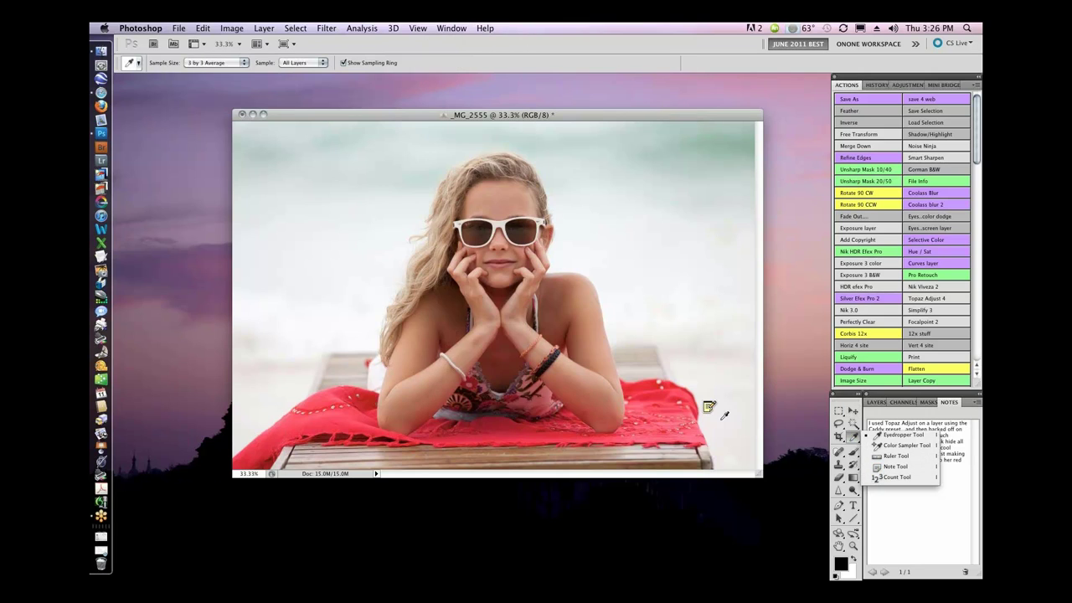
pyautogui.click(710, 408)
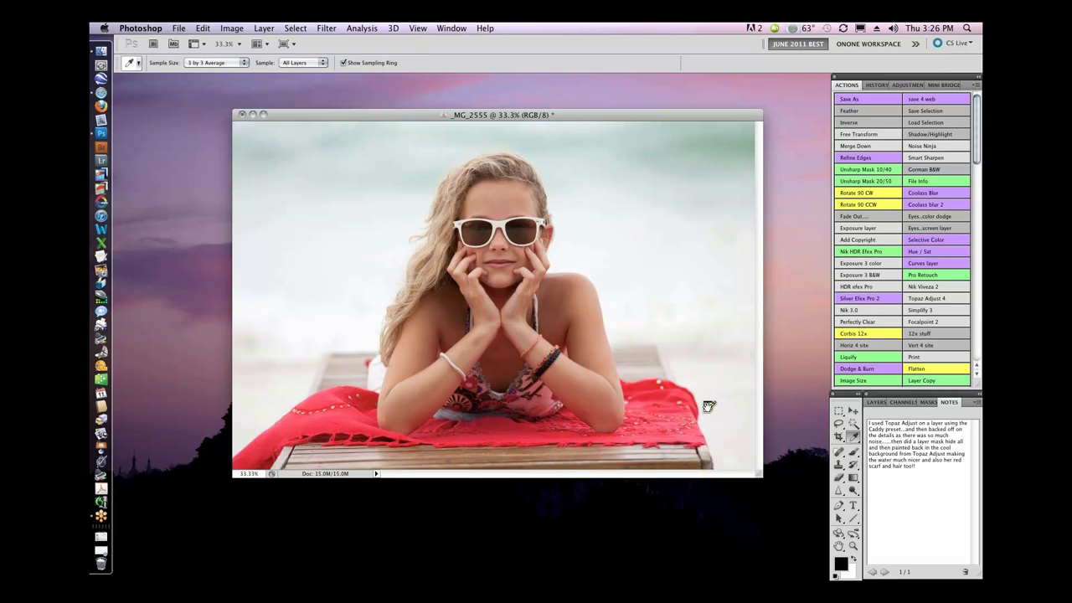
# Step: Try adding sample text such as "HDR frn" to the photo's note, erasing each entry
pyautogui.click(924, 469)
pyautogui.write('HDR frn')
pyautogui.press('BackSpace')
pyautogui.press('BackSpace')
pyautogui.press('BackSpace')
pyautogui.press('BackSpace')
pyautogui.press('BackSpace')
pyautogui.press('BackSpace')
pyautogui.press('BackSpace')
pyautogui.press('BackSpace')
pyautogui.write('poifopwp f \\ wf')
pyautogui.press('BackSpace')
pyautogui.press('BackSpace')
pyautogui.press('BackSpace')
pyautogui.press('BackSpace')
pyautogui.press('BackSpace')
pyautogui.press('BackSpace')
pyautogui.press('BackSpace')
pyautogui.press('BackSpace')
pyautogui.press('BackSpace')
pyautogui.press('BackSpace')
pyautogui.press('BackSpace')
pyautogui.press('BackSpace')
pyautogui.press('BackSpace')
pyautogui.press('BackSpace')
pyautogui.press('BackSpace')
pyautogui.press('BackSpace')
# Step: Duplicate the portrait layer with the Layer Copy action and open Topaz Adjust 4 on the copy
pyautogui.click(876, 402)
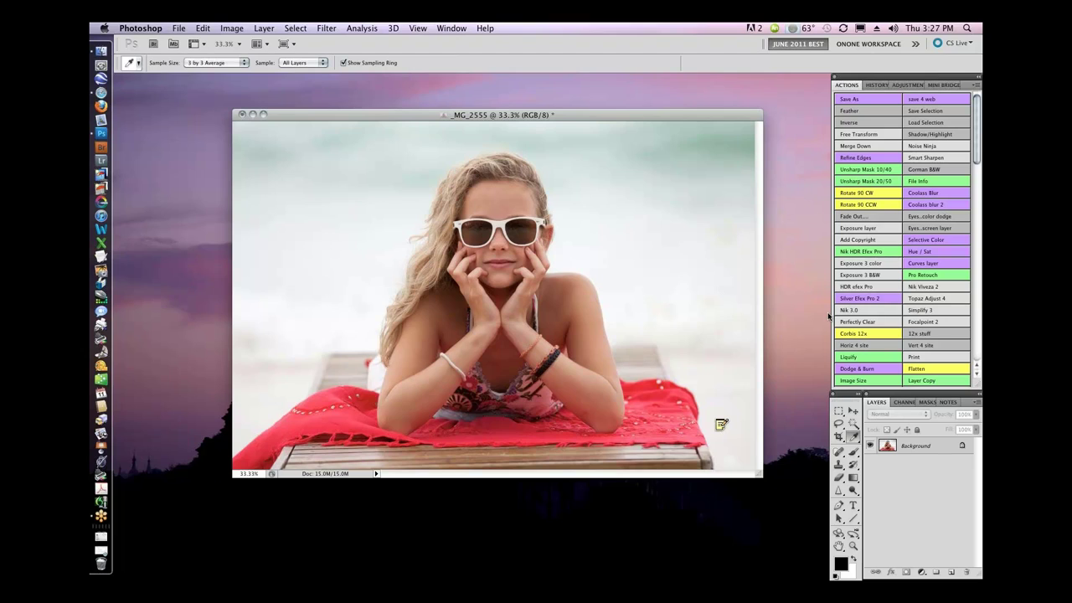
pyautogui.click(923, 381)
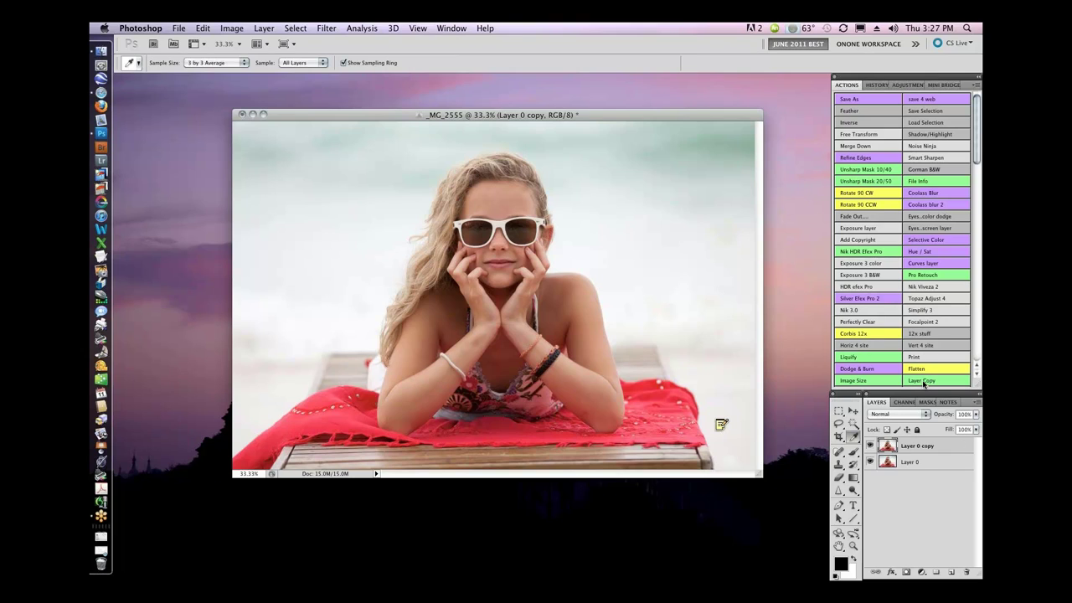
pyautogui.click(321, 28)
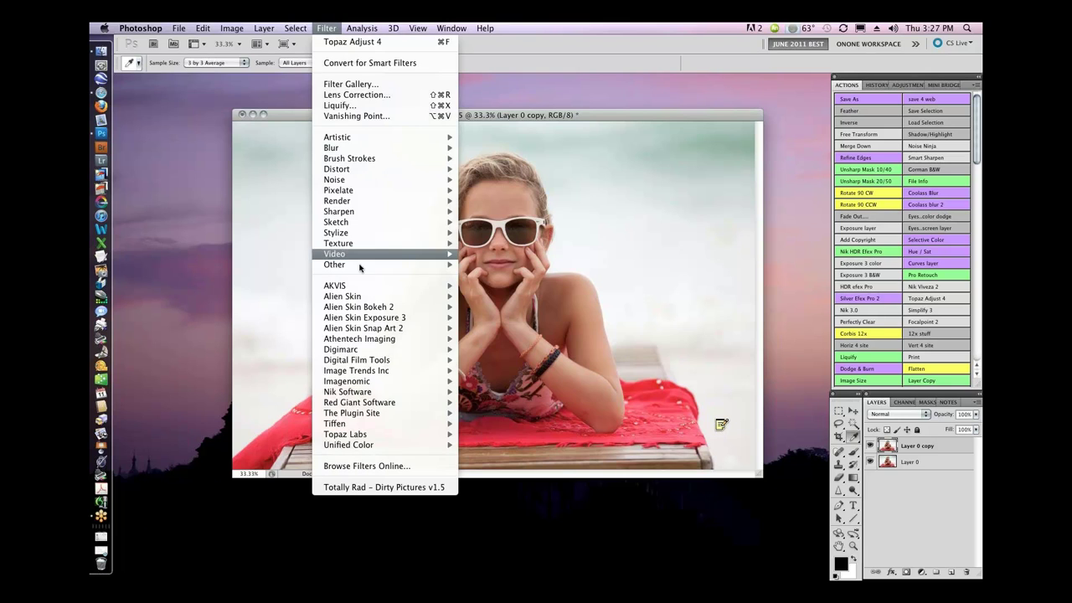
pyautogui.moveTo(410, 436)
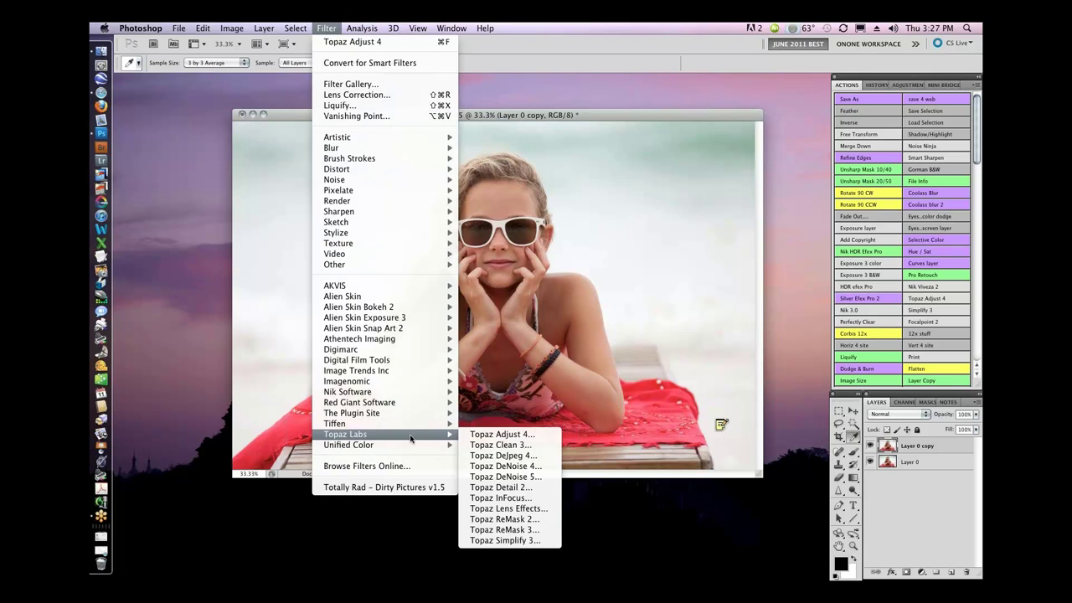
pyautogui.click(533, 436)
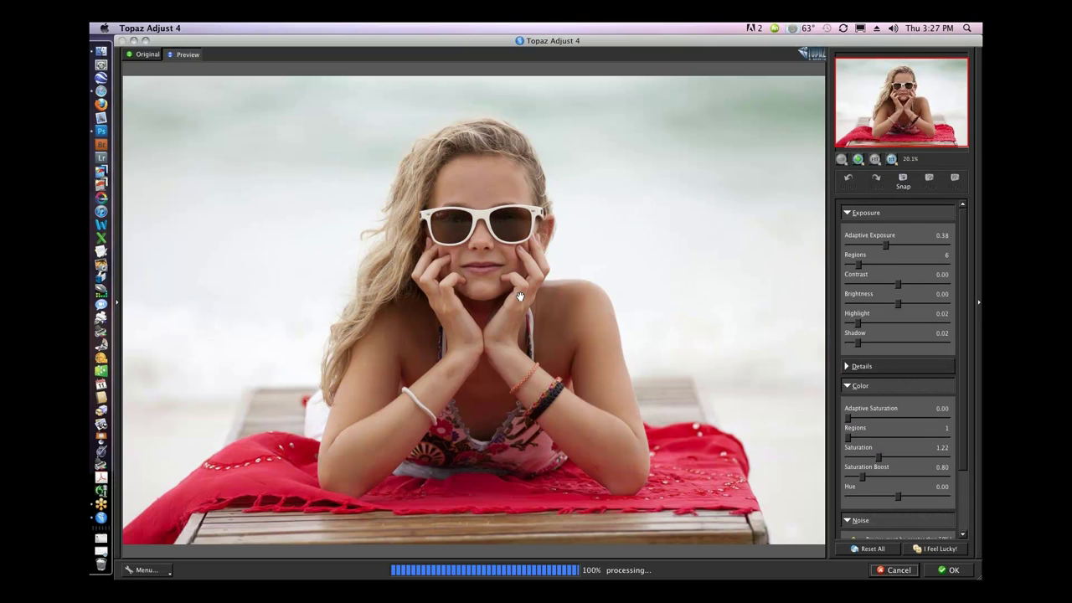
# Step: Show the preset list, preview the Exposure Correction and Photo Pop presets, and settle on the Dramatic preset
pyautogui.click(118, 303)
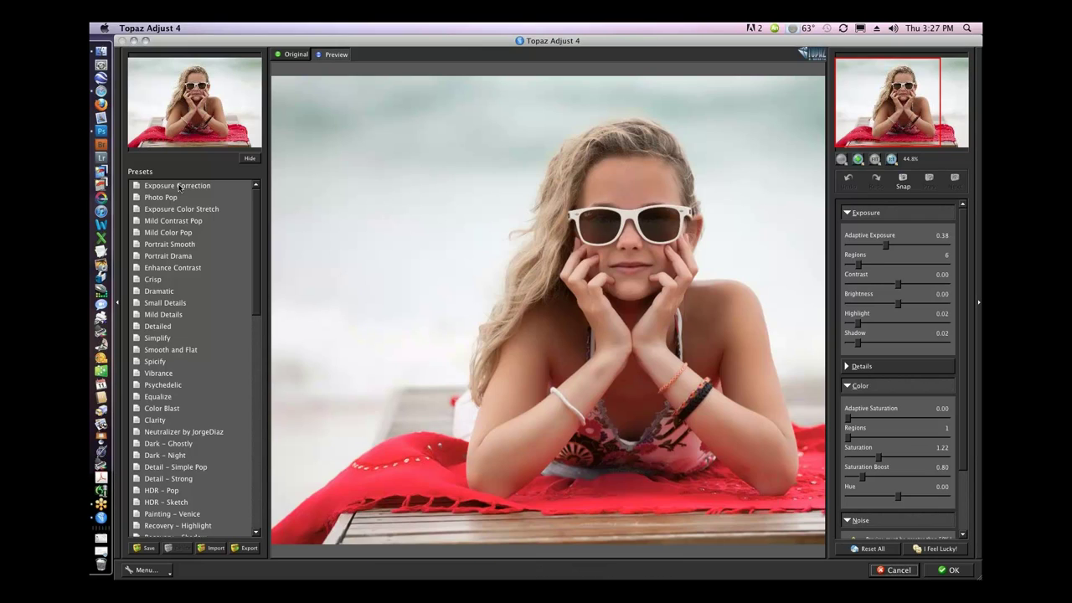
pyautogui.click(180, 186)
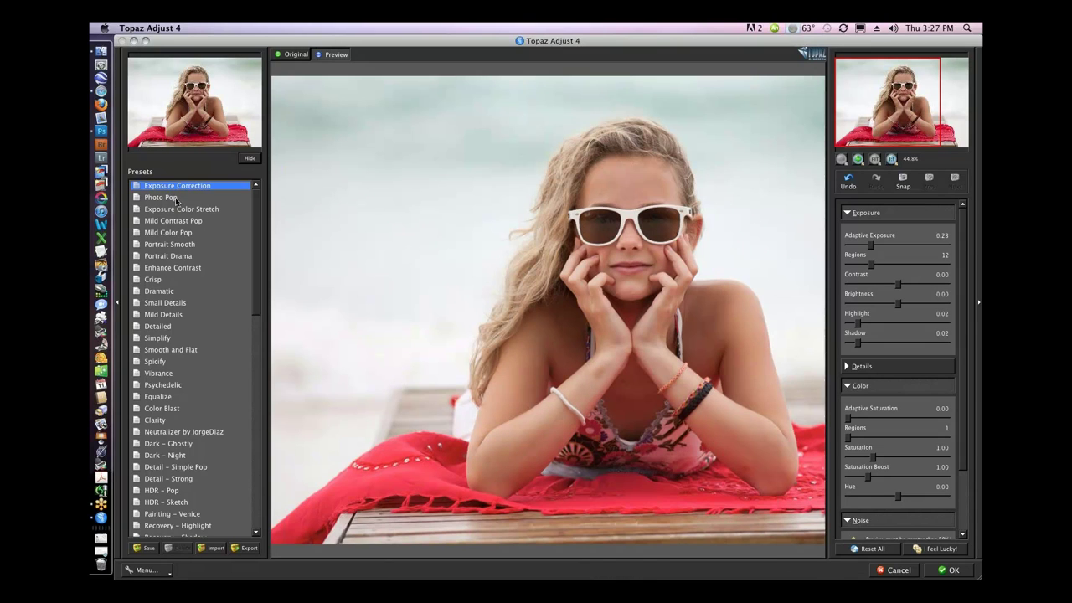
pyautogui.click(168, 200)
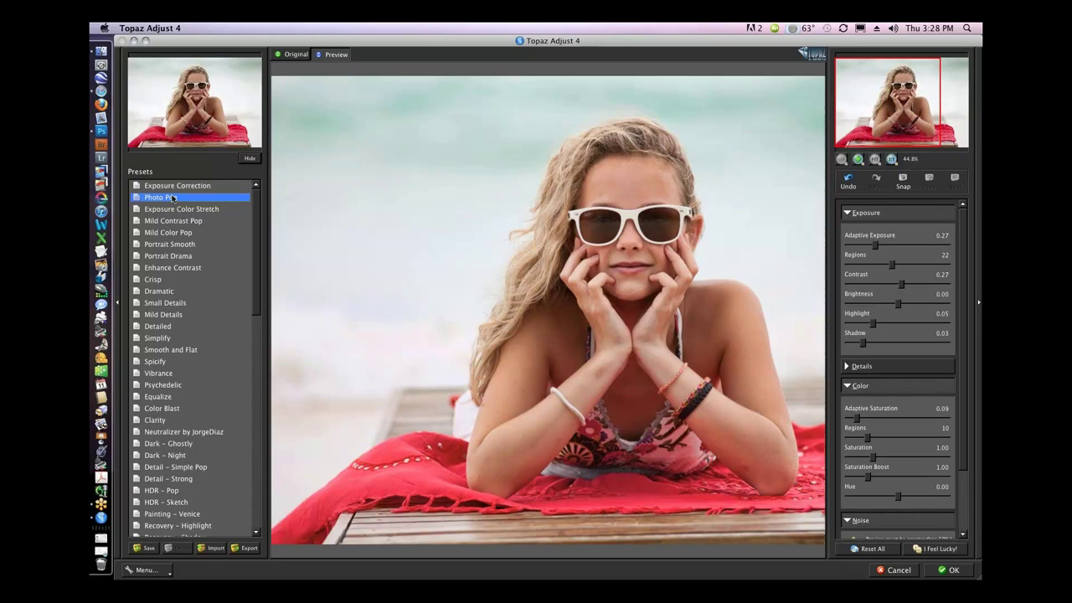
pyautogui.click(163, 292)
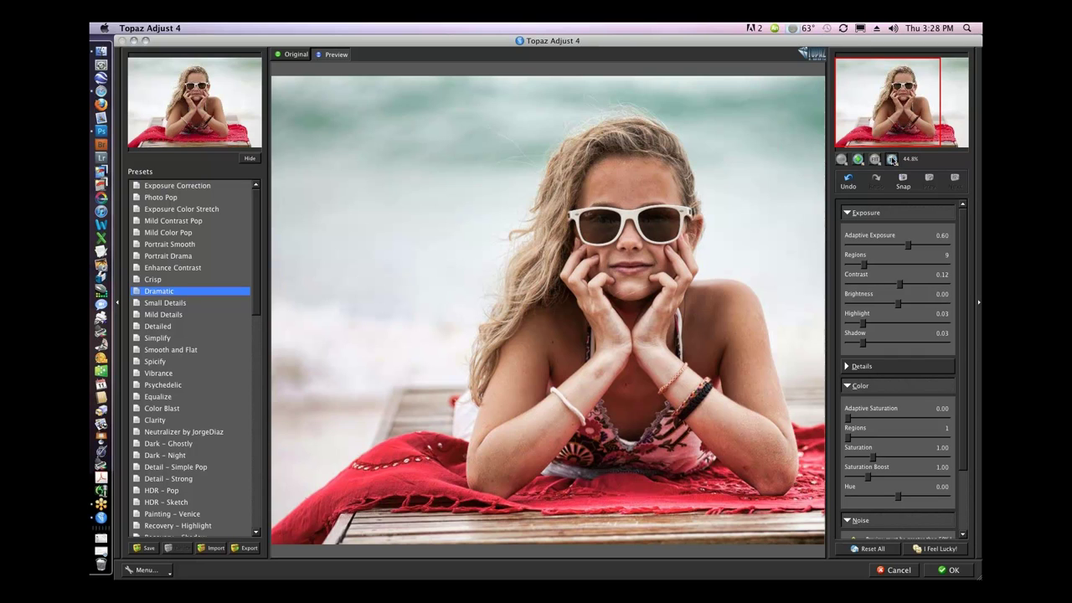
# Step: Examine the Dramatic preset's effect on the girl's skin, the scarf and the background at several magnifications
pyautogui.click(892, 160)
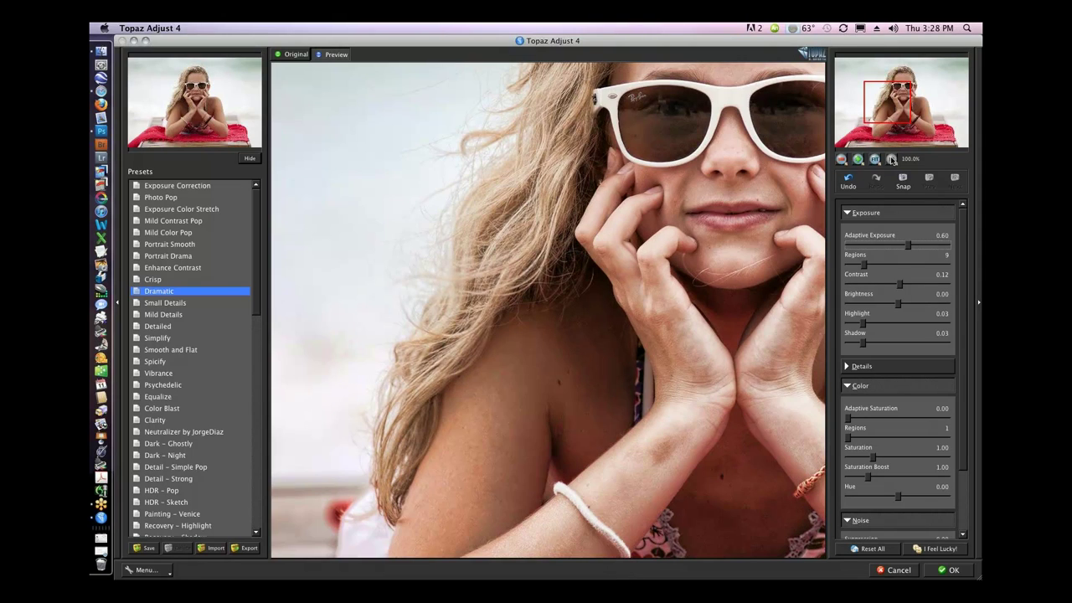
pyautogui.click(874, 159)
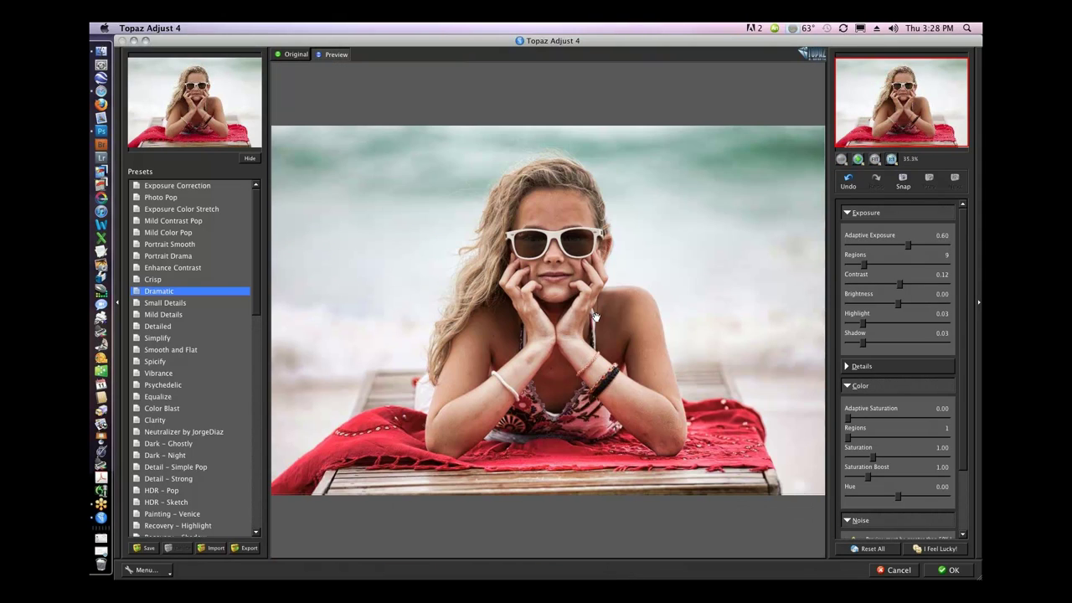
pyautogui.click(565, 237)
pyautogui.press('super+equal')
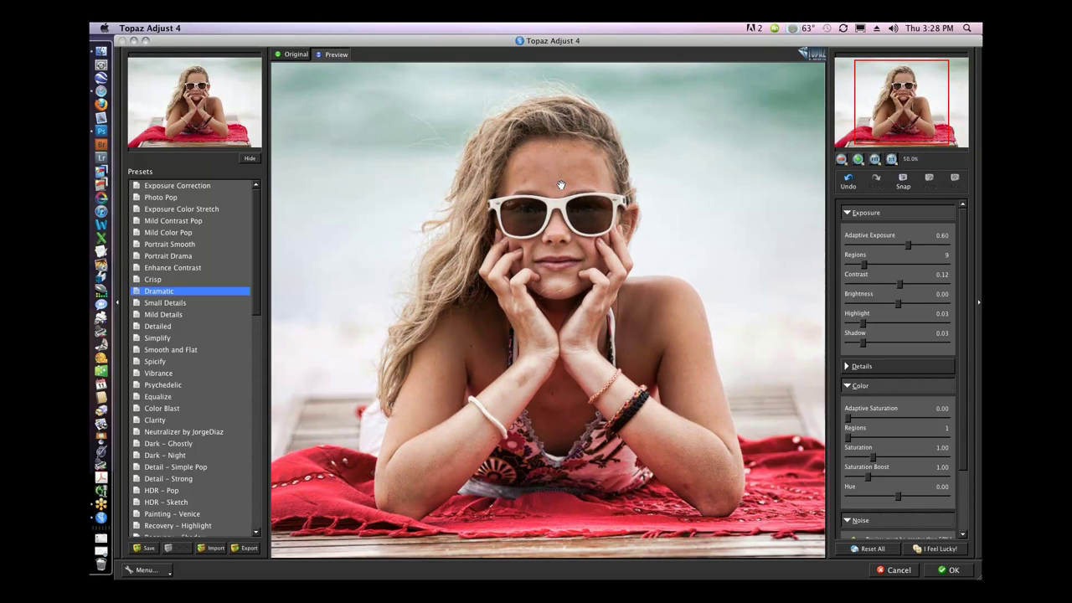
pyautogui.press('super+minus')
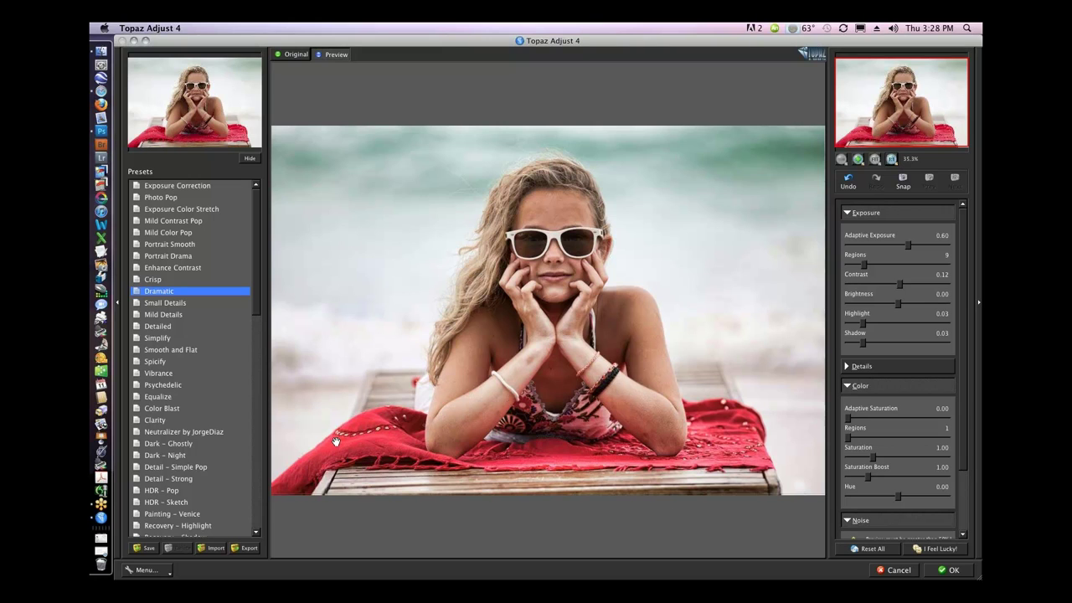
pyautogui.click(747, 457)
pyautogui.click(726, 332)
# Step: Set Adaptive Exposure to 0.62, the exposure Regions to 11 and Adaptive Saturation to 0.06
pyautogui.moveTo(909, 246)
pyautogui.mouseDown()
pyautogui.moveTo(897, 247)
pyautogui.moveTo(911, 247)
pyautogui.mouseUp()
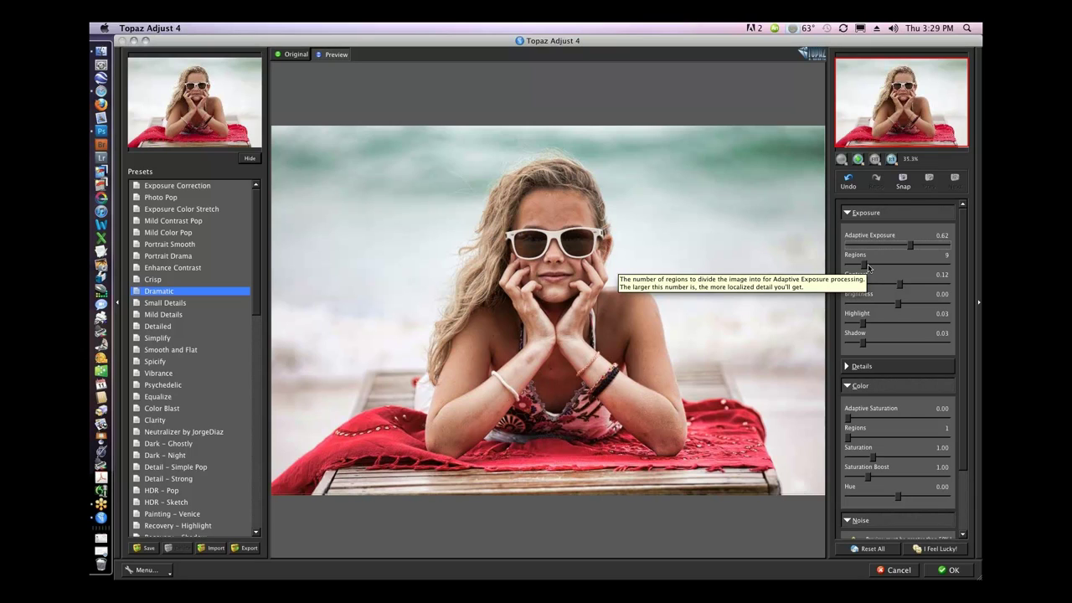
pyautogui.moveTo(867, 266)
pyautogui.mouseDown()
pyautogui.moveTo(907, 266)
pyautogui.moveTo(867, 267)
pyautogui.mouseUp()
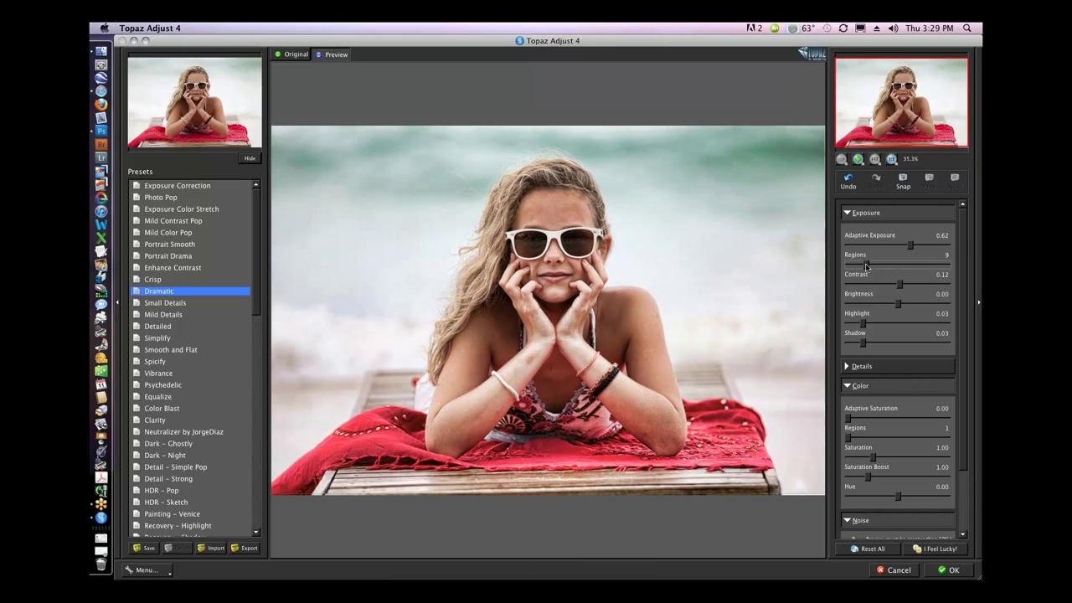
pyautogui.moveTo(867, 266); pyautogui.dragTo(871, 266)
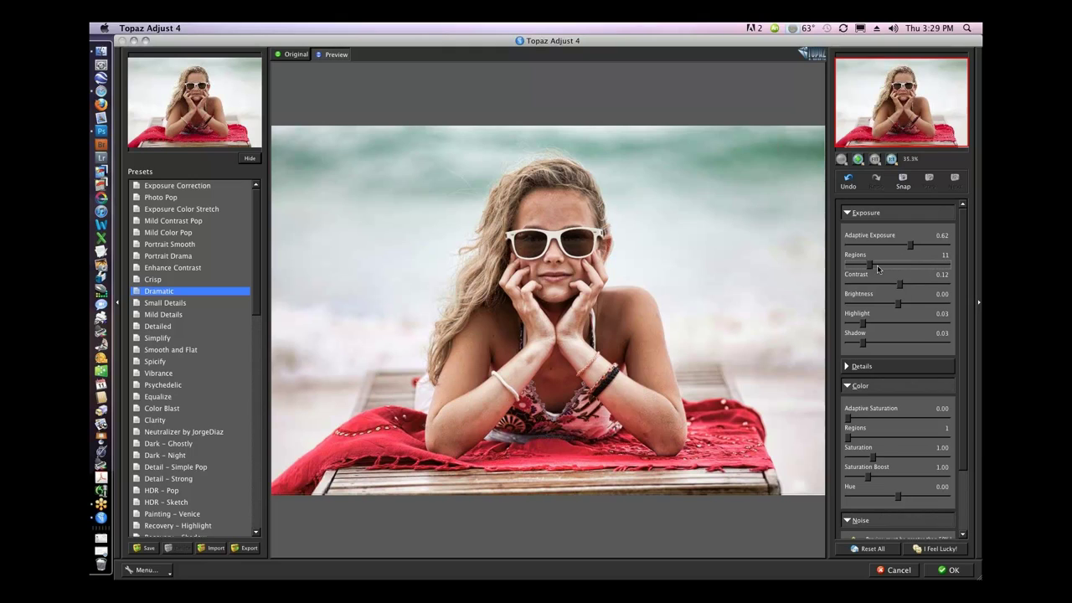
pyautogui.moveTo(849, 417); pyautogui.dragTo(854, 418)
pyautogui.click(699, 313)
pyautogui.click(699, 314)
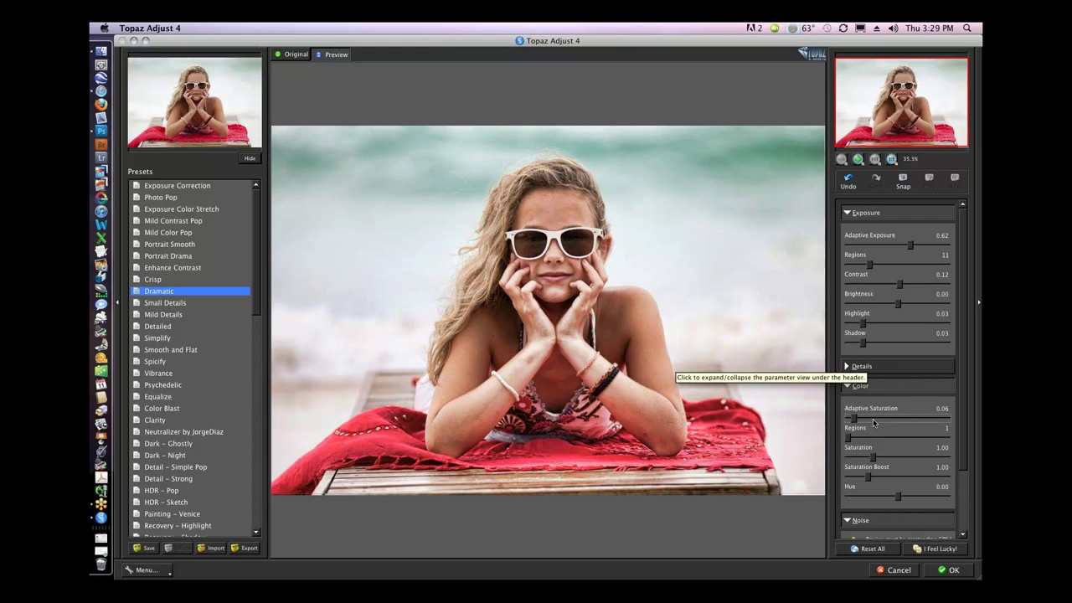
# Step: Fine-tune the Boost value in the Details settings and apply the Topaz Adjust filter to the layer copy
pyautogui.click(846, 369)
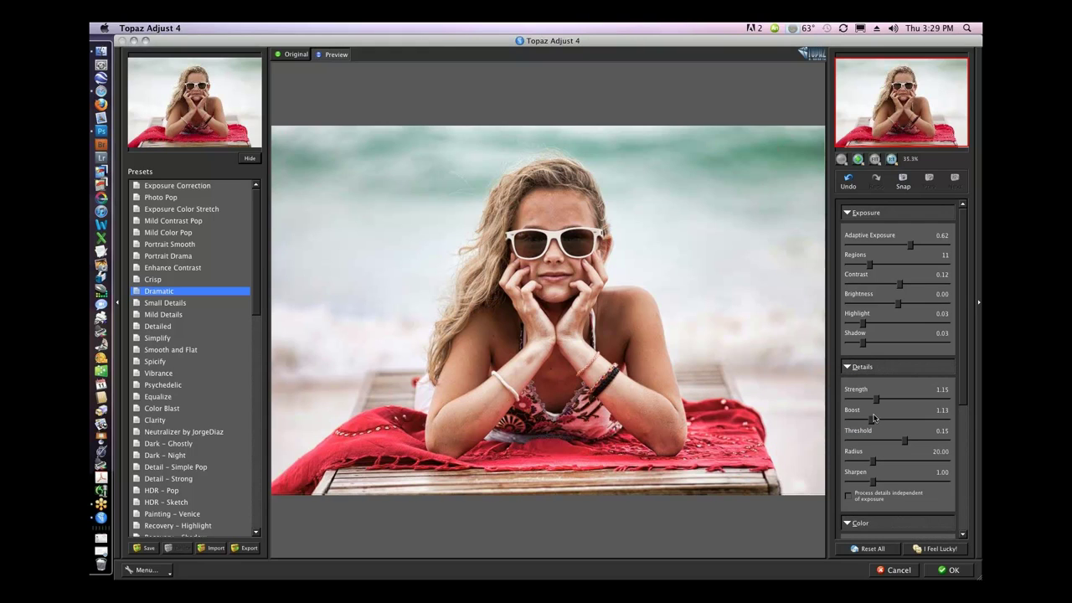
pyautogui.moveTo(875, 421); pyautogui.dragTo(877, 420)
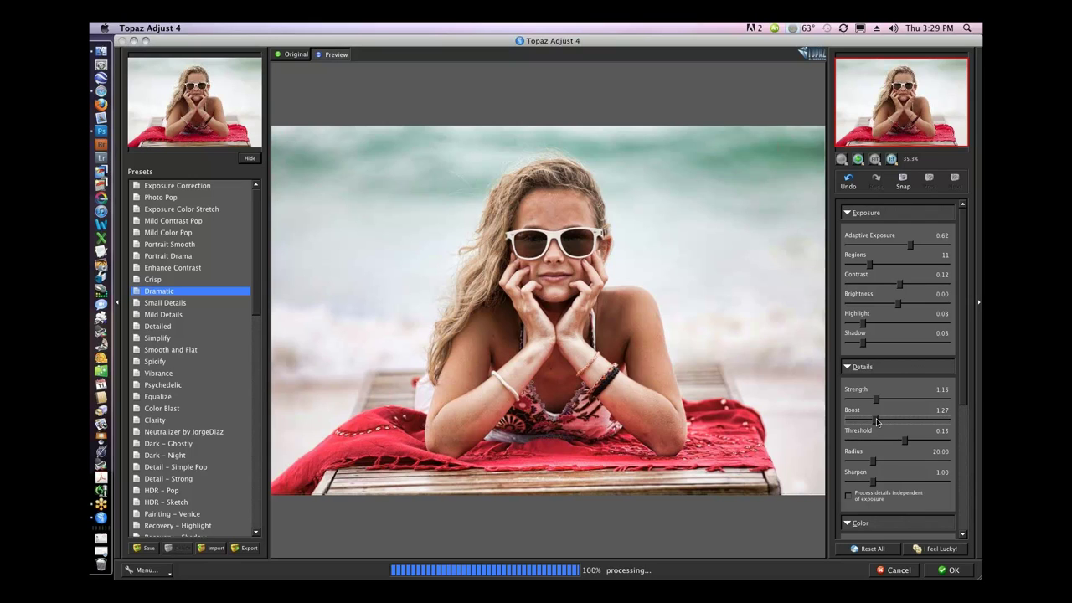
pyautogui.moveTo(877, 421); pyautogui.dragTo(874, 421)
pyautogui.click(955, 573)
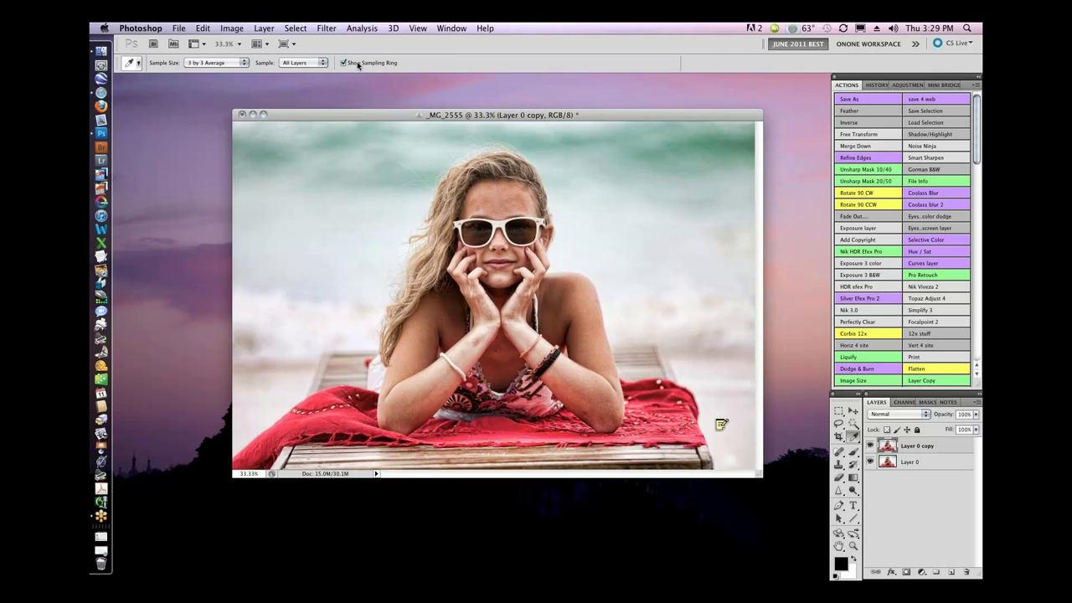
# Step: Add a Hide All layer mask to the filtered layer copy
pyautogui.click(264, 29)
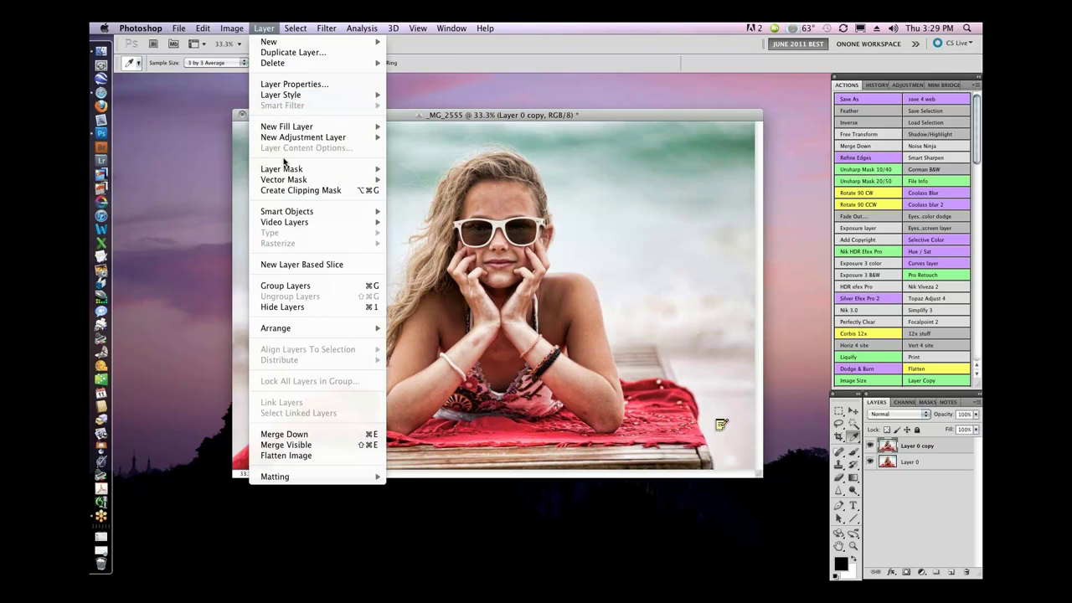
pyautogui.moveTo(318, 170)
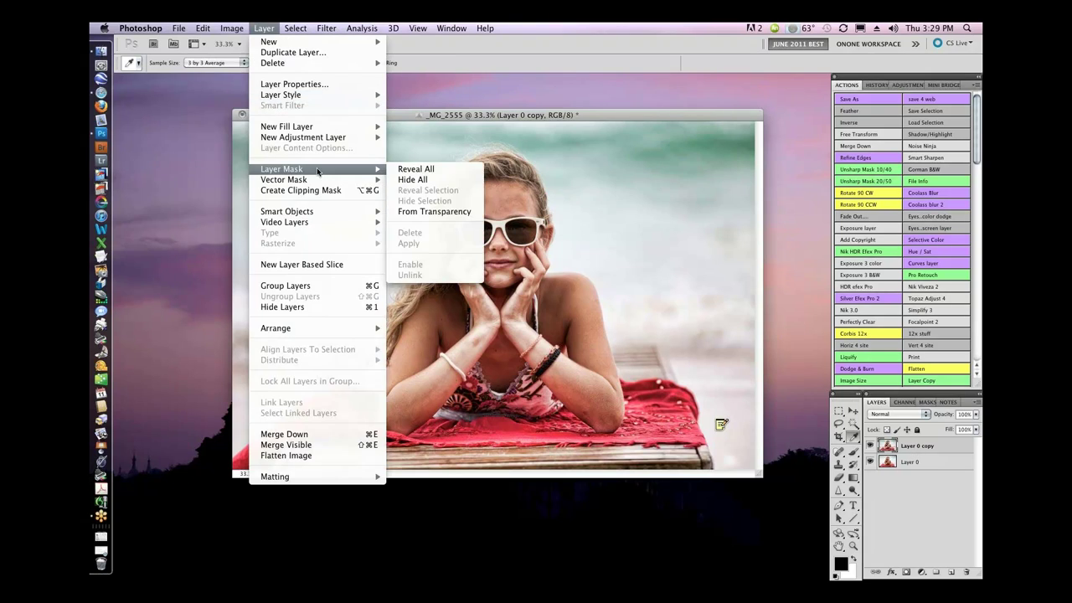
pyautogui.click(412, 179)
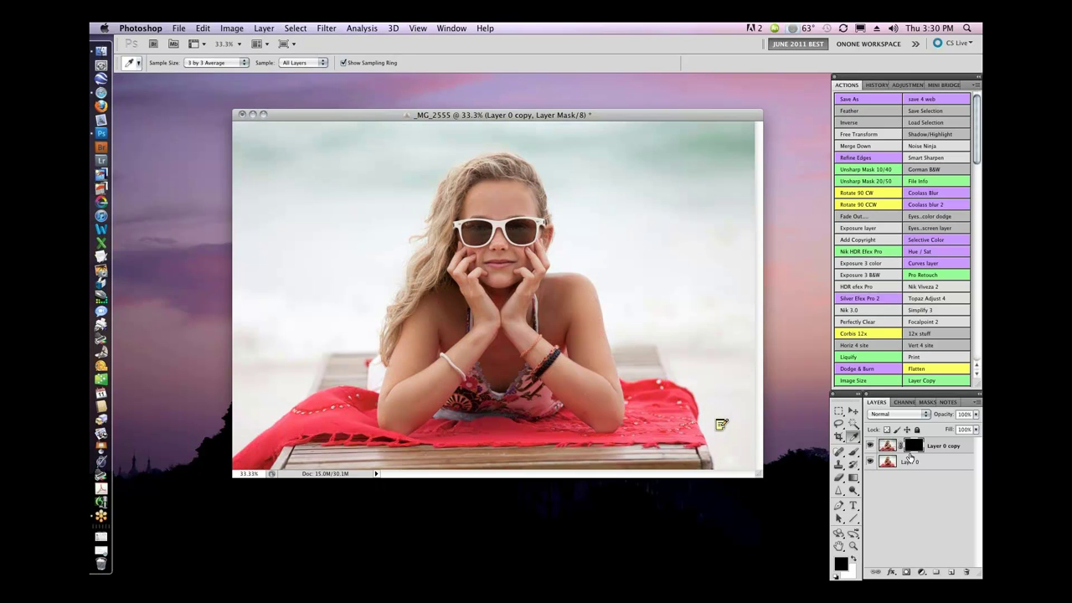
# Step: Paint white on the mask with a 600-pixel brush to reveal the filter over the background to the left of the girl
pyautogui.click(855, 558)
pyautogui.click(855, 453)
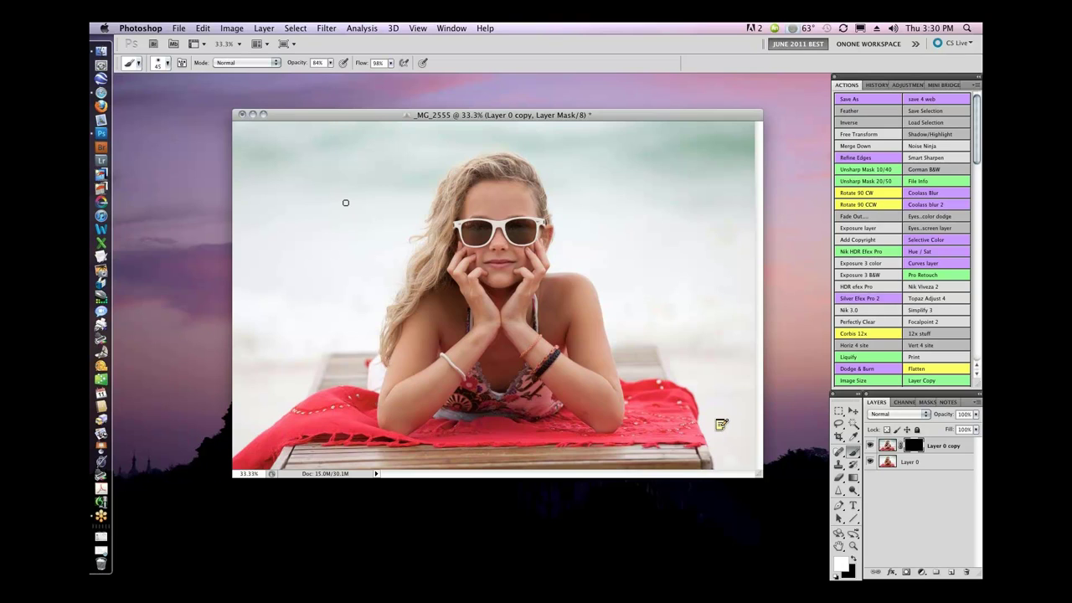
pyautogui.press(']')
pyautogui.press(']')
pyautogui.press(']')
pyautogui.press(']')
pyautogui.press(']')
pyautogui.press(']')
pyautogui.press(']')
pyautogui.press(']')
pyautogui.press(']')
pyautogui.press(']')
pyautogui.press(']')
pyautogui.press(']')
pyautogui.press(']')
pyautogui.press(']')
pyautogui.press(']')
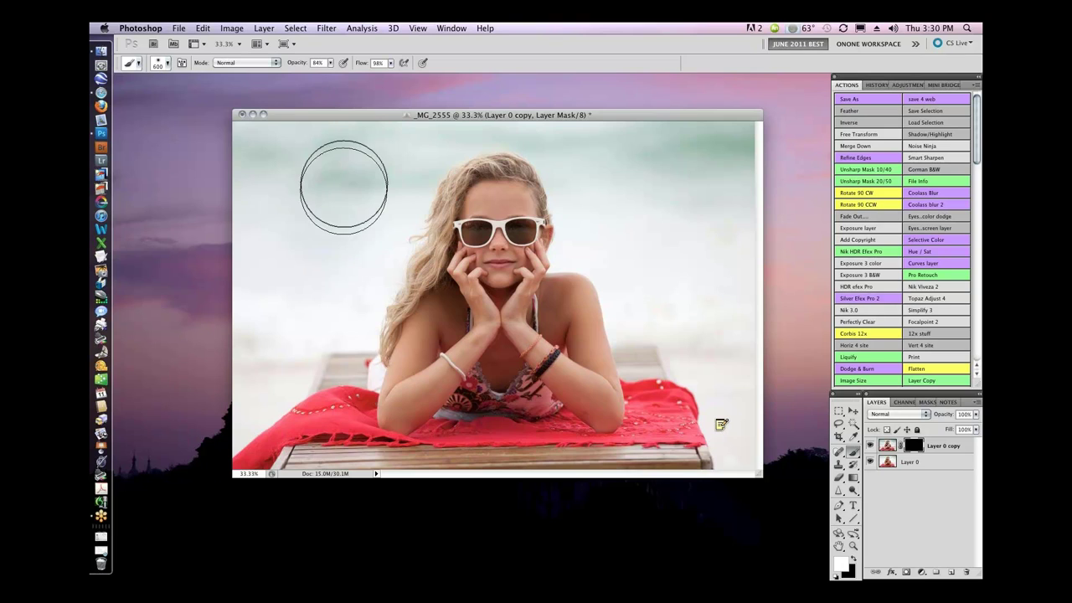
pyautogui.moveTo(282, 160); pyautogui.dragTo(279, 350)
pyautogui.moveTo(340, 168)
pyautogui.mouseDown()
pyautogui.moveTo(289, 174)
pyautogui.moveTo(323, 261)
pyautogui.moveTo(290, 384)
pyautogui.moveTo(307, 417)
pyautogui.moveTo(290, 423)
pyautogui.moveTo(326, 421)
pyautogui.moveTo(329, 394)
pyautogui.moveTo(288, 411)
pyautogui.moveTo(312, 406)
pyautogui.moveTo(314, 437)
pyautogui.moveTo(320, 410)
pyautogui.mouseUp()
# Step: Reveal the filter on the wooden table and red scarf with a 300-pixel brush at 98% opacity
pyautogui.press('[')
pyautogui.press('[')
pyautogui.press('[')
pyautogui.moveTo(333, 63); pyautogui.dragTo(342, 73)
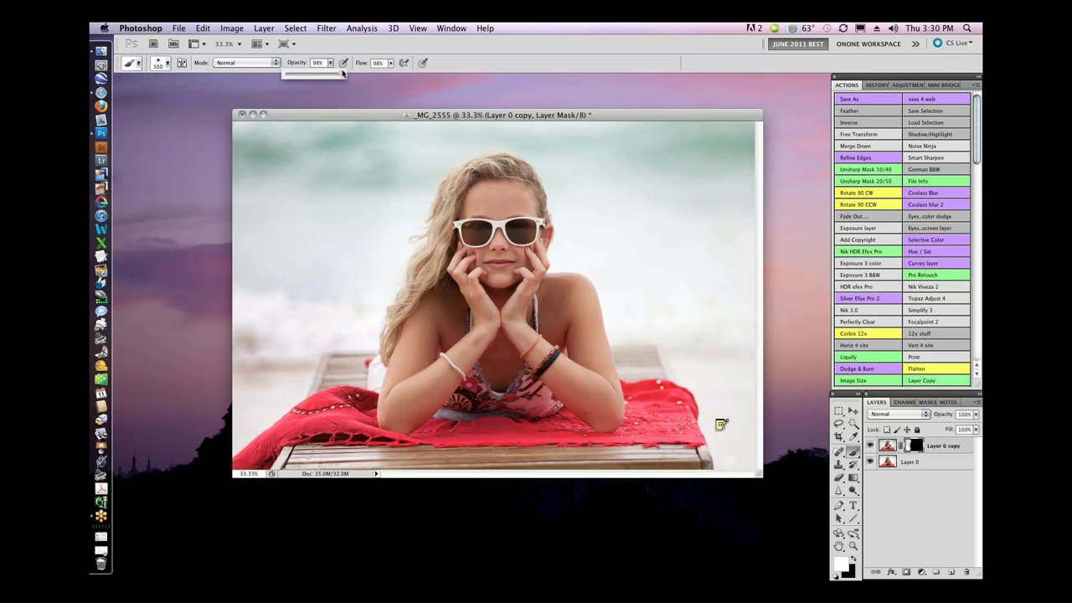
pyautogui.click(346, 452)
pyautogui.moveTo(346, 451)
pyautogui.mouseDown()
pyautogui.moveTo(482, 465)
pyautogui.moveTo(724, 450)
pyautogui.mouseUp()
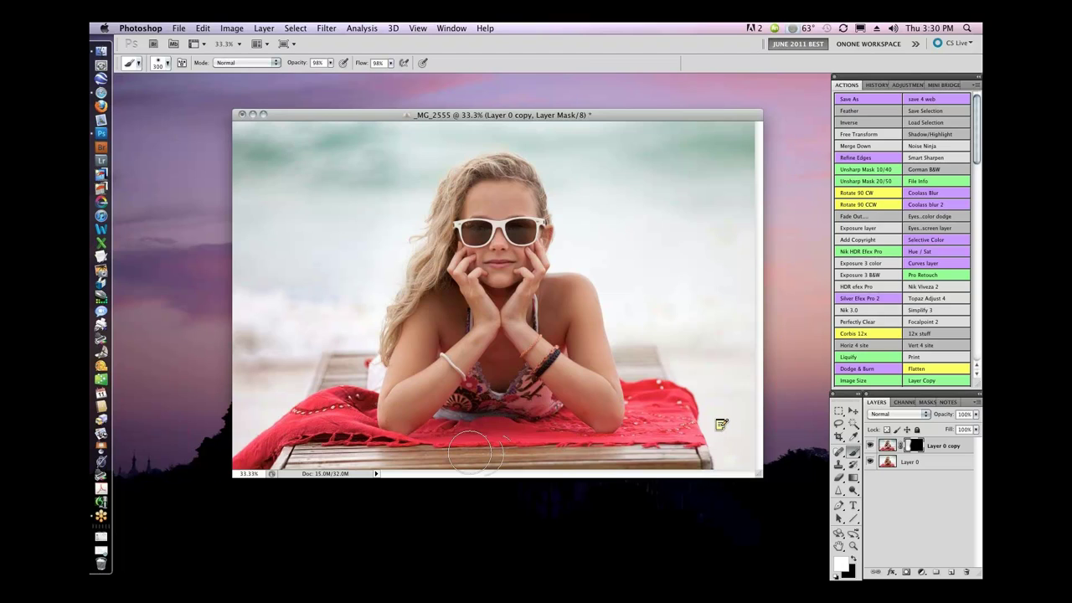
pyautogui.moveTo(394, 451)
pyautogui.mouseDown()
pyautogui.moveTo(526, 453)
pyautogui.moveTo(683, 442)
pyautogui.moveTo(693, 431)
pyautogui.moveTo(562, 456)
pyautogui.moveTo(549, 437)
pyautogui.moveTo(447, 440)
pyautogui.moveTo(683, 427)
pyautogui.moveTo(671, 436)
pyautogui.moveTo(658, 392)
pyautogui.moveTo(677, 436)
pyautogui.moveTo(643, 364)
pyautogui.moveTo(650, 352)
pyautogui.moveTo(674, 371)
pyautogui.mouseUp()
# Step: Enlarge the brush to 600 pixels and paint the remaining background into the mask around the girl
pyautogui.press(']')
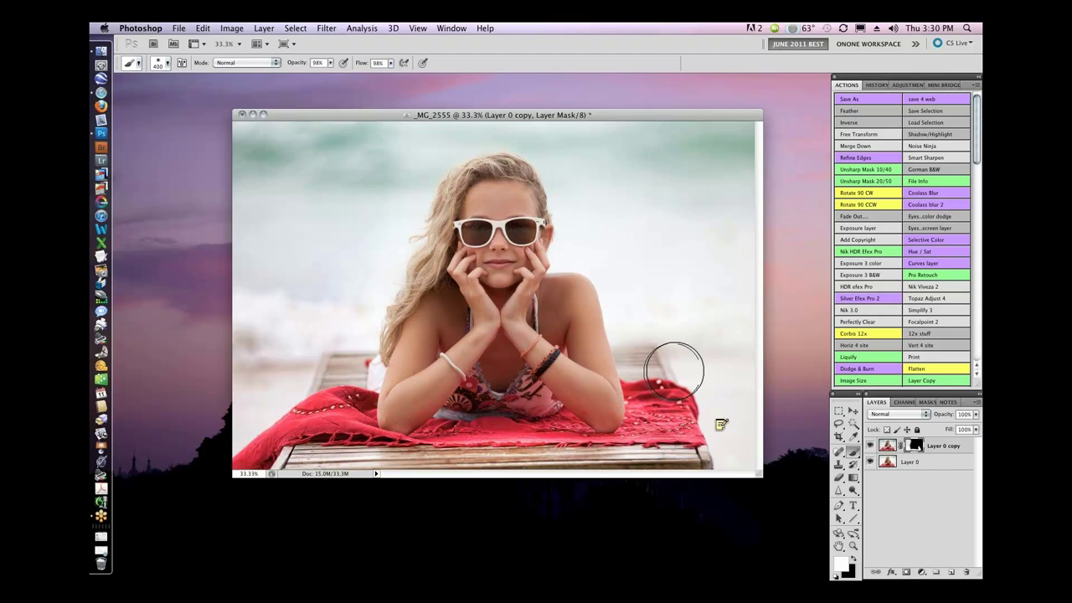
pyautogui.press(']')
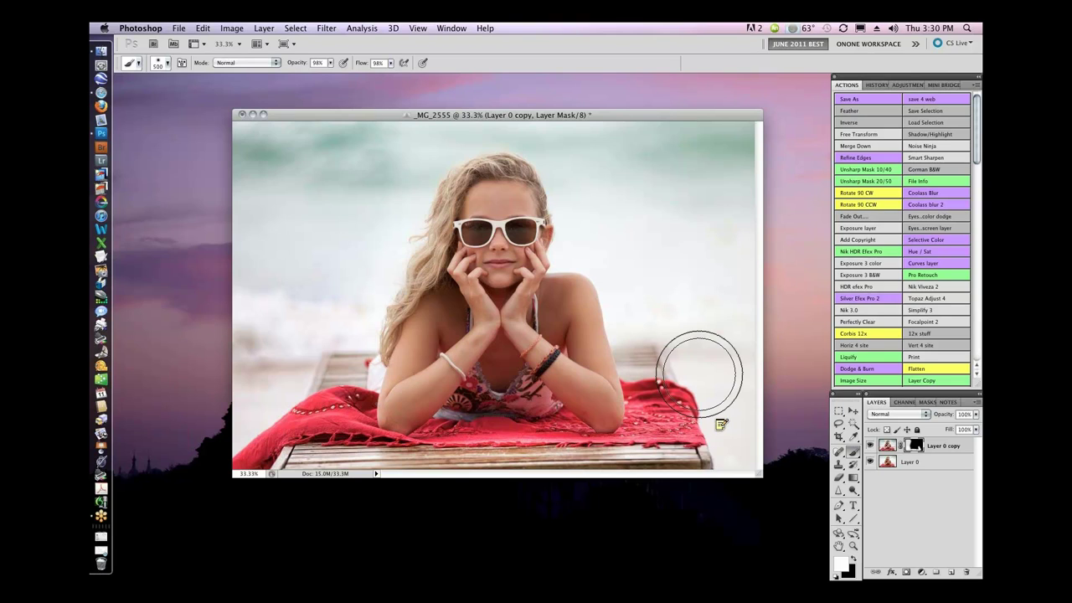
pyautogui.press(']')
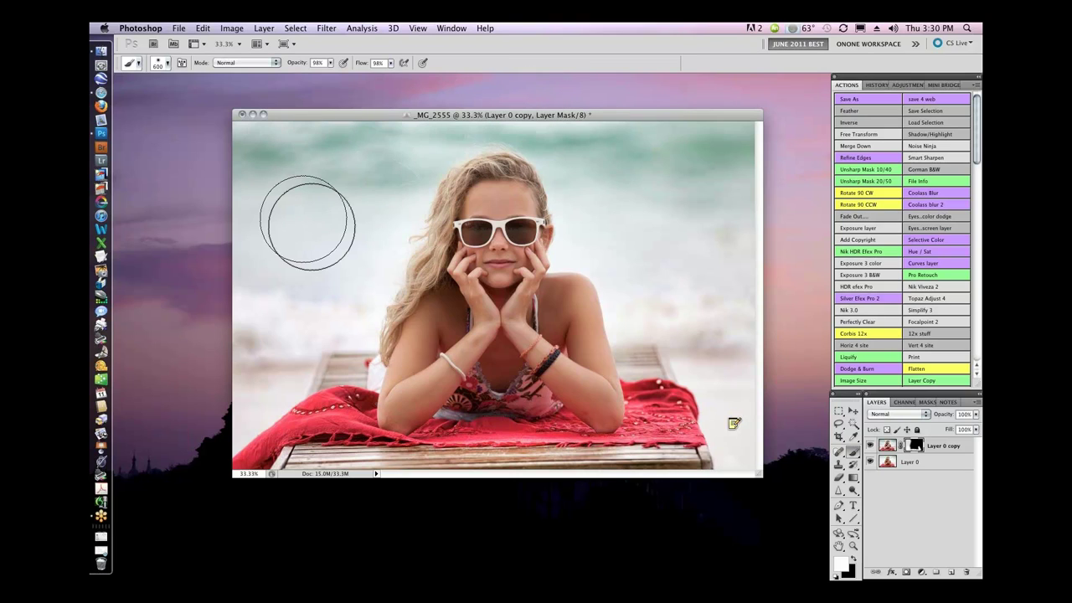
pyautogui.moveTo(311, 226)
pyautogui.mouseDown()
pyautogui.moveTo(330, 201)
pyautogui.moveTo(326, 280)
pyautogui.moveTo(329, 174)
pyautogui.moveTo(324, 312)
pyautogui.moveTo(331, 127)
pyautogui.moveTo(336, 234)
pyautogui.moveTo(332, 206)
pyautogui.moveTo(397, 258)
pyautogui.moveTo(307, 247)
pyautogui.moveTo(373, 241)
pyautogui.moveTo(310, 240)
pyautogui.moveTo(339, 245)
pyautogui.moveTo(349, 123)
pyautogui.moveTo(343, 242)
pyautogui.moveTo(427, 247)
pyautogui.moveTo(344, 170)
pyautogui.moveTo(328, 283)
pyautogui.moveTo(351, 119)
pyautogui.moveTo(331, 220)
pyautogui.moveTo(391, 274)
pyautogui.moveTo(336, 126)
pyautogui.moveTo(342, 197)
pyautogui.moveTo(307, 270)
pyautogui.moveTo(283, 258)
pyautogui.moveTo(233, 183)
pyautogui.moveTo(246, 113)
pyautogui.mouseUp()
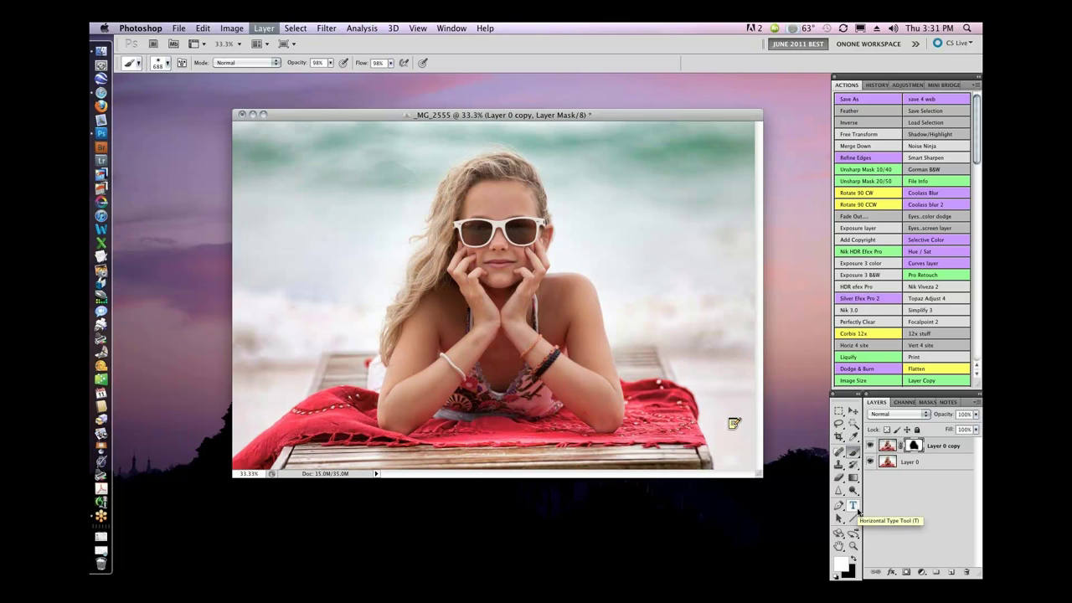
# Step: Compare the portrait with the filtered layer and its mask switched off and on, at 33.3% and 50% magnification
pyautogui.press('super+comma')
pyautogui.press('super+comma')
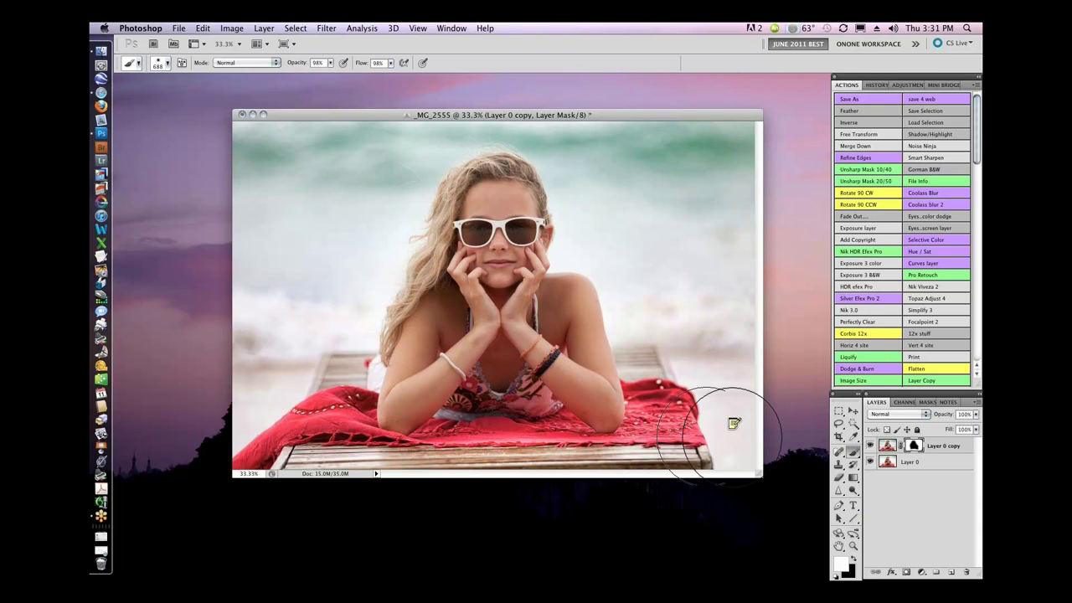
pyautogui.press('super+equal')
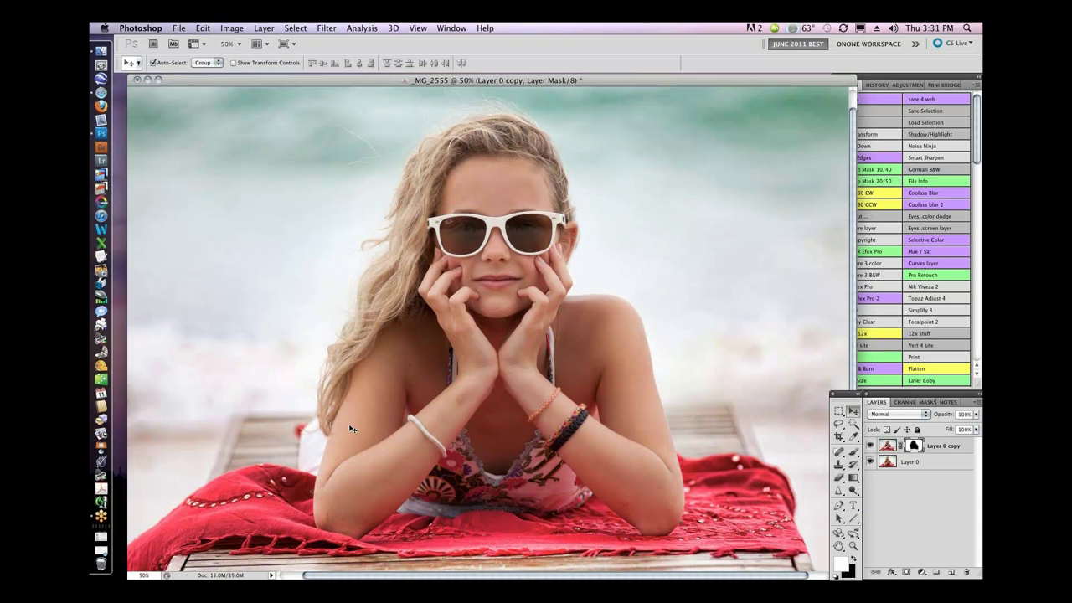
pyautogui.moveTo(432, 324); pyautogui.dragTo(452, 339)
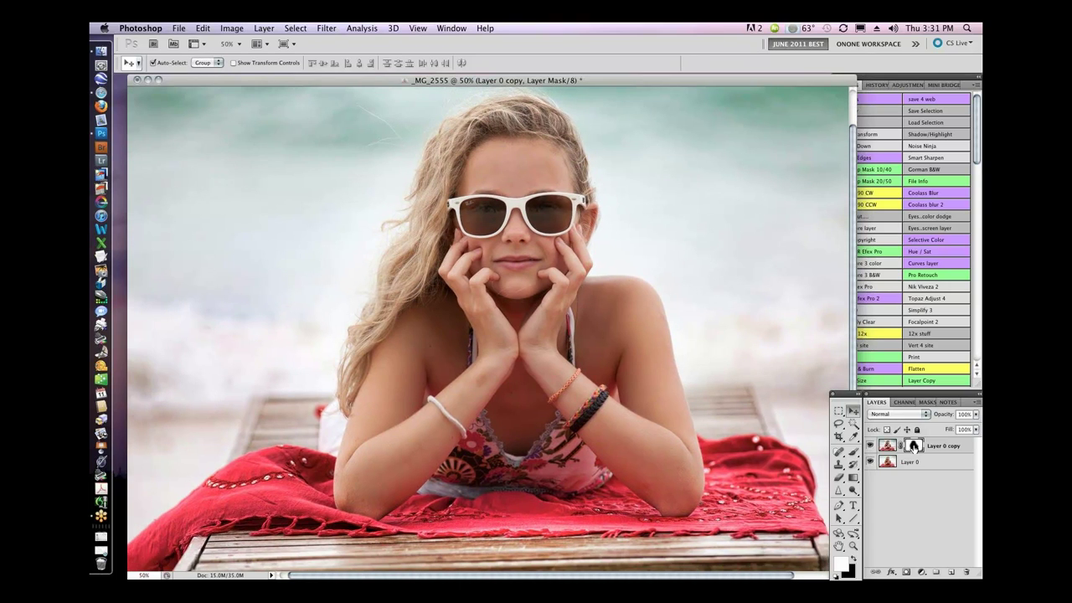
pyautogui.keyDown('shift'); pyautogui.click(914, 447); pyautogui.keyUp('shift')
pyautogui.keyDown('shift'); pyautogui.click(914, 446); pyautogui.keyUp('shift')
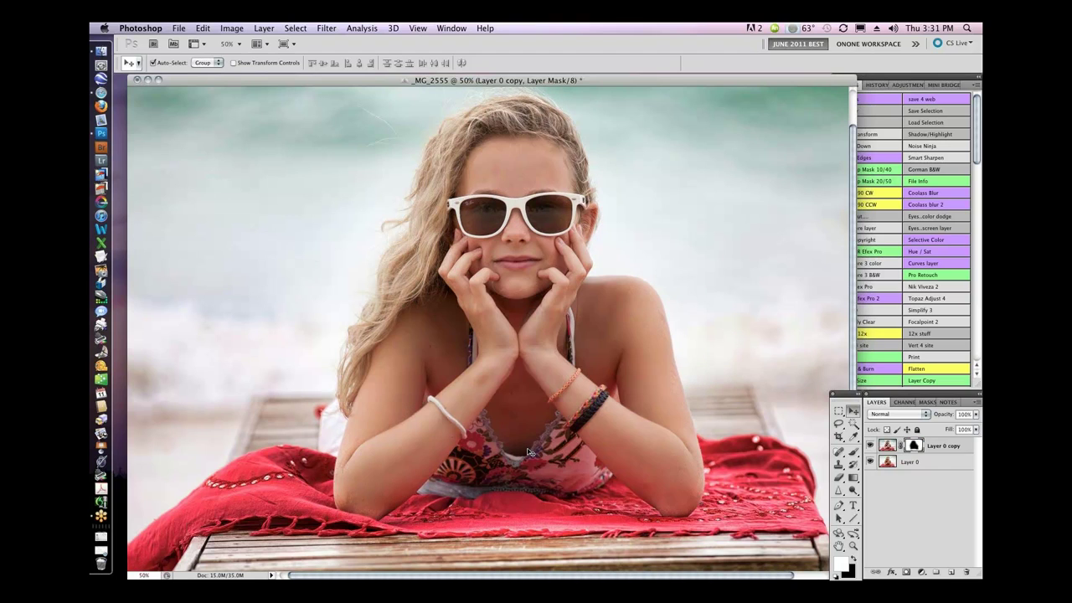
pyautogui.press('super+minus')
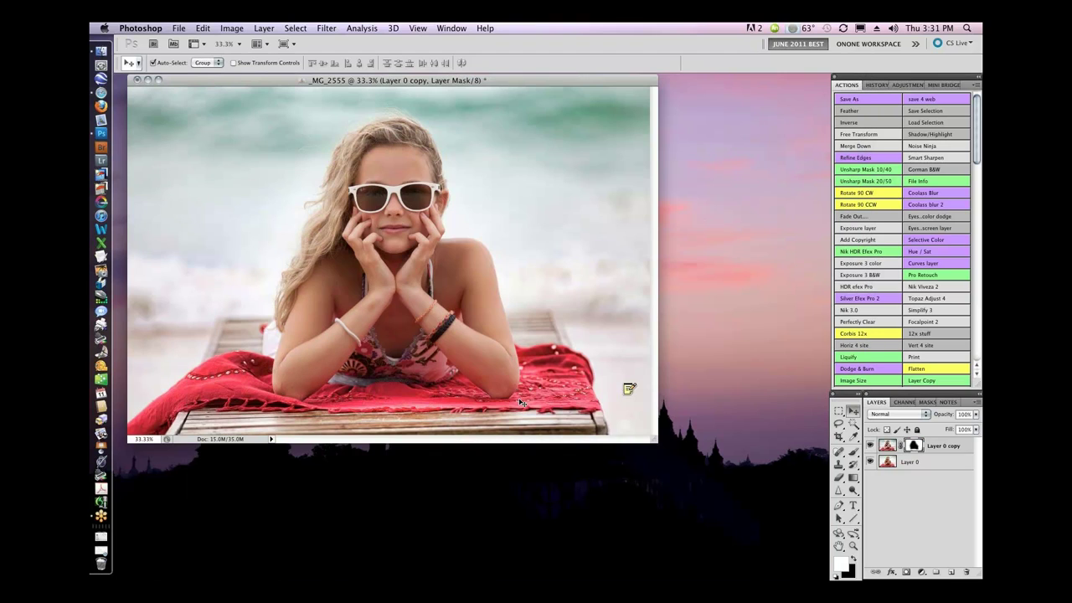
pyautogui.press('super+plus')
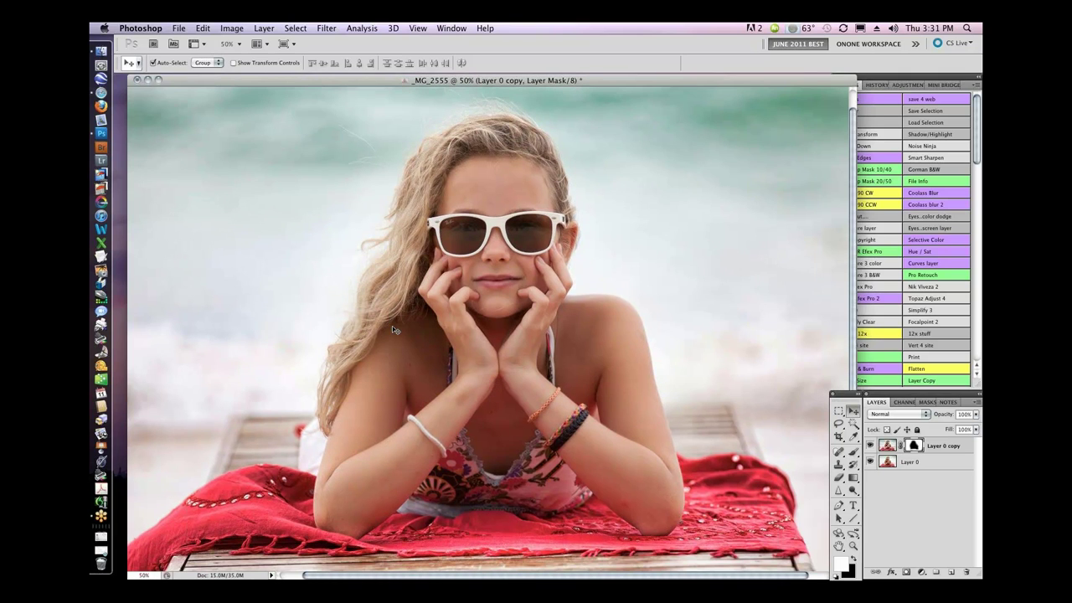
# Step: Close the _MG_2555 portrait without saving the changes
pyautogui.press('super+e')
pyautogui.hotkey('shift', 'alt', 's')
pyautogui.hotkey('shift', 'alt', 'n')
pyautogui.press('super+w')
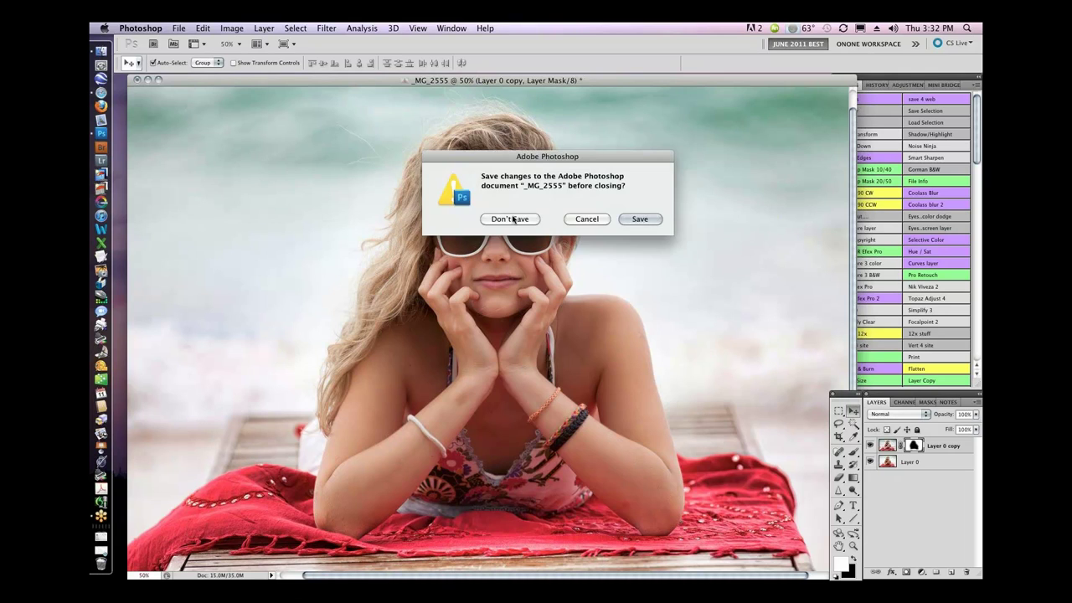
pyautogui.click(510, 219)
# Step: Switch to Finder and open the _MG_7871_v2 photo from the Adjust folder inside the Topaz Webinar folder
pyautogui.click(684, 323)
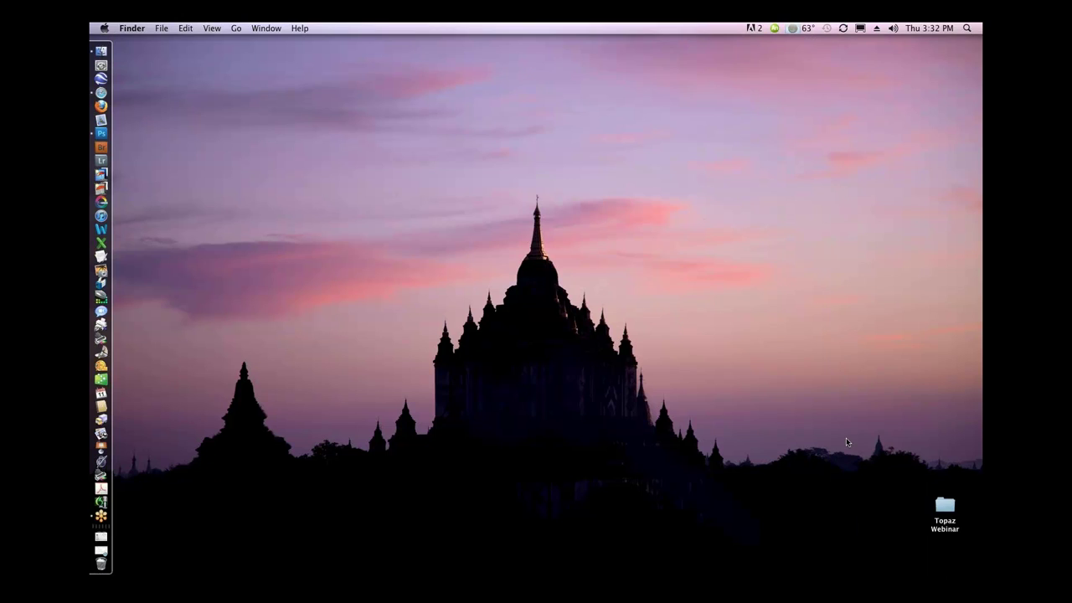
pyautogui.click(943, 507)
pyautogui.doubleClick(943, 506)
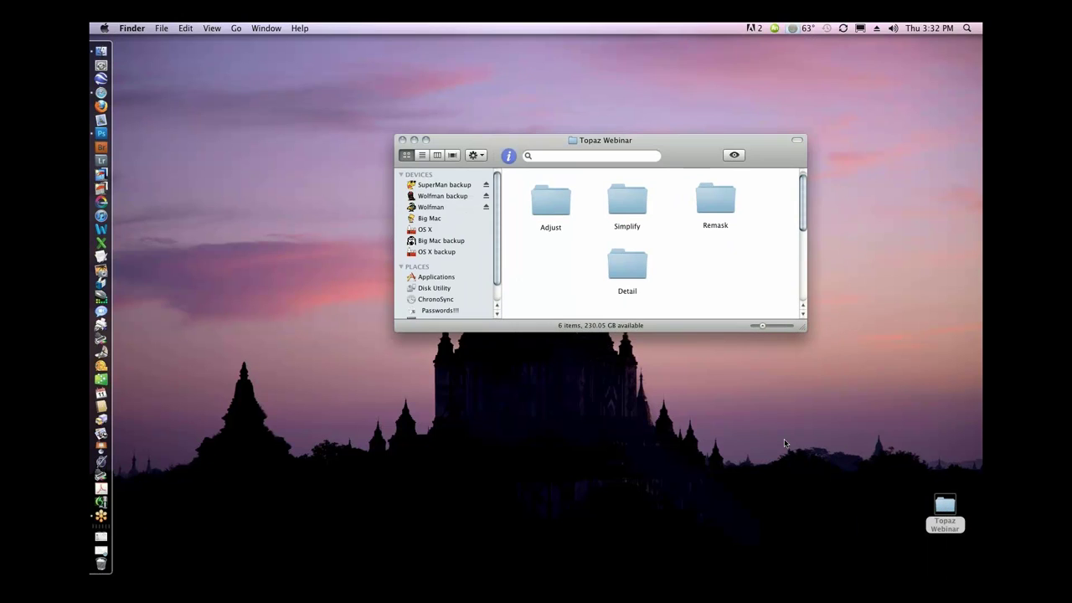
pyautogui.click(552, 211)
pyautogui.doubleClick(552, 210)
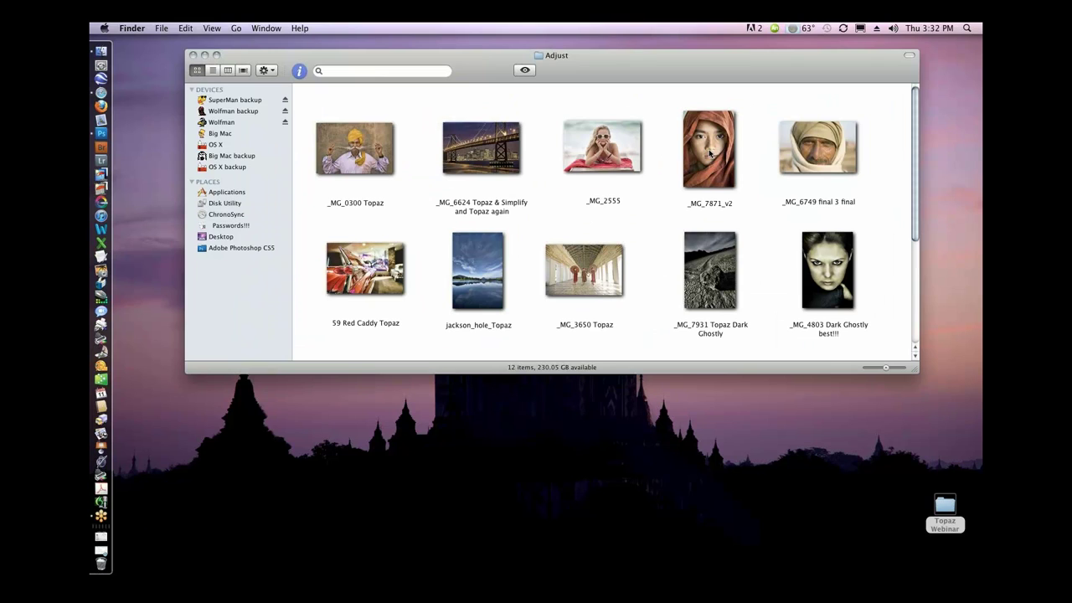
pyautogui.click(709, 154)
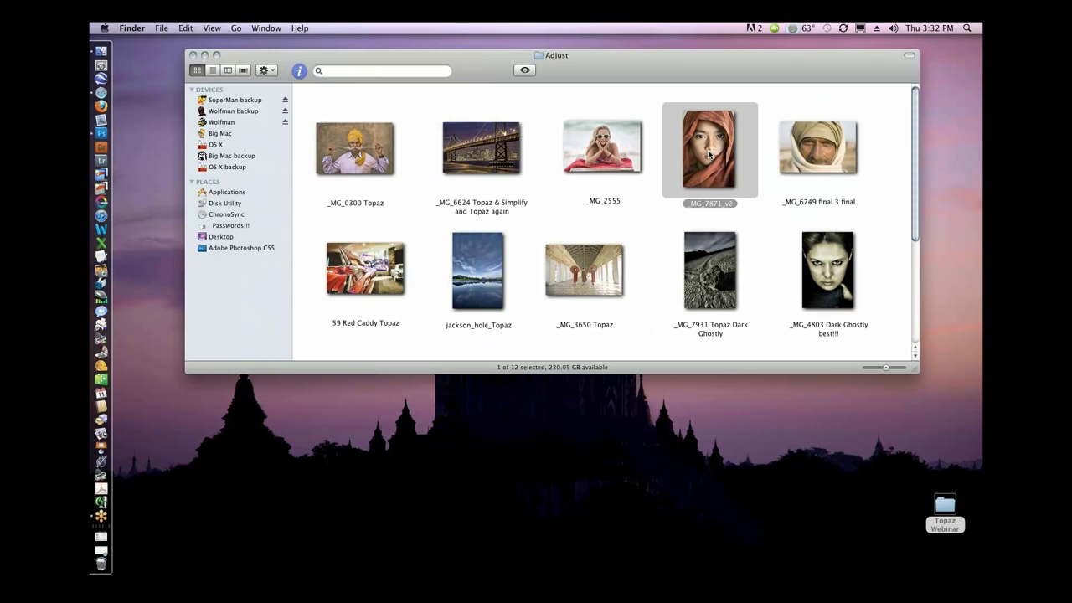
pyautogui.doubleClick(710, 153)
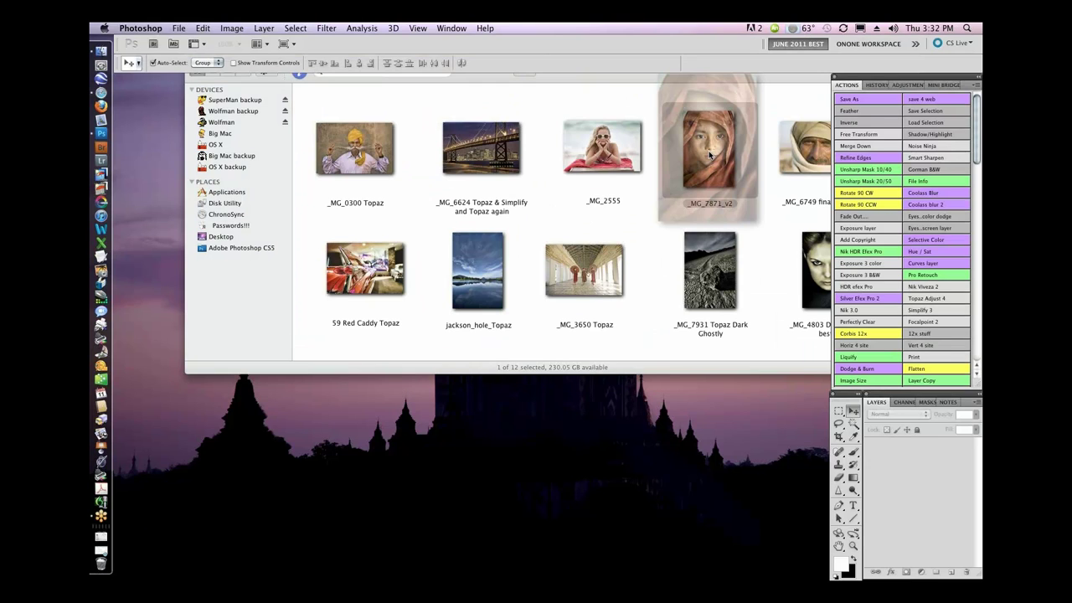
# Step: Close the Adjust folder window and bring the _MG_7871_v2 photo to the front in Photoshop
pyautogui.click(763, 255)
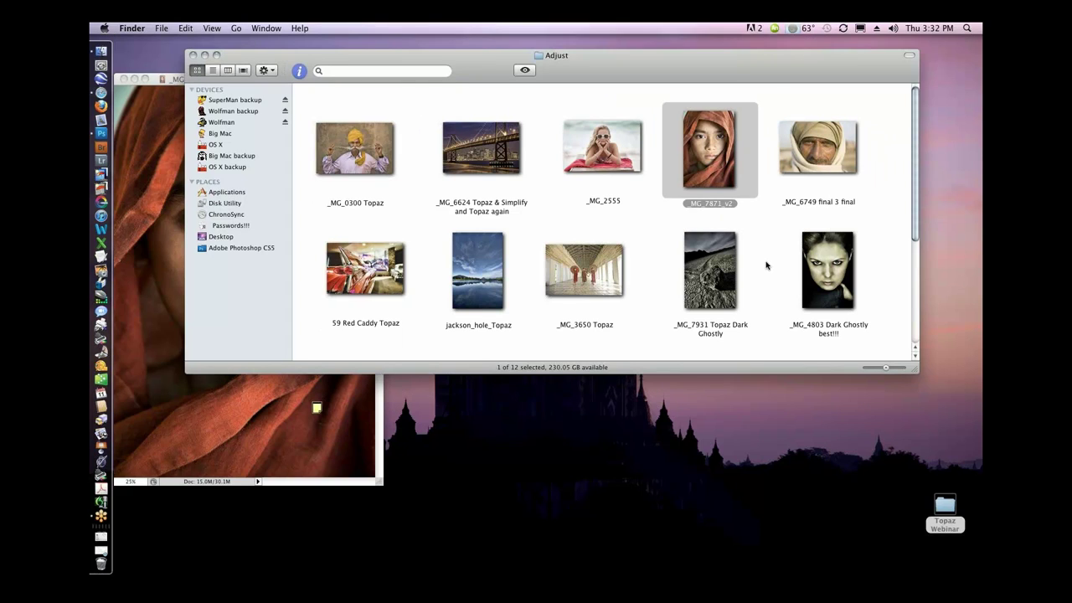
pyautogui.press('super+w')
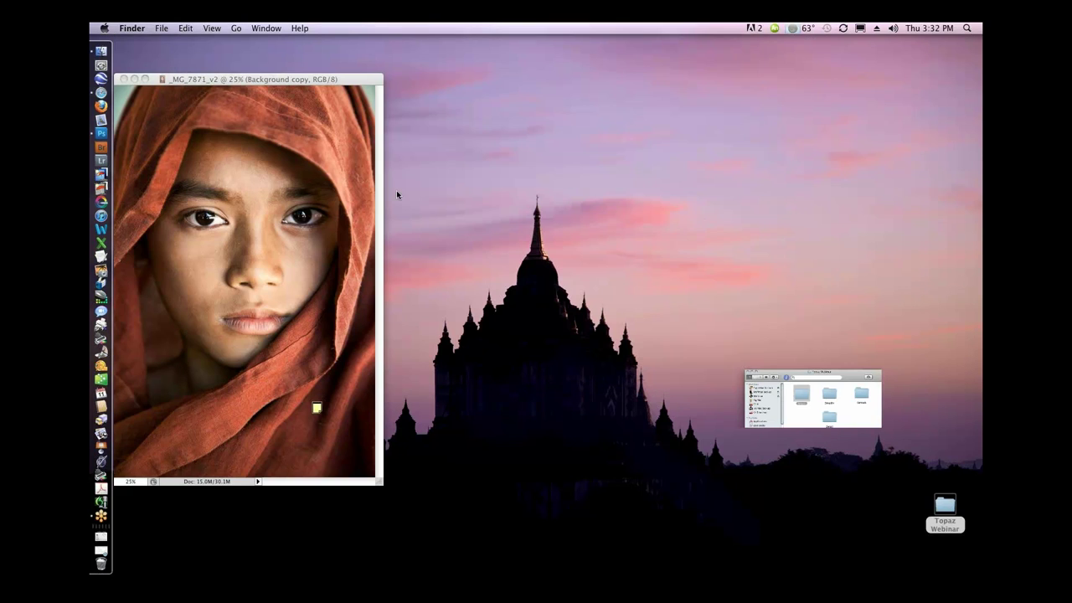
pyautogui.click(311, 83)
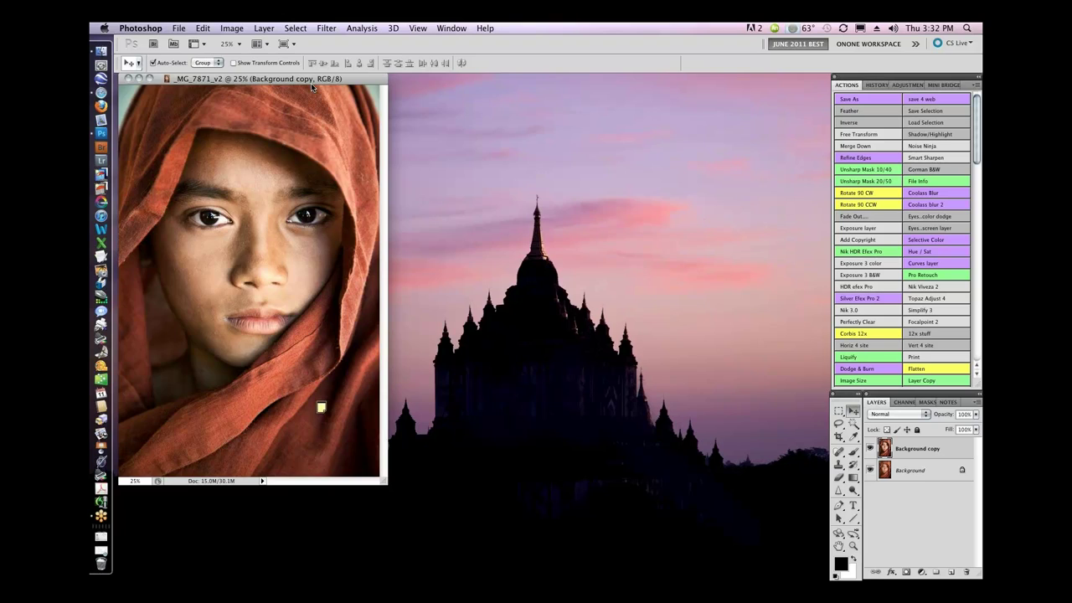
# Step: Move the portrait's document window to the middle of the workspace and place its note icon near the photo's lower-right corner
pyautogui.moveTo(311, 83); pyautogui.dragTo(588, 117)
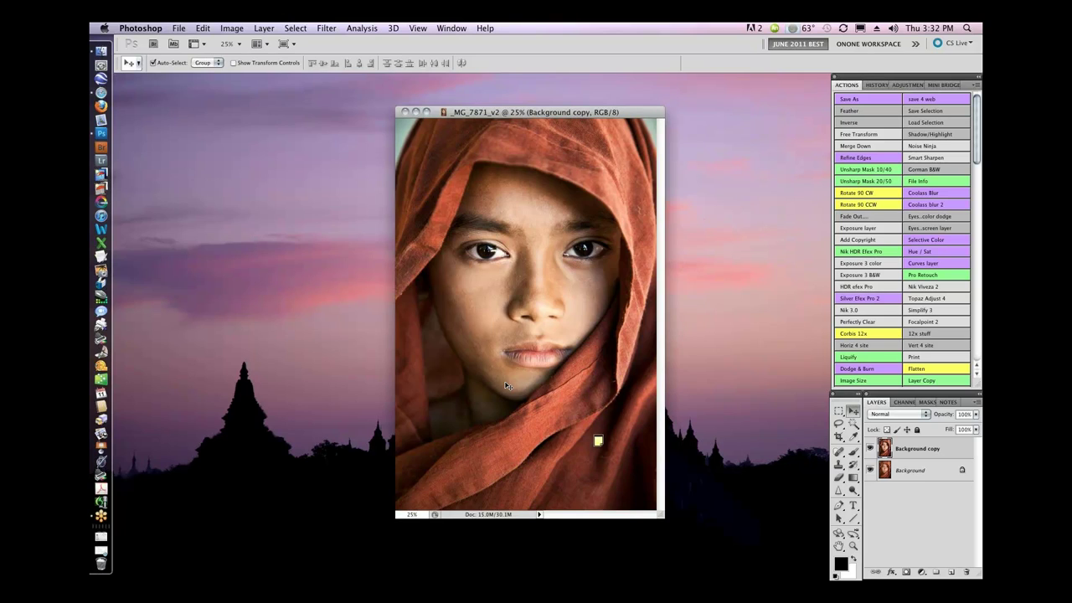
pyautogui.moveTo(601, 453); pyautogui.dragTo(635, 481)
pyautogui.moveTo(578, 115); pyautogui.dragTo(560, 113)
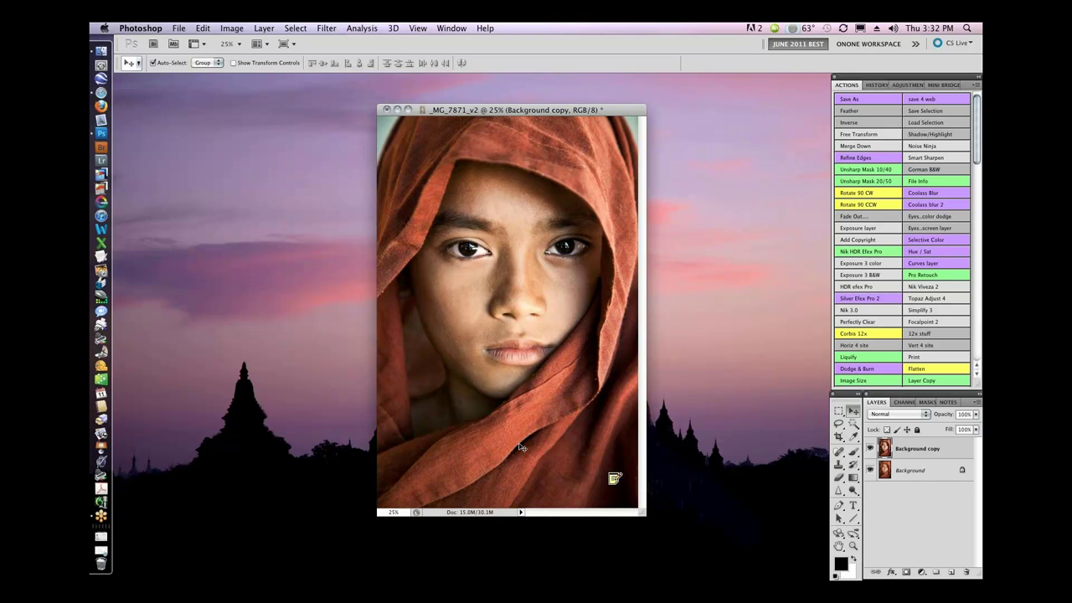
# Step: Compare the Background copy layer with the original, leave it hidden, and read the note attached to the photo
pyautogui.click(869, 449)
pyautogui.click(871, 449)
pyautogui.click(871, 449)
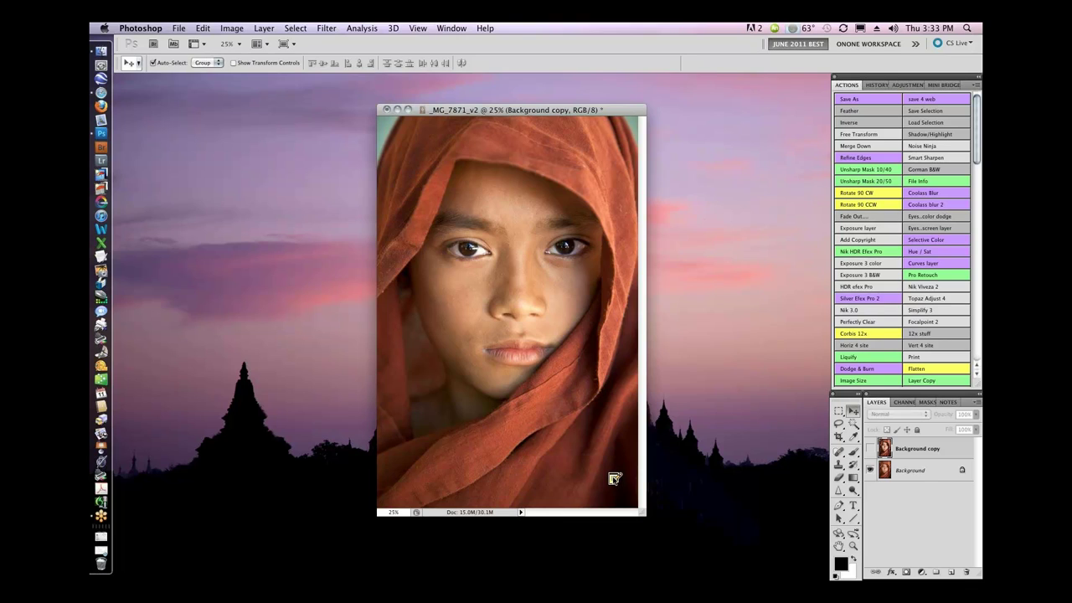
pyautogui.doubleClick(614, 479)
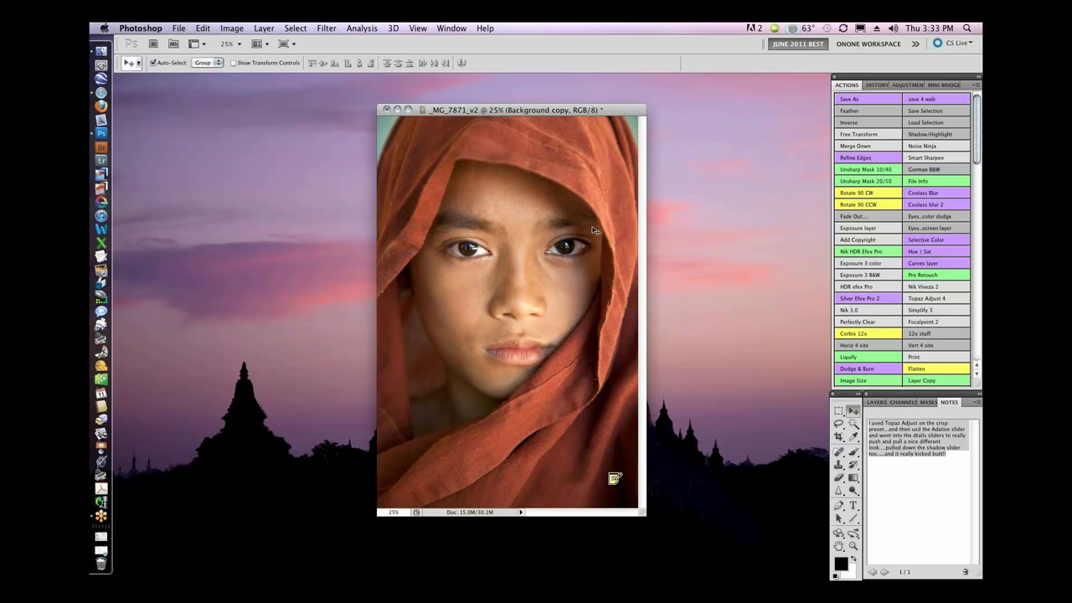
pyautogui.click(876, 403)
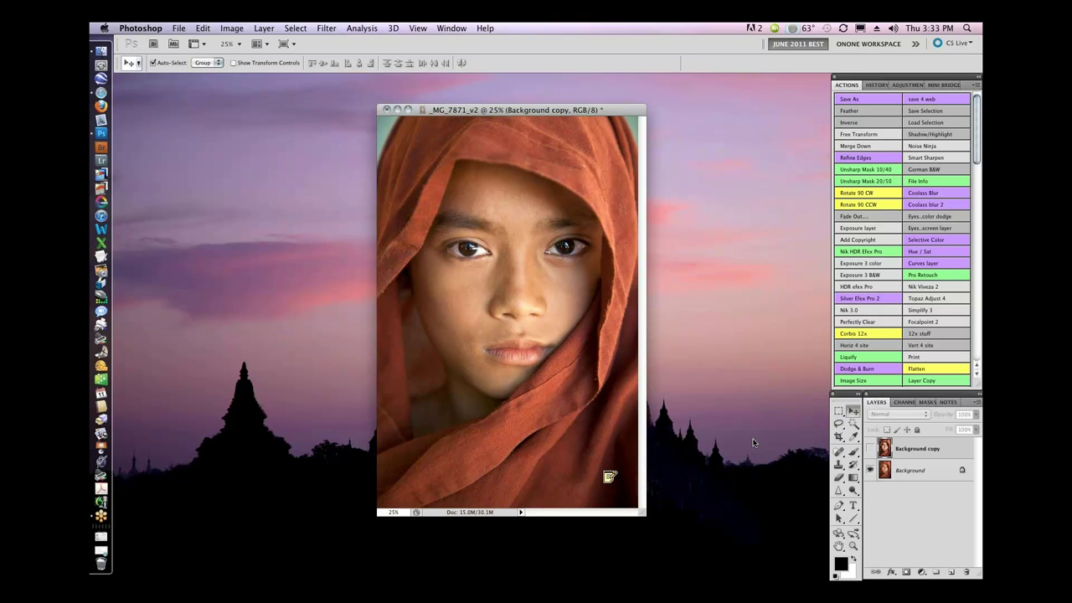
# Step: Flatten the image, discarding the hidden layer, and duplicate the remaining layer
pyautogui.click(922, 371)
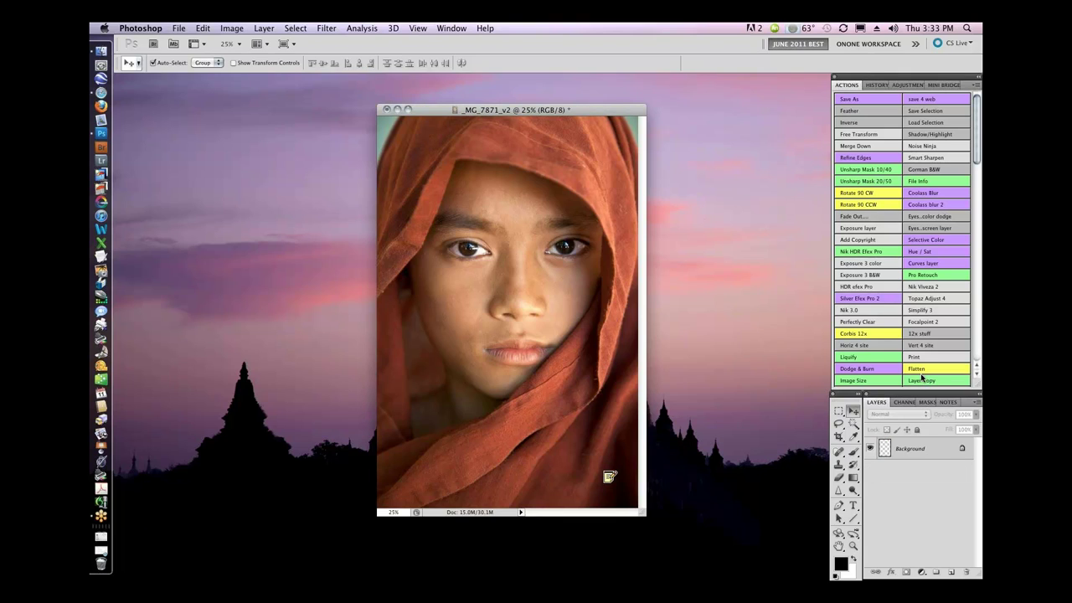
pyautogui.click(923, 381)
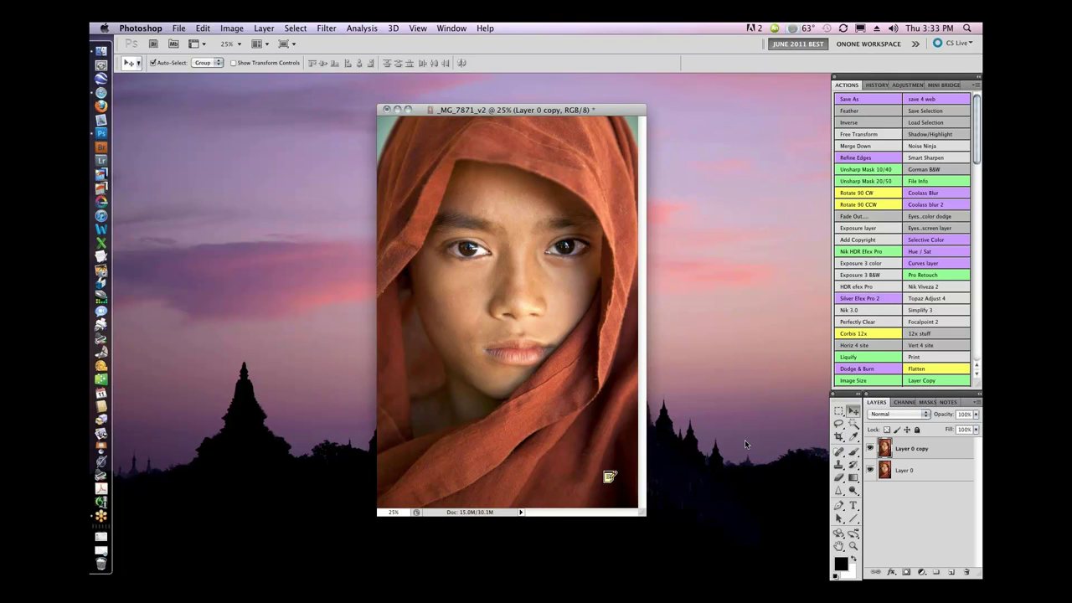
# Step: Open the Topaz Adjust 4 filter on the copied layer and reset all of its settings
pyautogui.click(264, 28)
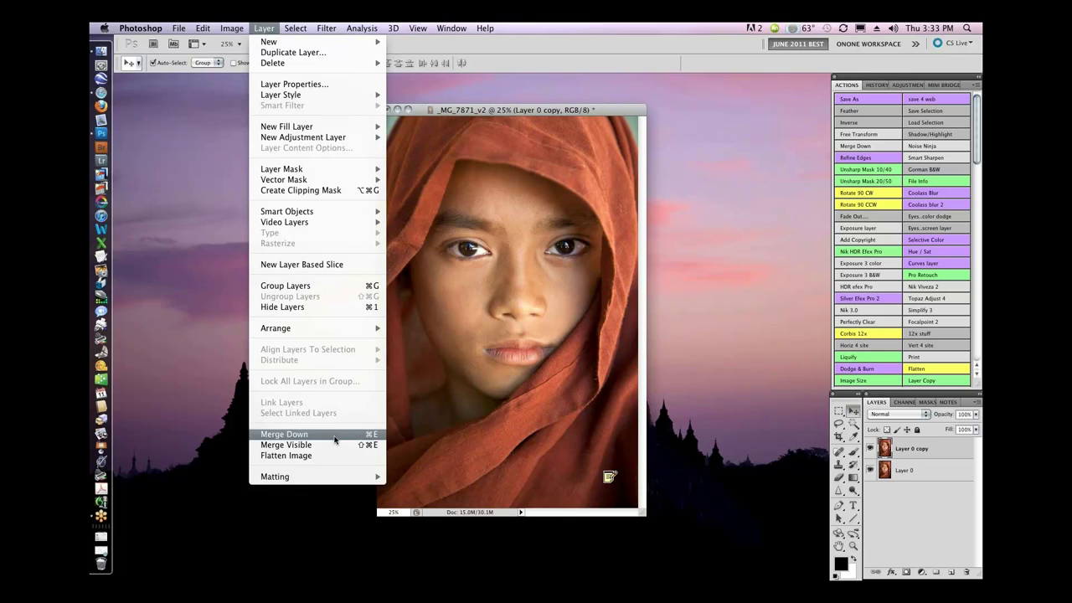
pyautogui.moveTo(320, 31)
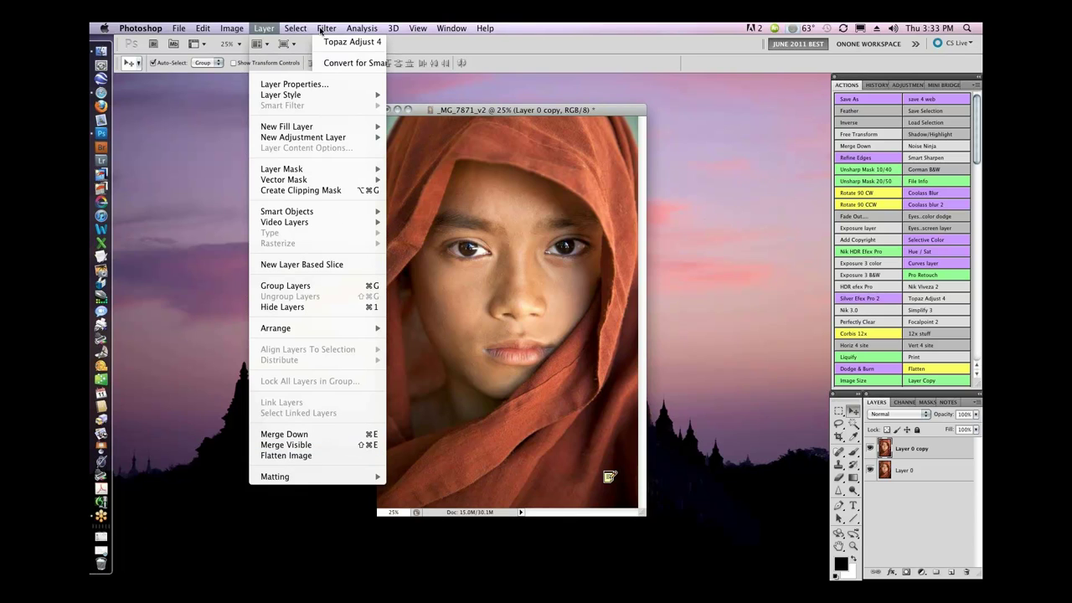
pyautogui.moveTo(393, 437)
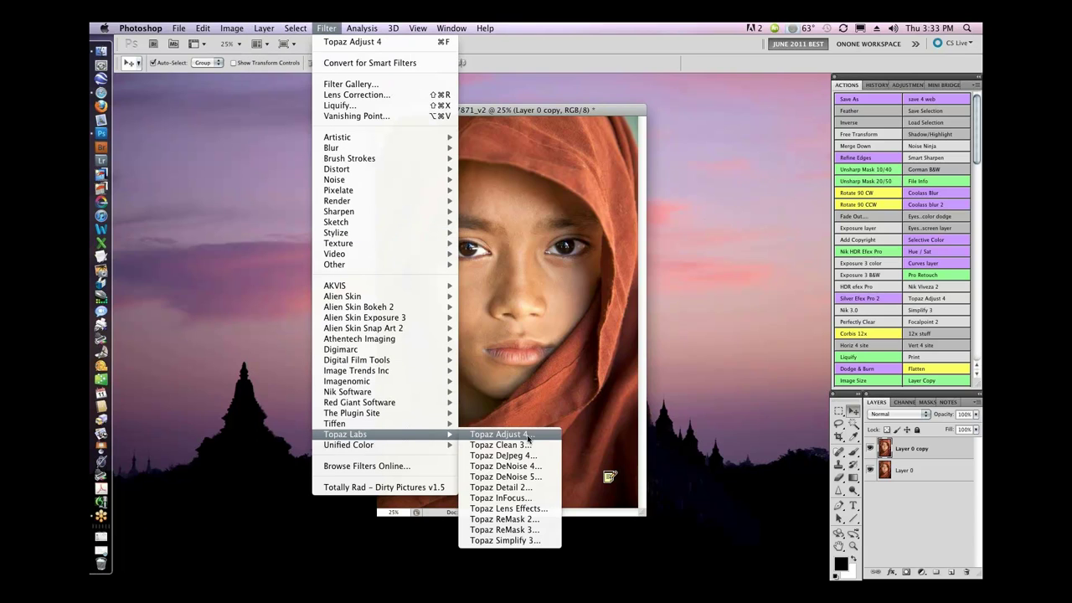
pyautogui.click(498, 434)
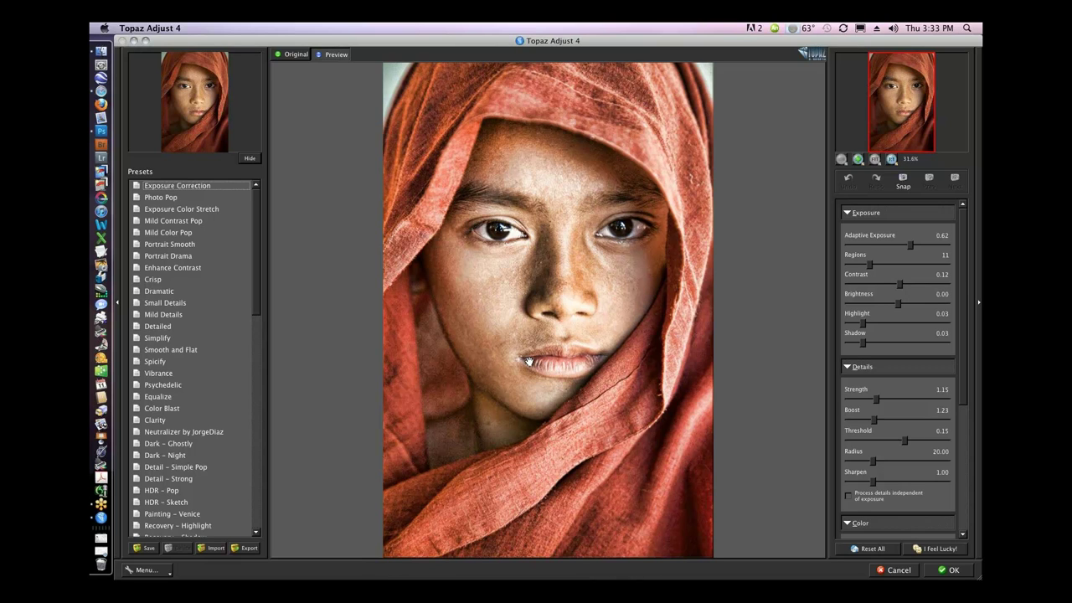
pyautogui.click(874, 547)
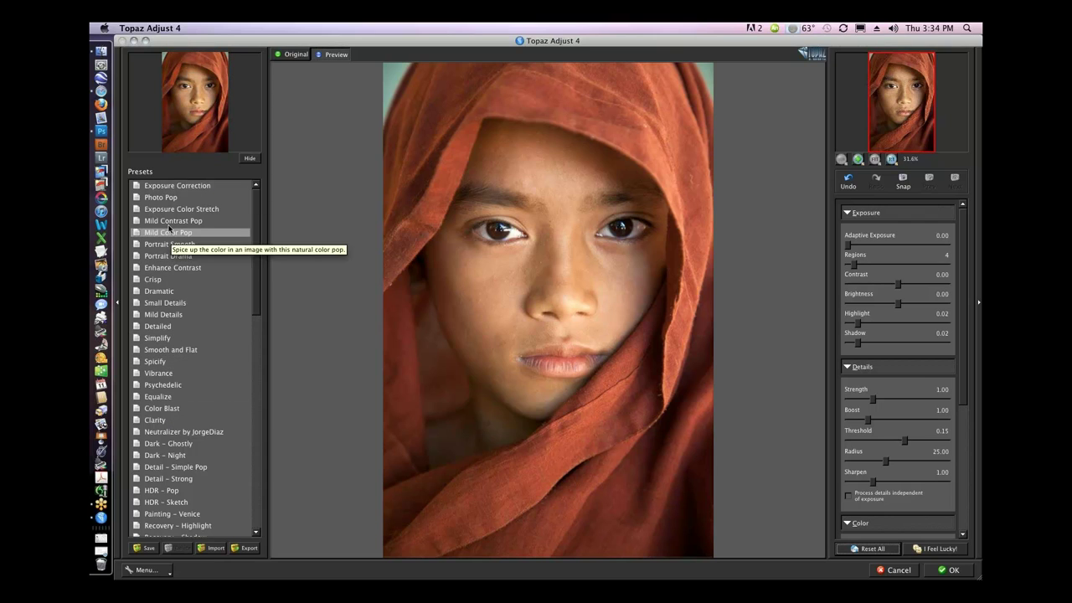
# Step: Try the Crisp preset and the Portrait Smooth preset, with the latter's Adaptive Exposure set to 0.42
pyautogui.click(157, 281)
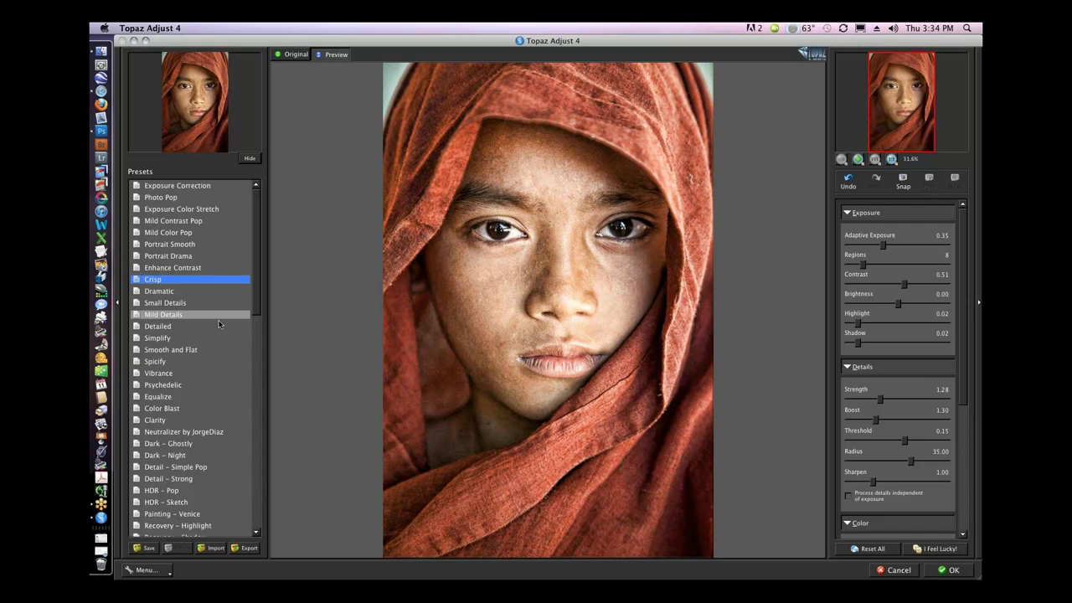
pyautogui.click(184, 243)
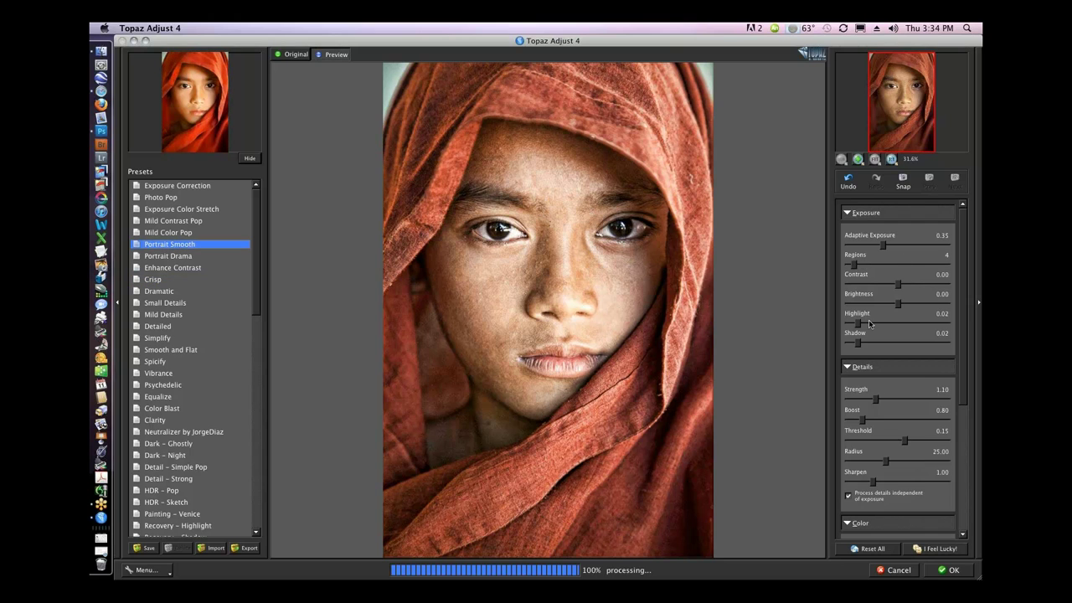
pyautogui.moveTo(883, 245); pyautogui.dragTo(890, 245)
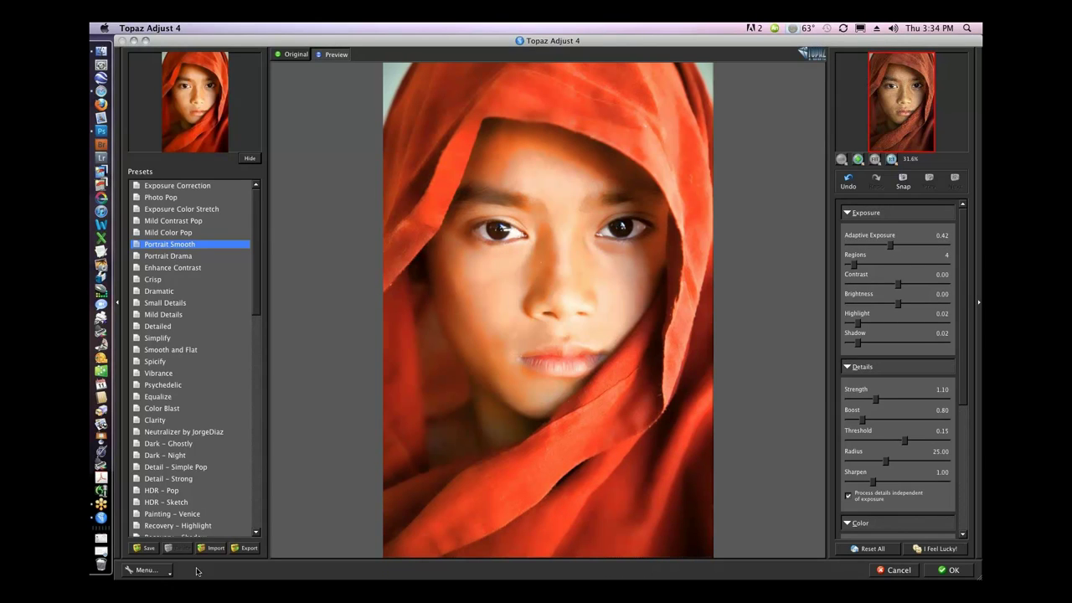
pyautogui.click(149, 549)
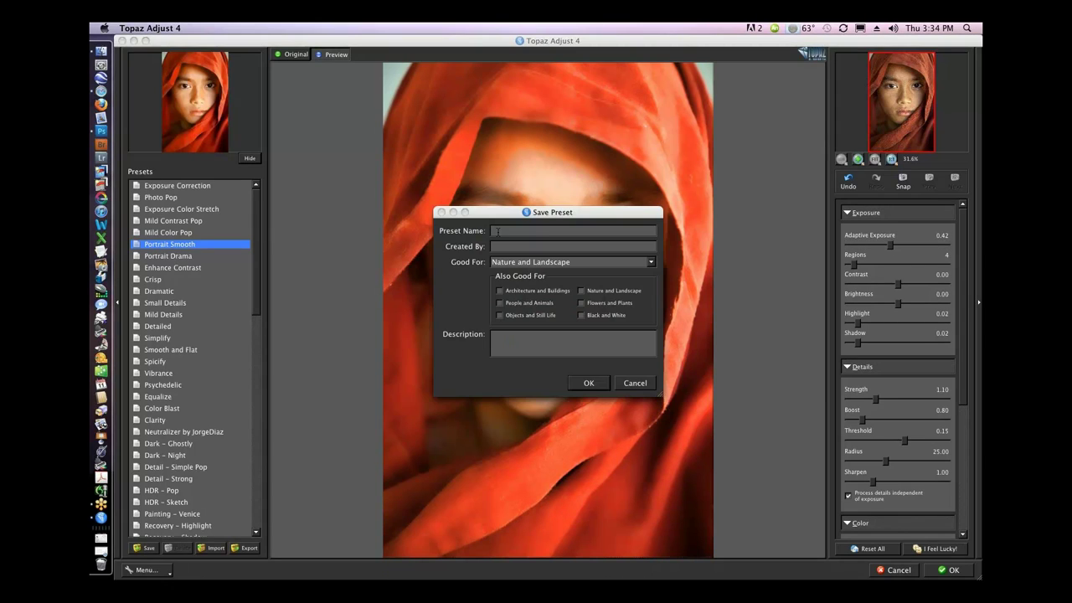
pyautogui.click(652, 263)
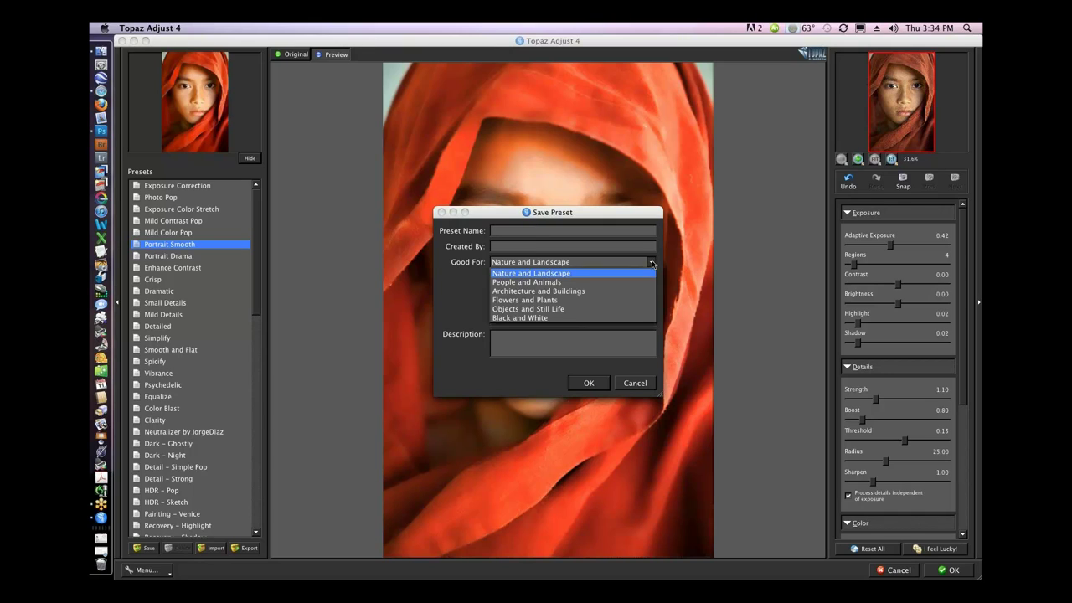
pyautogui.click(653, 262)
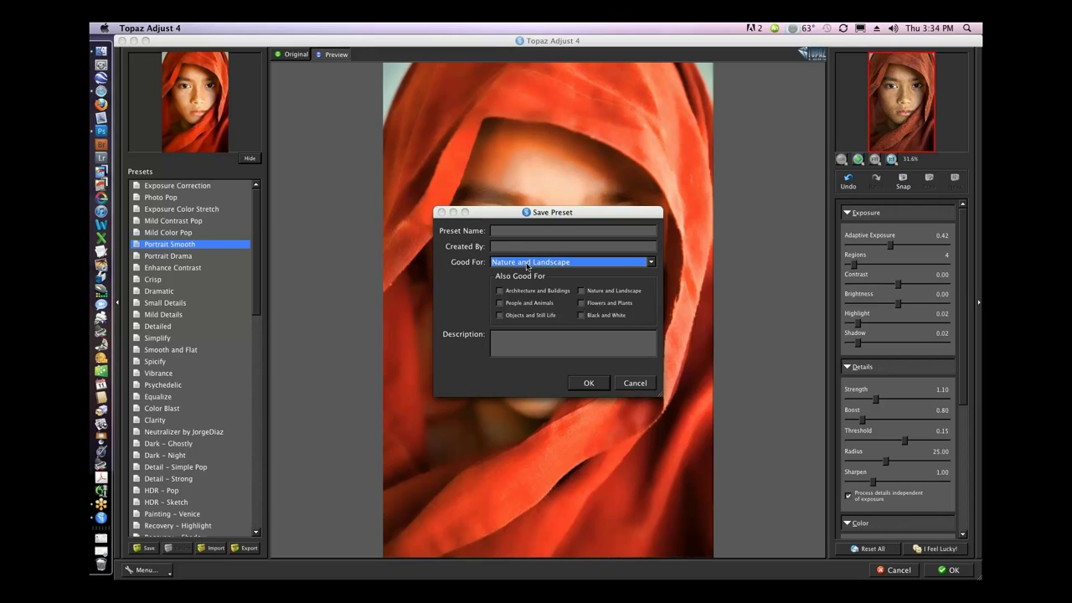
pyautogui.click(496, 246)
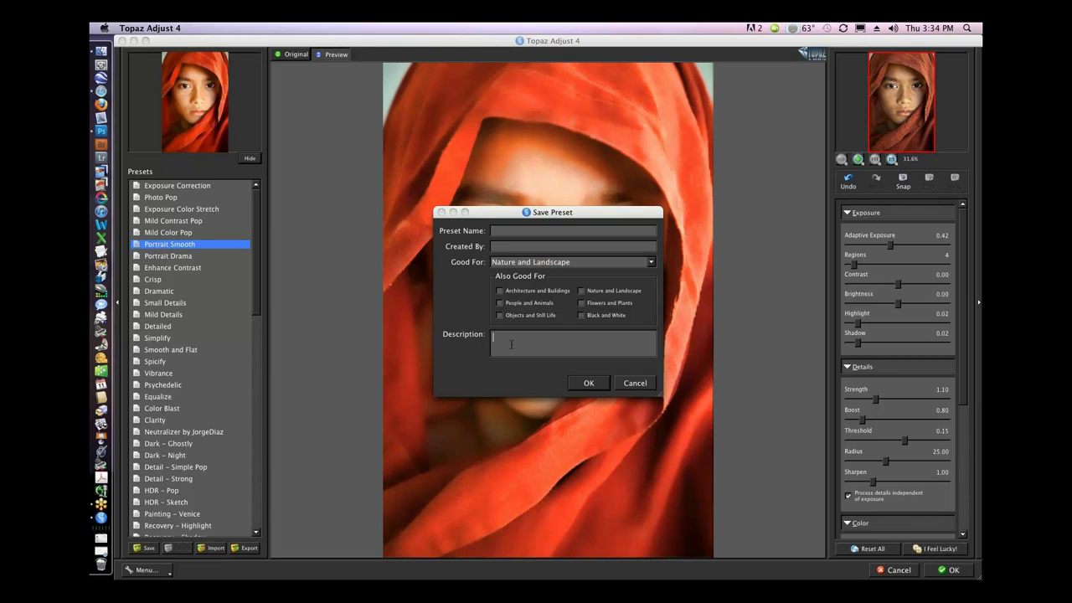
pyautogui.click(634, 385)
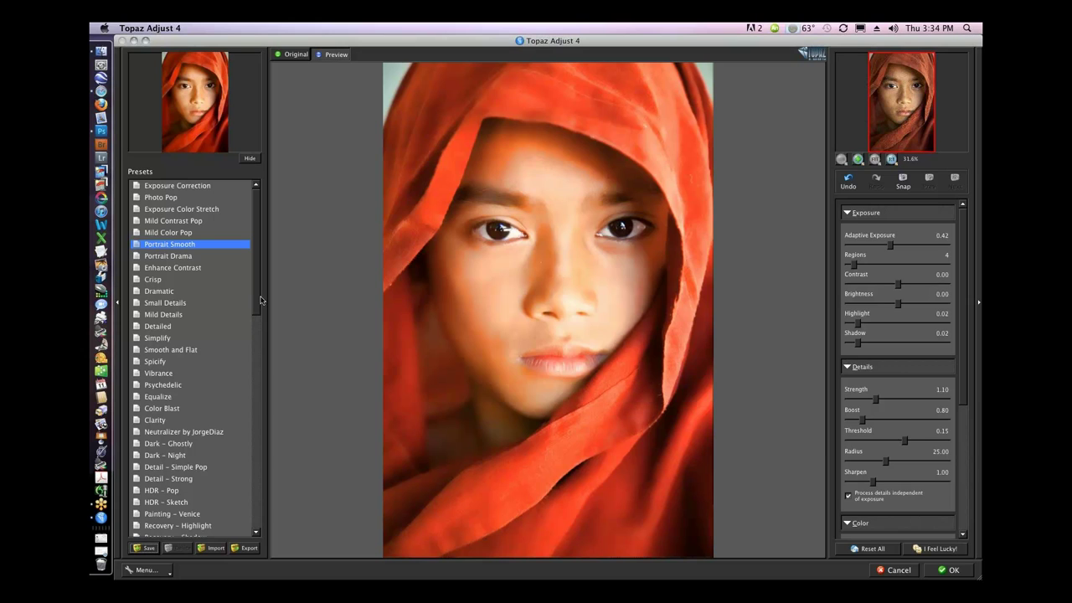
# Step: Look through the installed presets and apply Crisp to the portrait
pyautogui.scroll(-5, 257, 318)
pyautogui.scroll(-4, 210, 369)
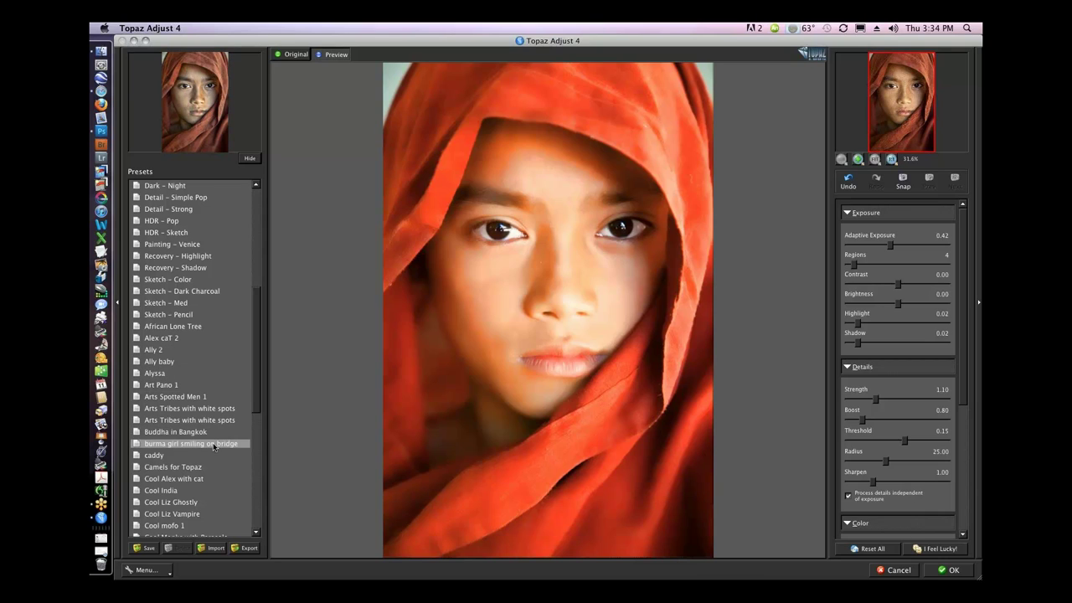
pyautogui.moveTo(257, 361); pyautogui.dragTo(257, 404)
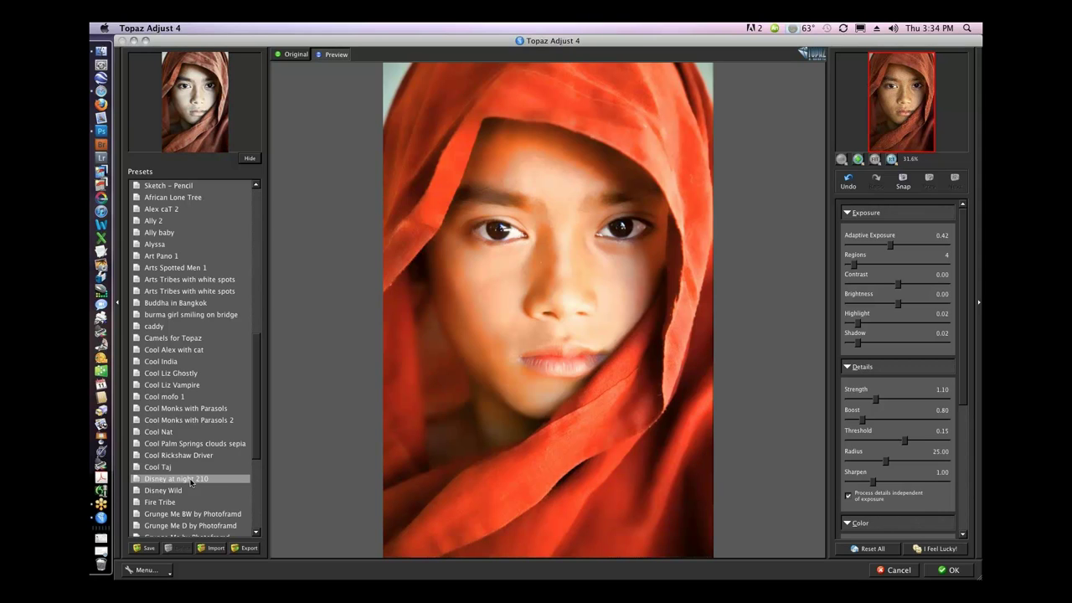
pyautogui.scroll(-5, 224, 487)
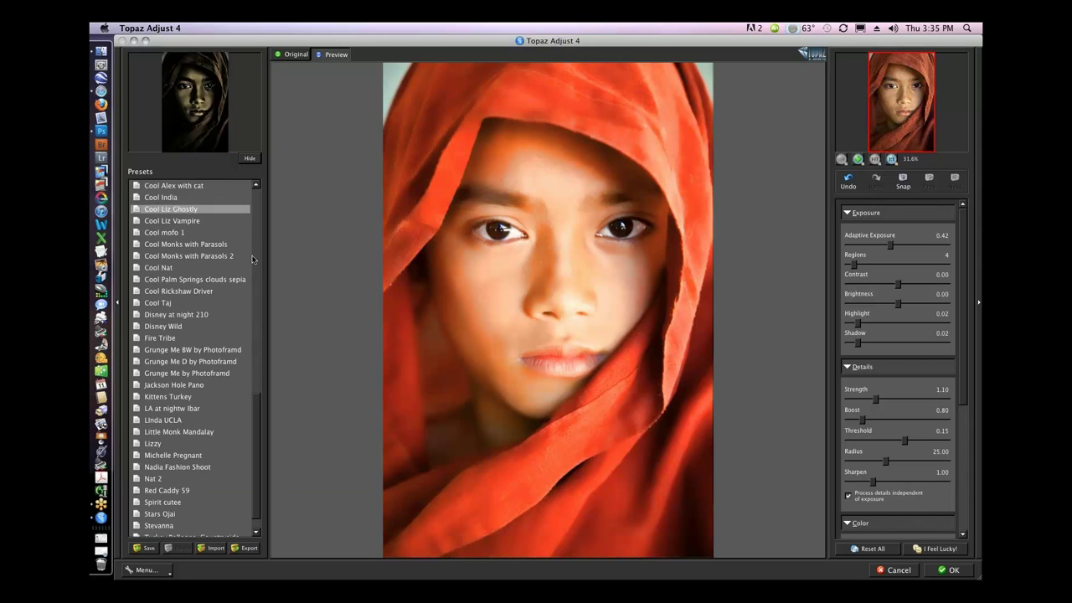
pyautogui.scroll(15, 256, 288)
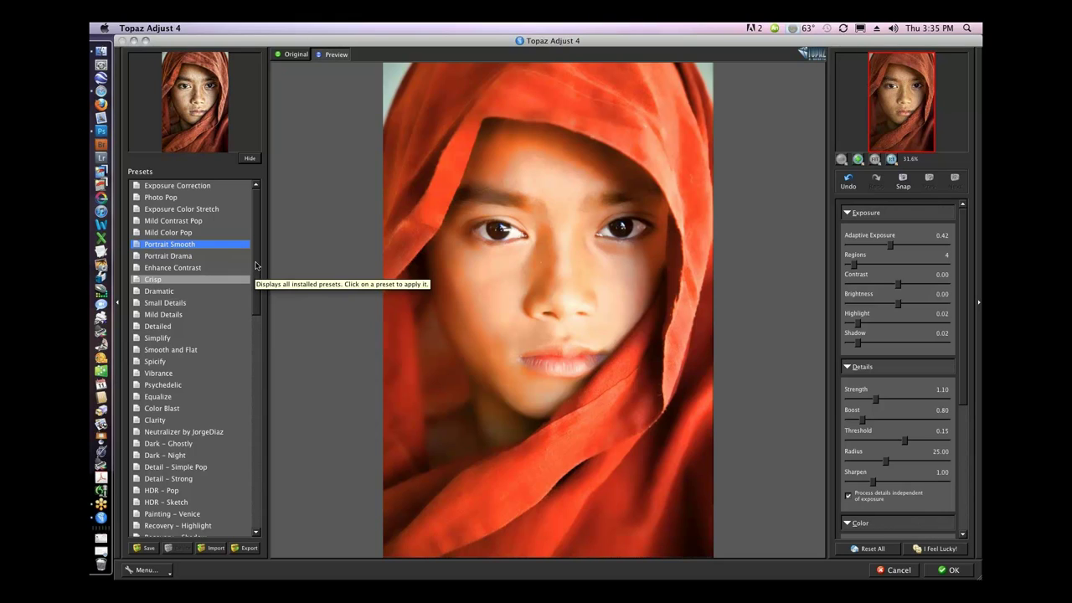
pyautogui.click(172, 282)
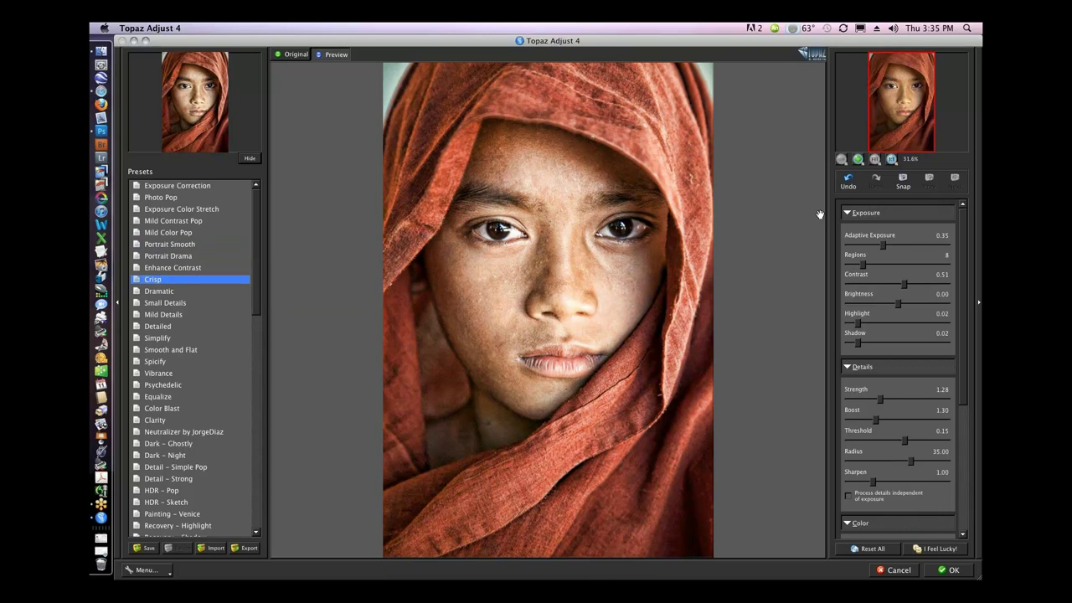
# Step: Set the detail Strength to 1.22, the detail Boost to 1.13 and the exposure Brightness to -0.4
pyautogui.moveTo(876, 420); pyautogui.dragTo(877, 402)
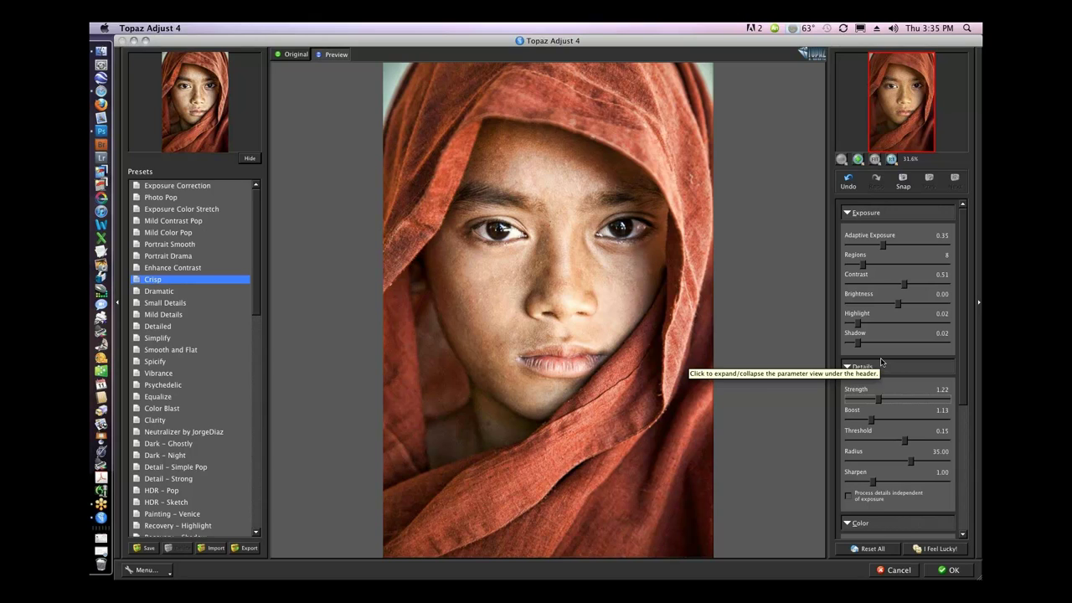
pyautogui.moveTo(898, 305); pyautogui.dragTo(893, 306)
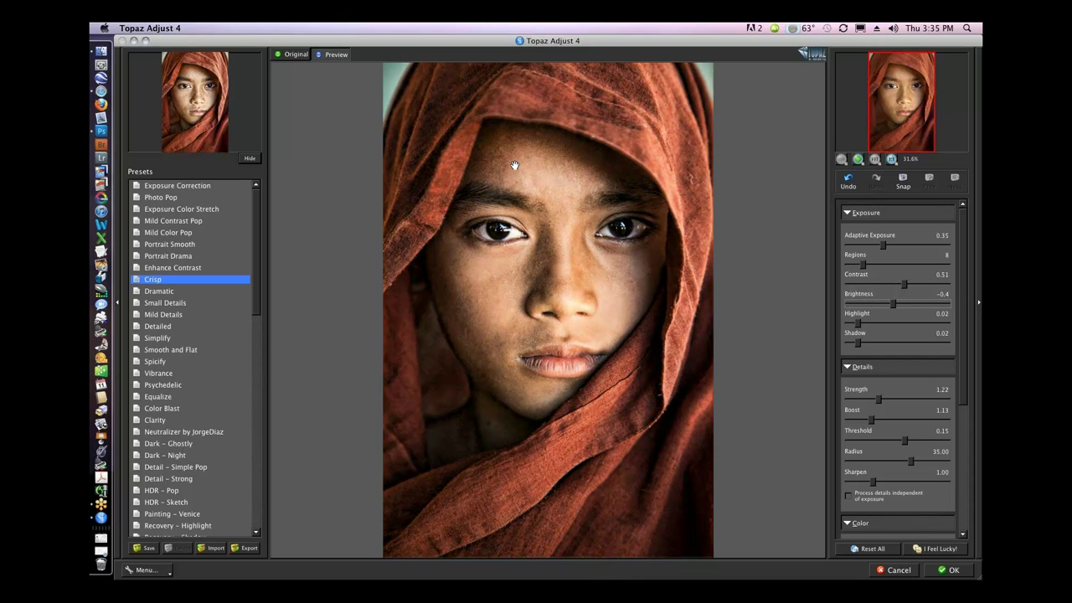
# Step: Test a strong Adaptive Saturation in the color settings and settle on 0.08
pyautogui.click(849, 367)
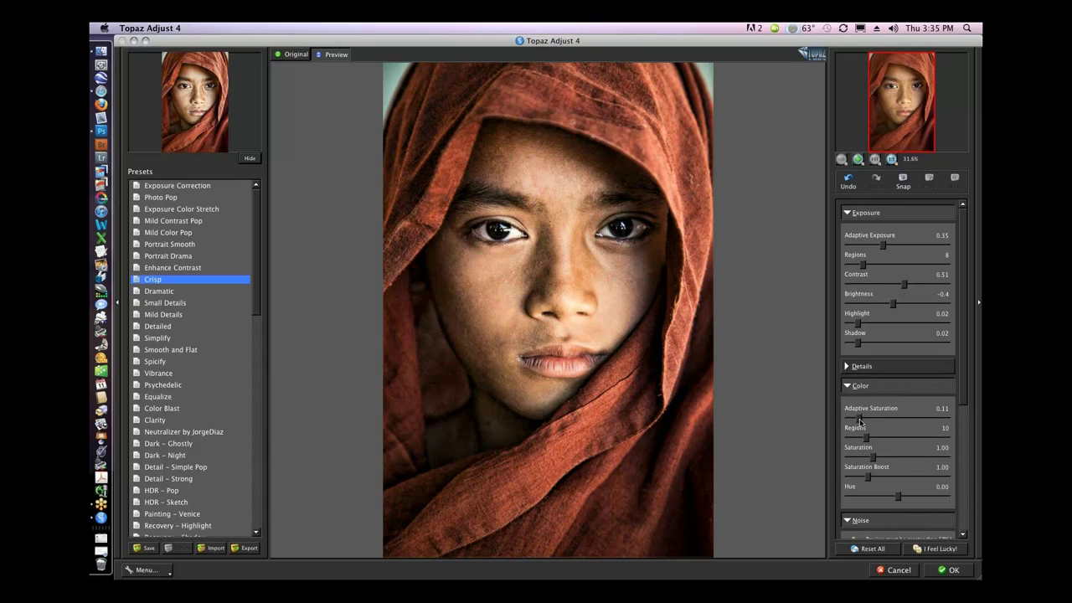
pyautogui.moveTo(858, 422); pyautogui.dragTo(898, 421)
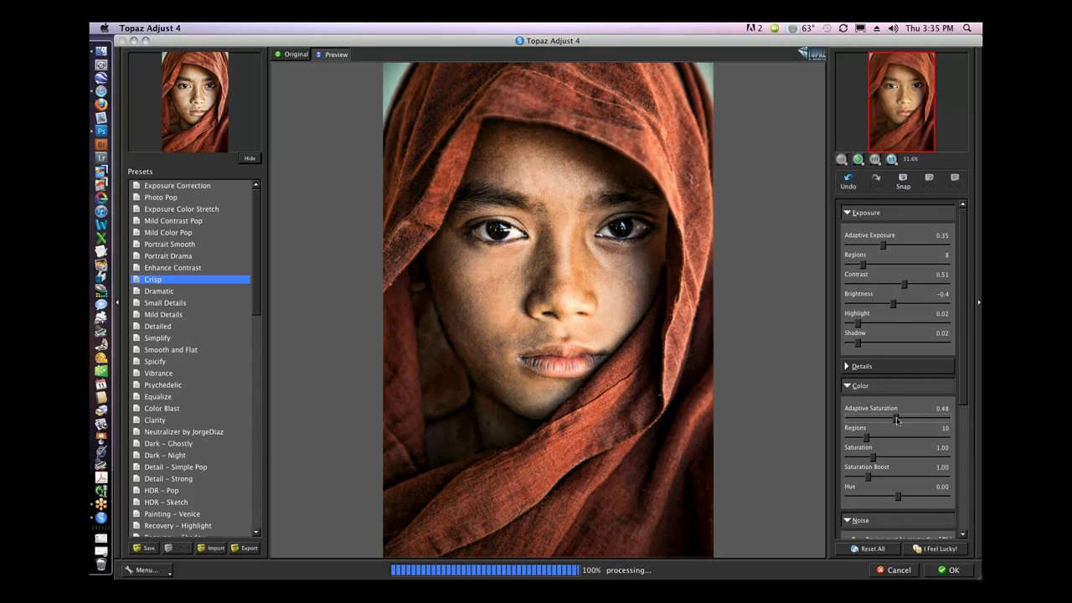
pyautogui.moveTo(897, 420); pyautogui.dragTo(855, 419)
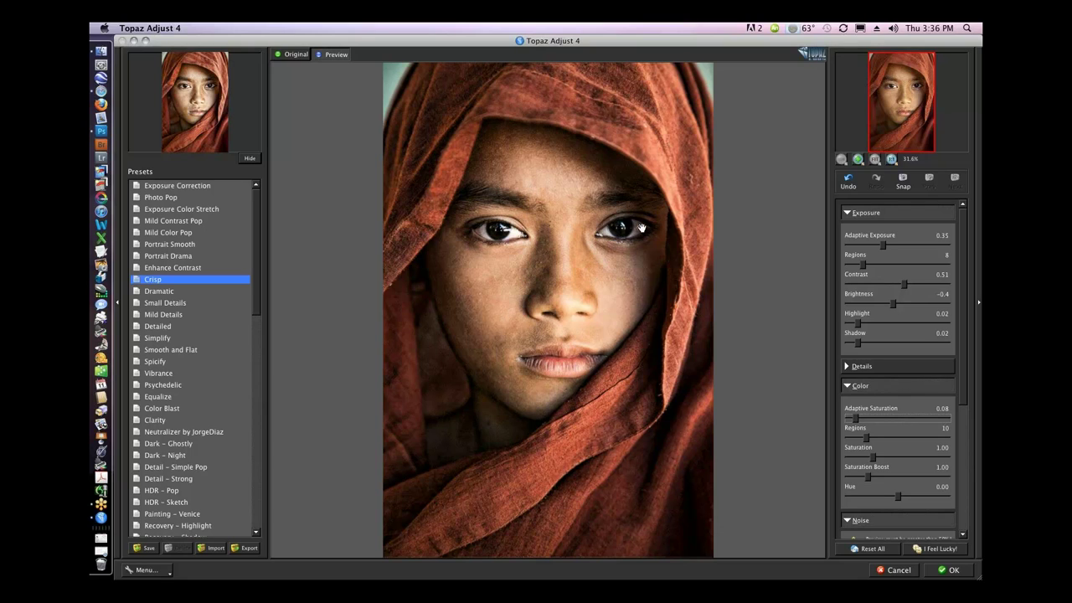
# Step: Set the detail Strength to 1.09 and the exposure Contrast to 0.22
pyautogui.click(847, 366)
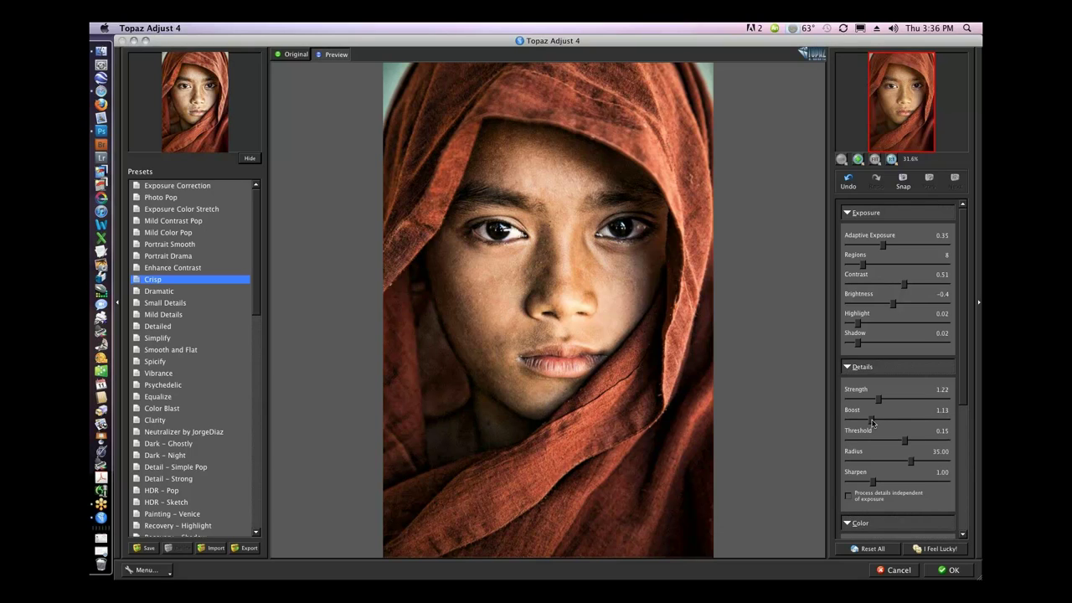
pyautogui.moveTo(879, 400); pyautogui.dragTo(876, 402)
pyautogui.moveTo(905, 285); pyautogui.dragTo(902, 286)
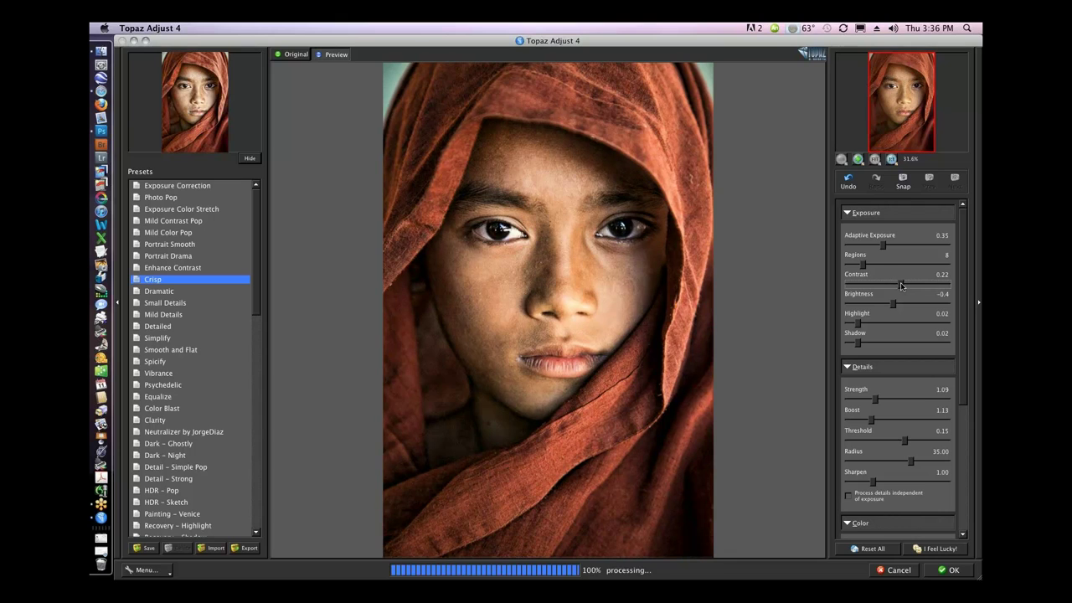
# Step: Compare the adjusted preview with the original photo and set the detail Boost to 1.04
pyautogui.click(675, 438)
pyautogui.click(675, 437)
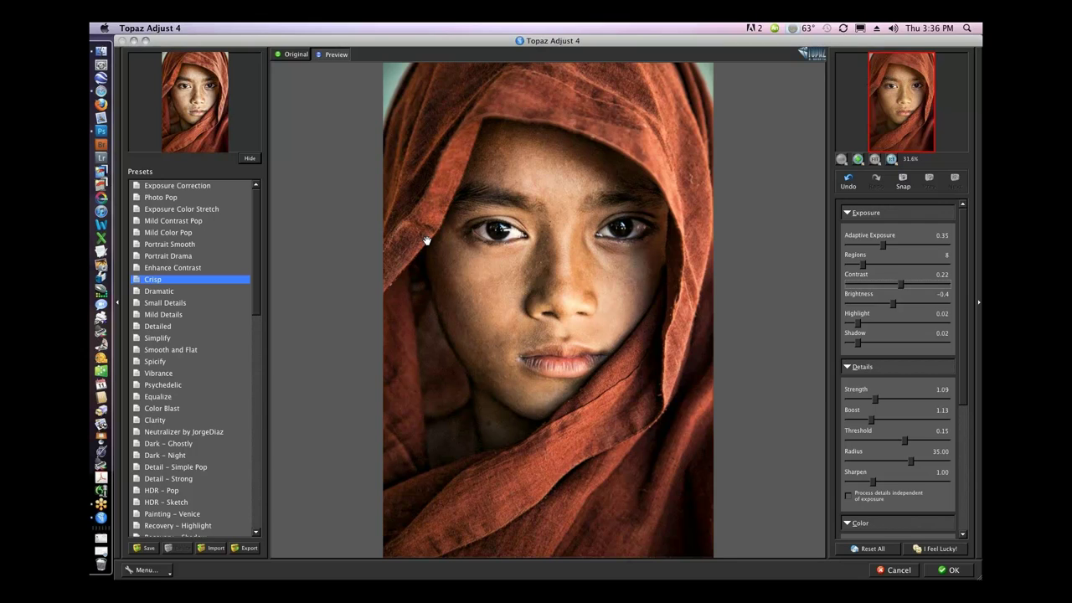
pyautogui.click(639, 392)
pyautogui.moveTo(873, 420); pyautogui.dragTo(869, 423)
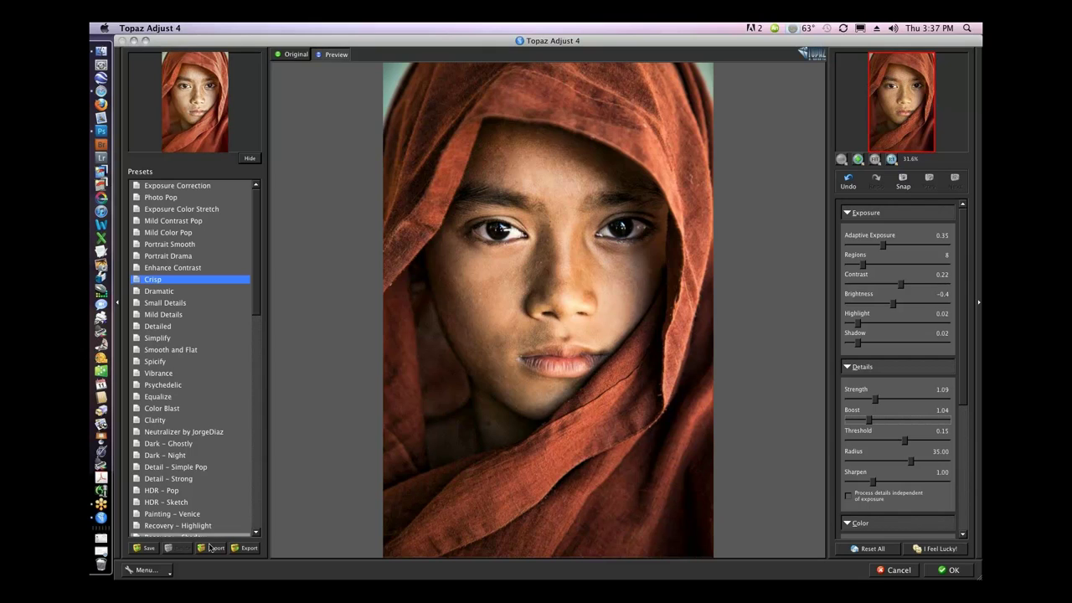
# Step: Save the current settings as a preset named "Monk boy by school", marked good for Nature and Landscape
pyautogui.click(151, 551)
pyautogui.write('Monk')
pyautogui.write('ey')
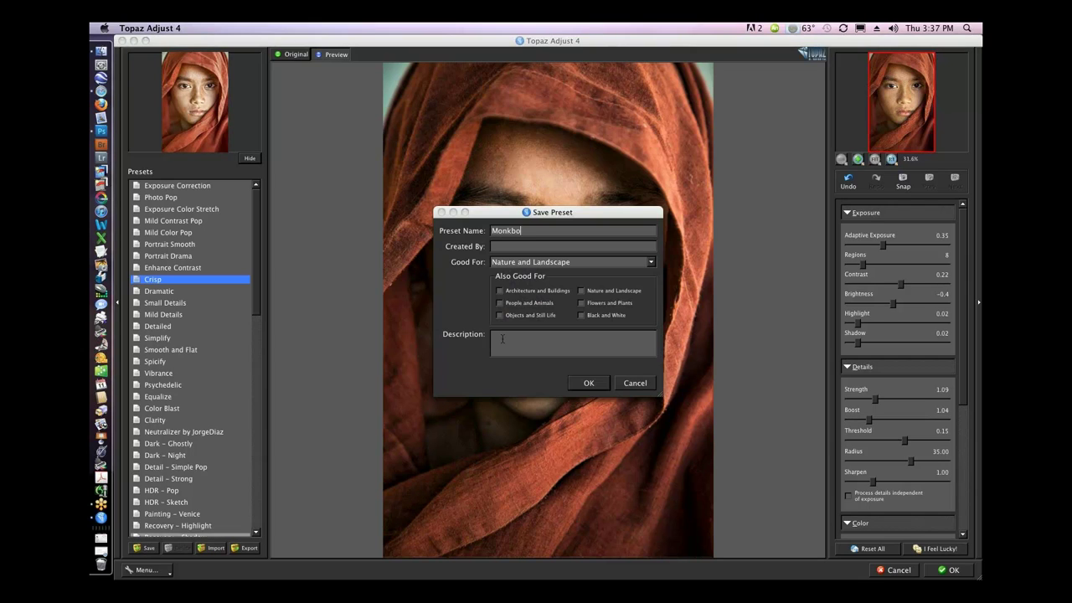
pyautogui.press('BackSpace')
pyautogui.press('BackSpace')
pyautogui.write('boy')
pyautogui.write(' with')
pyautogui.press('BackSpace')
pyautogui.press('BackSpace')
pyautogui.press('BackSpace')
pyautogui.write('by schoo')
pyautogui.click(653, 264)
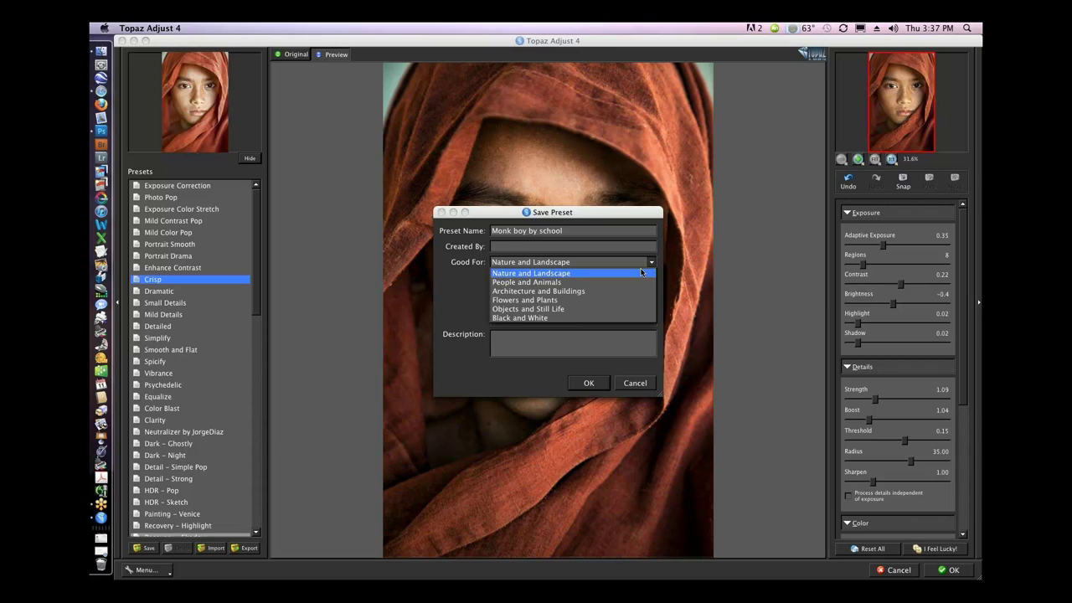
pyautogui.click(642, 273)
pyautogui.click(598, 386)
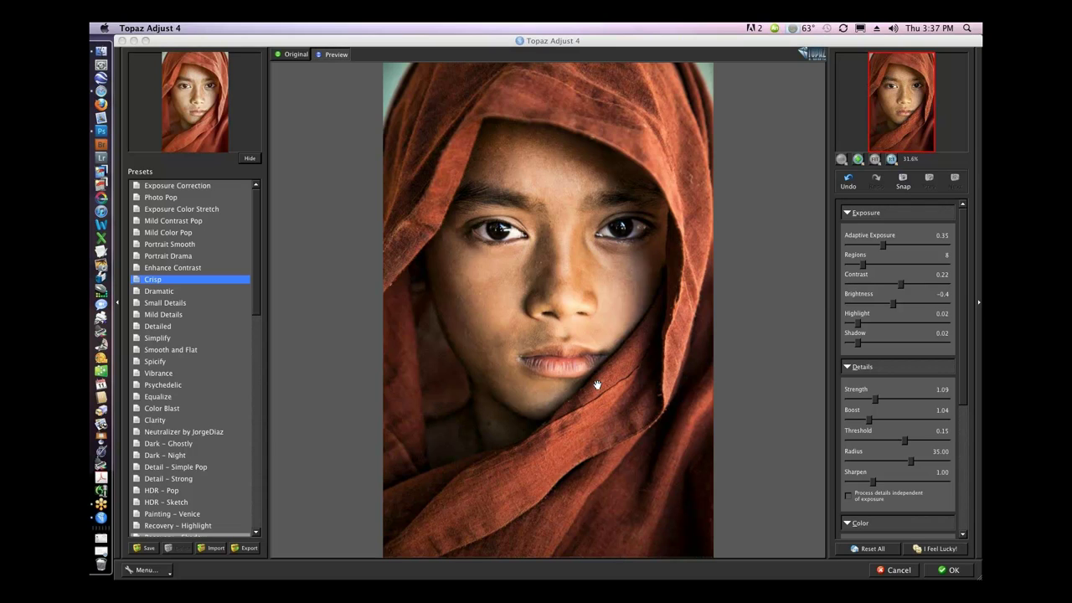
# Step: Compare two other saved presets on the portrait, including Cool Rickshaw Driver, and reapply the Monk boy by school preset
pyautogui.moveTo(255, 291); pyautogui.dragTo(168, 388)
pyautogui.click(217, 526)
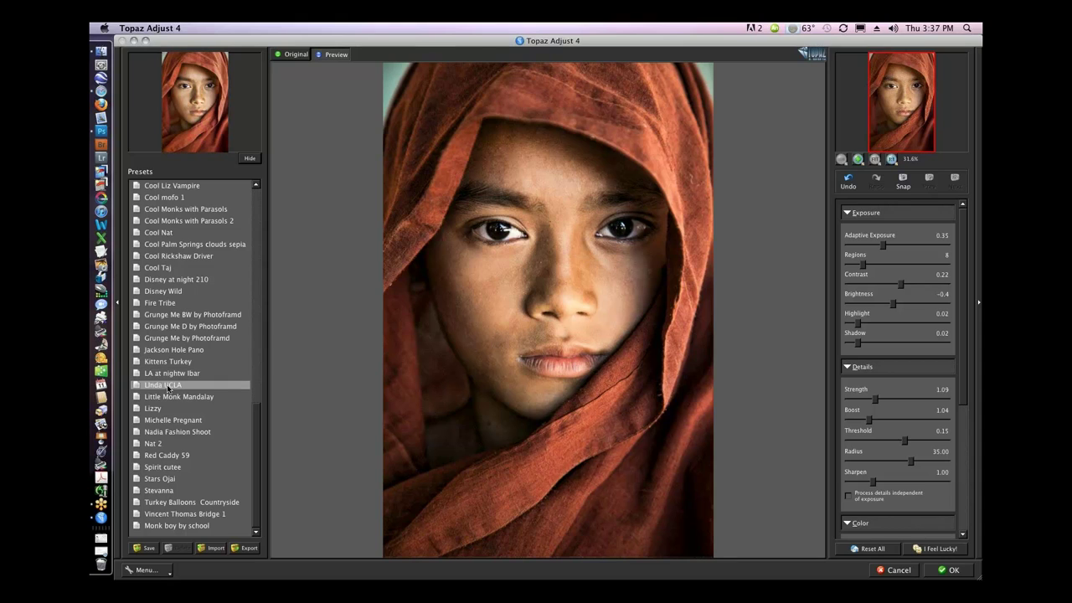
pyautogui.click(167, 388)
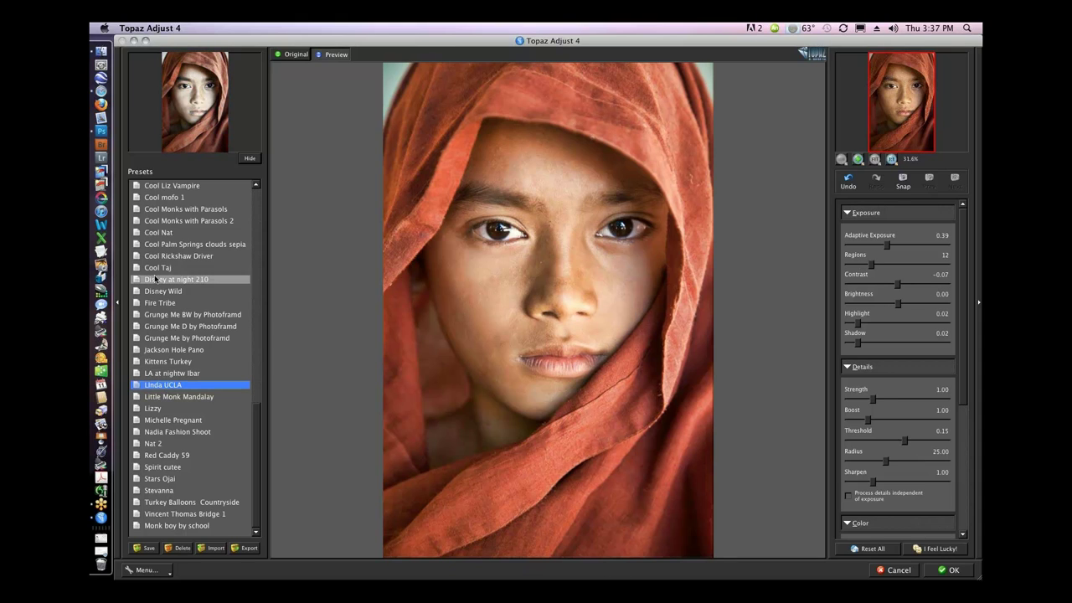
pyautogui.click(163, 256)
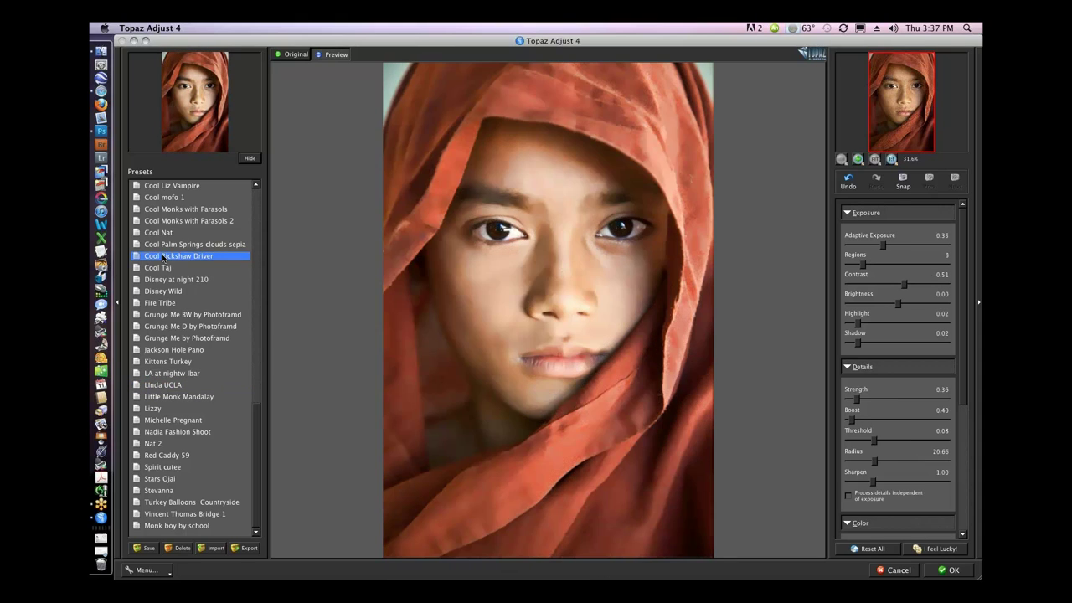
pyautogui.click(173, 526)
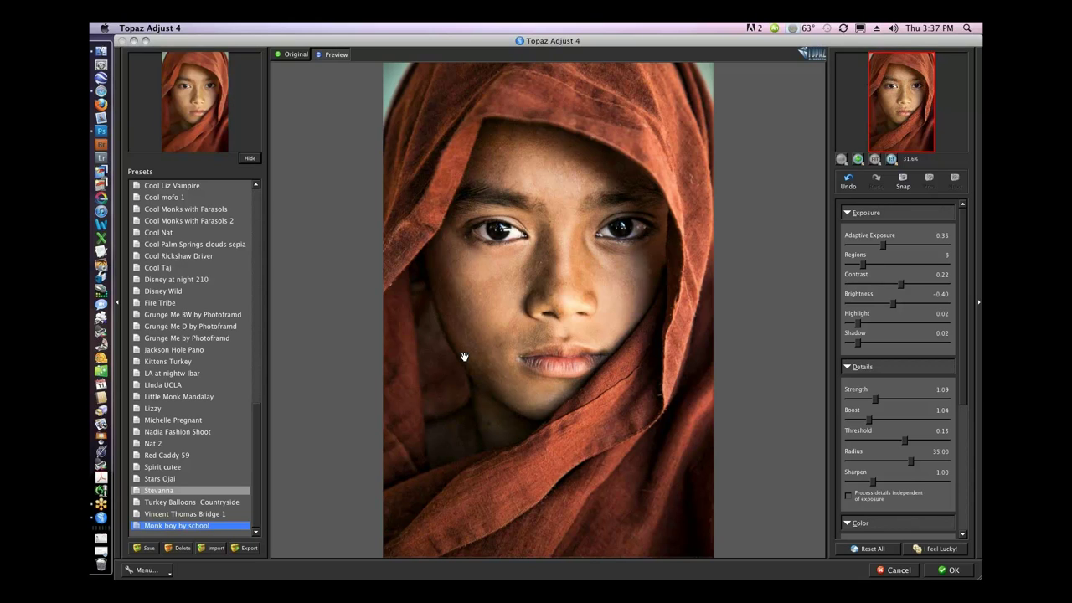
# Step: Leave Topaz Adjust without applying the effect and close the portrait without saving it
pyautogui.click(897, 571)
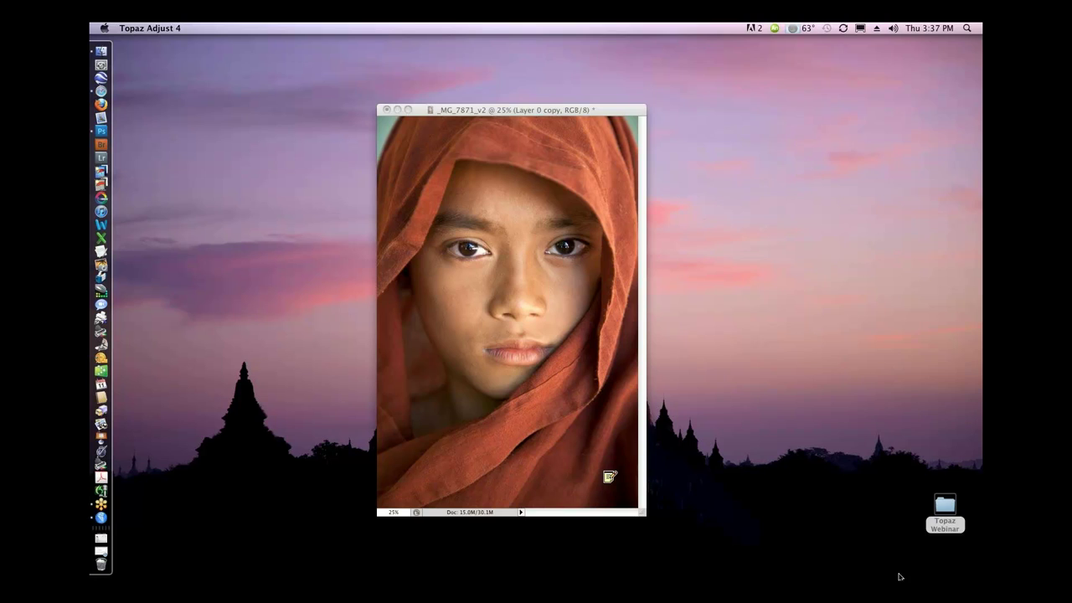
pyautogui.press('super+q')
pyautogui.press('super+d')
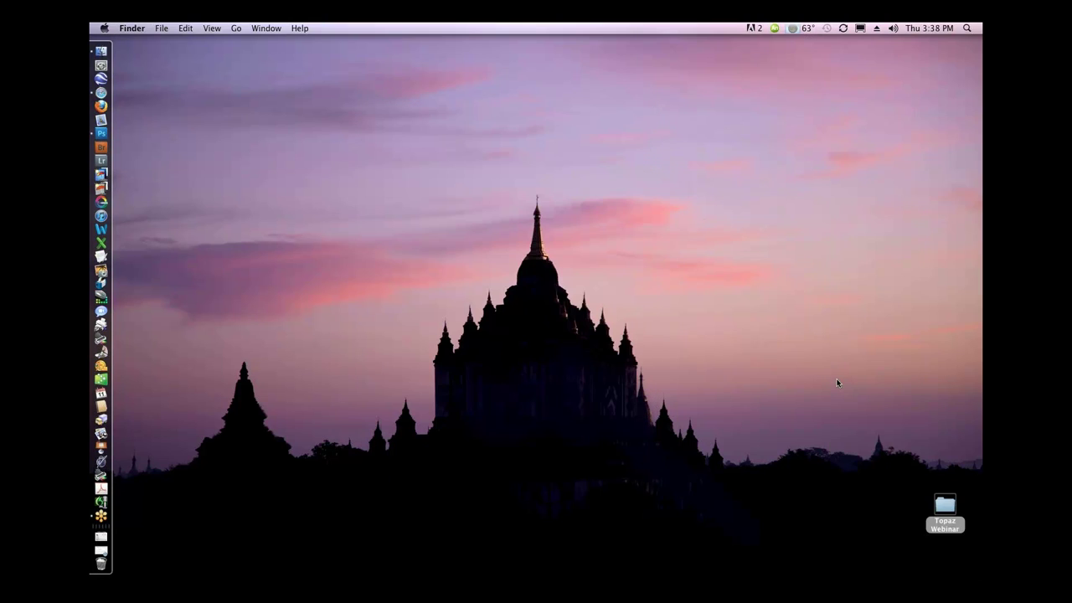
# Step: Open the leopard image africa04 Topaz Detail from the Detail folder inside Topaz Webinar and reposition its window
pyautogui.doubleClick(945, 506)
pyautogui.click(629, 266)
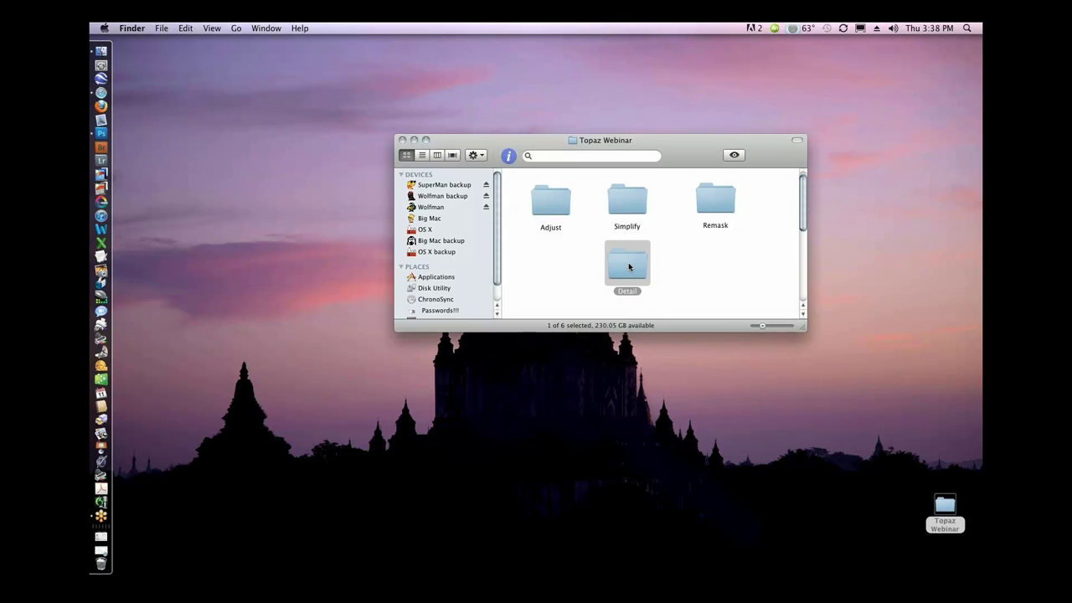
pyautogui.doubleClick(629, 266)
pyautogui.click(604, 136)
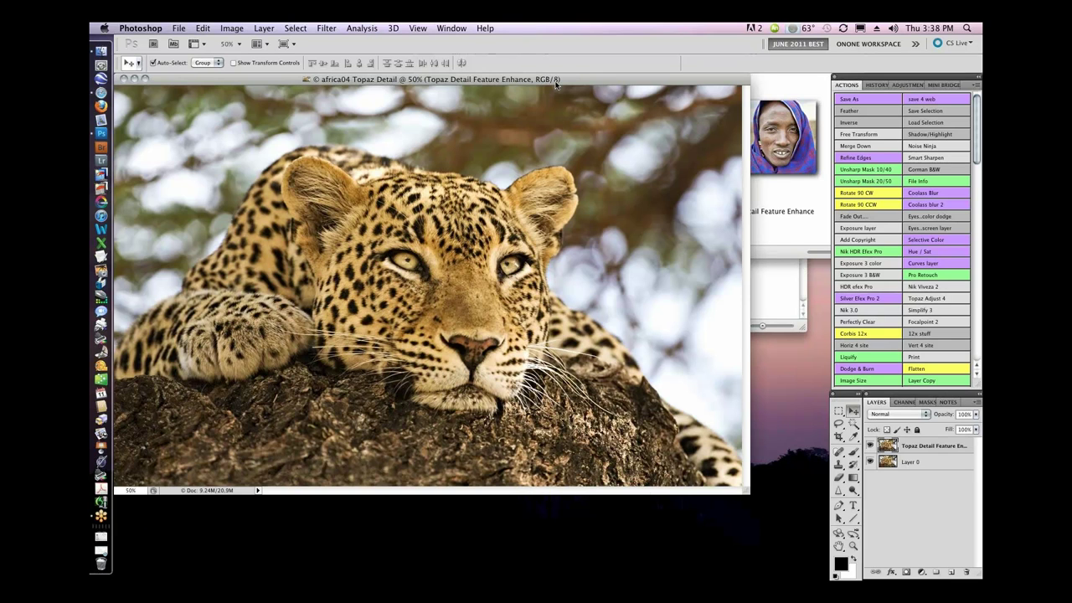
pyautogui.moveTo(556, 82); pyautogui.dragTo(570, 95)
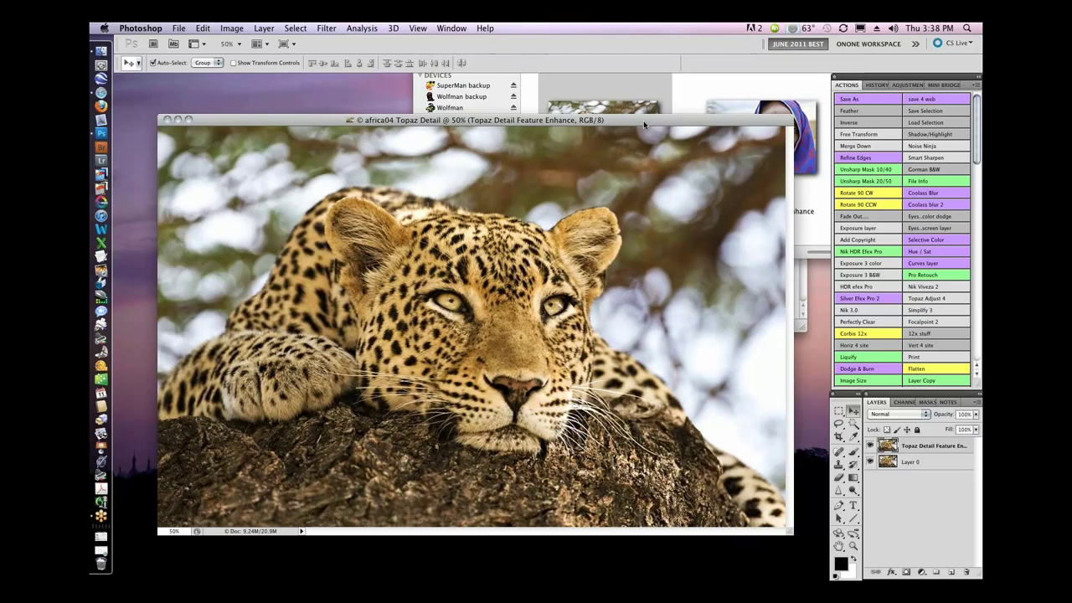
pyautogui.moveTo(644, 125); pyautogui.dragTo(651, 111)
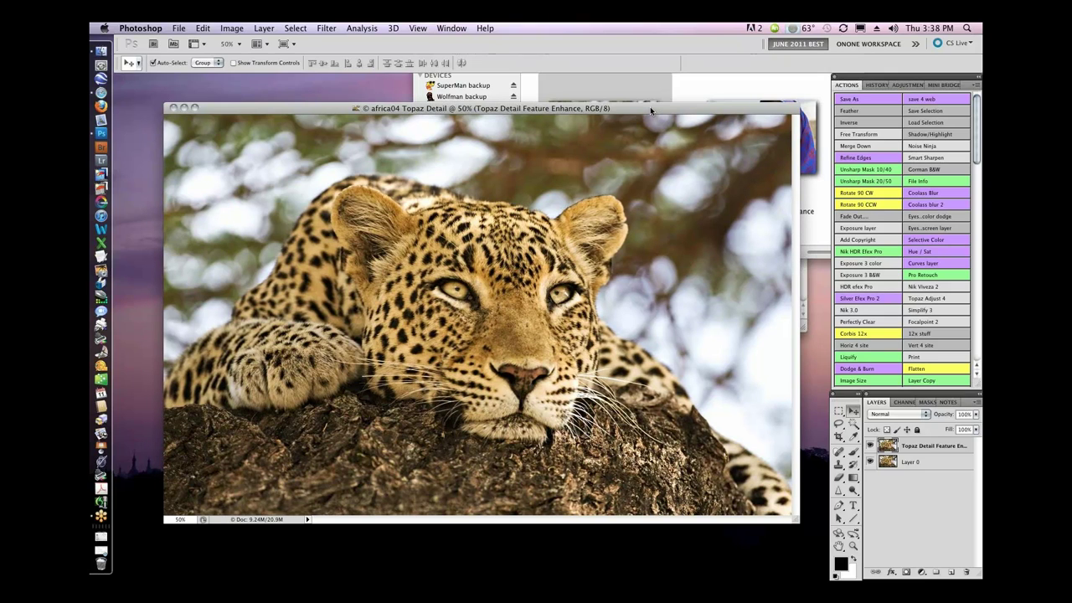
pyautogui.moveTo(651, 110); pyautogui.dragTo(654, 105)
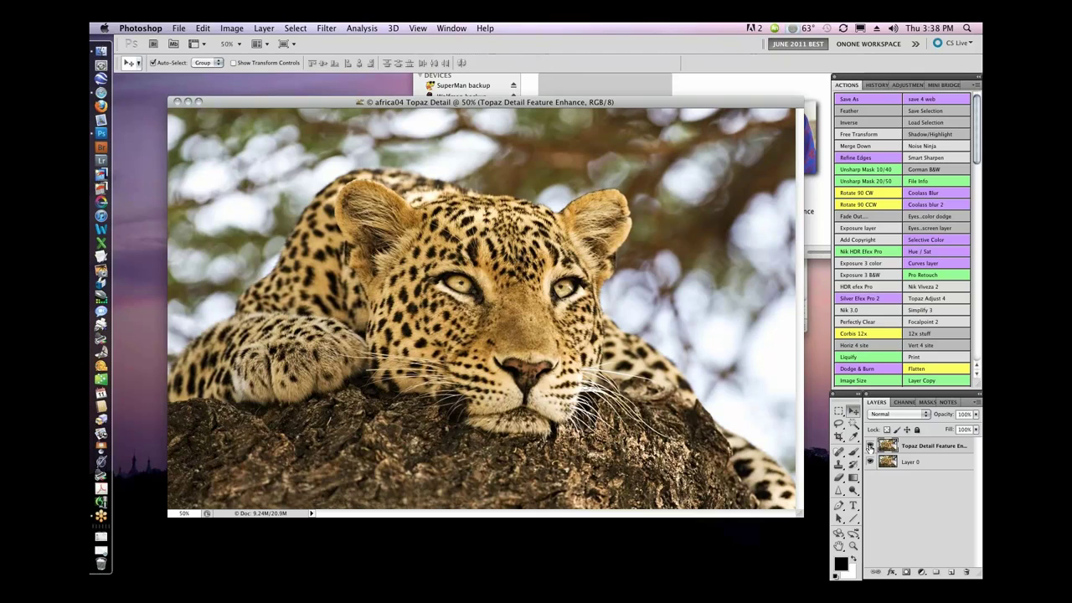
# Step: Compare the leopard photo with and without the Topaz Detail Feature Enhance layer at 66.7% zoom
pyautogui.click(870, 446)
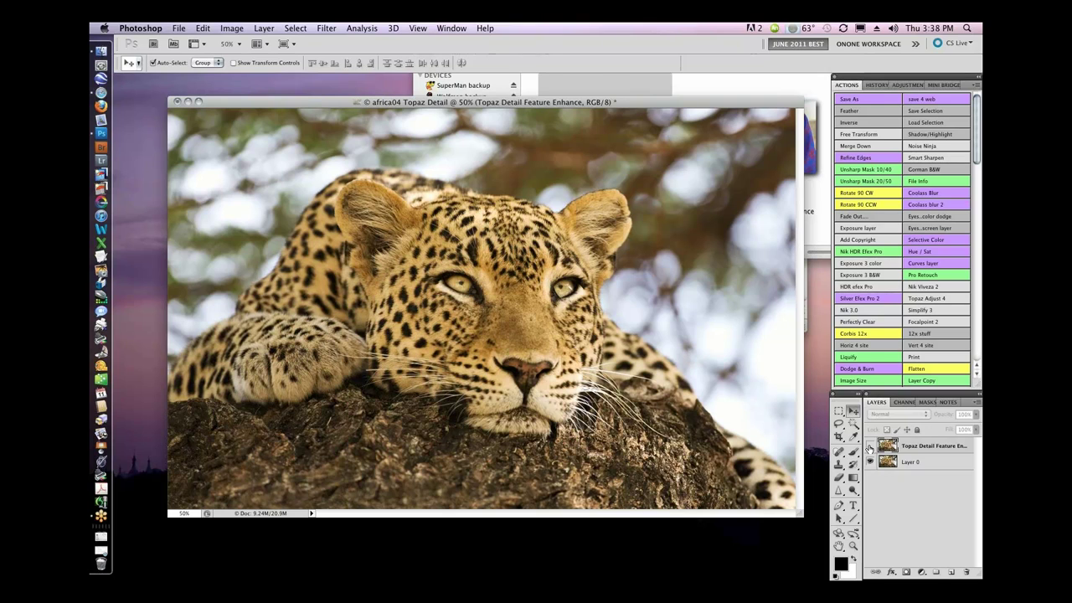
pyautogui.press('super+equal')
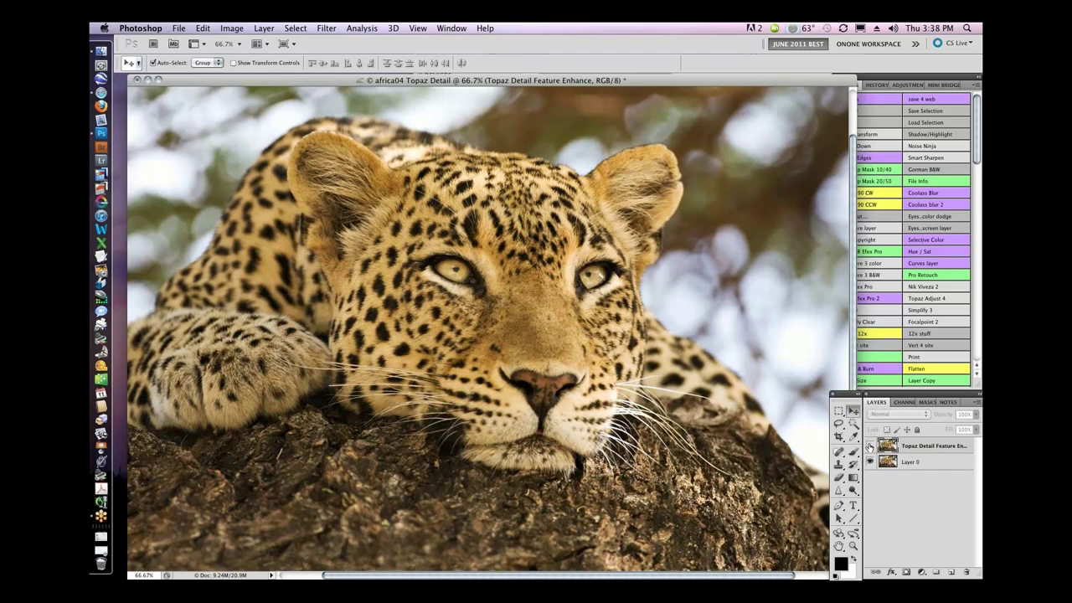
pyautogui.click(869, 447)
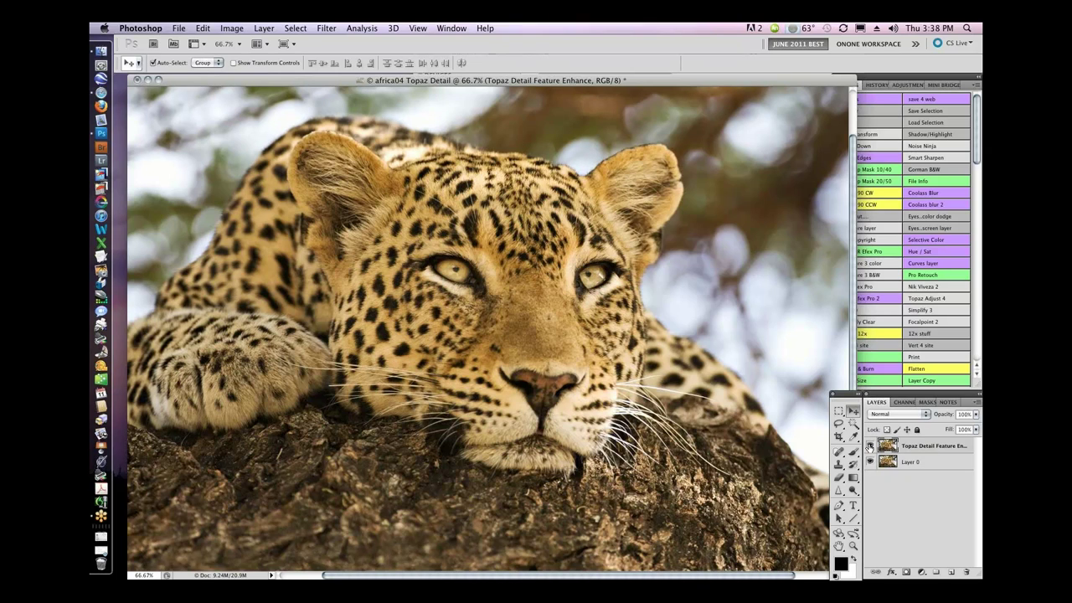
pyautogui.click(869, 447)
pyautogui.click(870, 448)
pyautogui.click(870, 449)
pyautogui.click(869, 448)
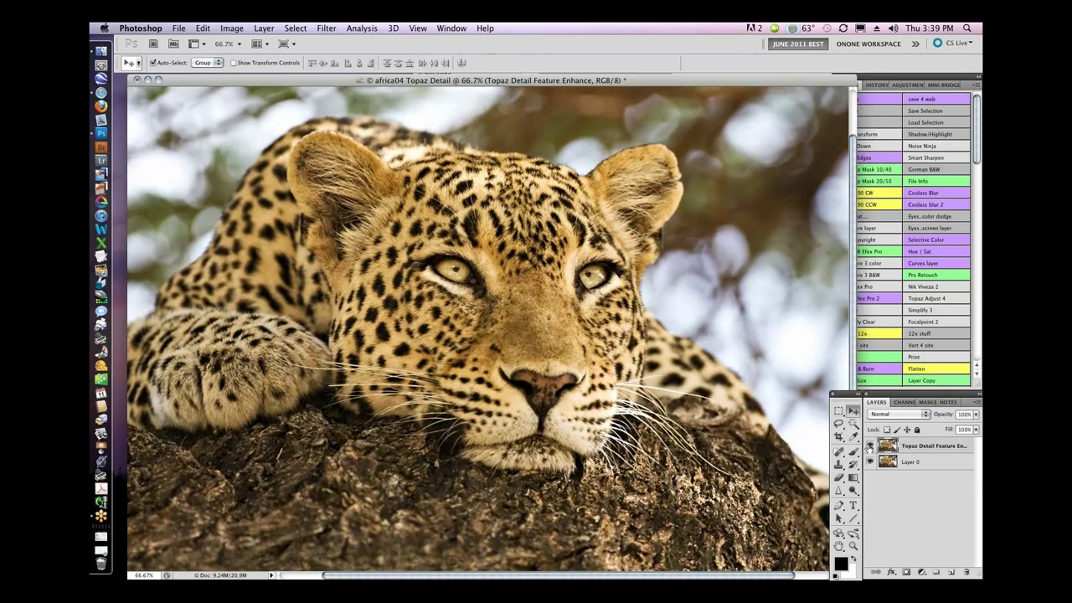
# Step: Flatten the leopard image with the Topaz Detail Feature Enhance layer hidden and duplicate the remaining layer
pyautogui.click(870, 448)
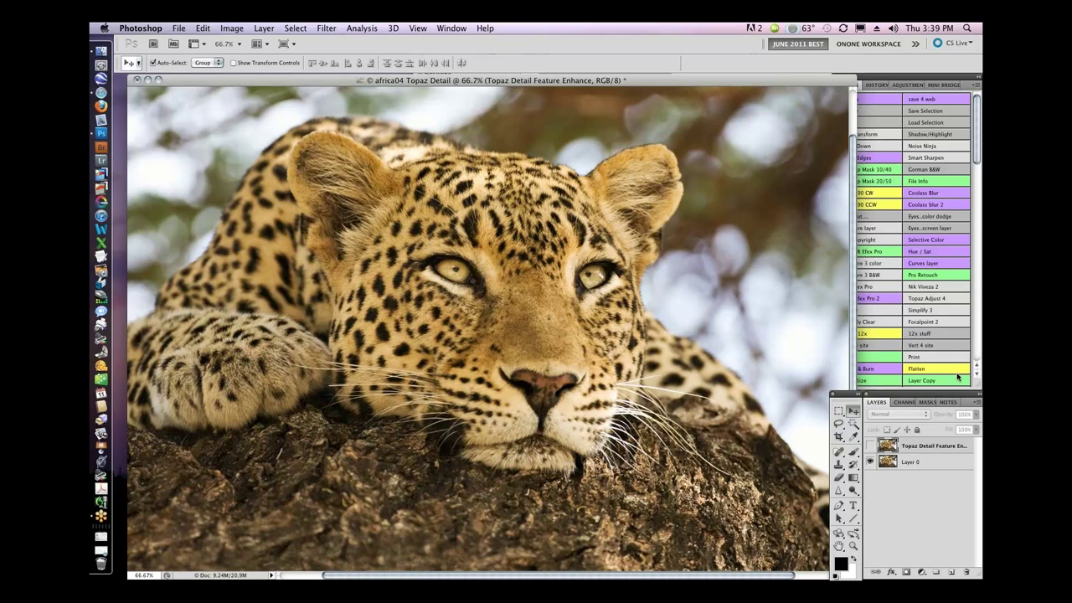
pyautogui.click(952, 370)
pyautogui.click(935, 381)
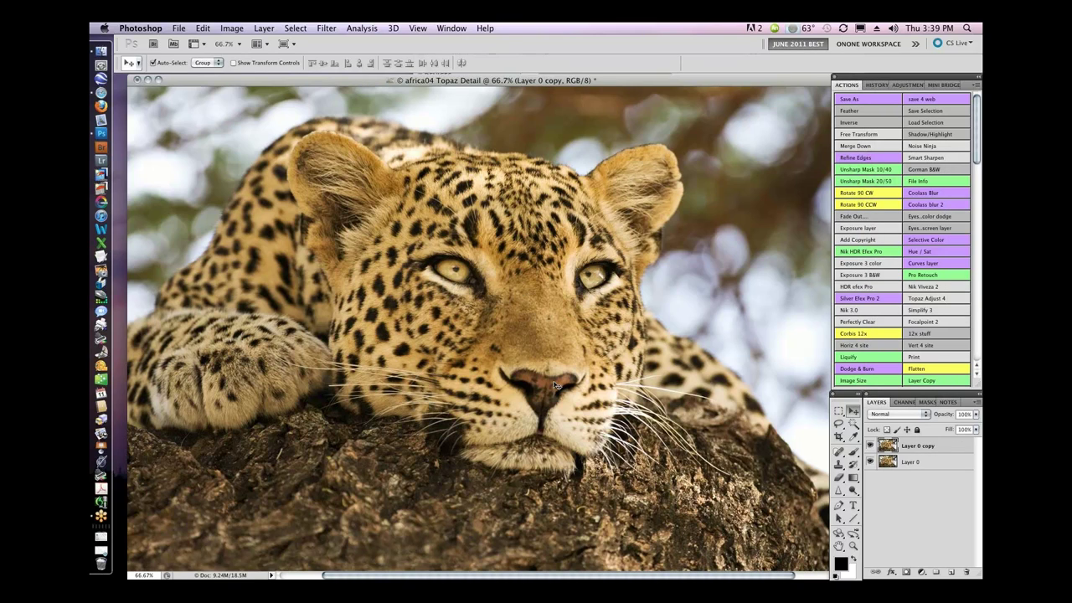
# Step: Open the layer copy in the Topaz Detail 2 filter and show the leopard's face at 100%
pyautogui.click(324, 27)
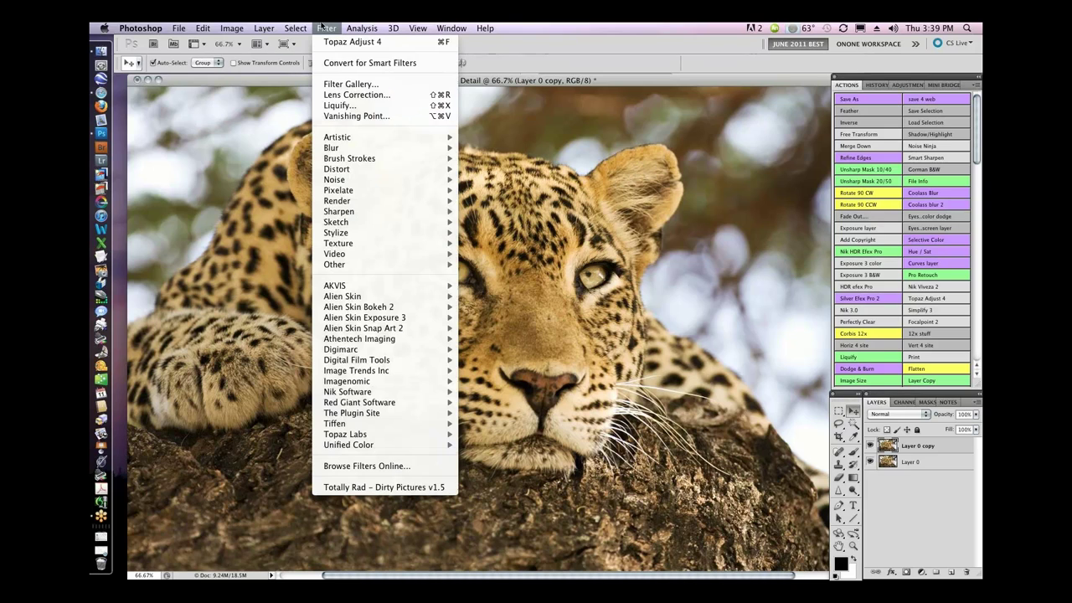
pyautogui.moveTo(389, 310)
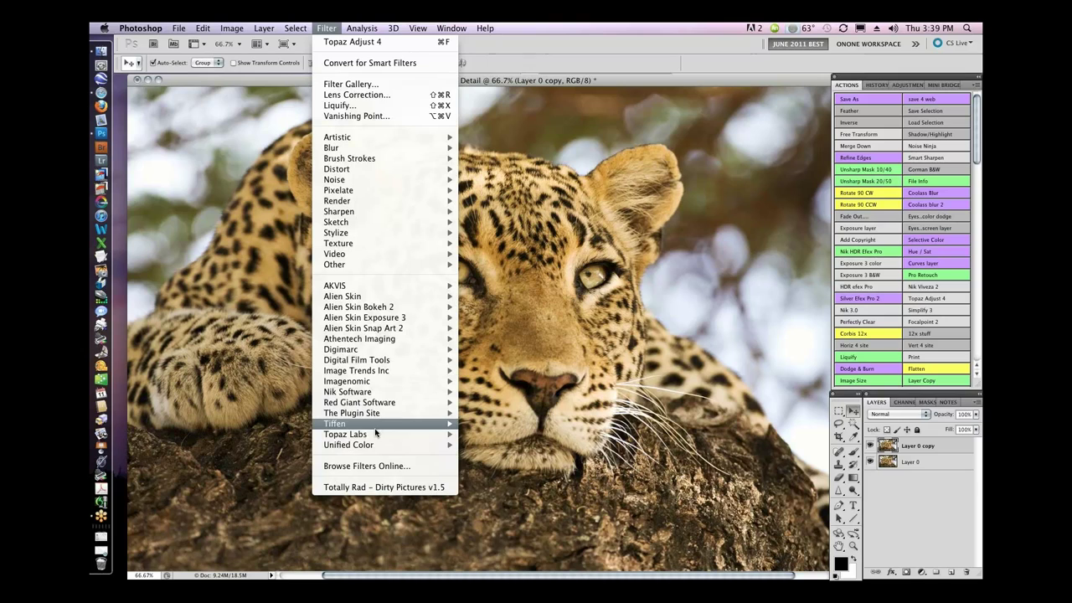
pyautogui.moveTo(376, 434)
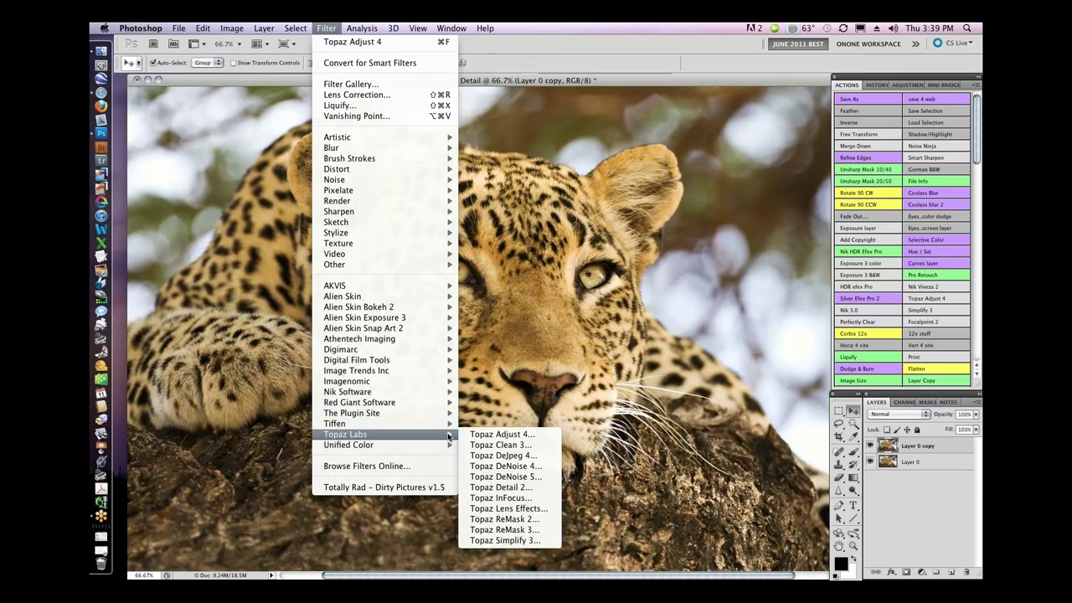
pyautogui.click(501, 488)
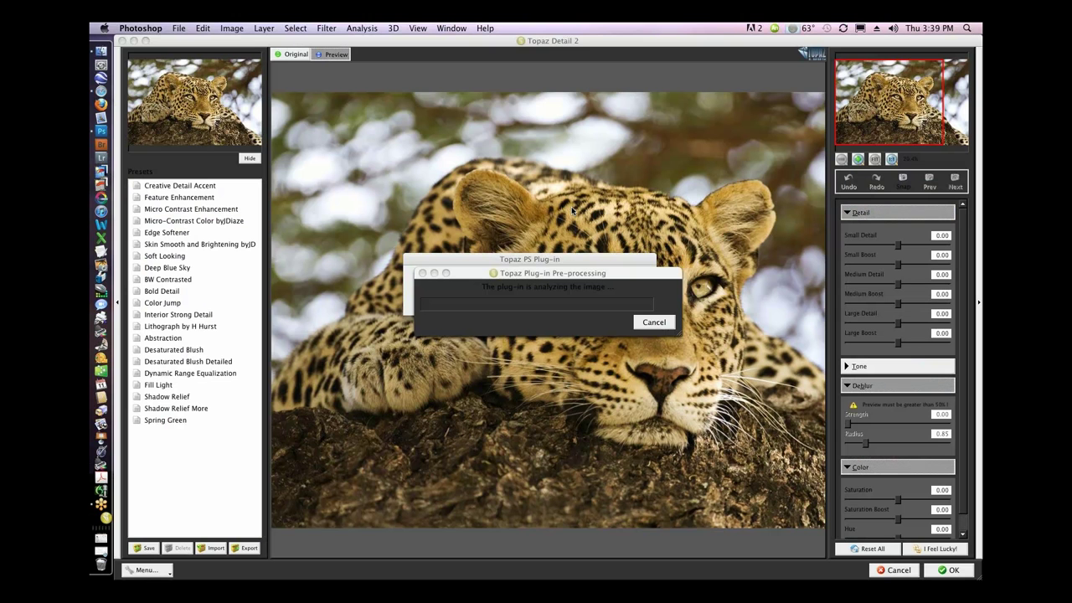
pyautogui.click(892, 161)
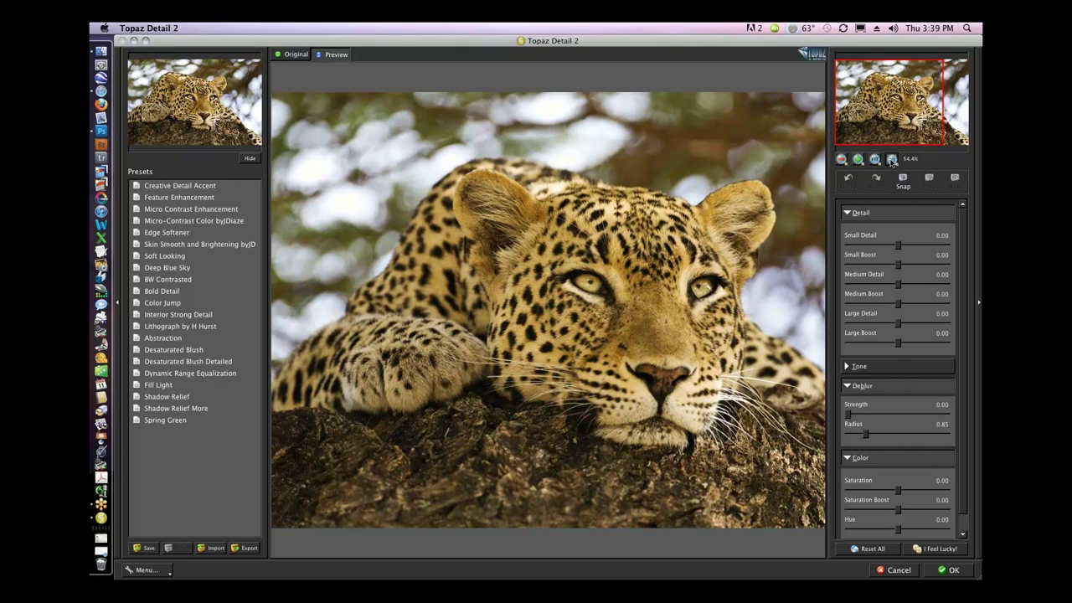
pyautogui.click(892, 161)
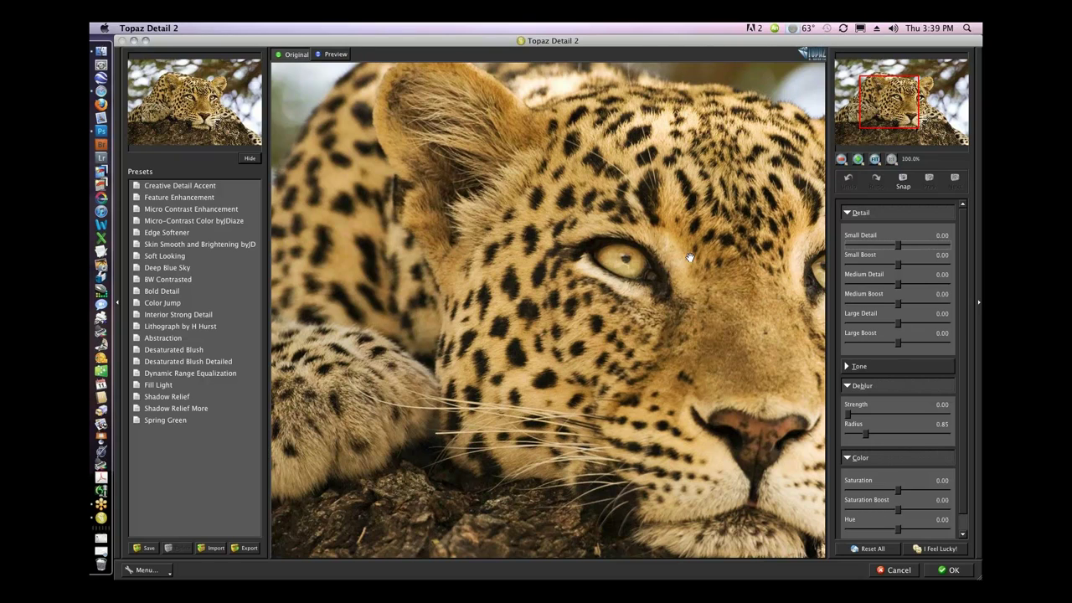
pyautogui.moveTo(690, 258); pyautogui.dragTo(582, 240)
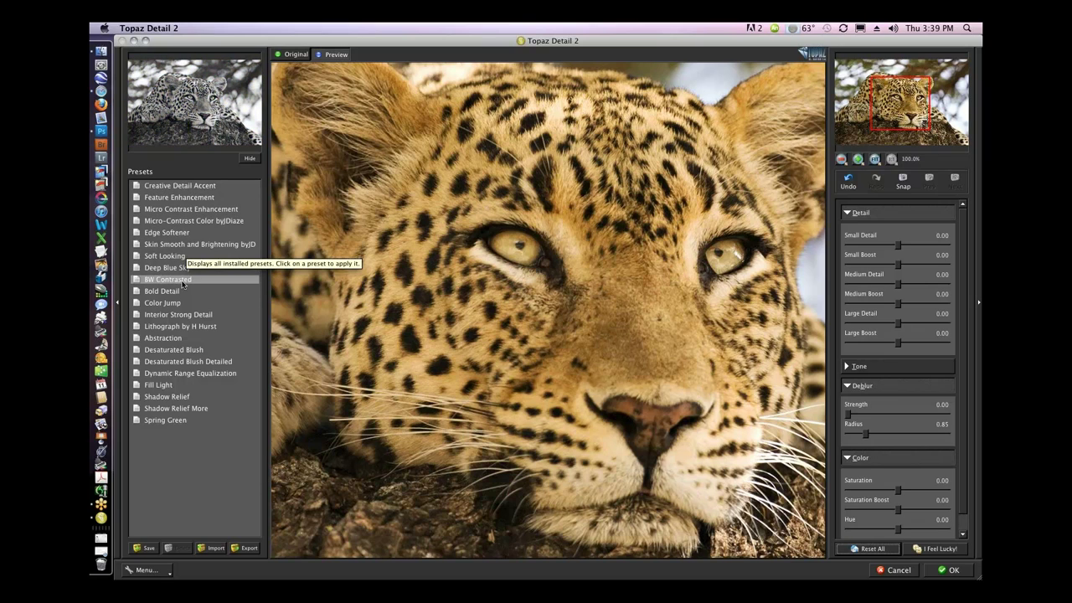
# Step: Try the Desaturated Blush preset on the leopard with the color Saturation set to -0.71
pyautogui.click(181, 350)
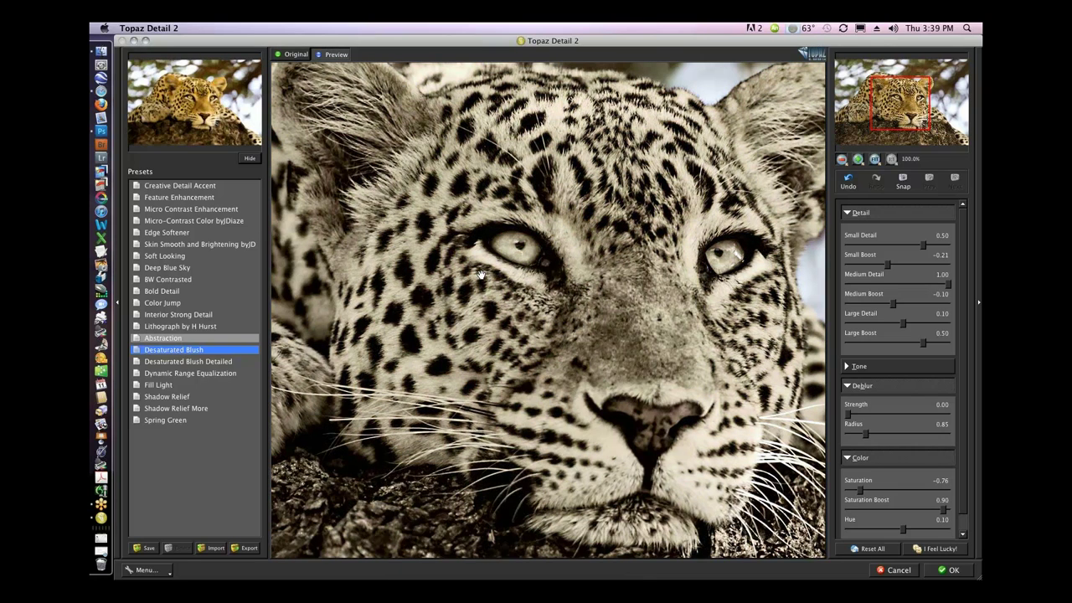
pyautogui.scroll(-1, 481, 274)
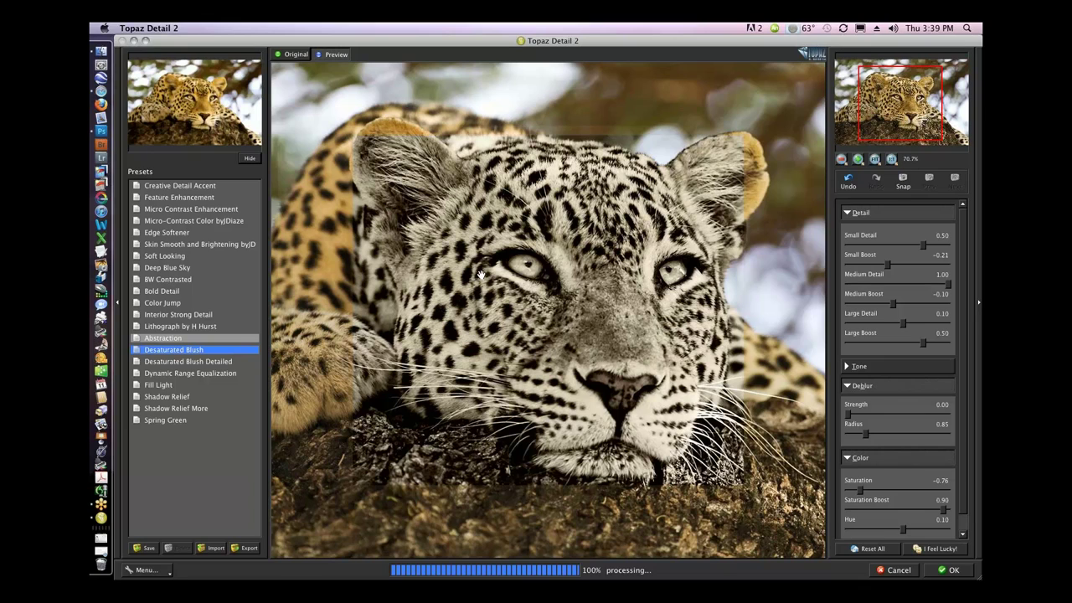
pyautogui.scroll(-1, 481, 274)
pyautogui.click(867, 492)
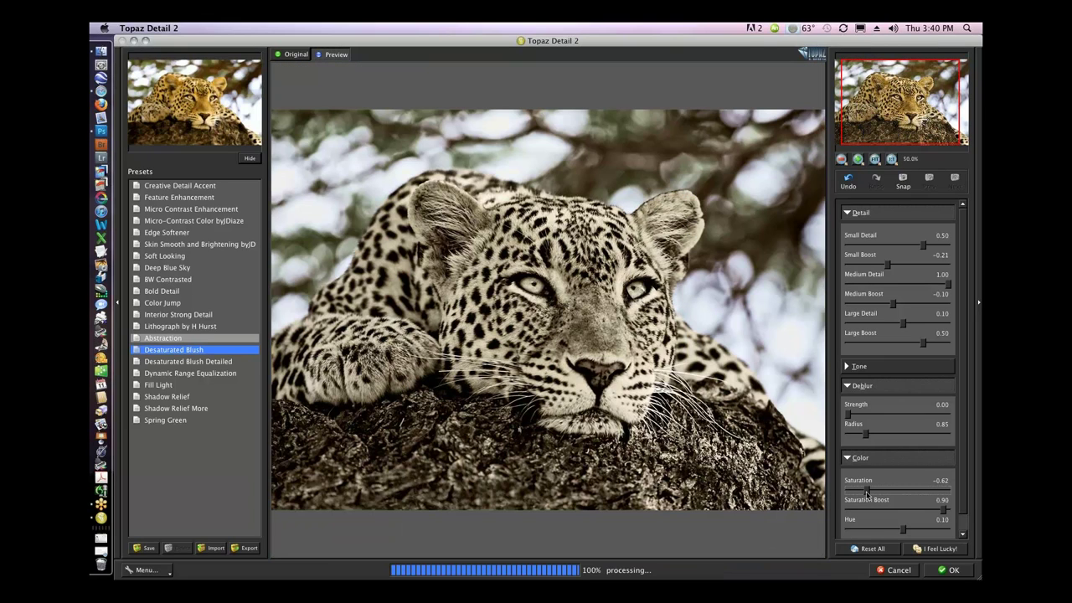
pyautogui.moveTo(867, 492); pyautogui.dragTo(863, 492)
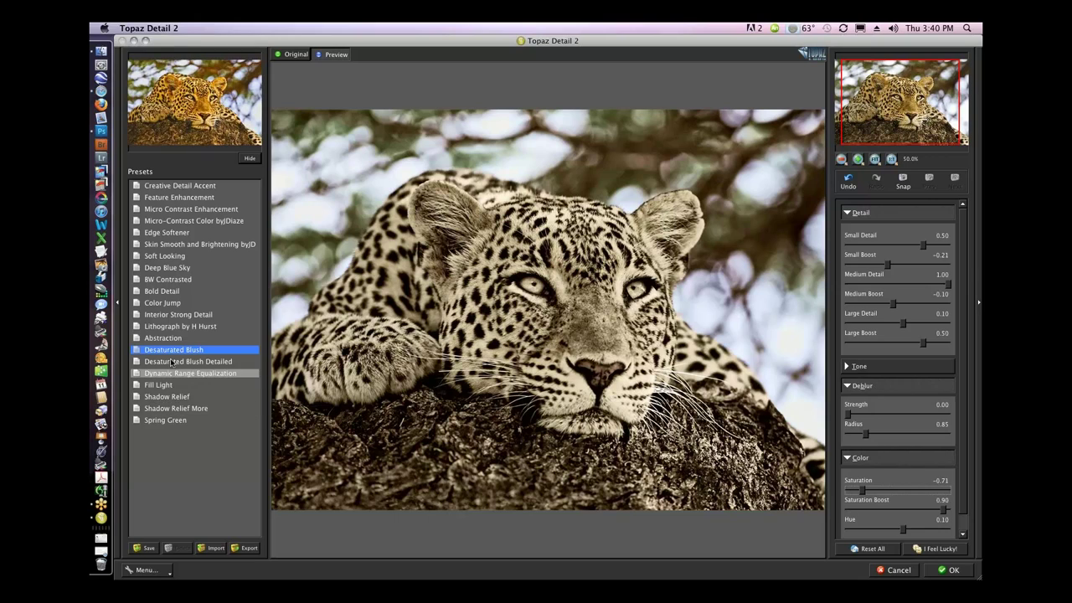
# Step: Apply the Feature Enhancement preset and set Medium Detail to 0.19 and Small Detail to 0.08
pyautogui.click(177, 199)
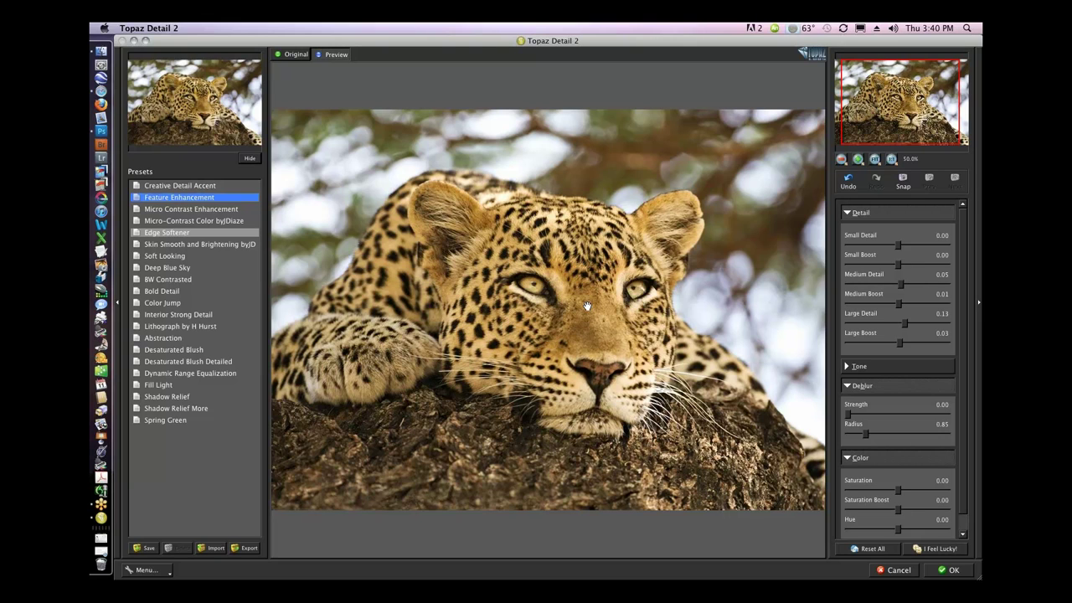
pyautogui.scroll(1, 587, 306)
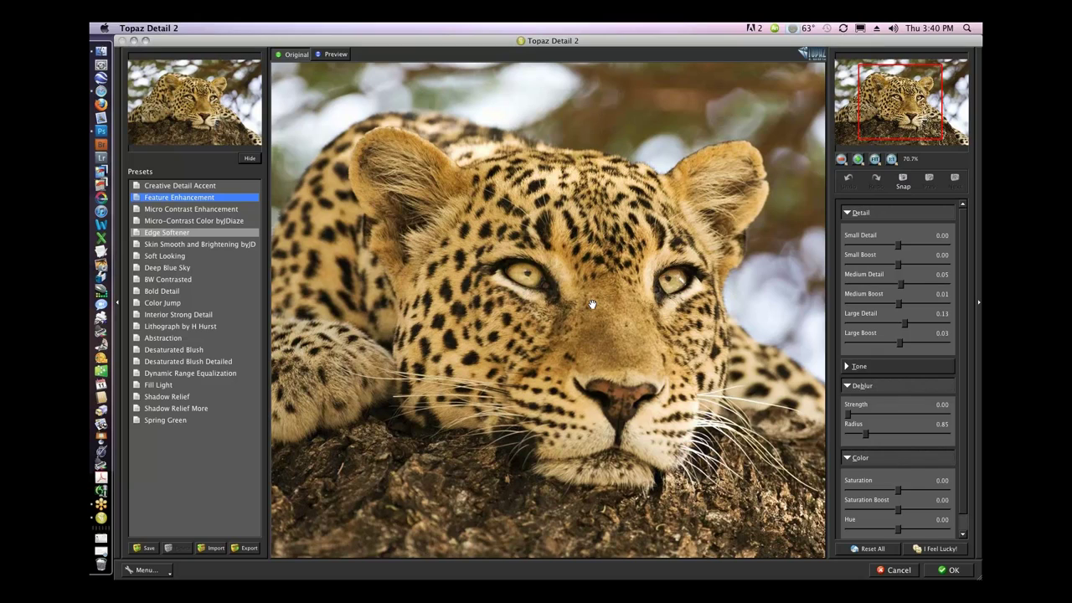
pyautogui.moveTo(902, 285); pyautogui.dragTo(909, 287)
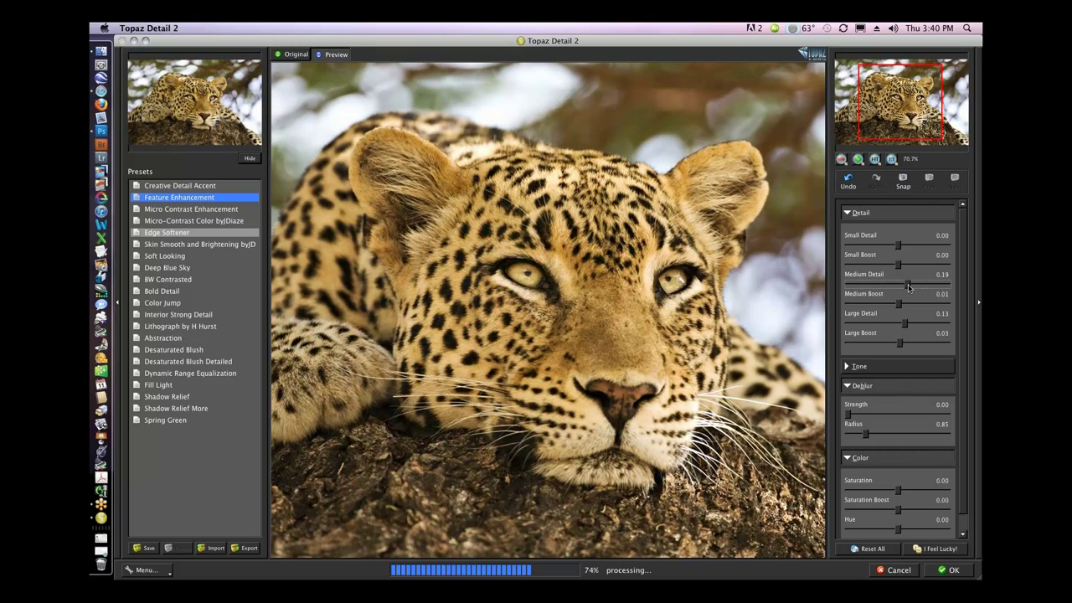
pyautogui.moveTo(898, 245); pyautogui.dragTo(903, 248)
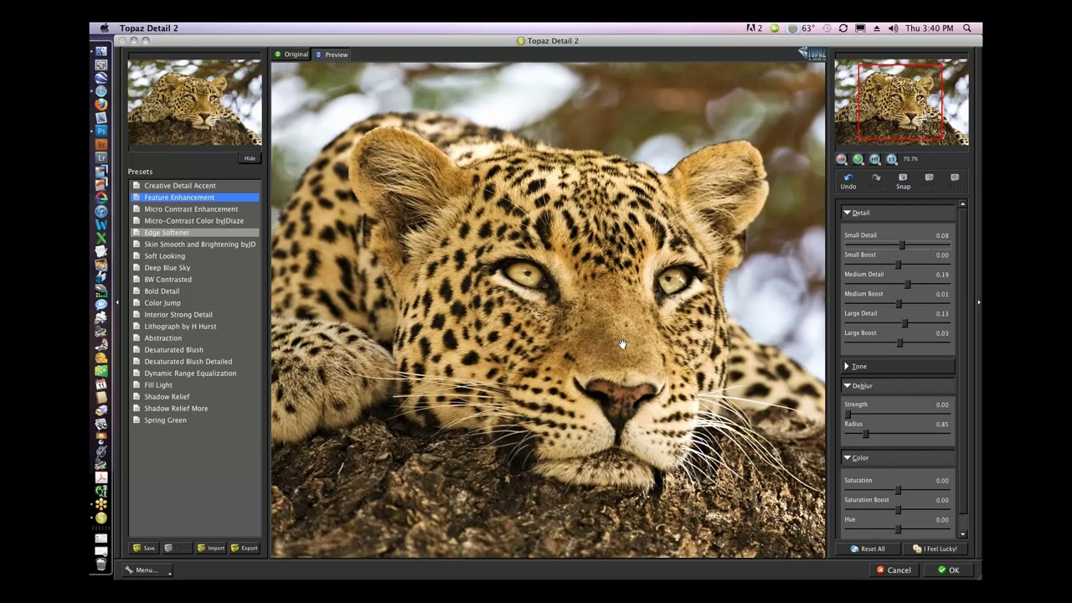
# Step: Set Large Detail to 0.23 and save the settings as a preset named "Leopard close up in tree", good for People and Animals
pyautogui.moveTo(906, 326); pyautogui.dragTo(911, 326)
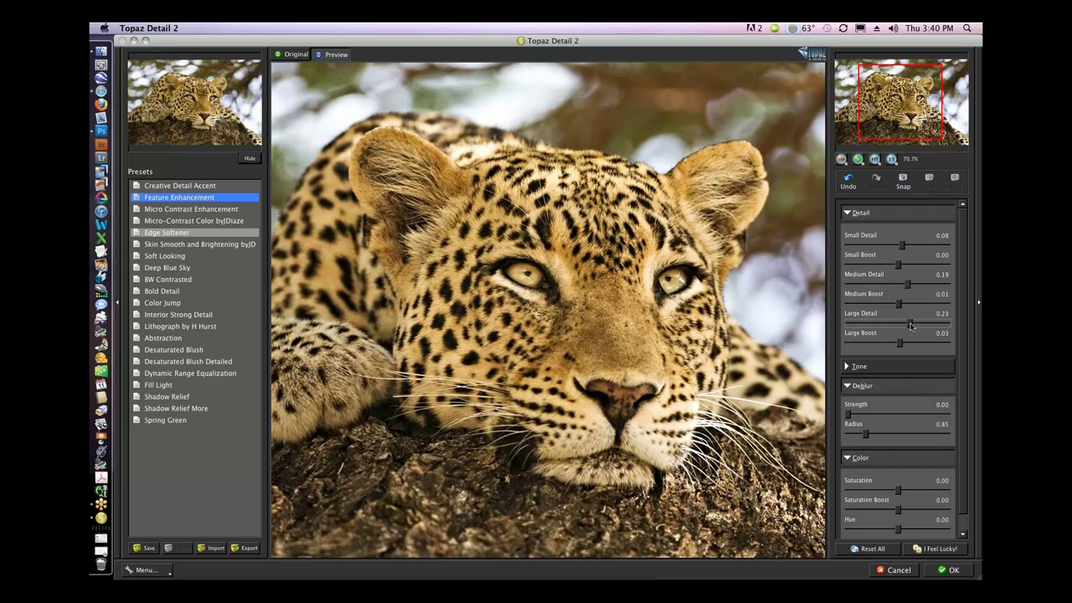
pyautogui.click(604, 316)
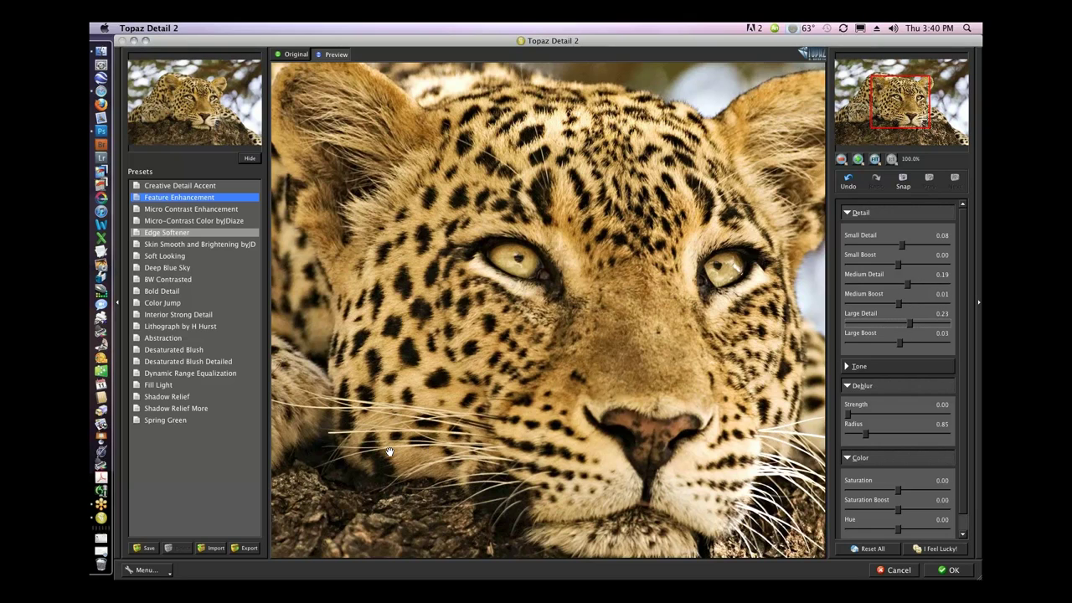
pyautogui.click(147, 549)
pyautogui.write('Leopa')
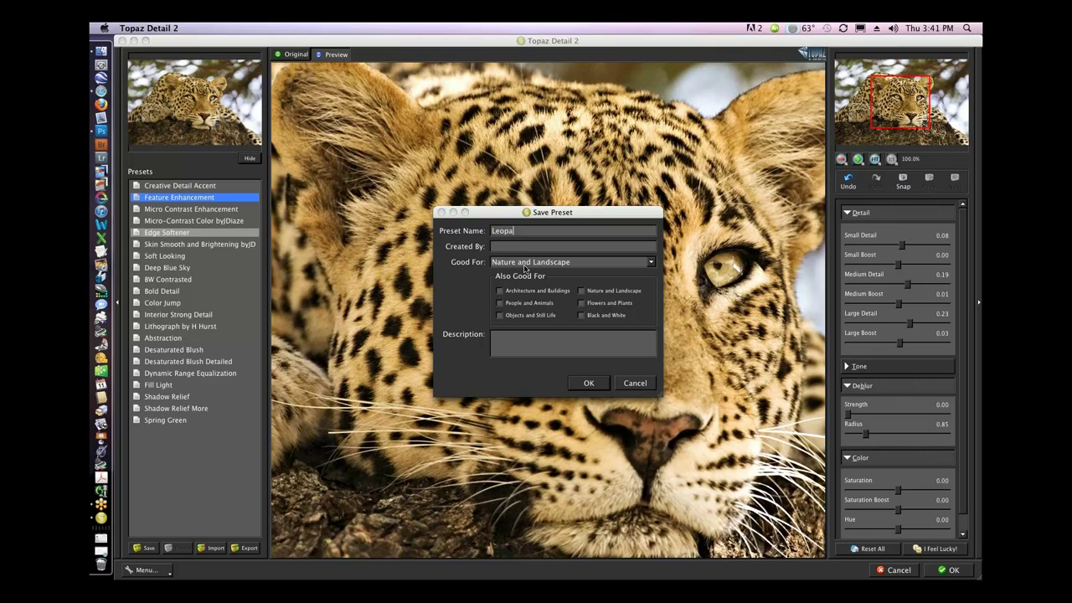
pyautogui.write('rd close up in tree')
pyautogui.click(651, 263)
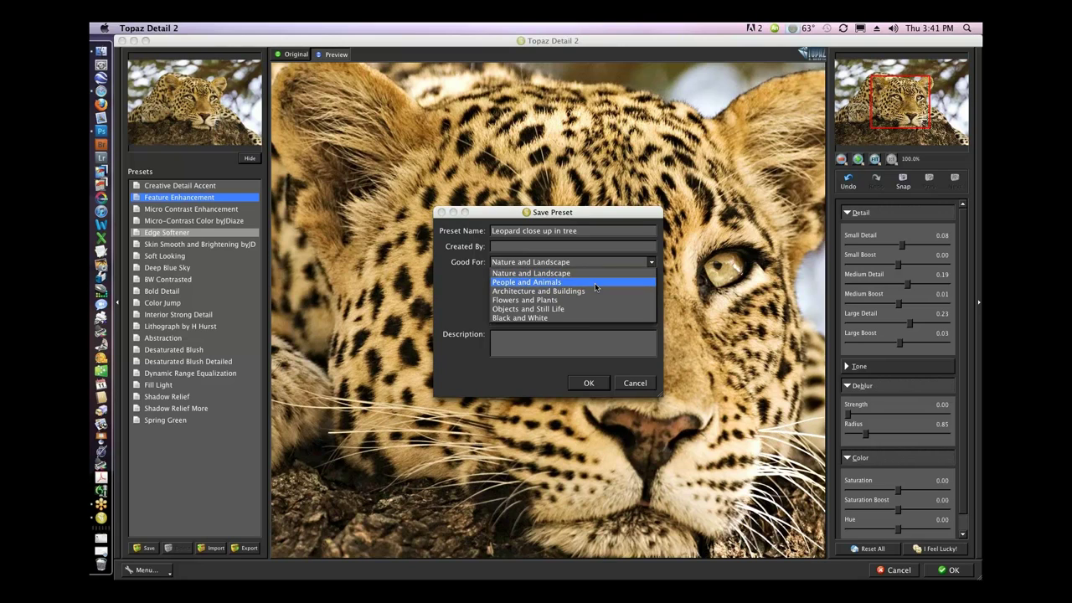
pyautogui.click(625, 282)
pyautogui.click(591, 384)
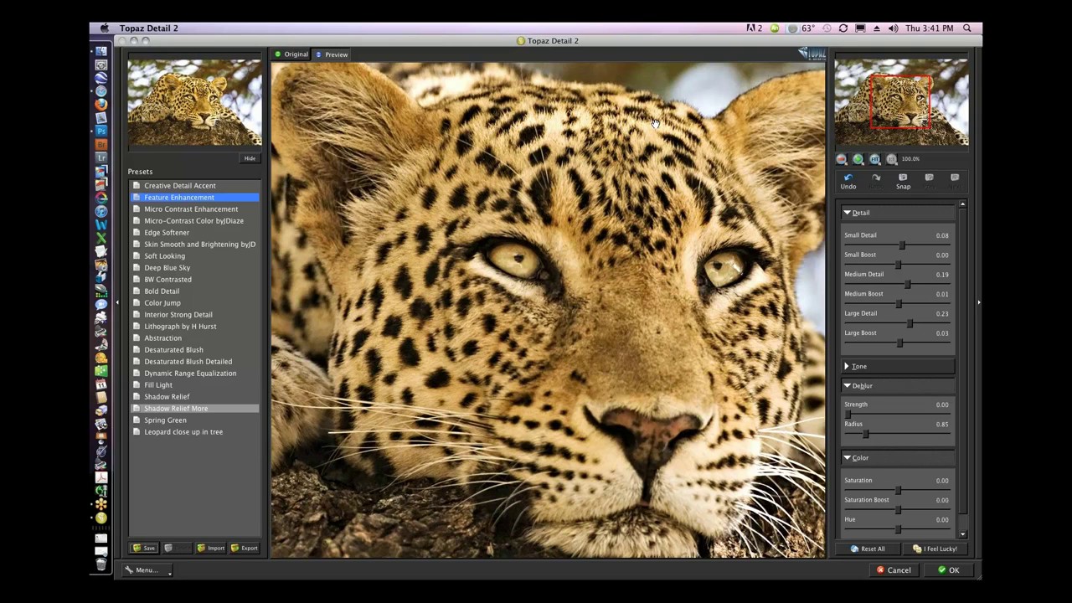
# Step: Set Small Boost to -0.08 and Small Detail to -0.02, and apply the Topaz Detail filter to the leopard layer
pyautogui.click(652, 370)
pyautogui.click(645, 319)
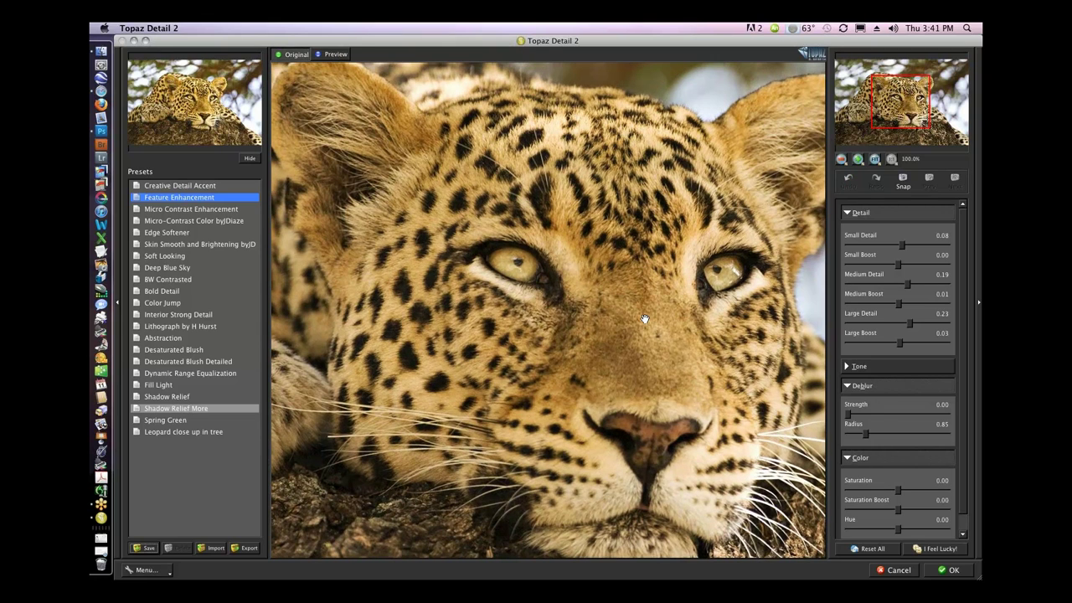
pyautogui.scroll(3, 700, 71)
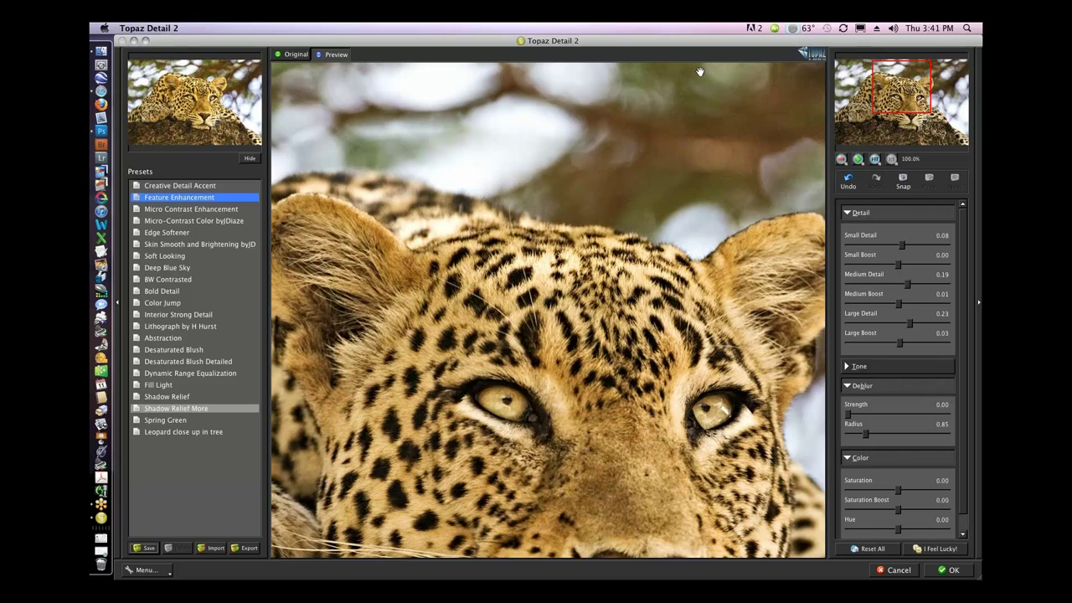
pyautogui.click(611, 400)
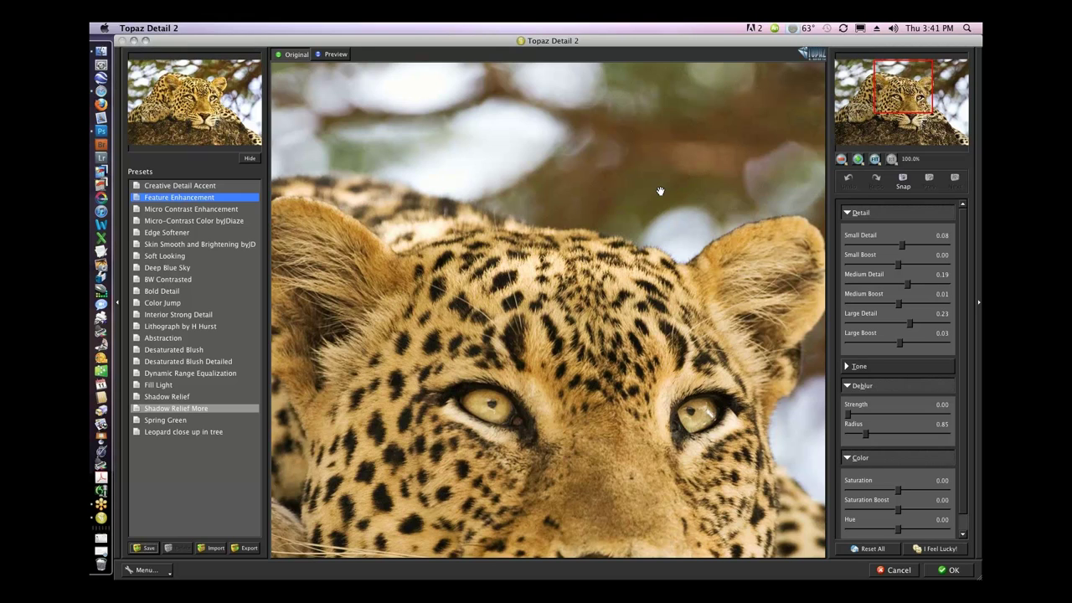
pyautogui.moveTo(900, 265); pyautogui.dragTo(898, 266)
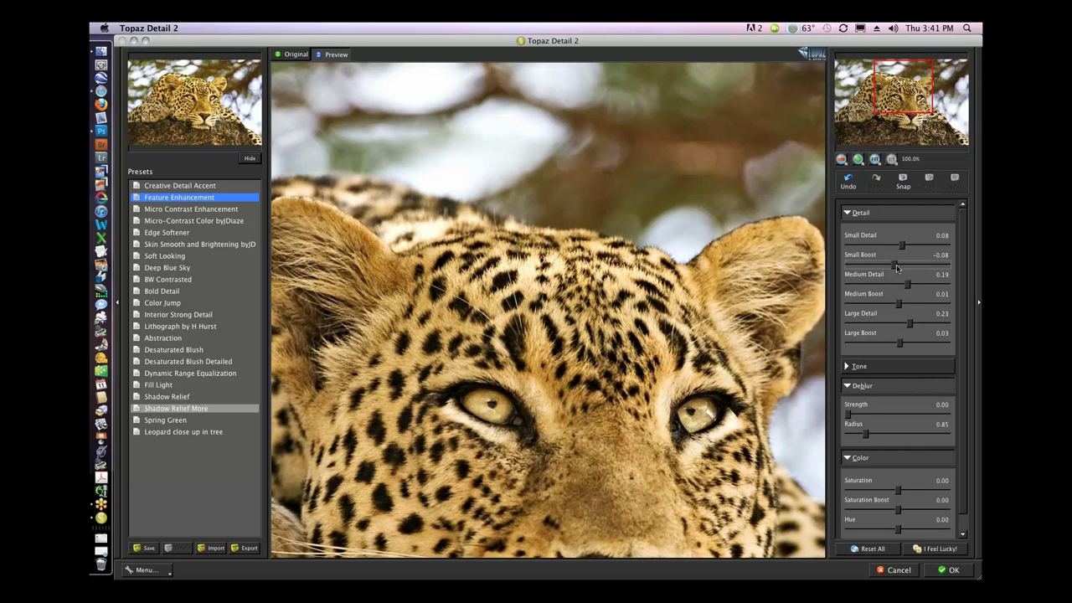
pyautogui.moveTo(902, 245); pyautogui.dragTo(898, 248)
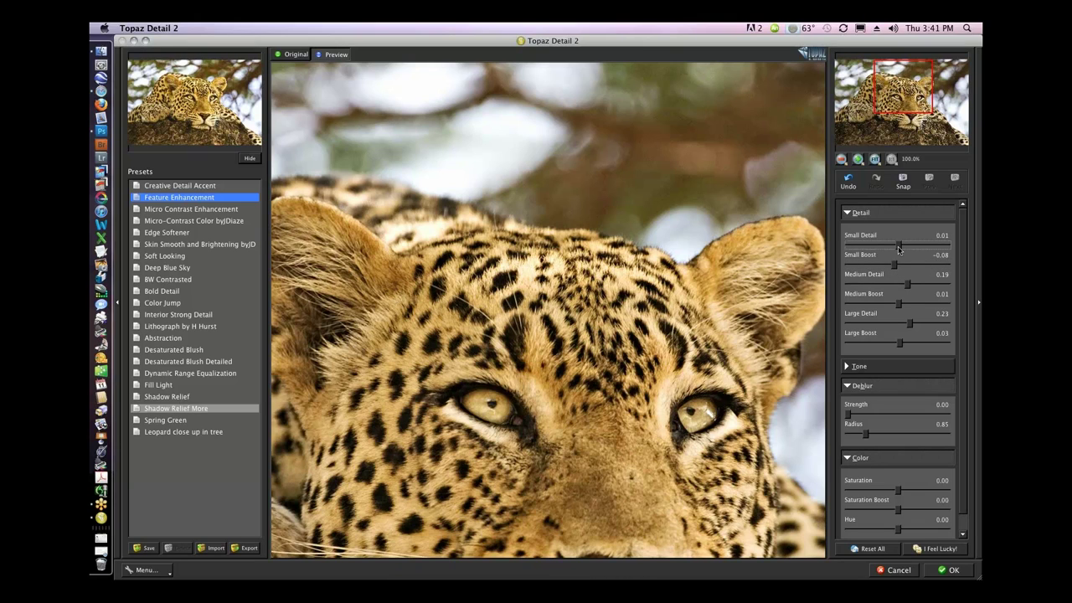
pyautogui.moveTo(899, 249); pyautogui.dragTo(897, 249)
pyautogui.moveTo(574, 419); pyautogui.dragTo(587, 203)
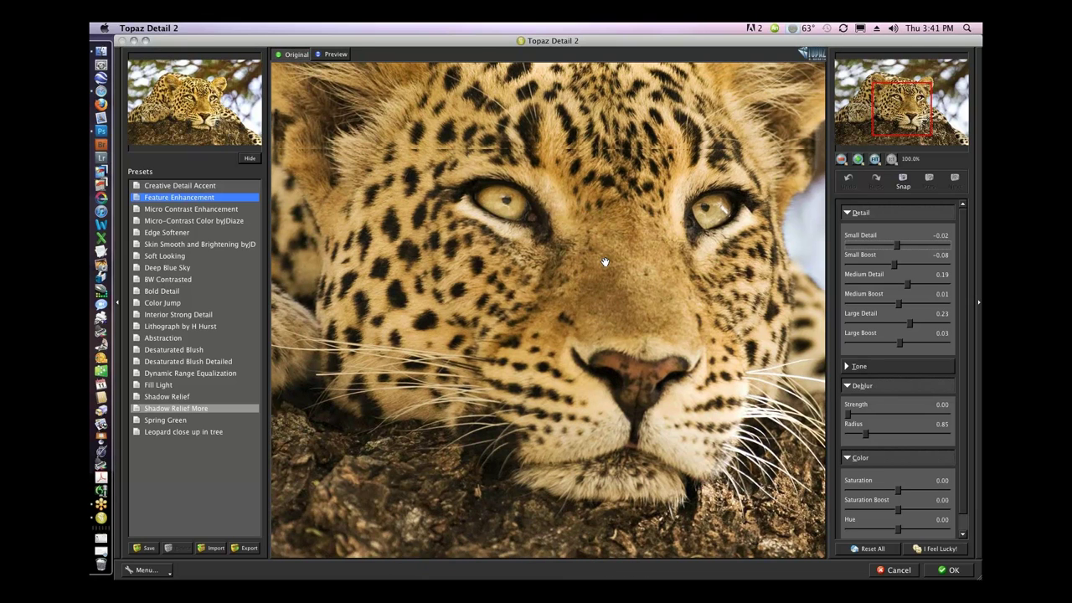
pyautogui.click(875, 158)
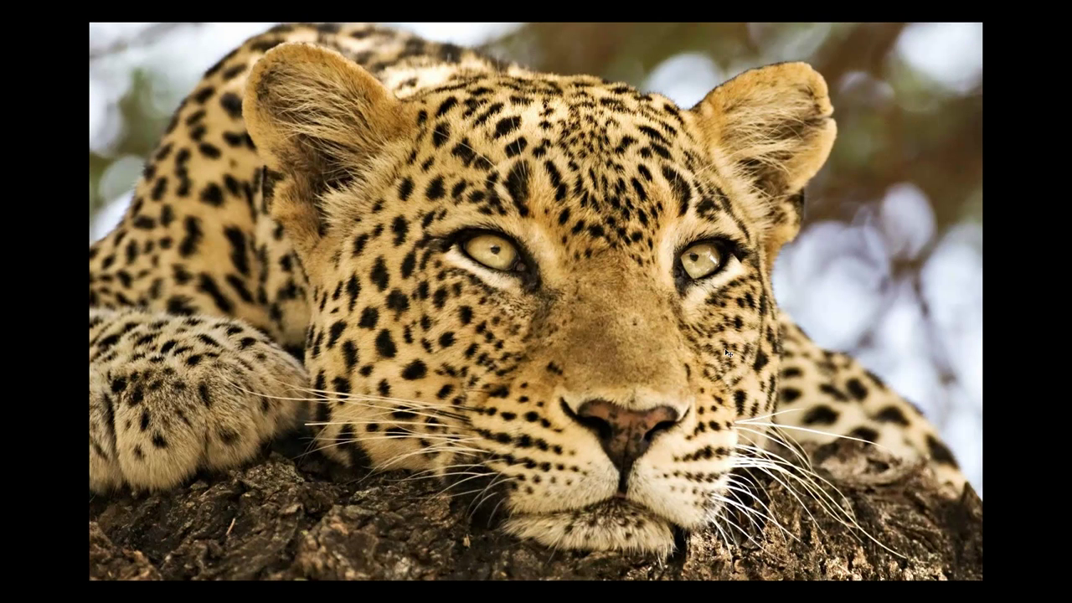
# Step: Close the leopard image and open the africa27 Detail Feature Enhance image from the Detail folder in Photoshop
pyautogui.press('super+w')
pyautogui.click(506, 215)
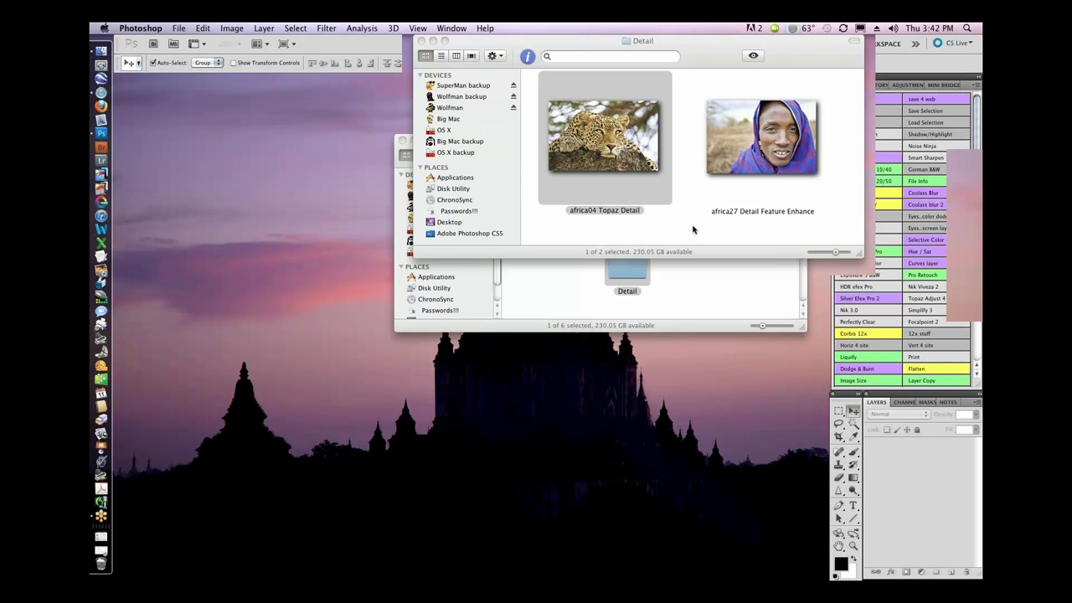
pyautogui.click(693, 229)
pyautogui.click(765, 132)
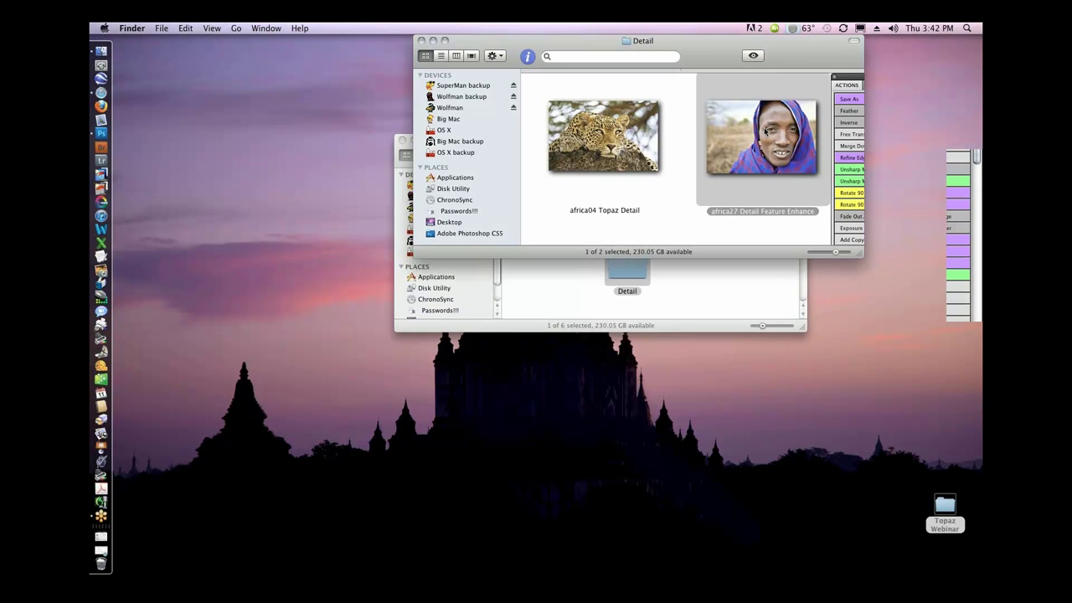
pyautogui.doubleClick(765, 131)
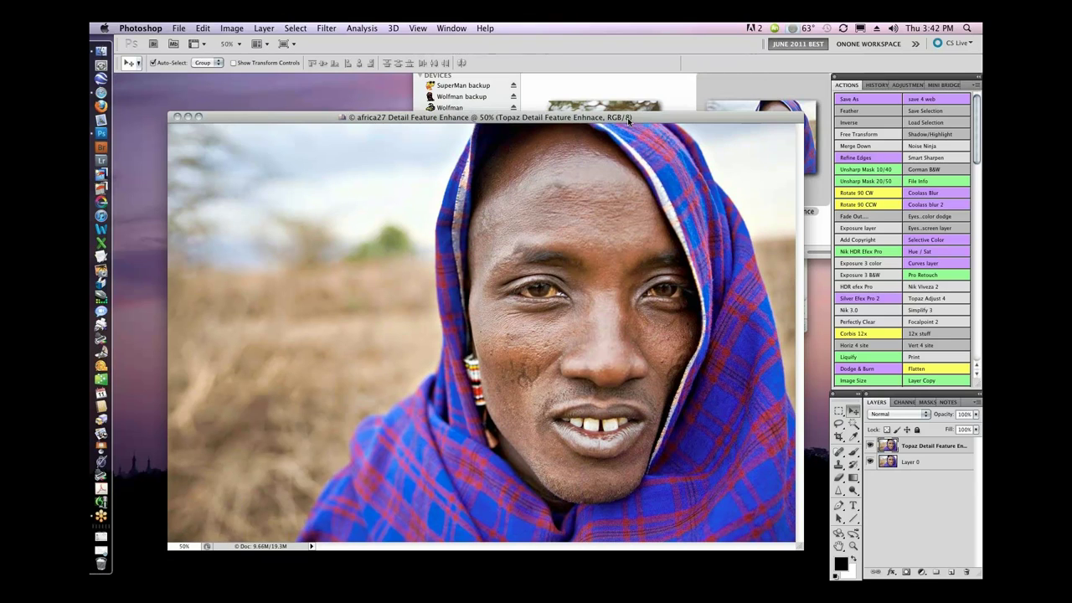
pyautogui.moveTo(627, 117); pyautogui.dragTo(611, 112)
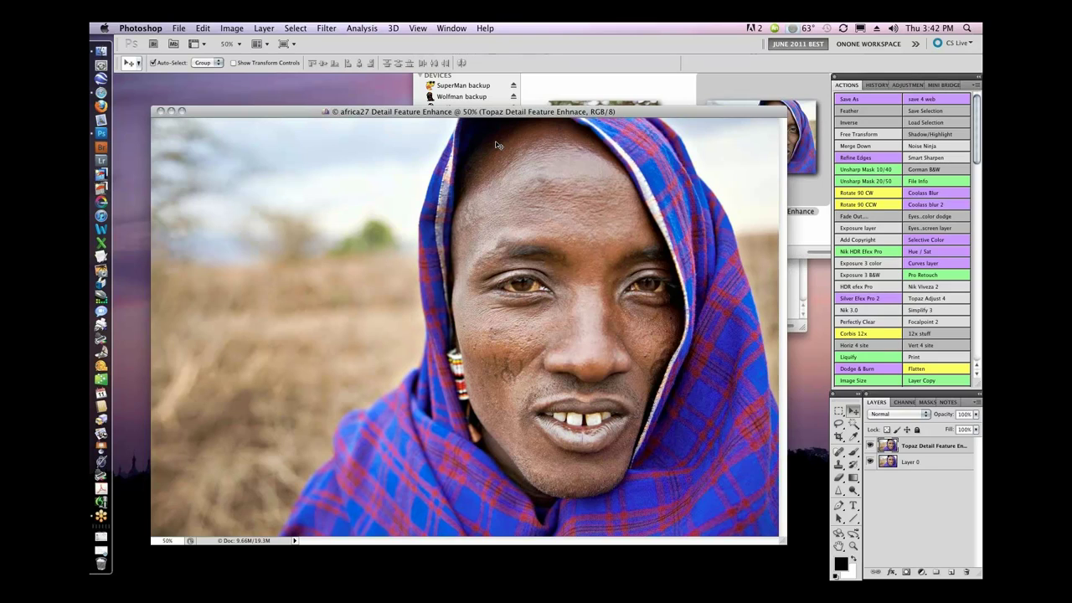
pyautogui.click(327, 27)
pyautogui.click(600, 116)
pyautogui.moveTo(602, 113); pyautogui.dragTo(608, 102)
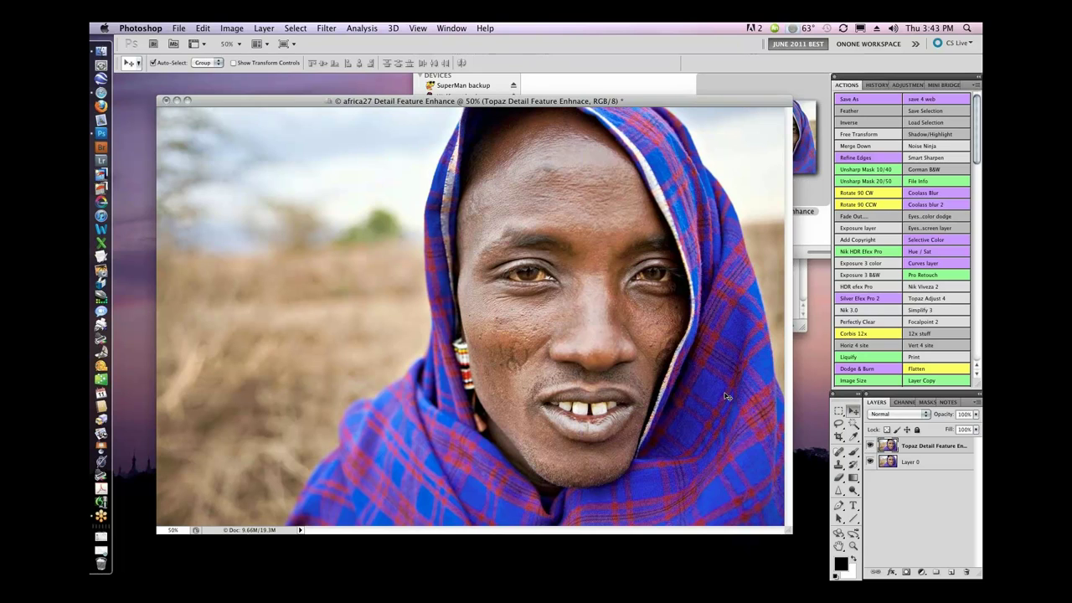
pyautogui.press('super+equal')
pyautogui.press('super+BackSpace')
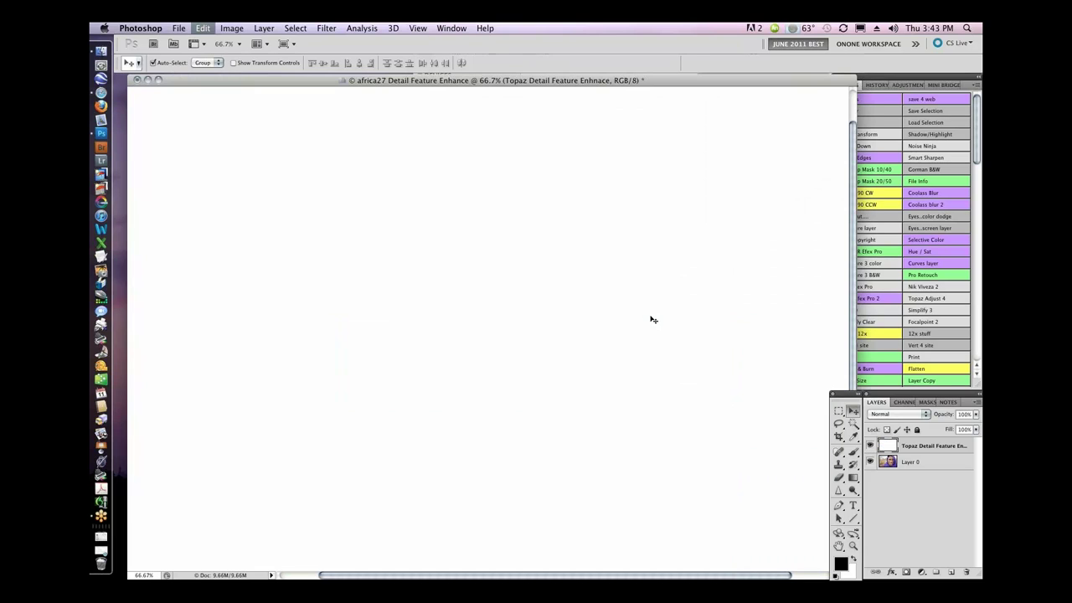
pyautogui.press('super+z')
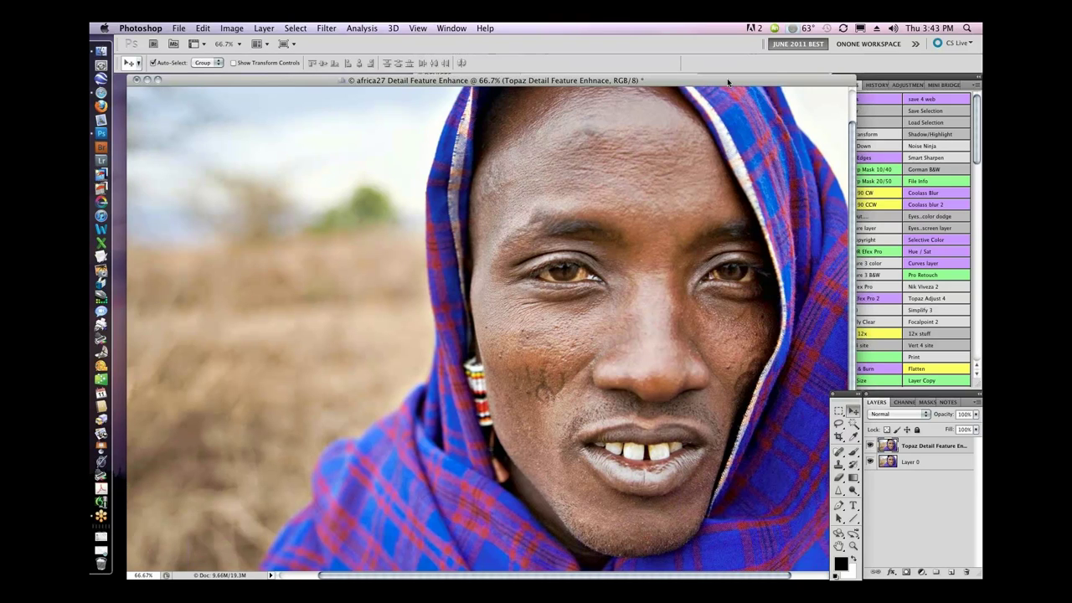
pyautogui.moveTo(728, 78); pyautogui.dragTo(670, 82)
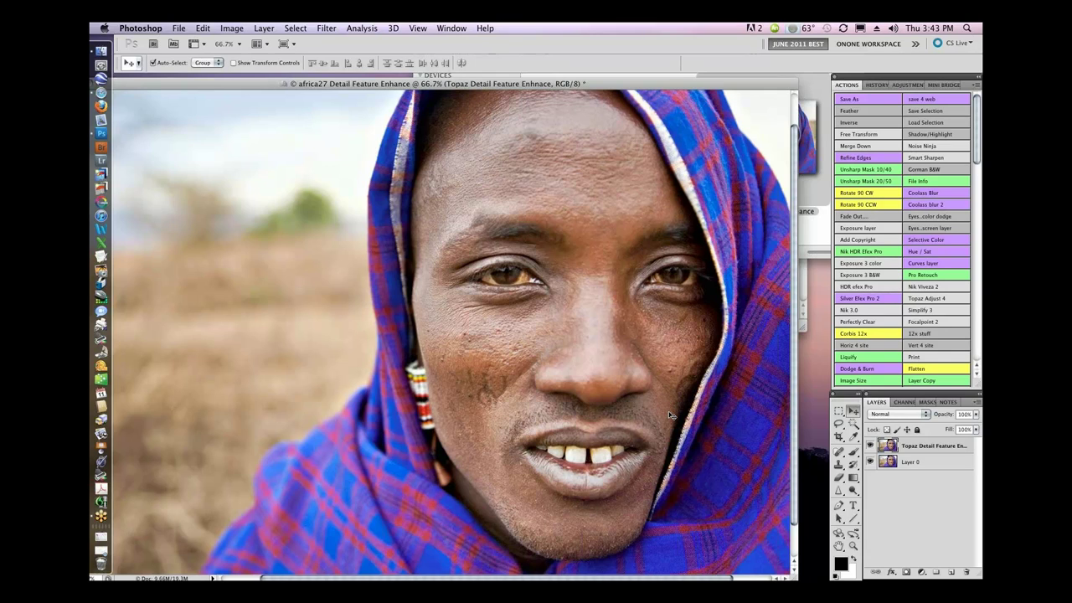
pyautogui.press('super+minus')
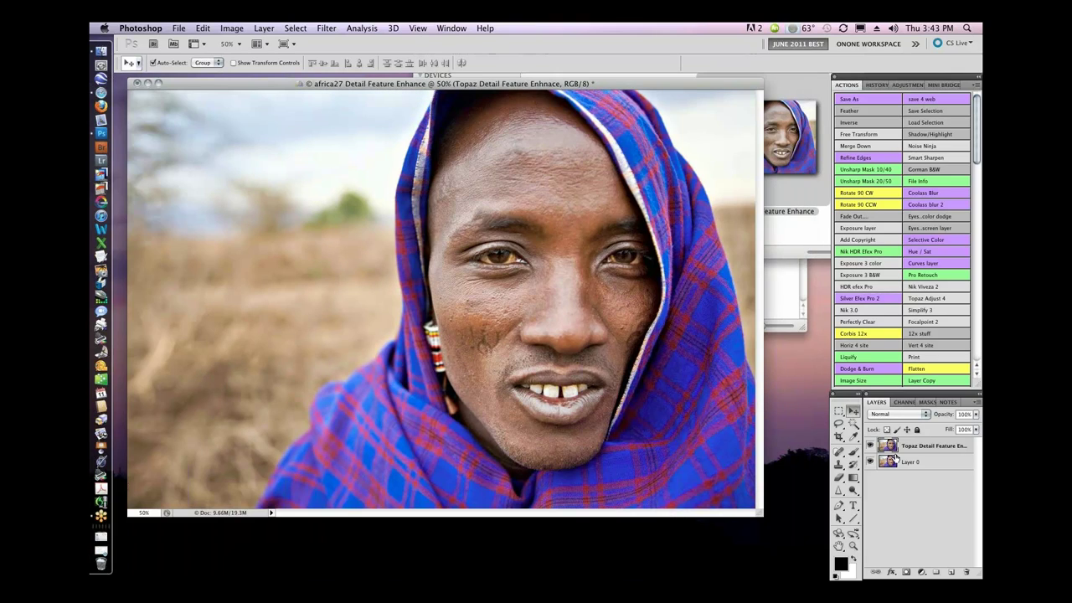
# Step: Delete the existing Topaz Detail Feature Enhance layer from the portrait and duplicate Layer 0
pyautogui.press('Delete')
pyautogui.click(922, 380)
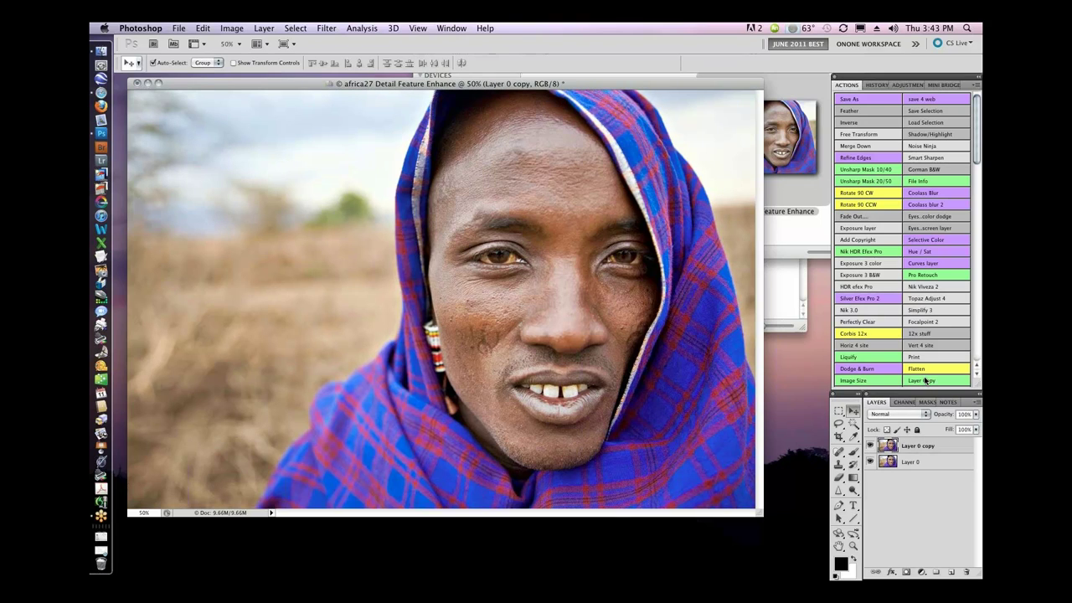
# Step: Open the portrait's layer copy in the Topaz Detail 2 filter and reset all of its adjustments
pyautogui.click(322, 27)
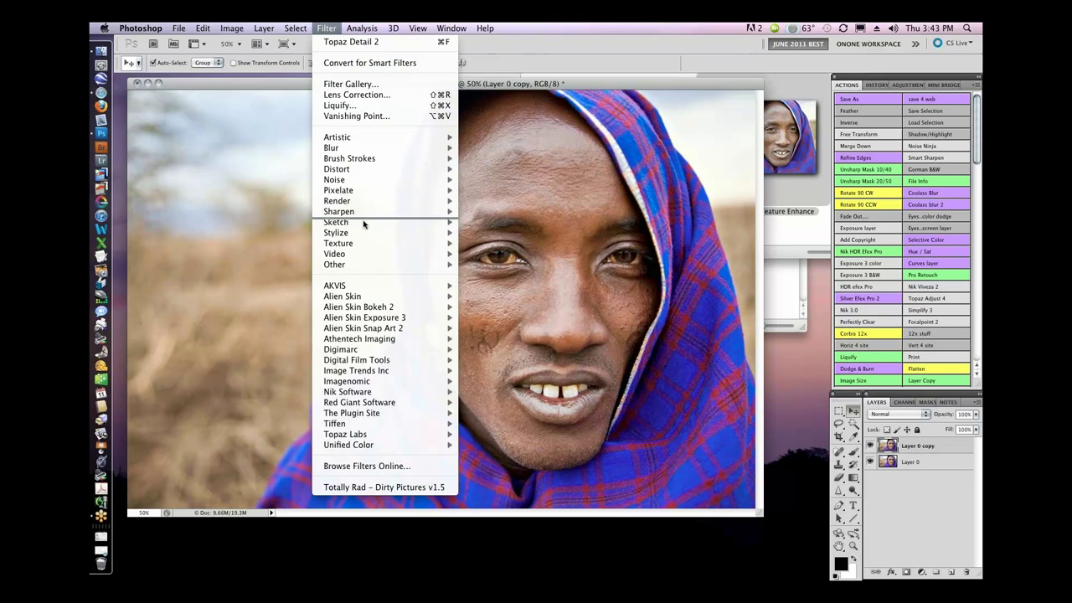
pyautogui.moveTo(372, 434)
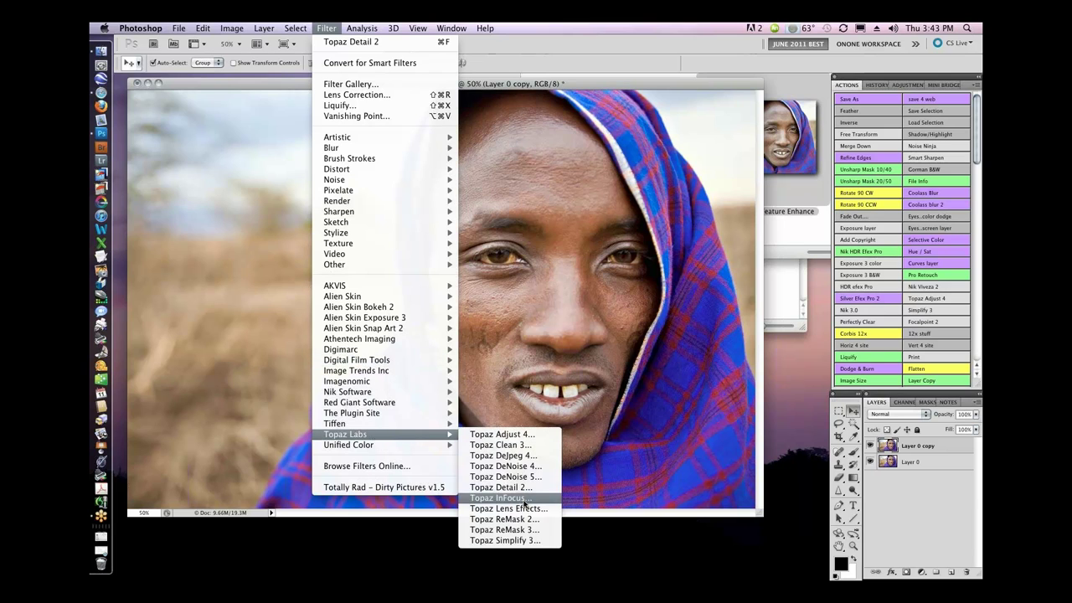
pyautogui.click(500, 487)
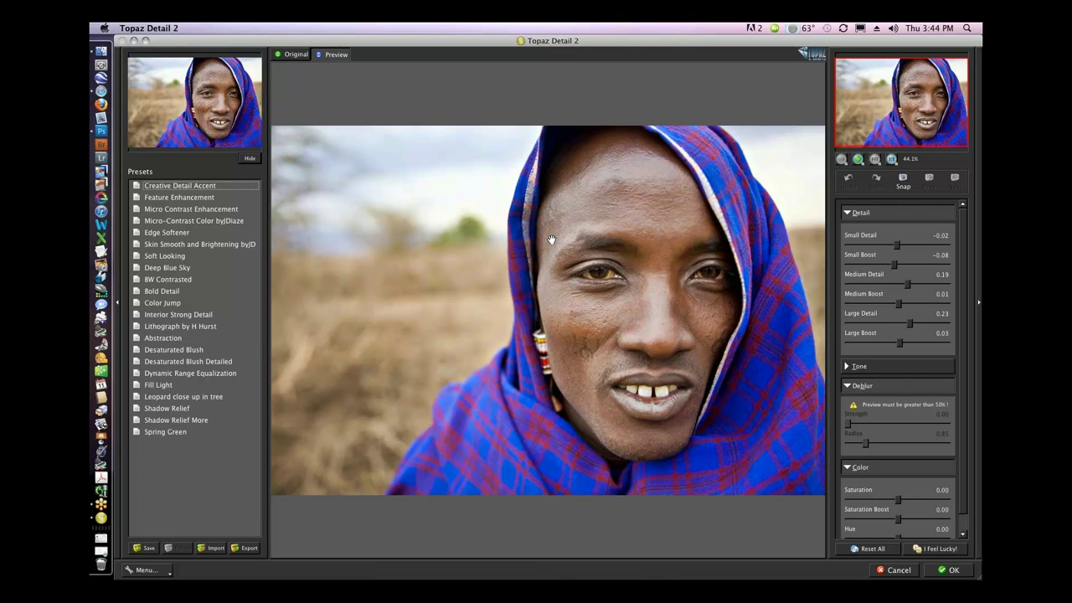
pyautogui.click(884, 549)
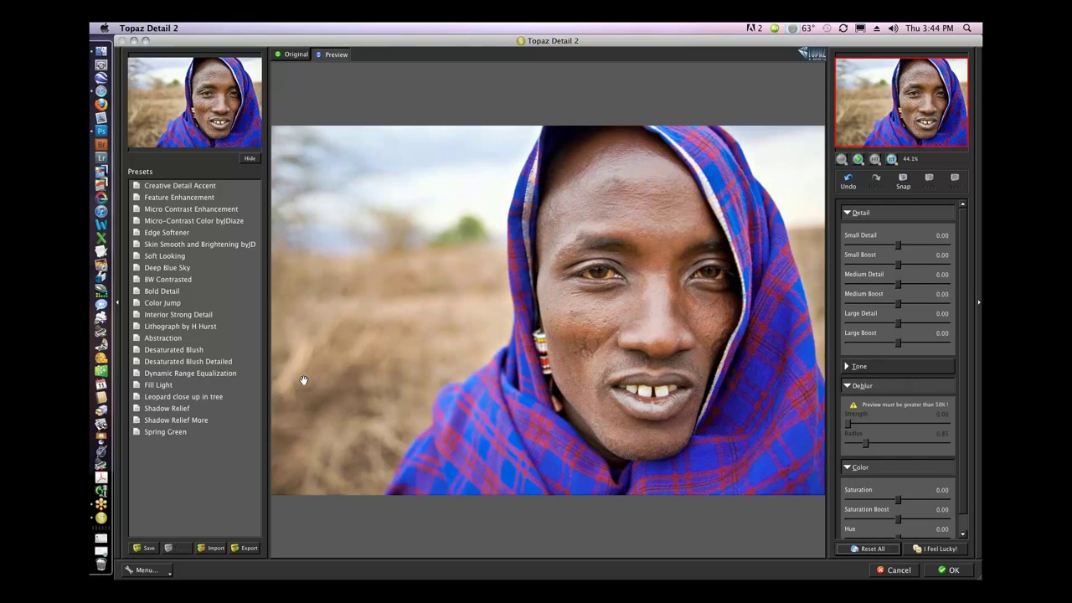
# Step: Apply the saved Leopard close up in tree preset to the portrait of the man in the blue hood
pyautogui.click(177, 398)
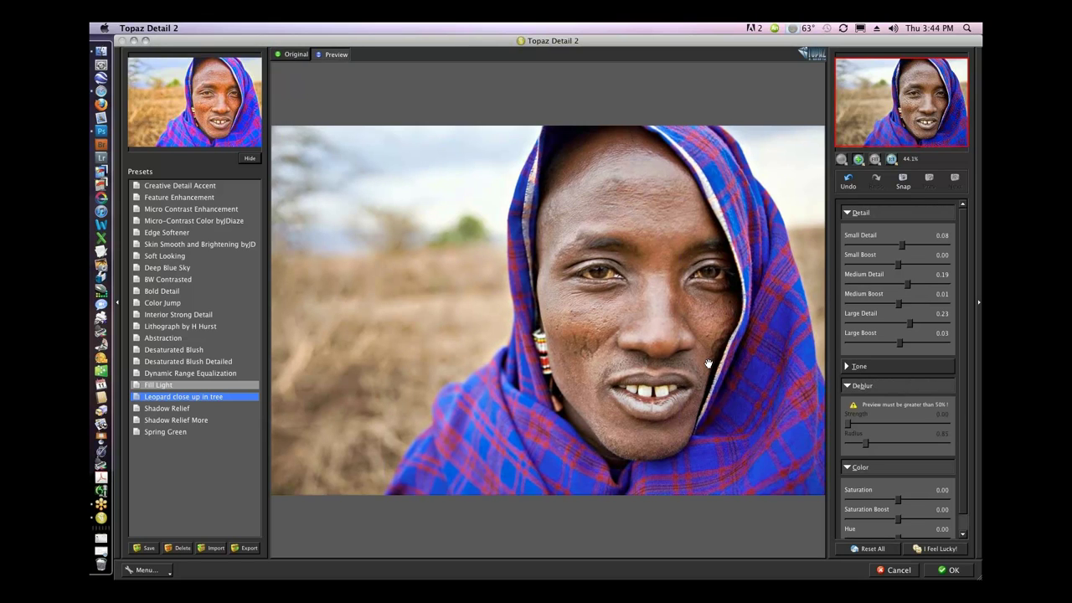
pyautogui.scroll(1, 708, 363)
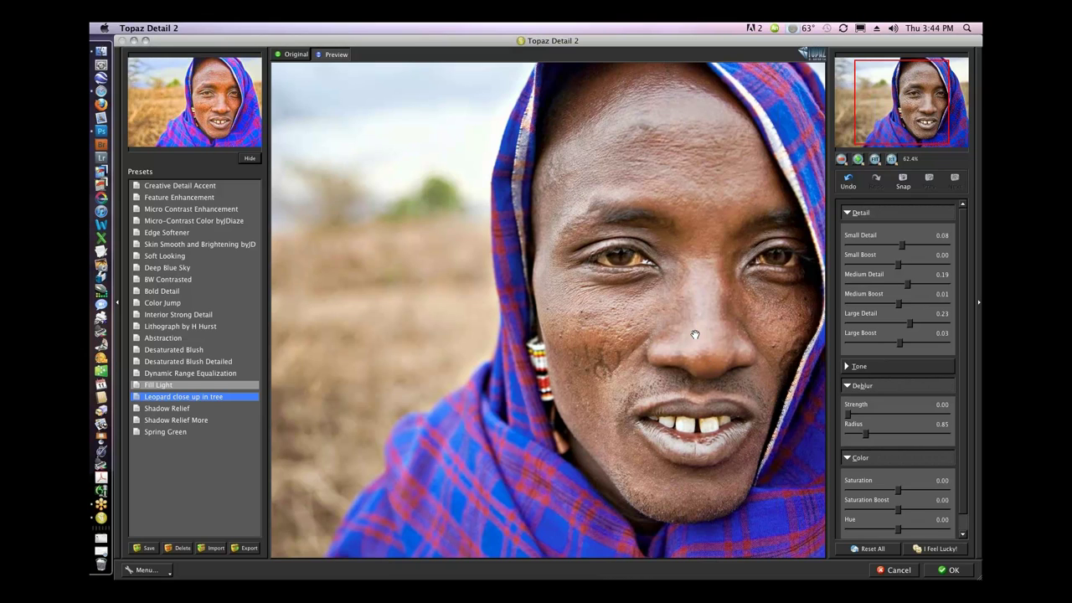
pyautogui.moveTo(695, 335); pyautogui.dragTo(624, 368)
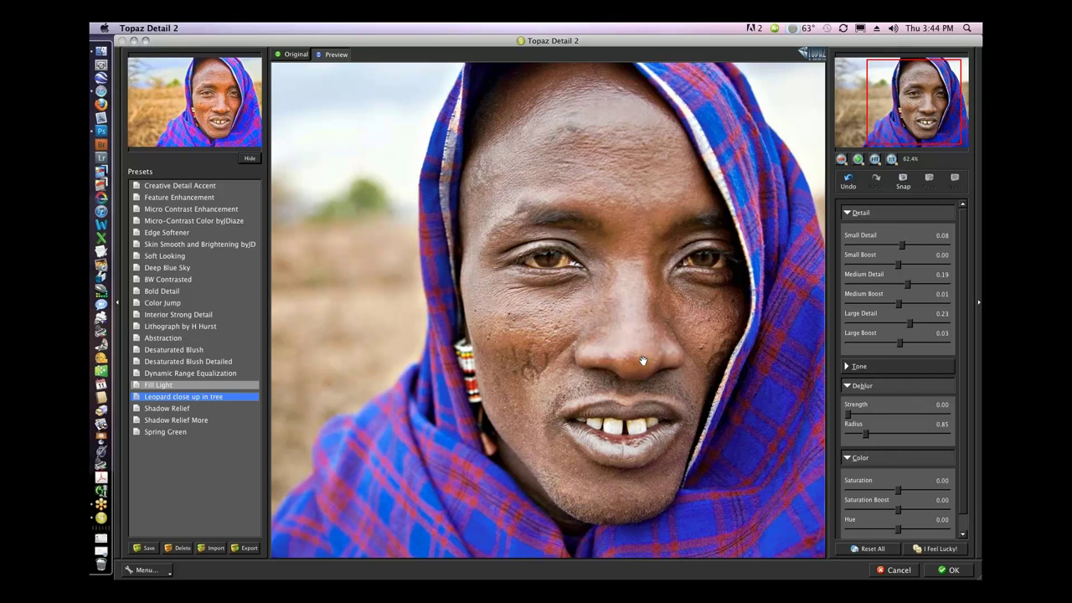
# Step: Try the Creative Detail Accent, Micro Contrast Enhancement, Soft Looking, BW Contrasted and Bold Detail presets, and return to Leopard close up in tree
pyautogui.click(192, 186)
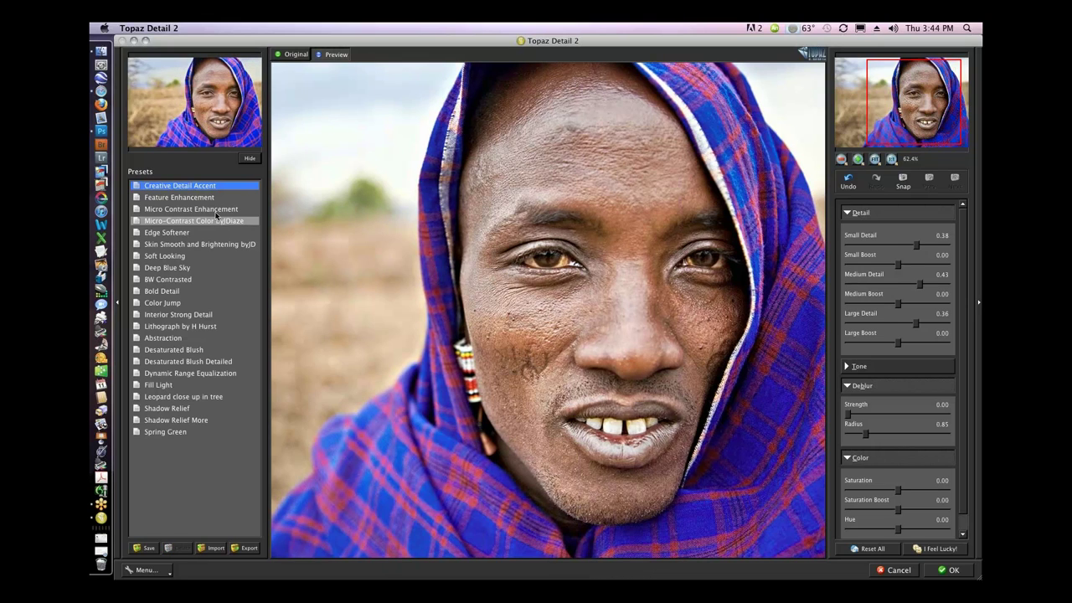
pyautogui.click(216, 212)
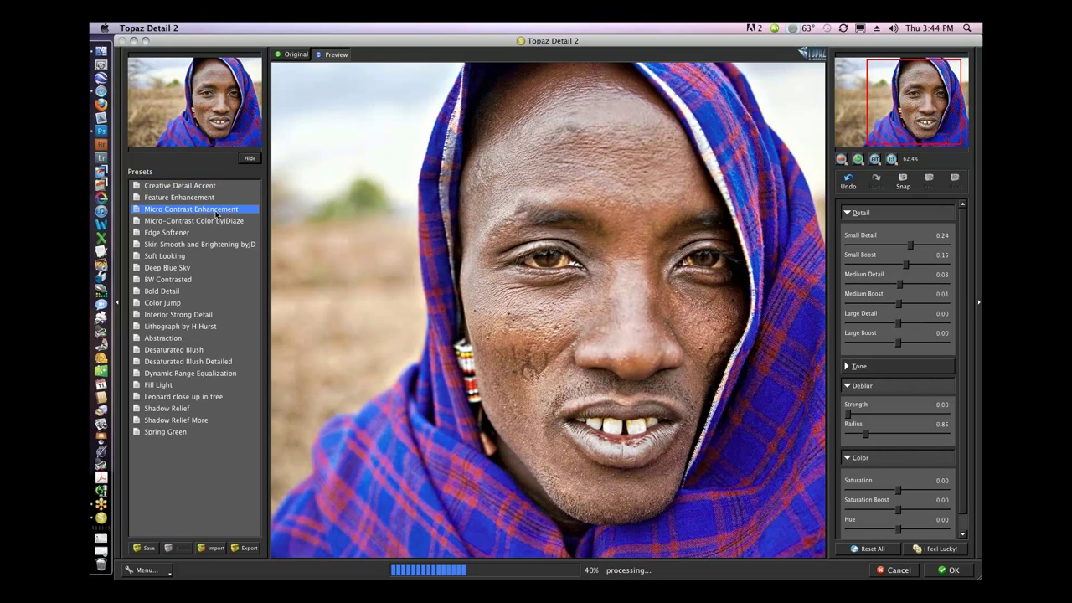
pyautogui.click(176, 257)
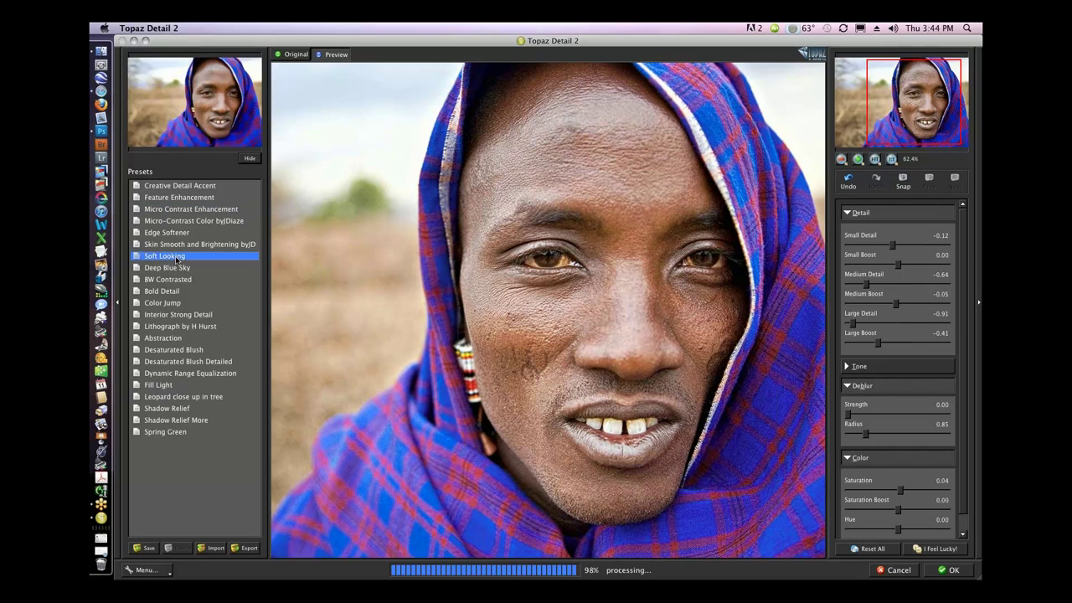
pyautogui.click(176, 279)
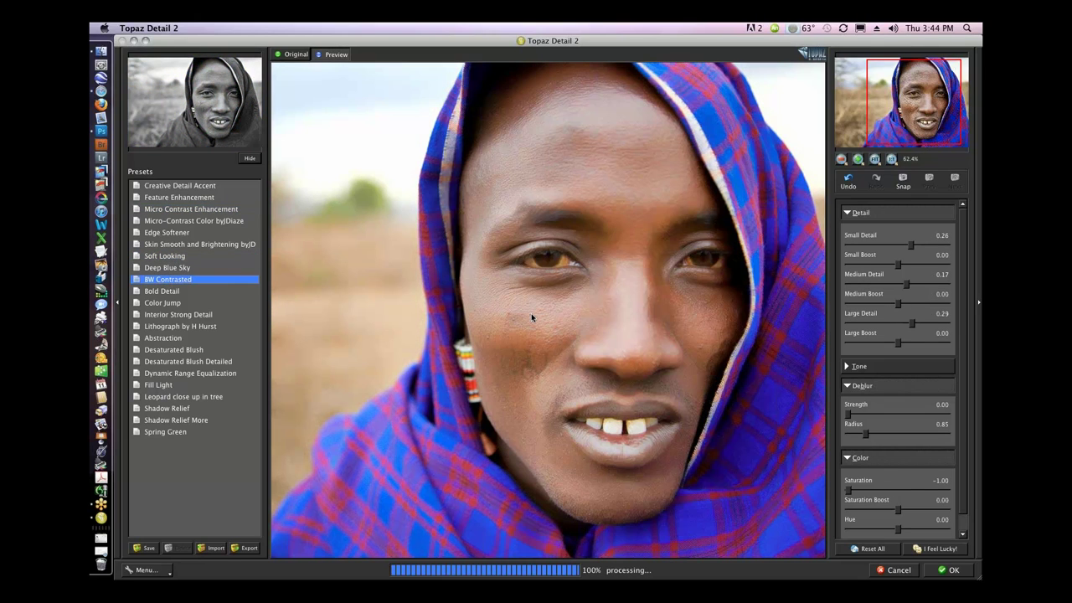
pyautogui.click(181, 292)
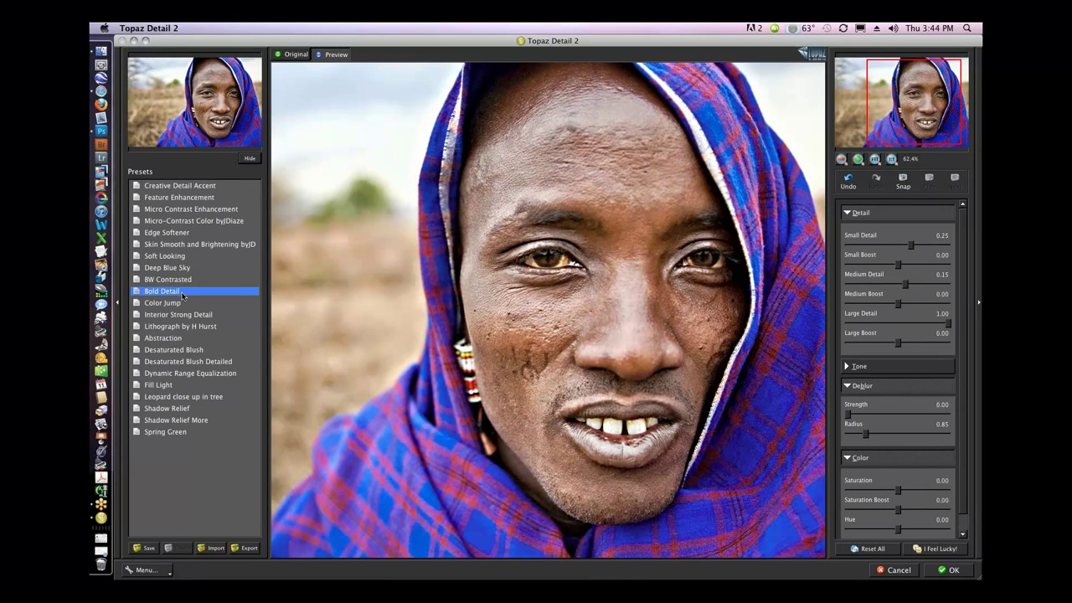
pyautogui.click(208, 396)
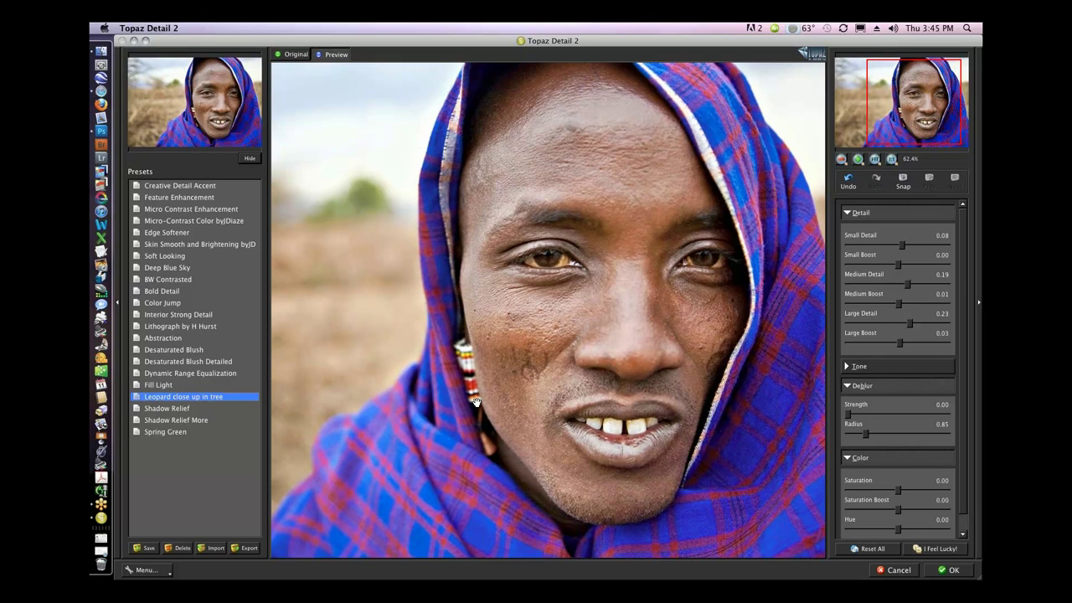
# Step: Compare the portrait preview with the original, apply the Leopard close up in tree look, and display the result full screen
pyautogui.press('super+0')
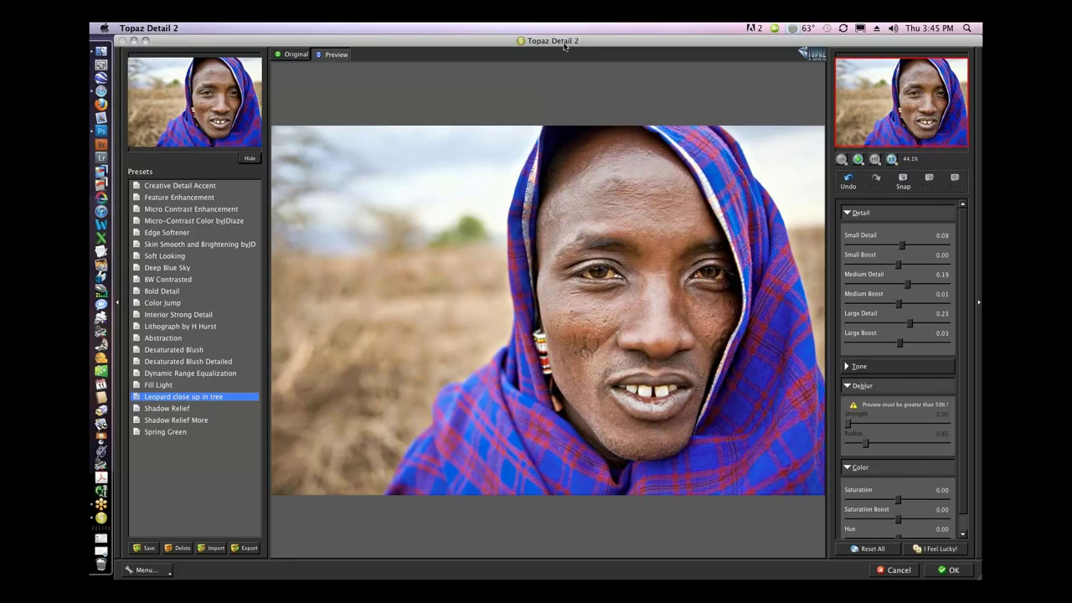
pyautogui.click(664, 334)
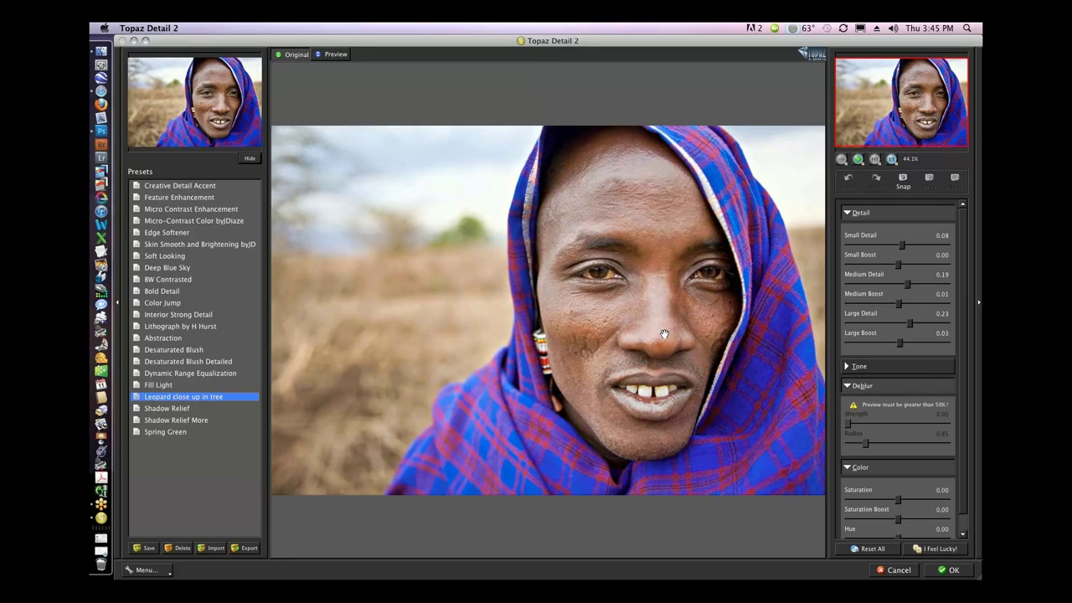
pyautogui.click(665, 334)
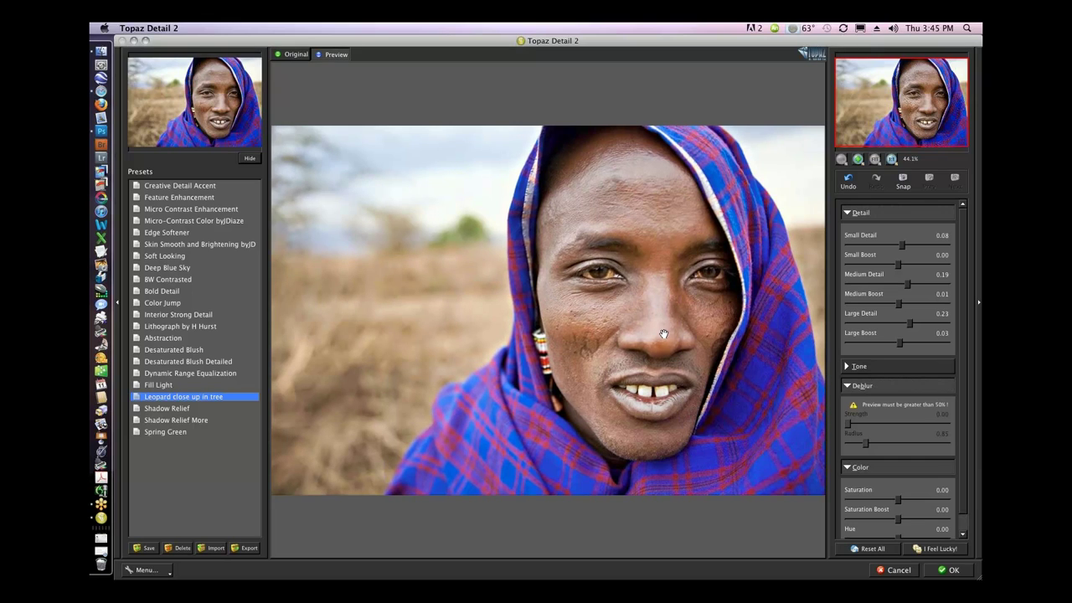
pyautogui.click(955, 571)
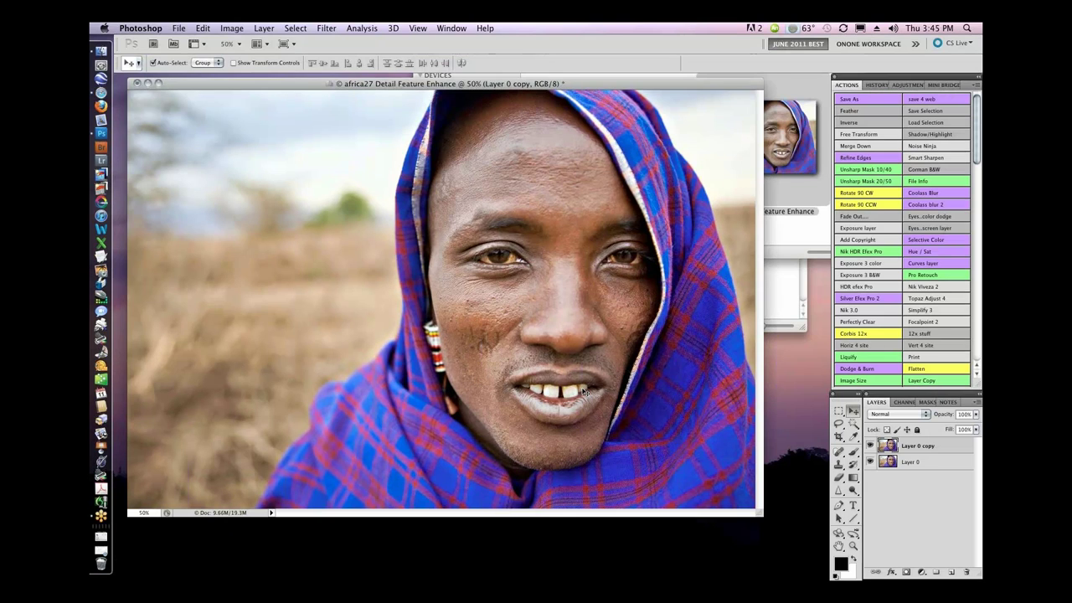
pyautogui.press('f')
pyautogui.press('f')
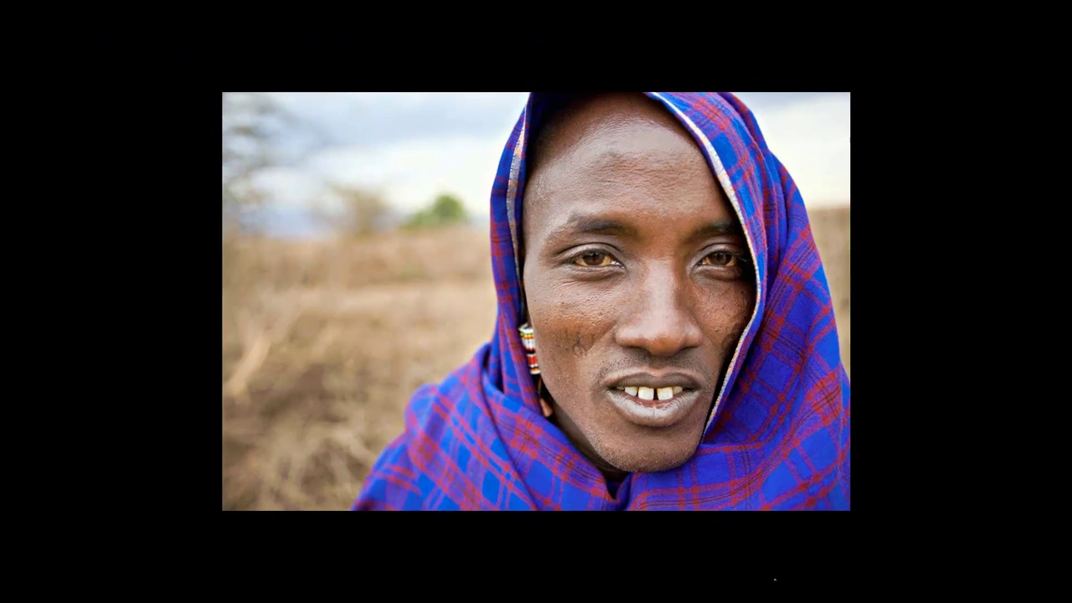
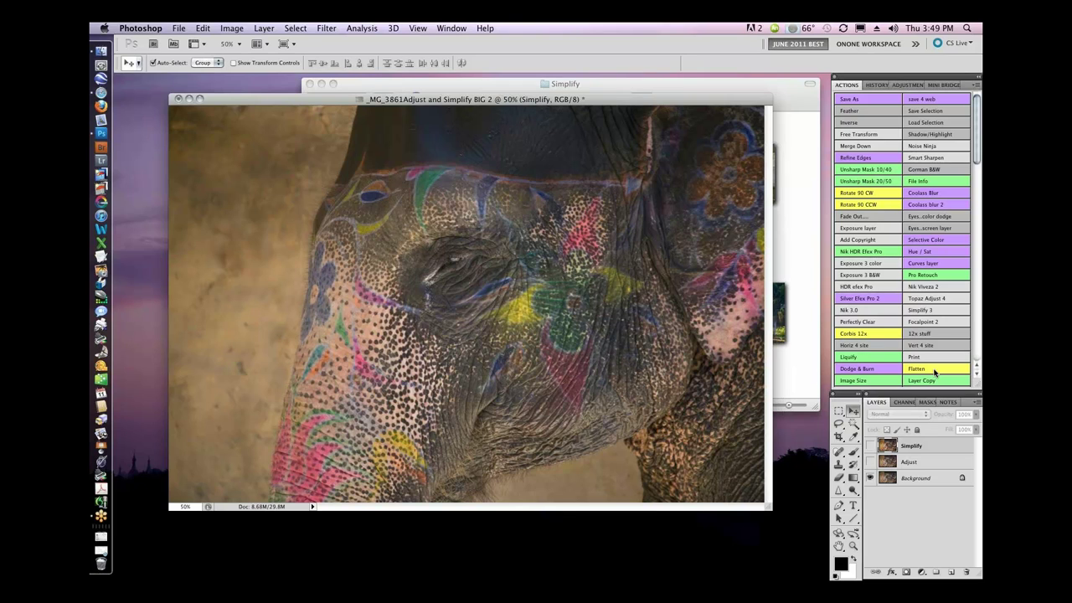
# Step: Flatten the painted elephant image and duplicate its layer
pyautogui.click(934, 369)
pyautogui.click(930, 380)
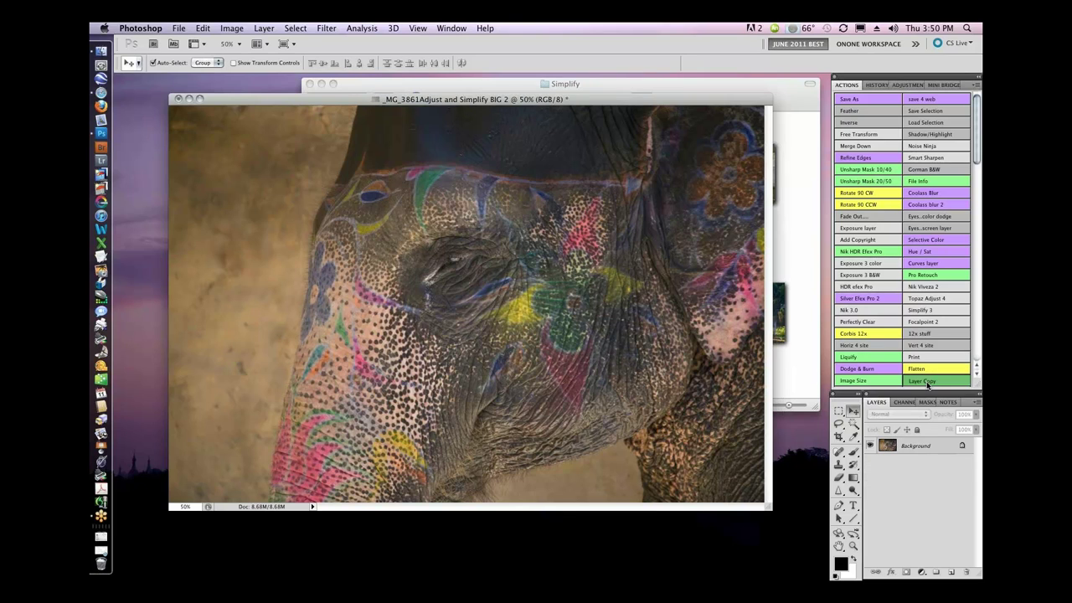
pyautogui.click(327, 28)
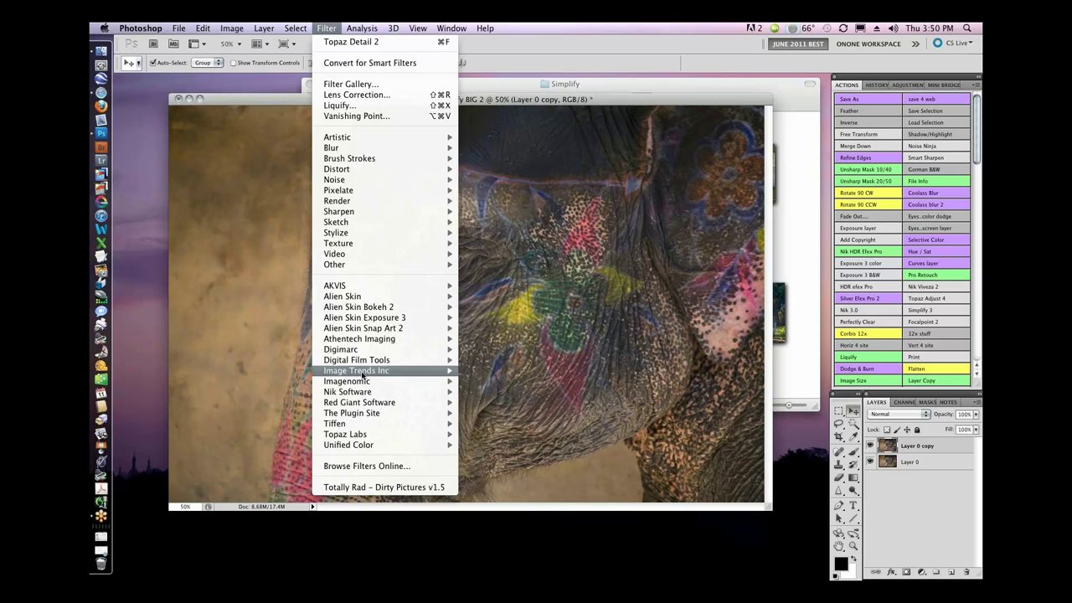
pyautogui.moveTo(346, 434)
pyautogui.click(531, 541)
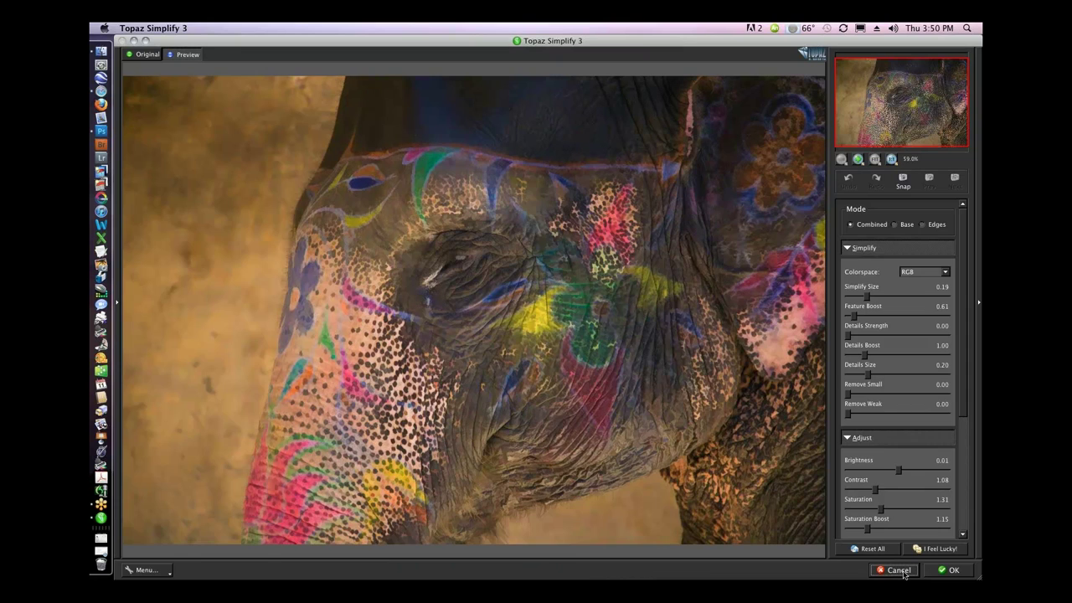
pyautogui.click(903, 573)
# Step: Open the elephant's layer copy in the Topaz Adjust 4 filter and reset all of its adjustments
pyautogui.click(925, 381)
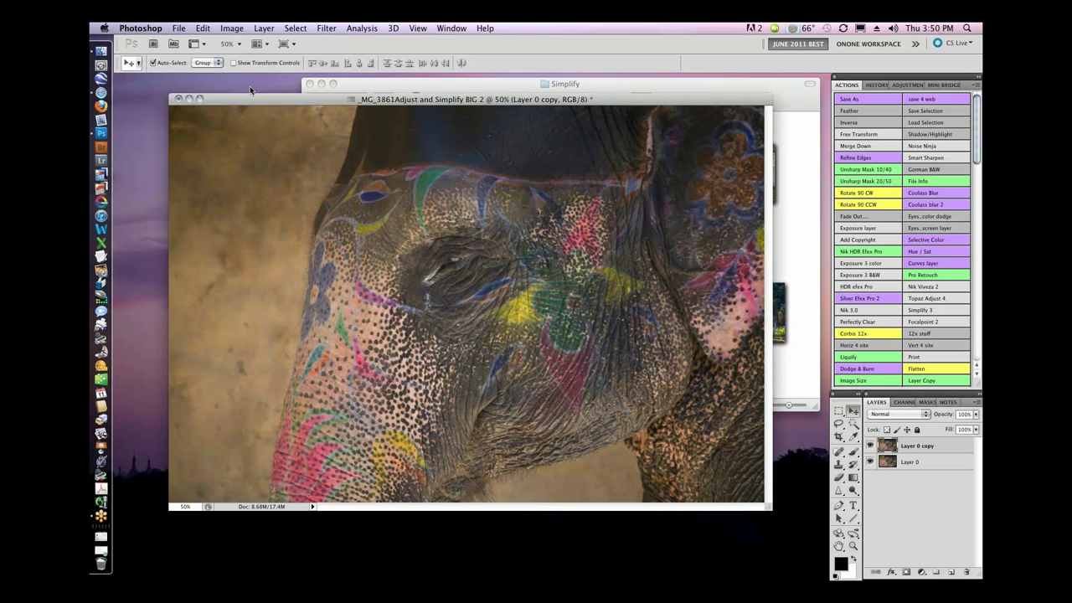
pyautogui.click(327, 28)
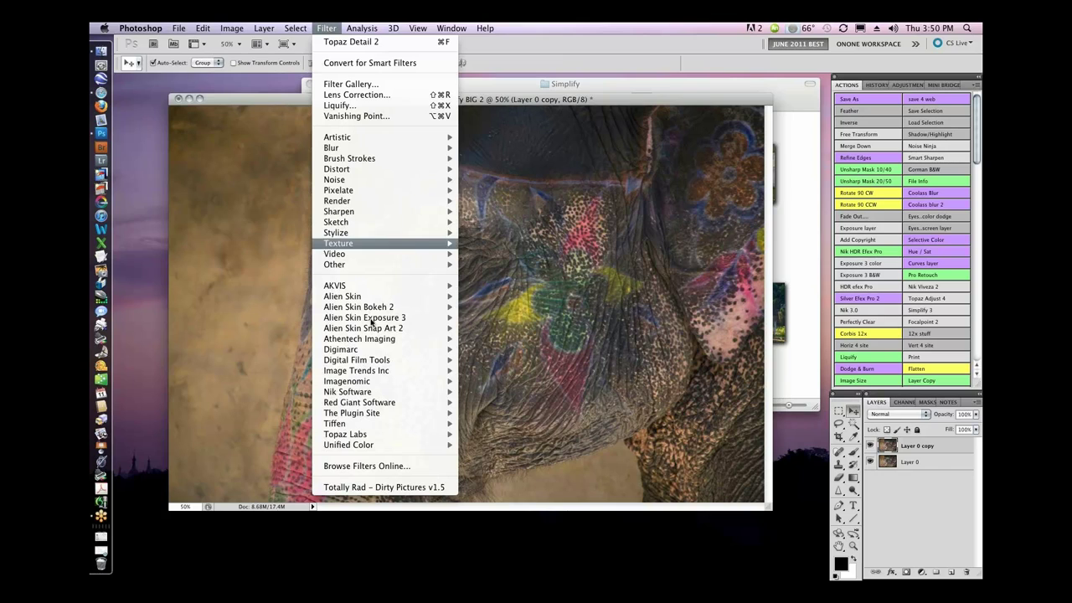
pyautogui.moveTo(360, 434)
pyautogui.click(503, 535)
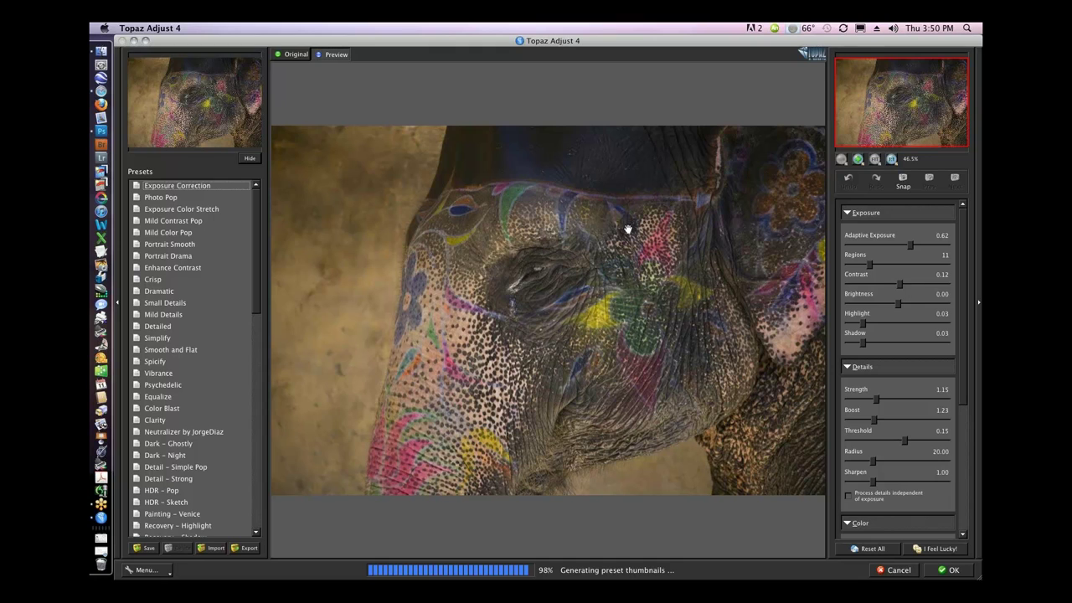
pyautogui.click(870, 549)
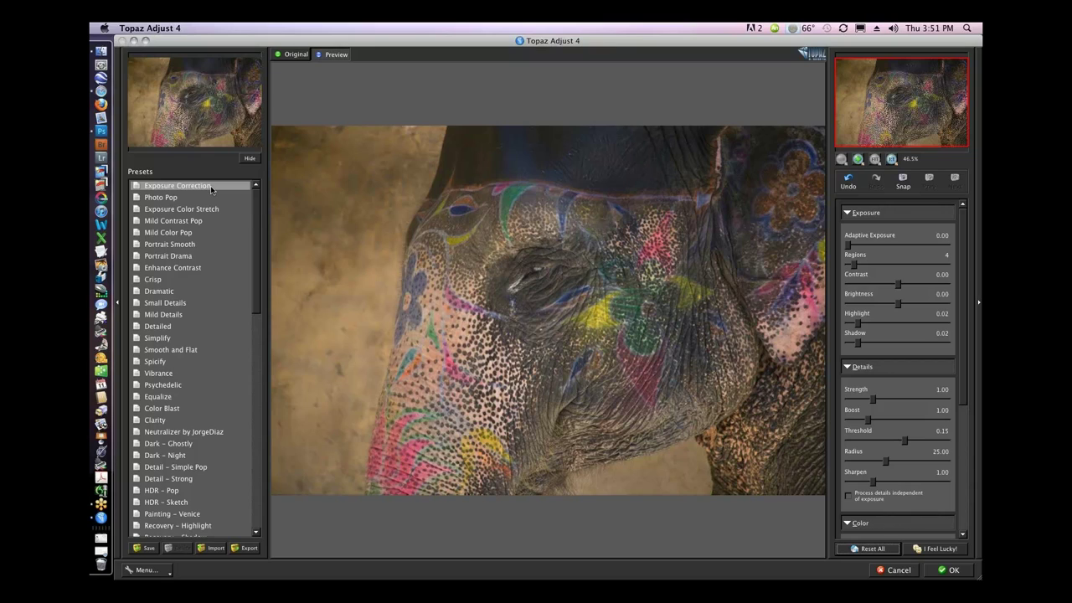
# Step: Apply the Photo Pop preset to the elephant with Adaptive Exposure at about 0.3, comparing the preview with the original
pyautogui.click(166, 200)
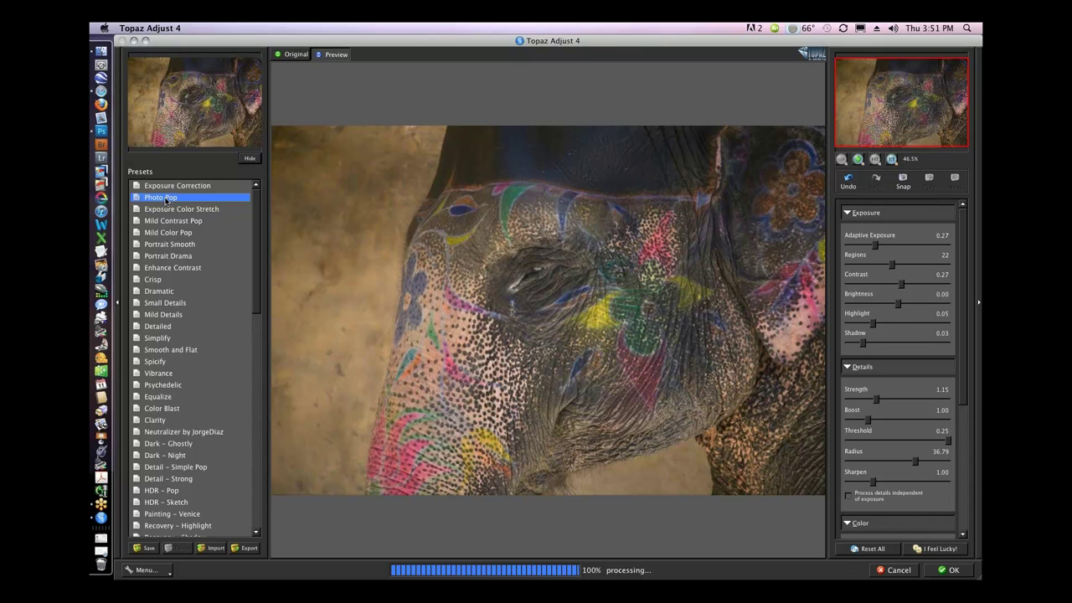
pyautogui.click(553, 341)
pyautogui.click(553, 341)
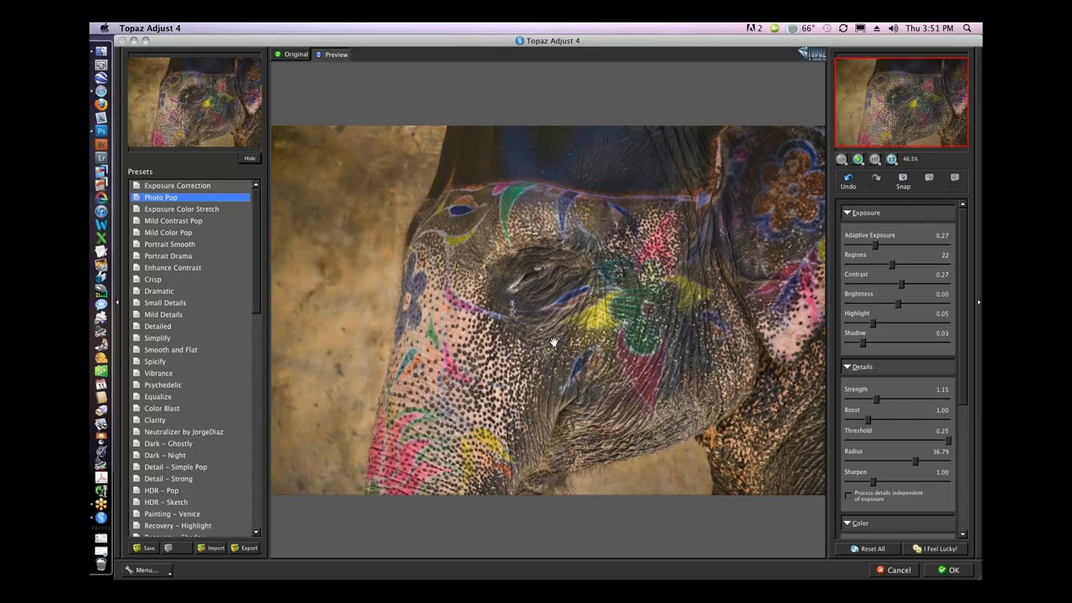
pyautogui.moveTo(876, 245); pyautogui.dragTo(878, 248)
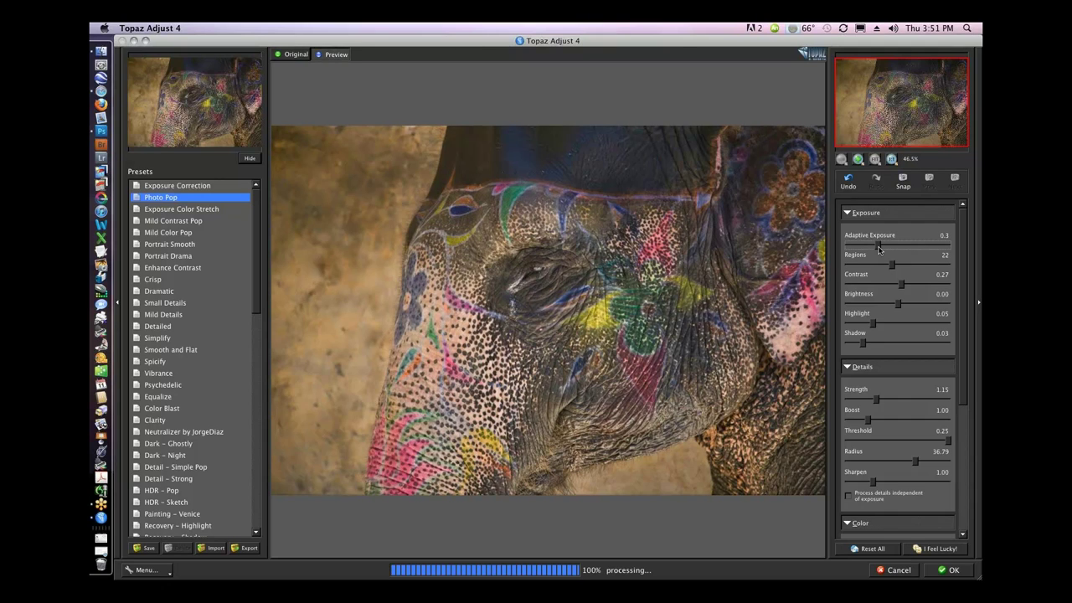
pyautogui.click(954, 571)
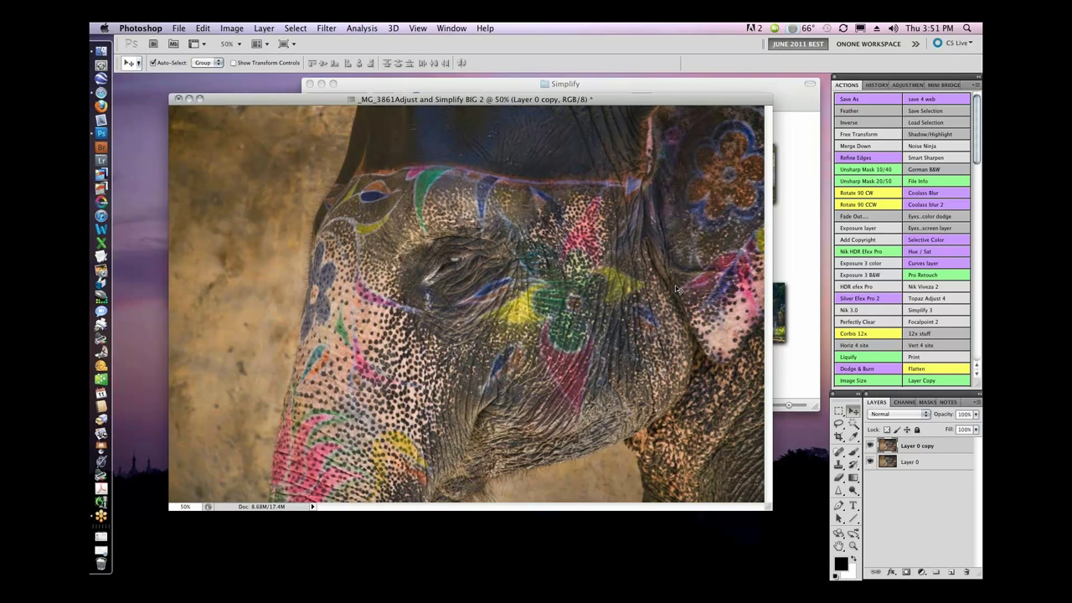
# Step: Flatten the adjusted elephant image onto a fresh layer copy and open it in Topaz Simplify 3 with the presets showing
pyautogui.click(941, 371)
pyautogui.click(326, 28)
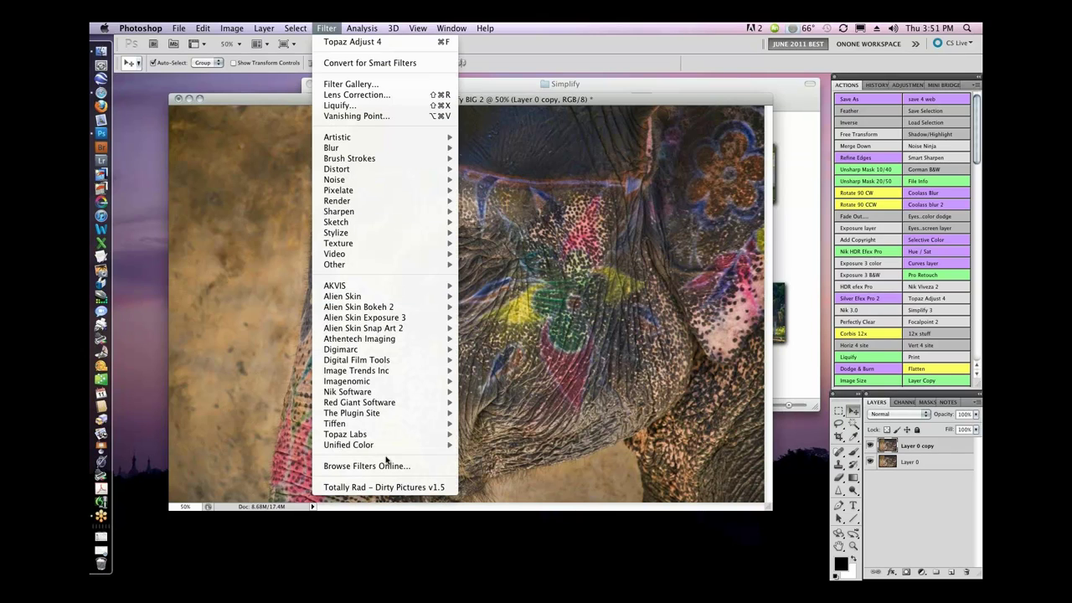
pyautogui.moveTo(387, 445)
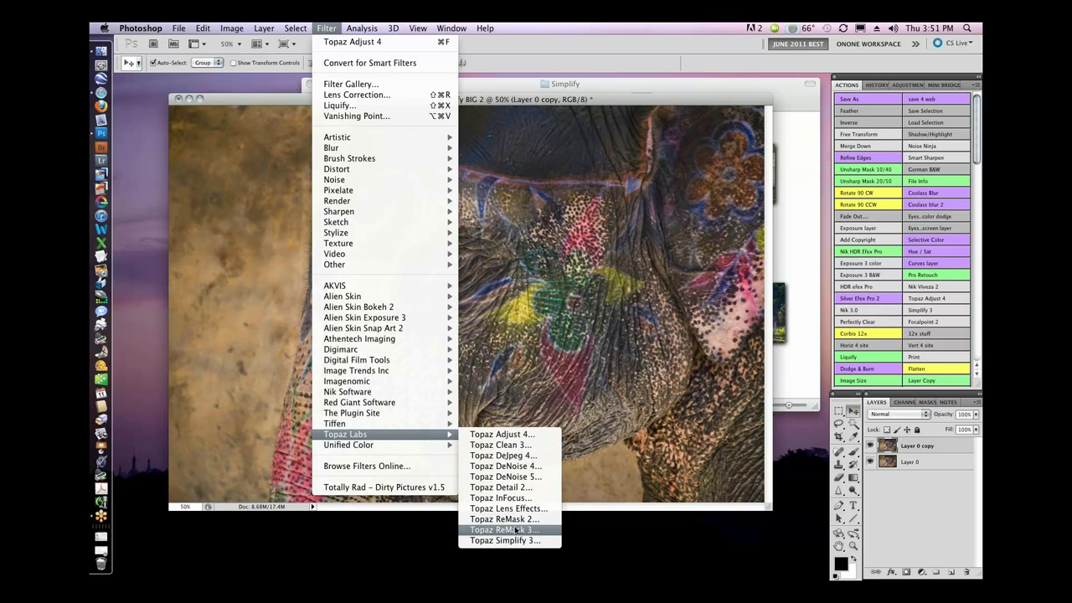
pyautogui.click(506, 540)
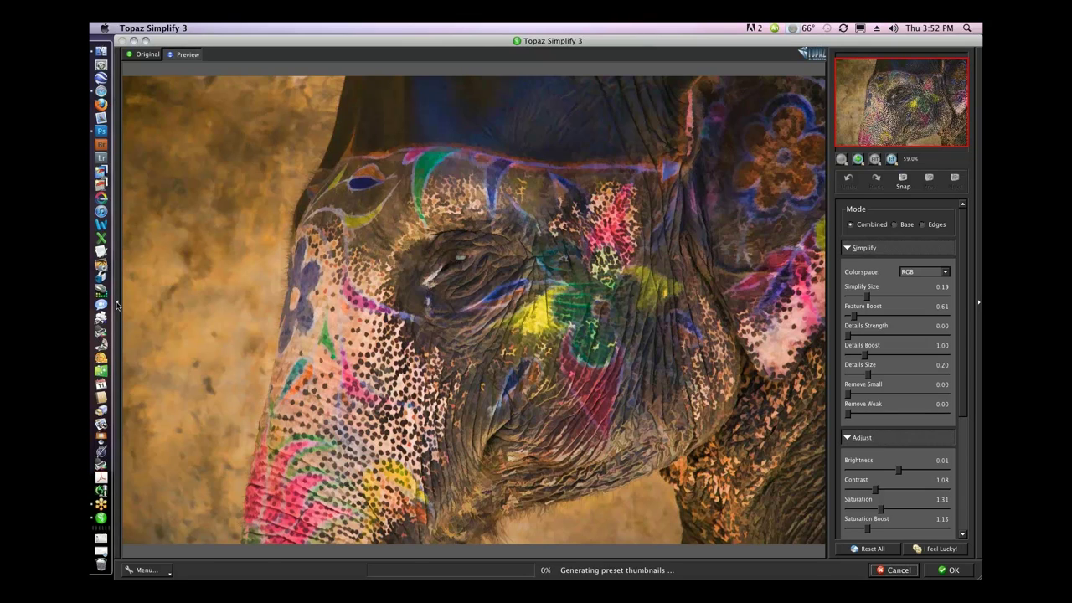
pyautogui.click(118, 304)
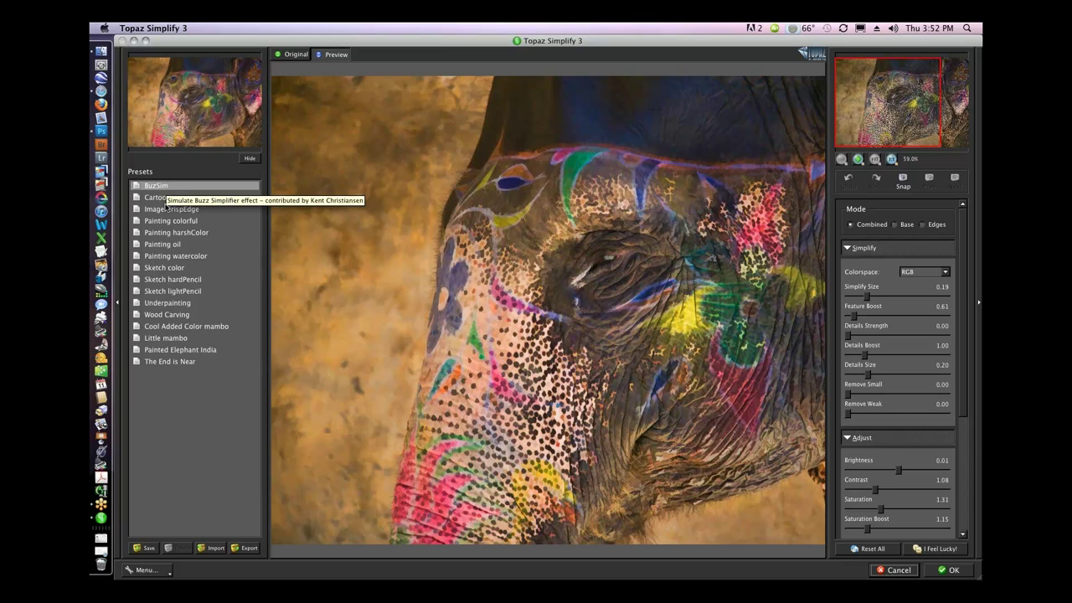
# Step: Compare the simplified elephant preview with the original and reset all of the Simplify adjustments
pyautogui.click(177, 362)
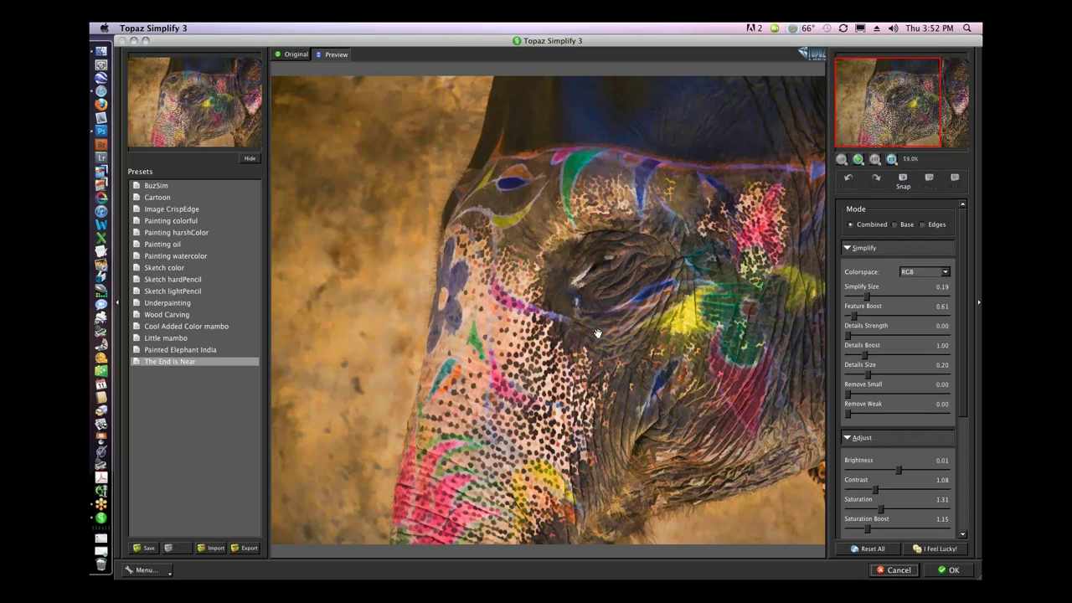
pyautogui.click(573, 319)
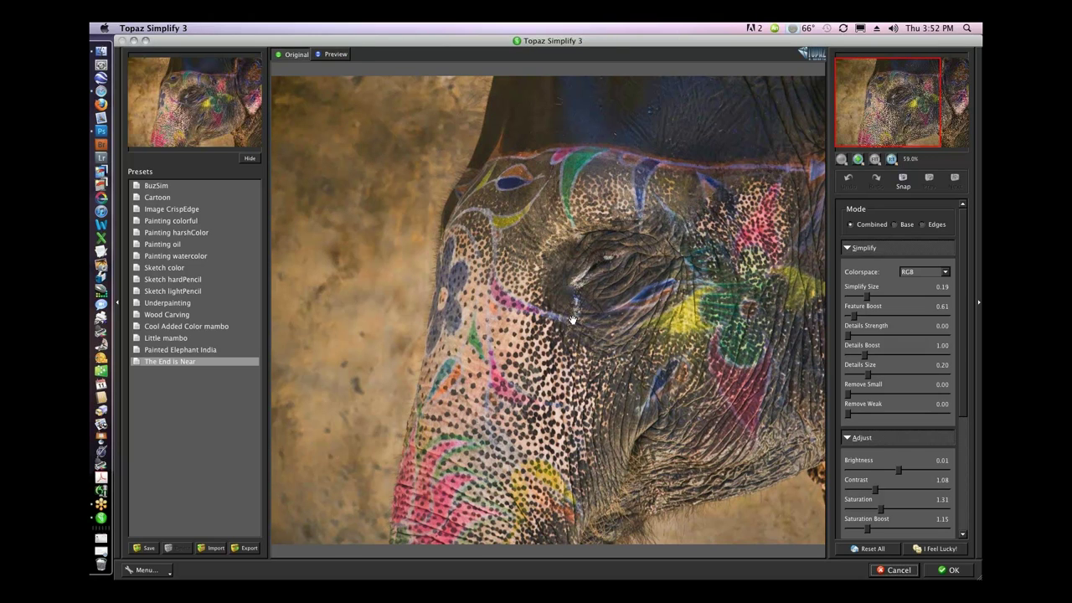
pyautogui.moveTo(573, 319); pyautogui.dragTo(531, 281)
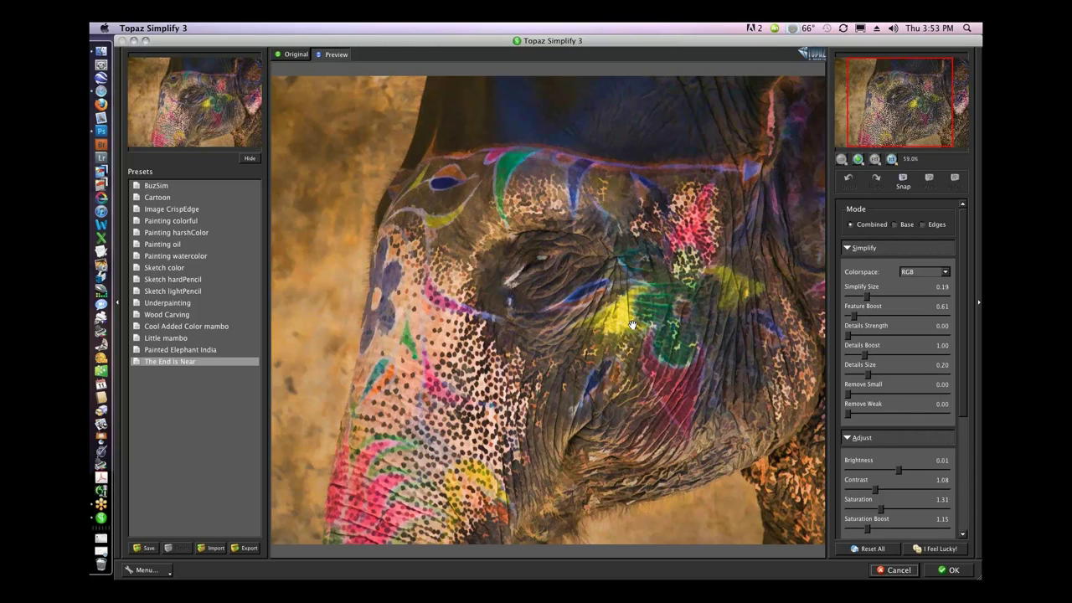
pyautogui.click(157, 196)
pyautogui.click(868, 548)
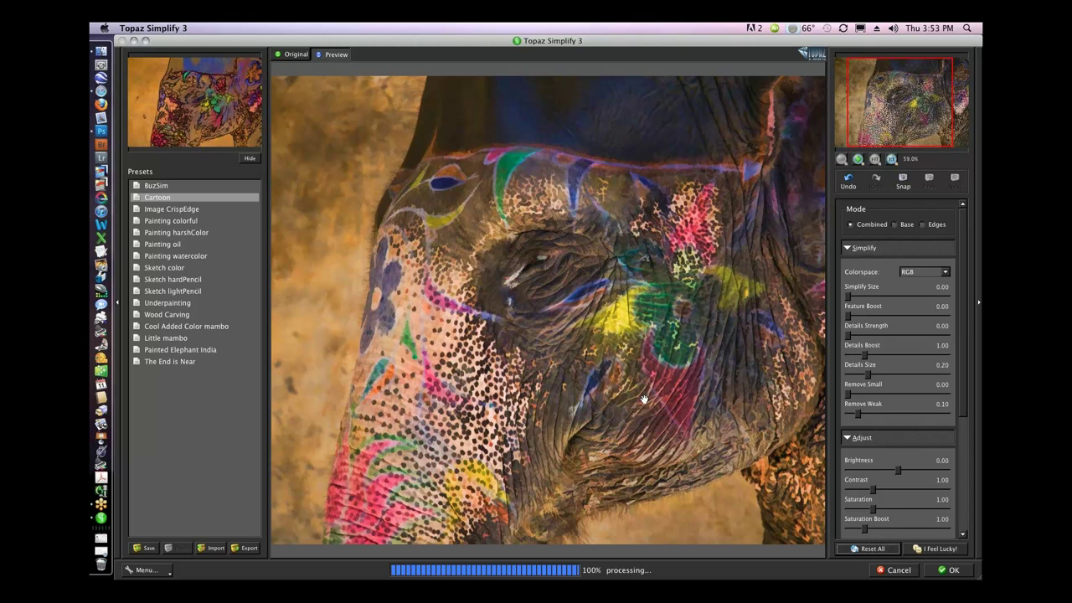
# Step: Preview the painting presets as thumbnails and check the Colorspace options, keeping RGB
pyautogui.click(163, 244)
pyautogui.click(163, 257)
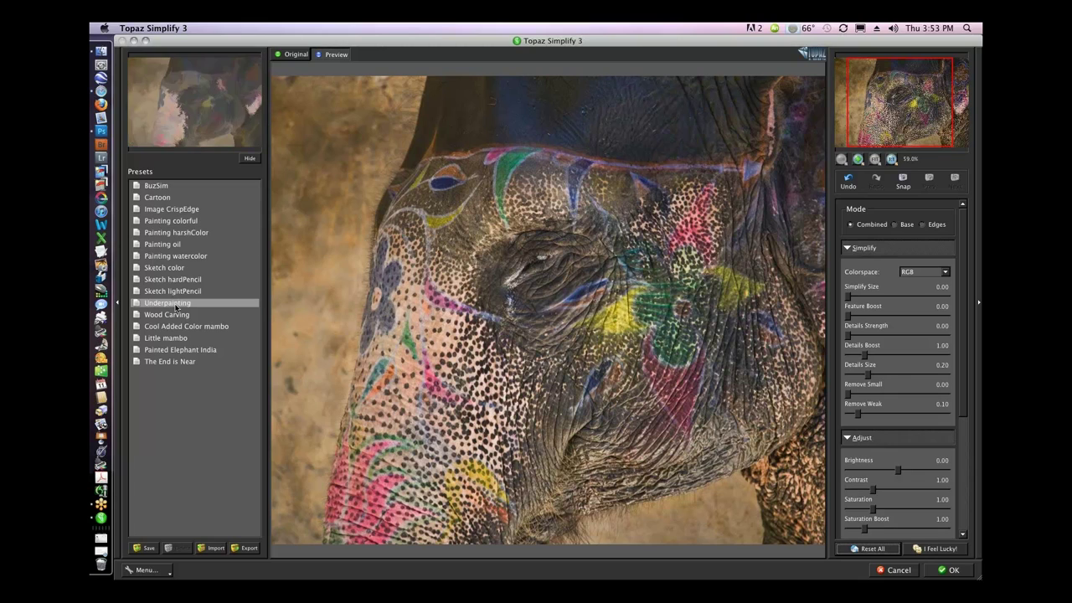
pyautogui.click(946, 274)
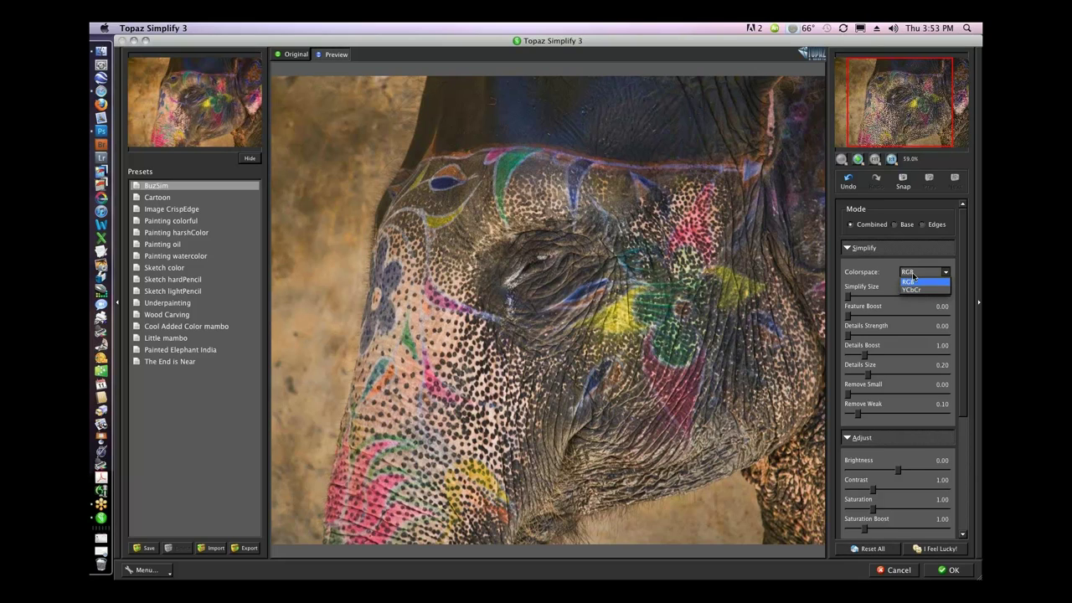
pyautogui.click(914, 281)
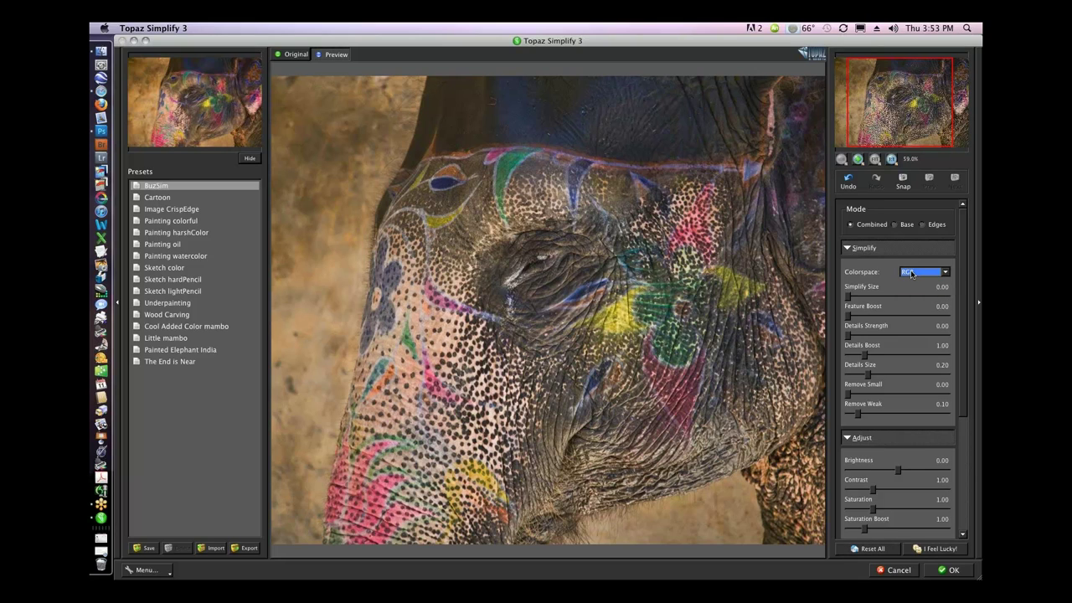
# Step: Try the BuzSim preset on the elephant with Simplify Size at 0.19 and Feature Boost at 0.28
pyautogui.click(157, 186)
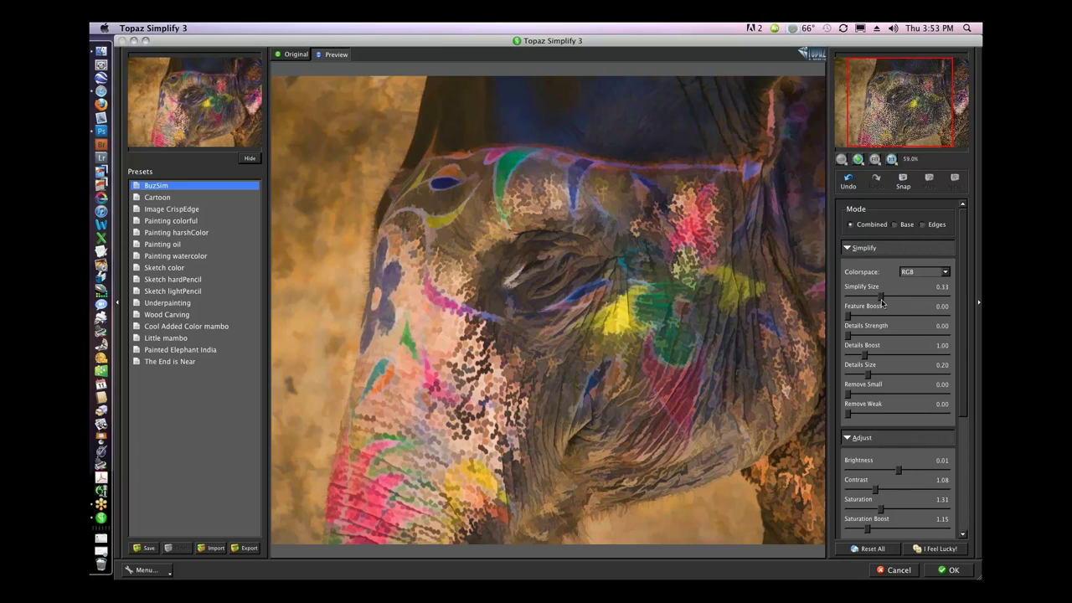
pyautogui.moveTo(881, 298); pyautogui.dragTo(868, 299)
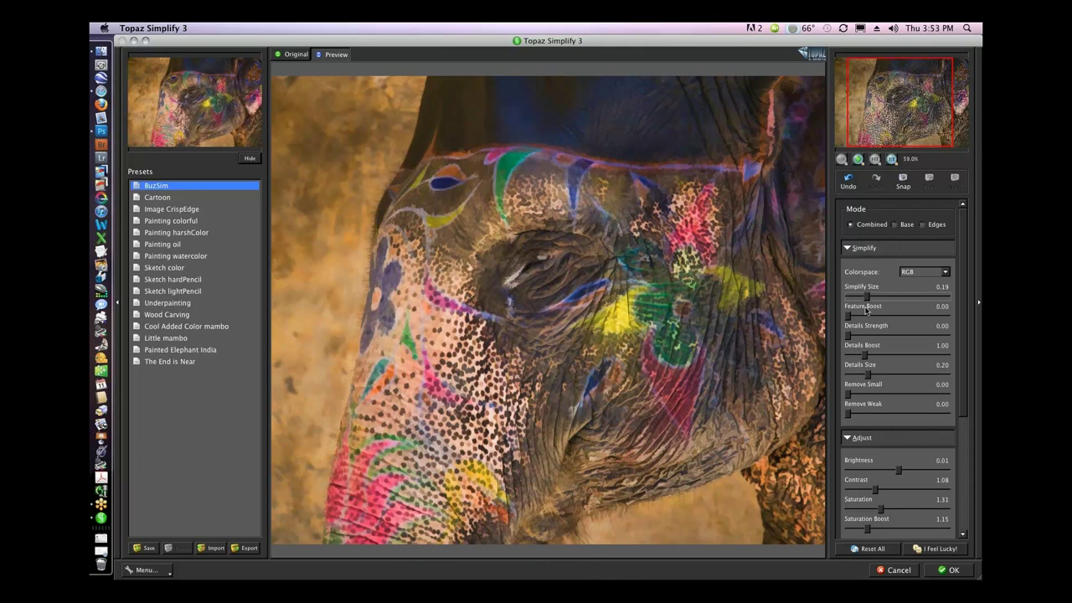
pyautogui.moveTo(849, 317); pyautogui.dragTo(851, 316)
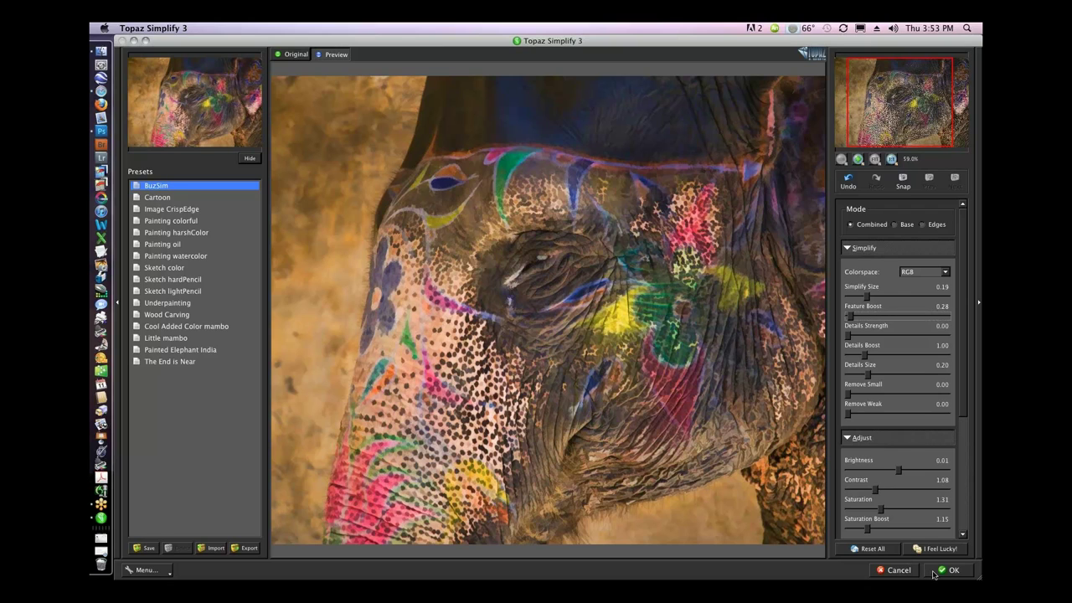
# Step: Look over the remaining Simplify settings and presets, cancel the filter, and close the elephant image
pyautogui.click(633, 276)
pyautogui.scroll(-3, 963, 315)
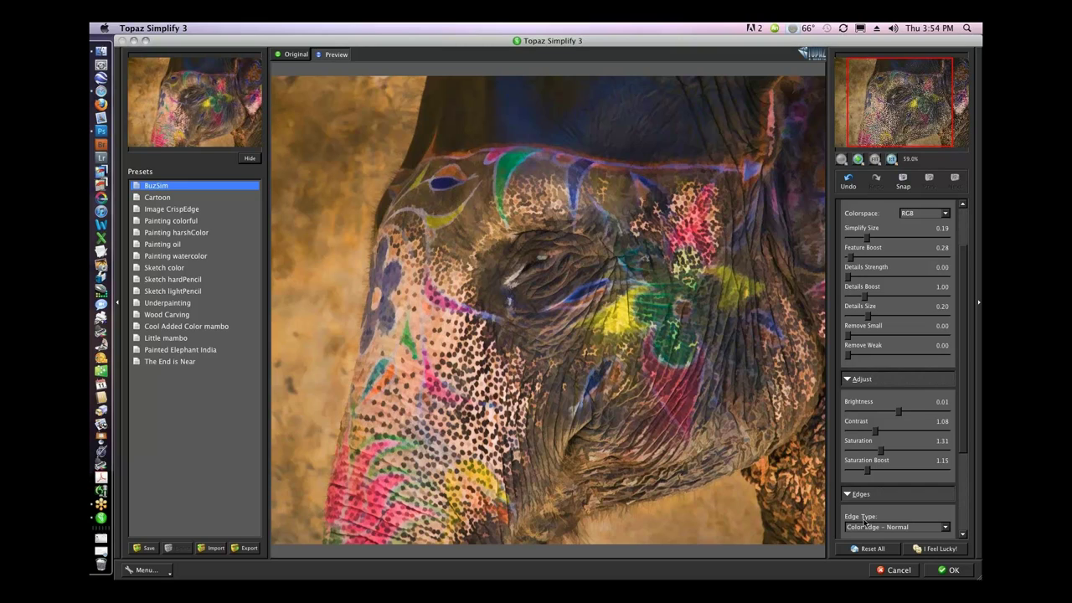
pyautogui.moveTo(170, 313)
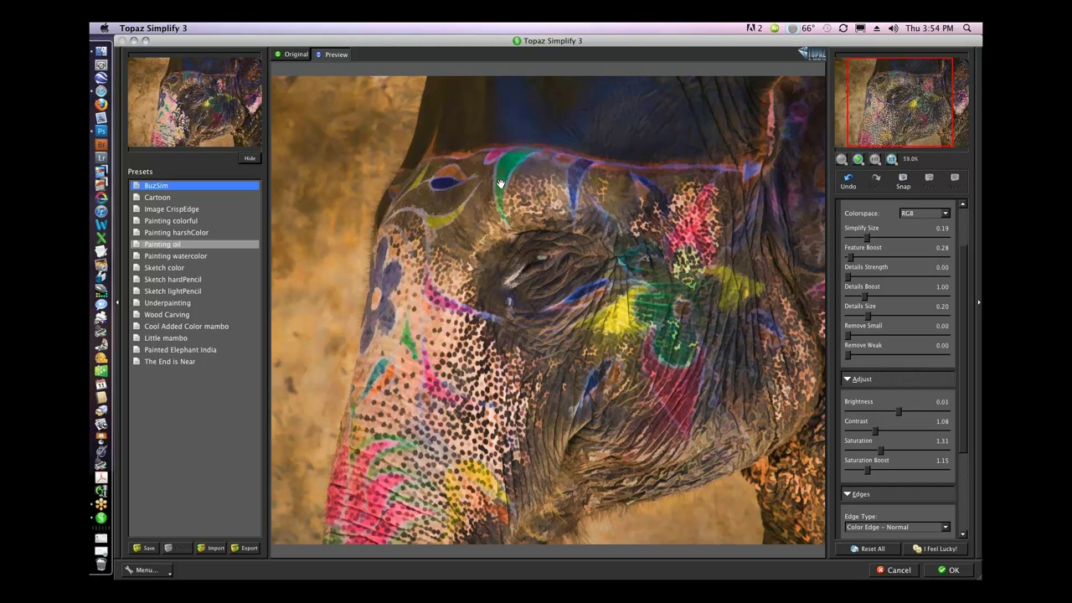
pyautogui.click(899, 570)
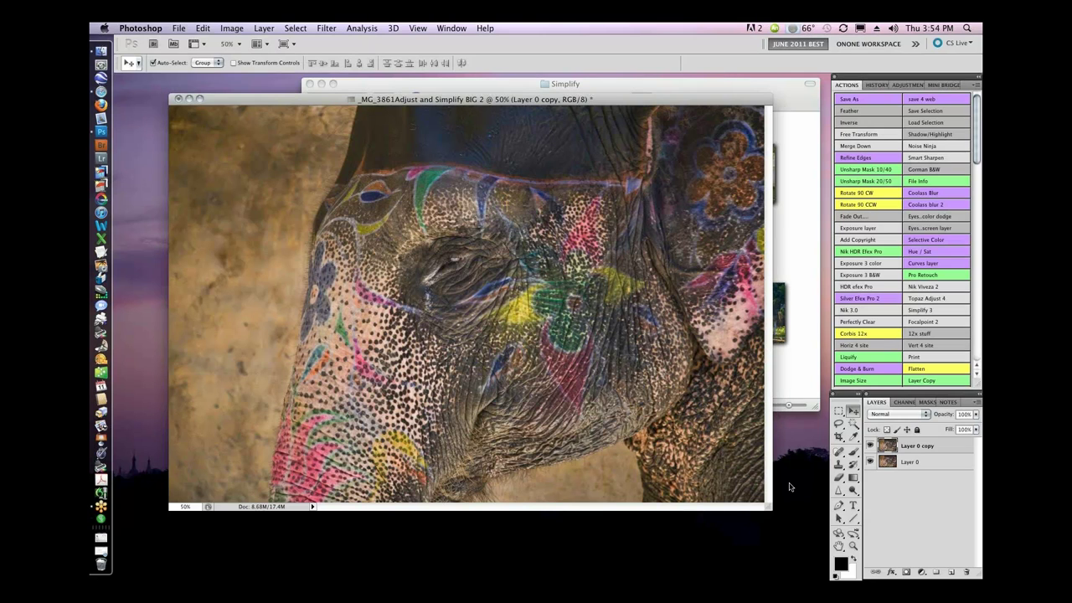
pyautogui.press('super+w')
pyautogui.click(510, 222)
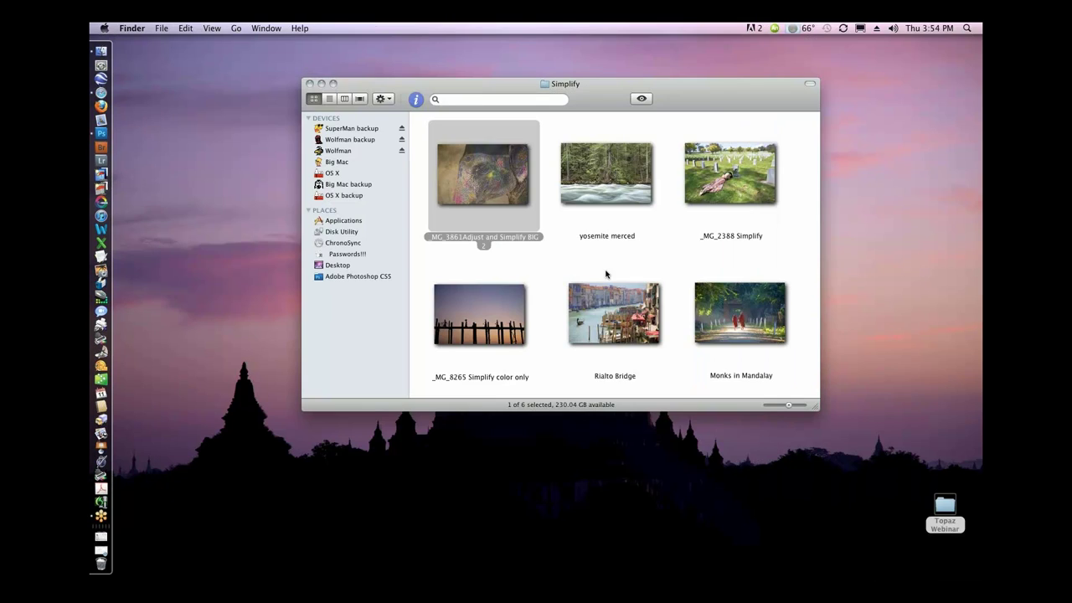
# Step: Open the yosemite merced image and check its camera data in File Info without changing anything
pyautogui.doubleClick(608, 176)
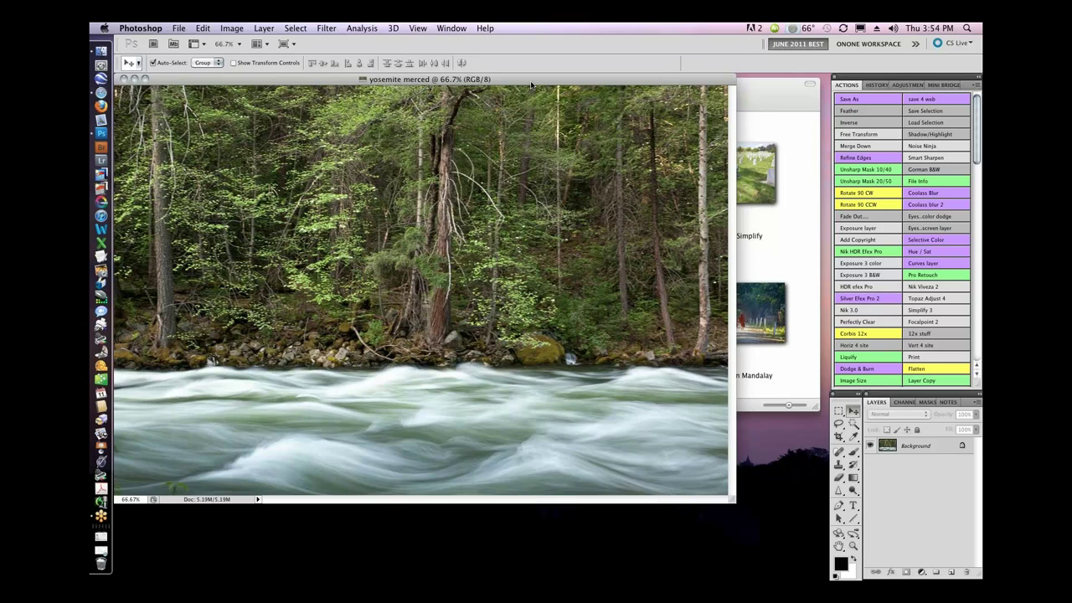
pyautogui.moveTo(531, 85); pyautogui.dragTo(607, 129)
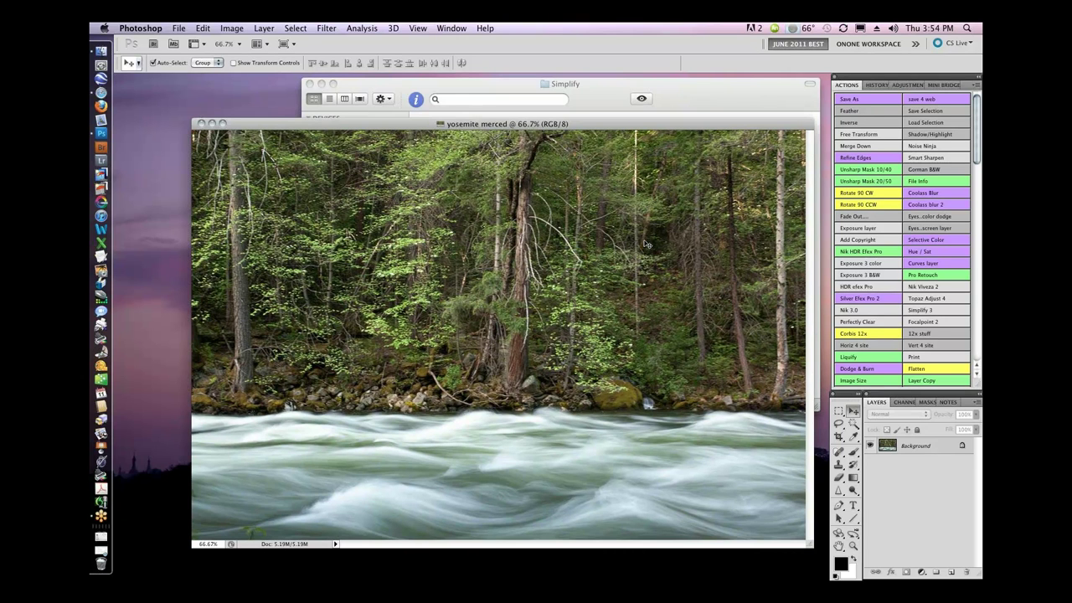
pyautogui.moveTo(583, 125); pyautogui.dragTo(582, 115)
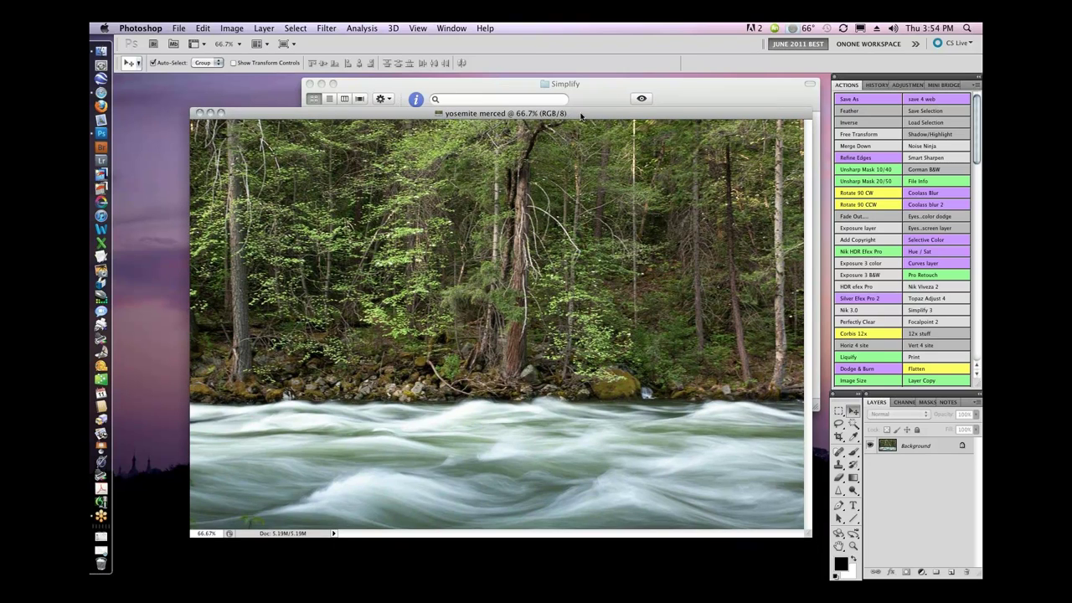
pyautogui.moveTo(581, 115); pyautogui.dragTo(580, 107)
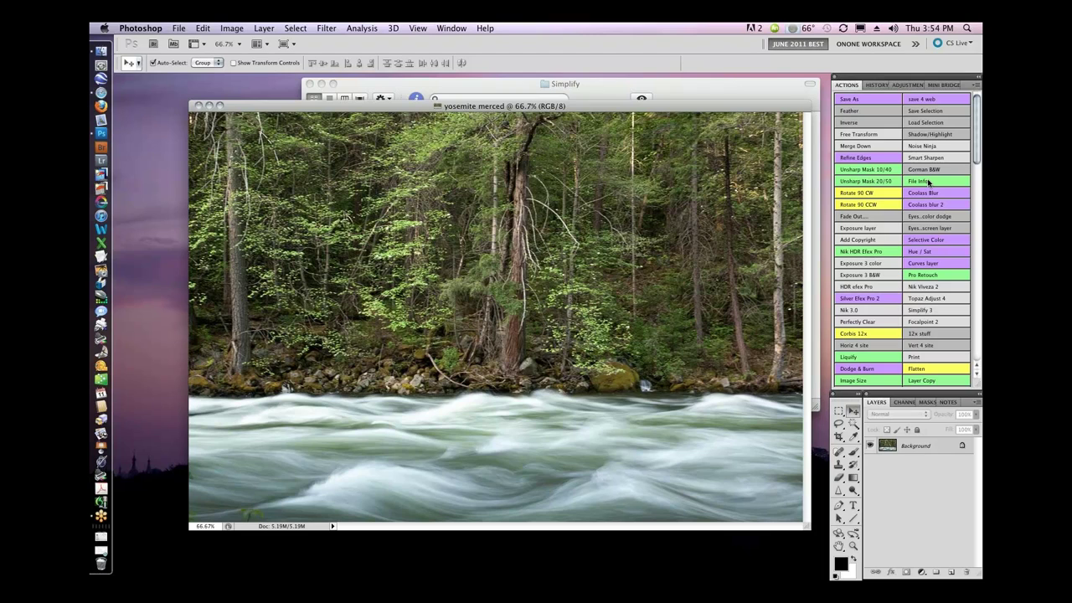
pyautogui.click(928, 183)
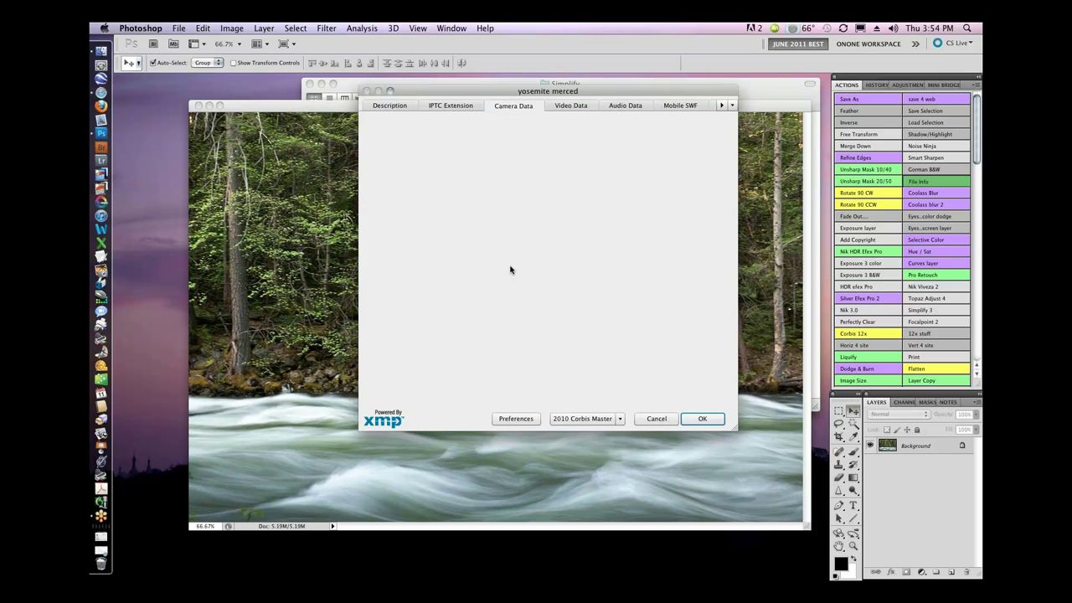
pyautogui.click(657, 420)
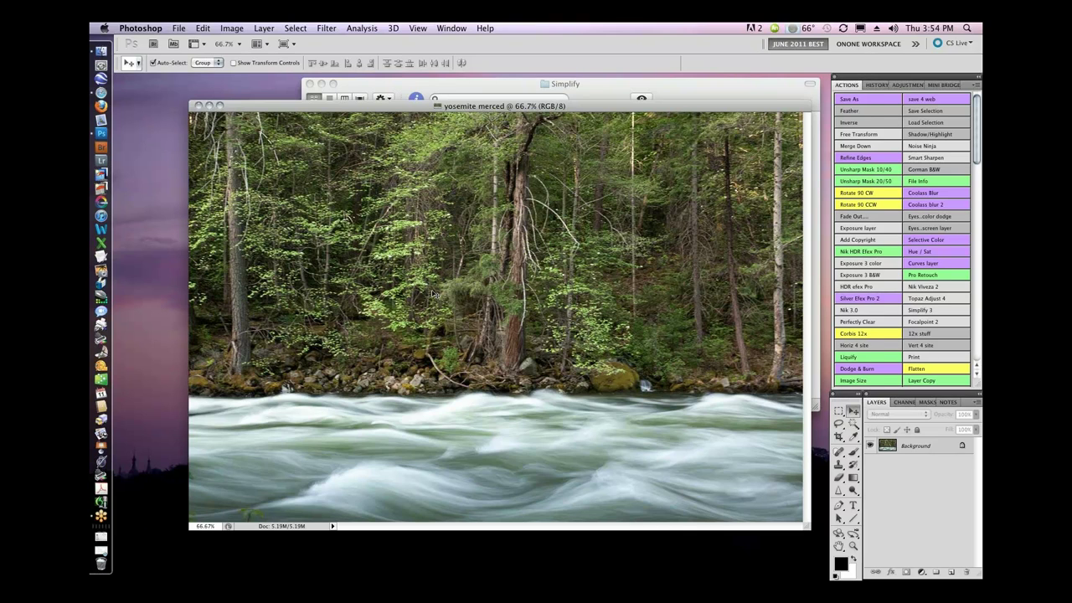
# Step: Inspect the river image at 100% and start Topaz Simplify 3 on a duplicate of its layer
pyautogui.press('super+1')
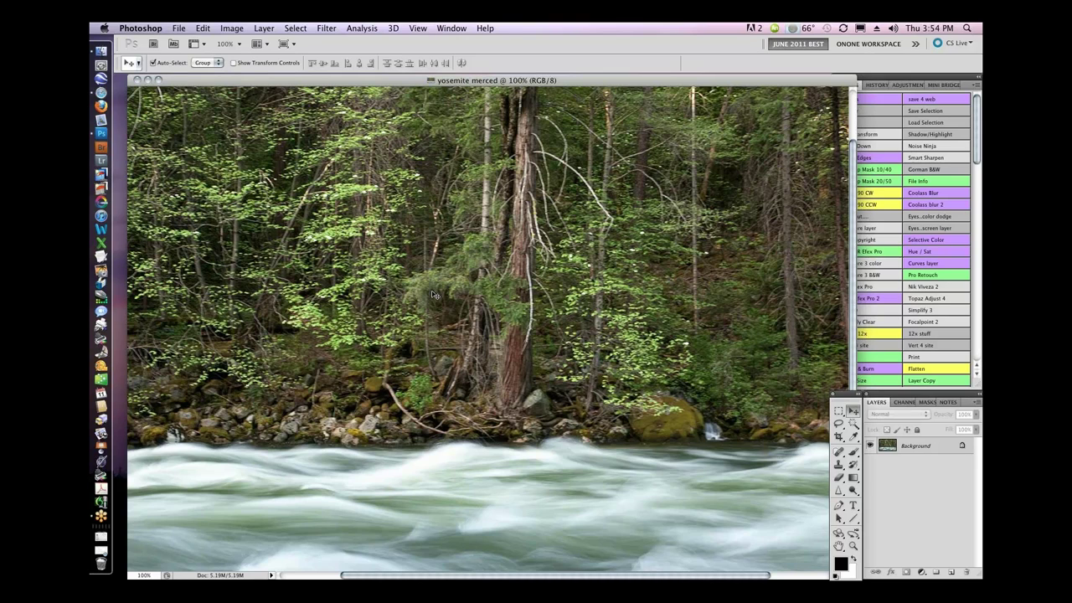
pyautogui.press('super+minus')
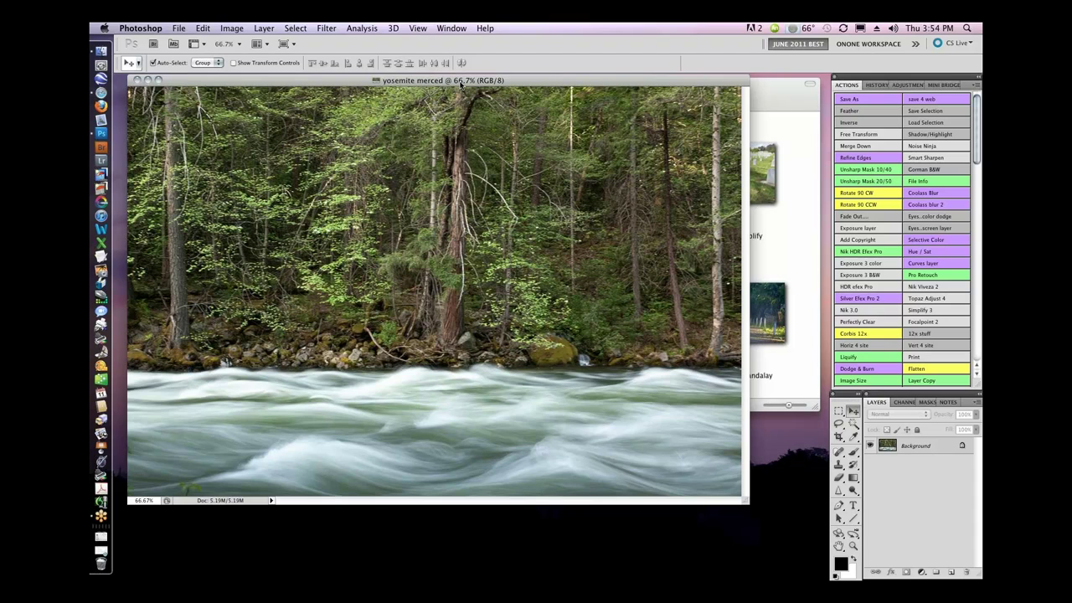
pyautogui.moveTo(460, 84); pyautogui.dragTo(500, 97)
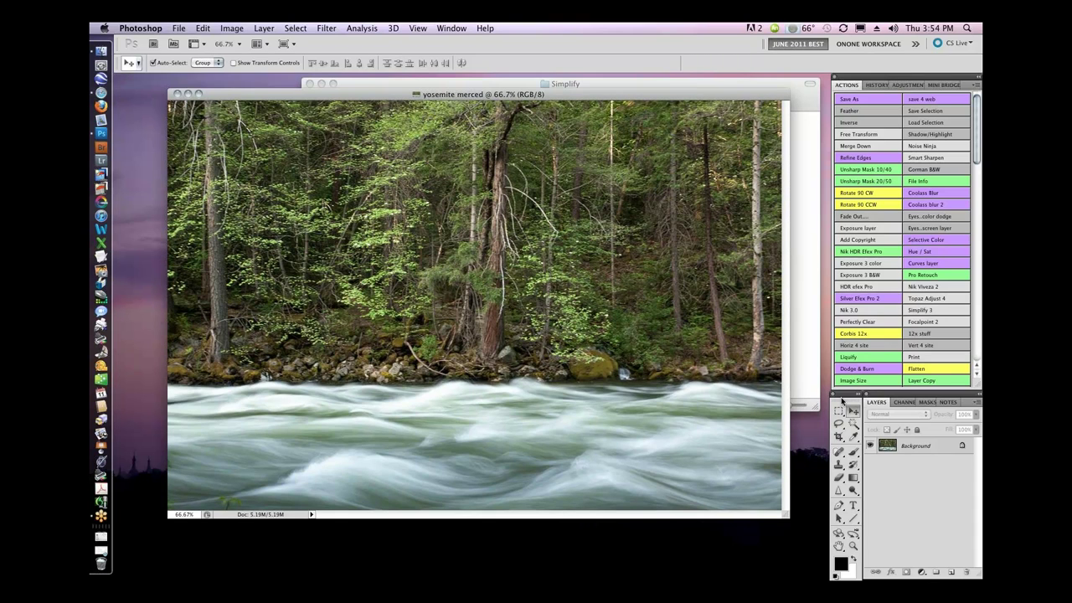
pyautogui.click(326, 27)
pyautogui.moveTo(345, 434)
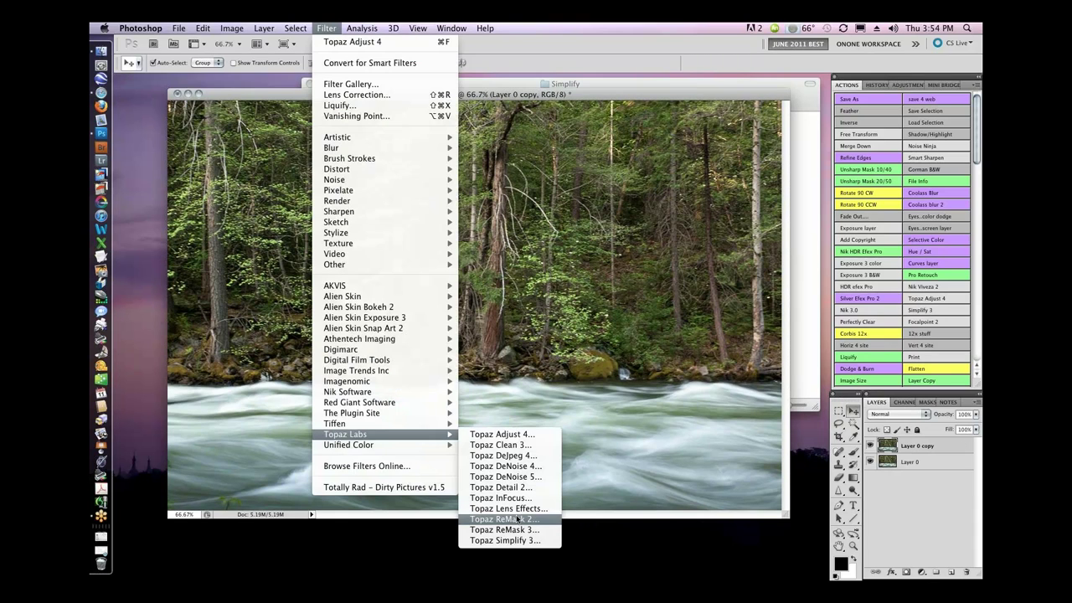
pyautogui.click(517, 519)
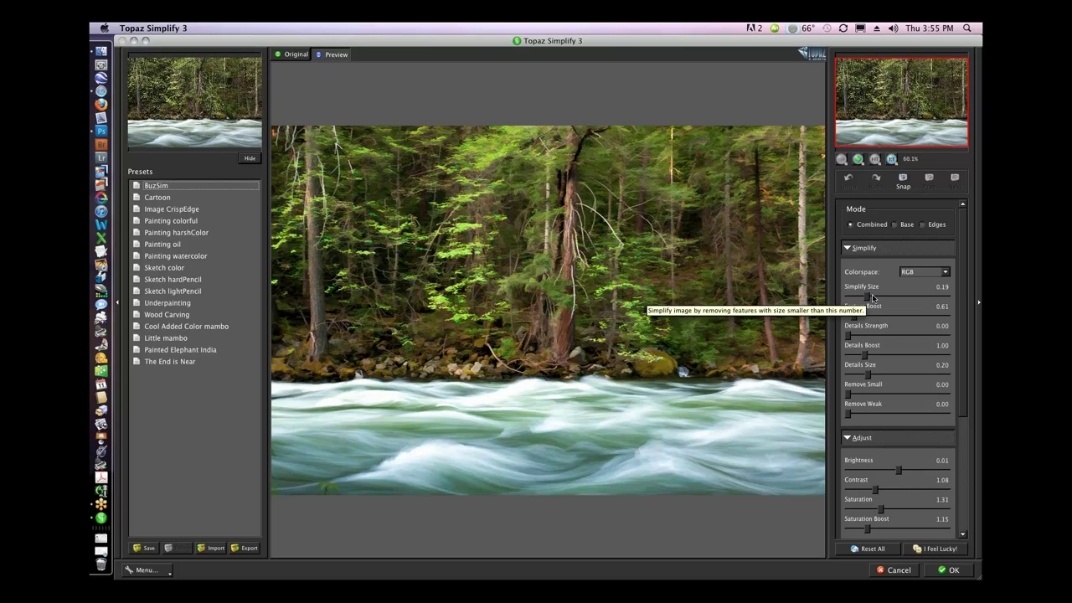
# Step: Try the YCbCr colorspace on the river image and switch back to RGB
pyautogui.click(945, 272)
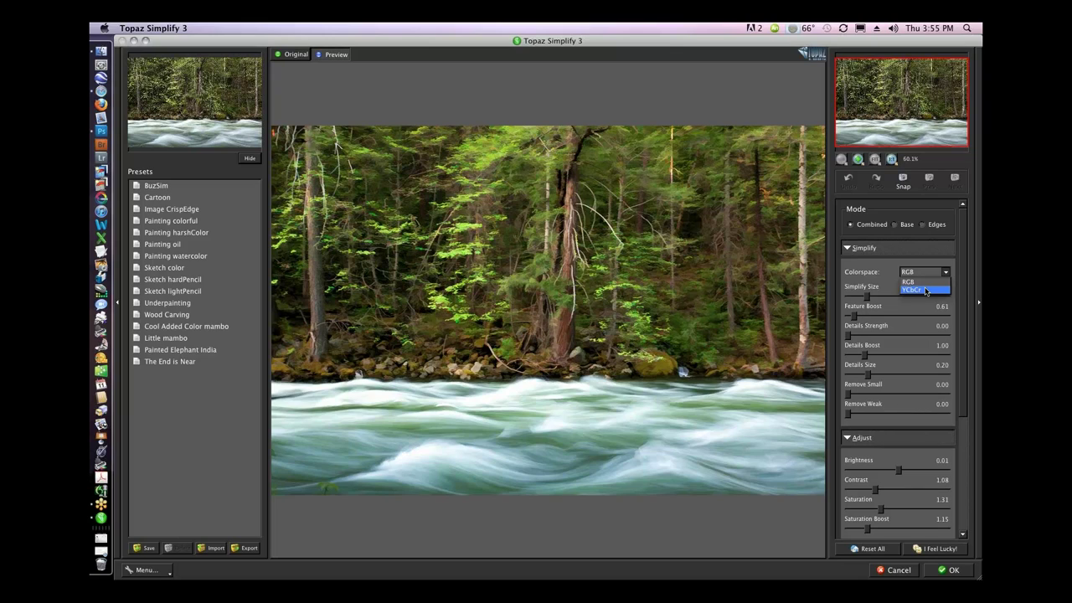
pyautogui.click(926, 291)
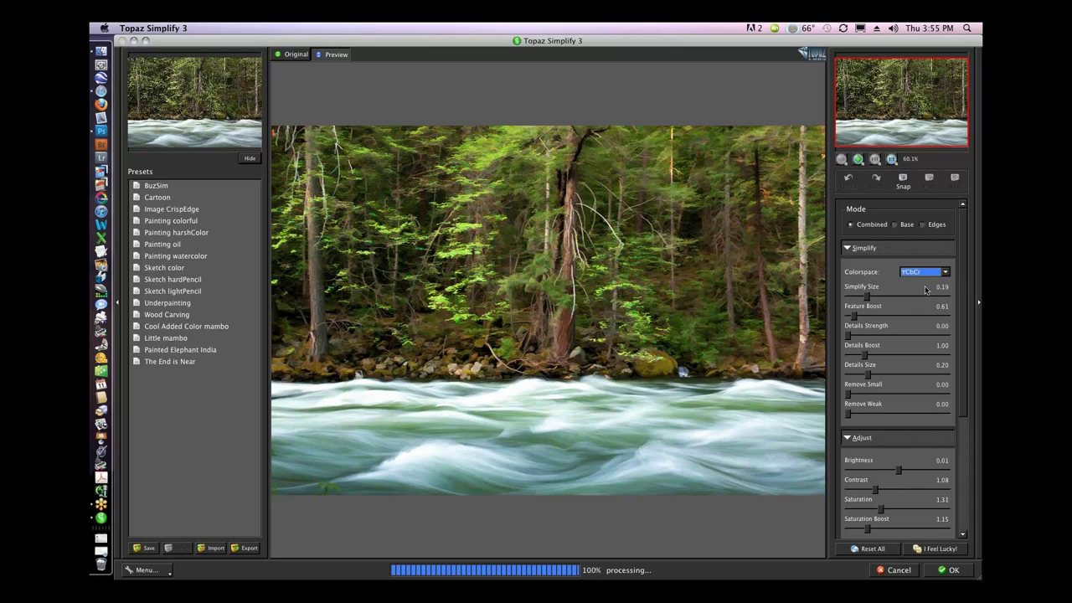
pyautogui.click(921, 272)
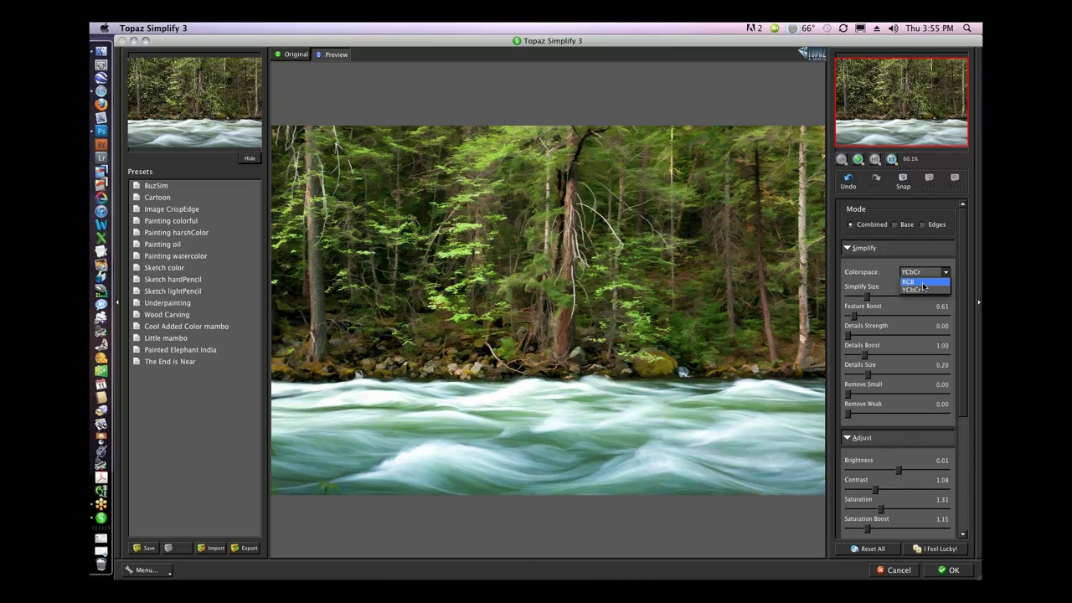
pyautogui.click(921, 285)
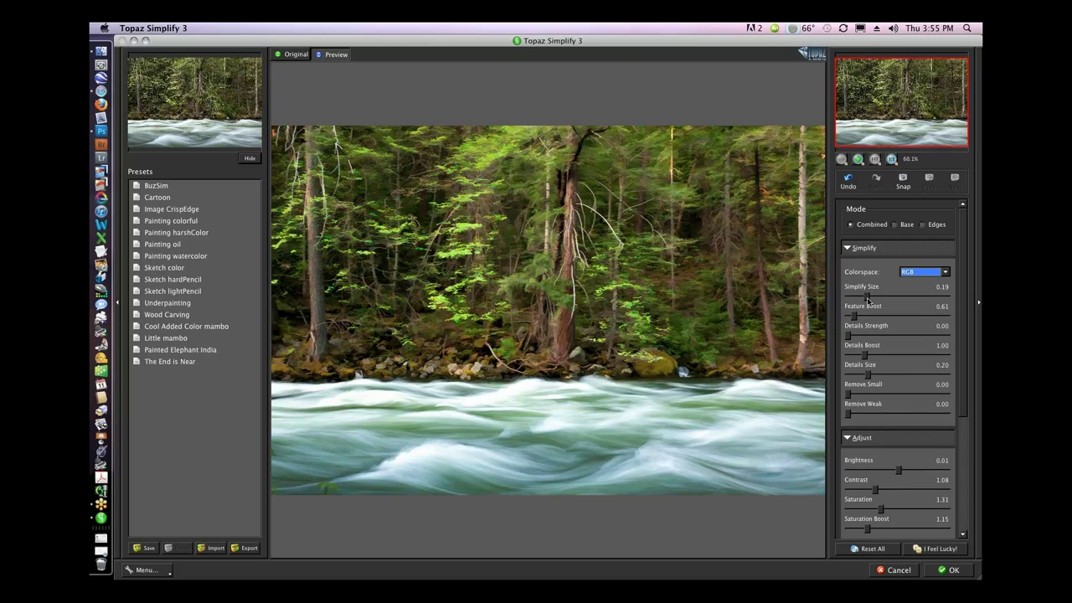
# Step: Set Simplify Size to 0.12, inspect the river image up close, and compare it with the original
pyautogui.moveTo(868, 298); pyautogui.dragTo(860, 299)
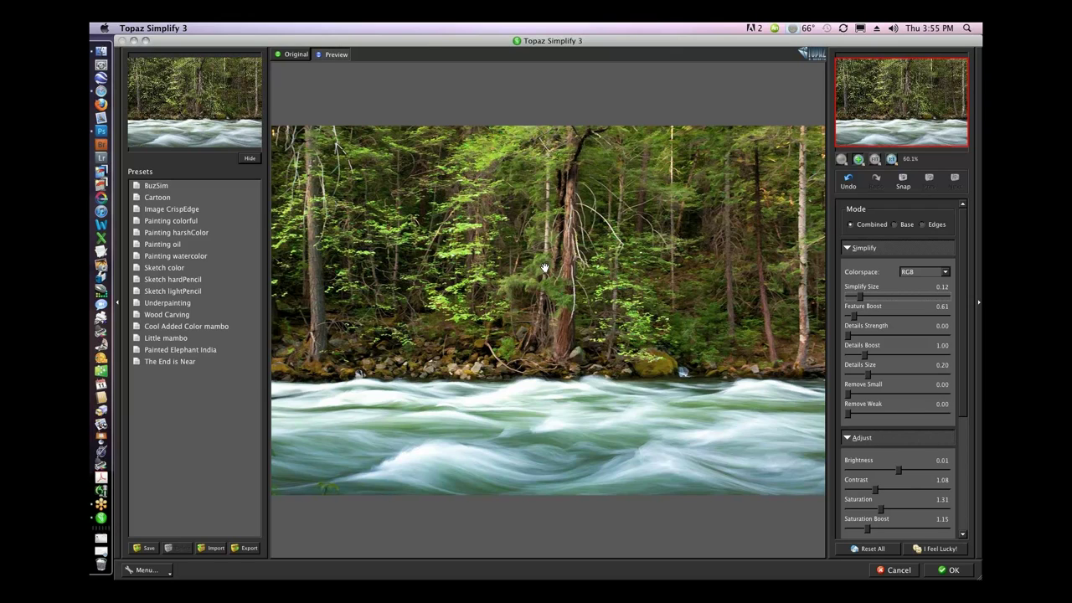
pyautogui.scroll(2, 545, 268)
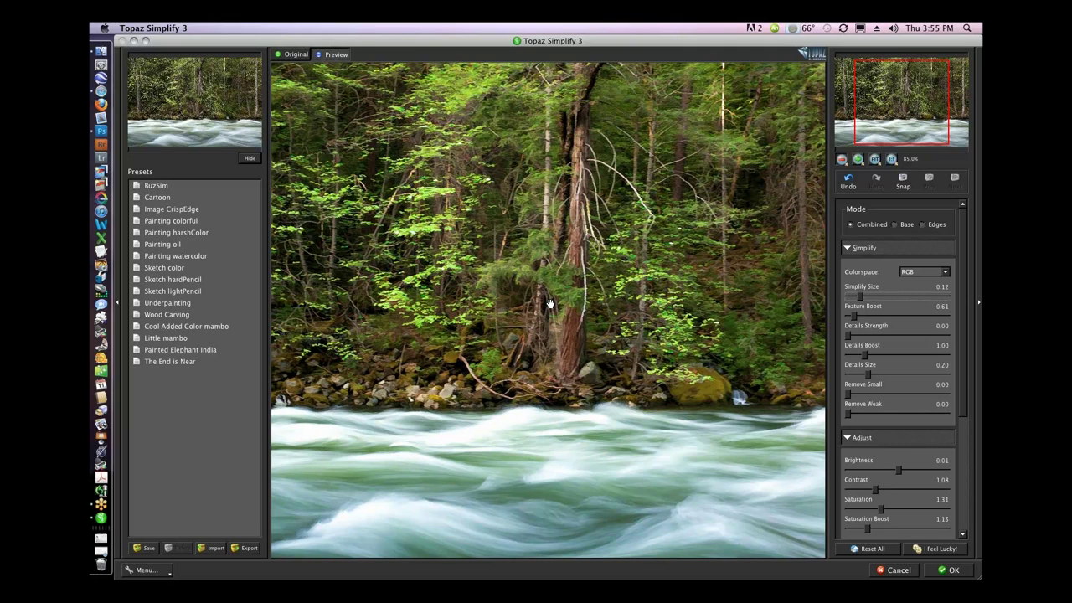
pyautogui.press('super+0')
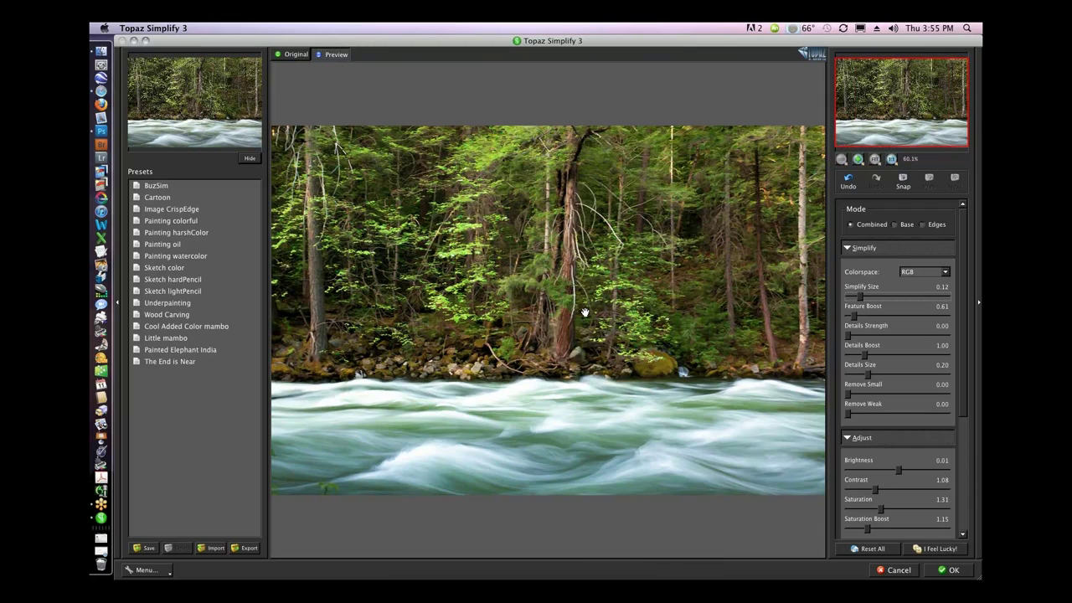
pyautogui.click(585, 313)
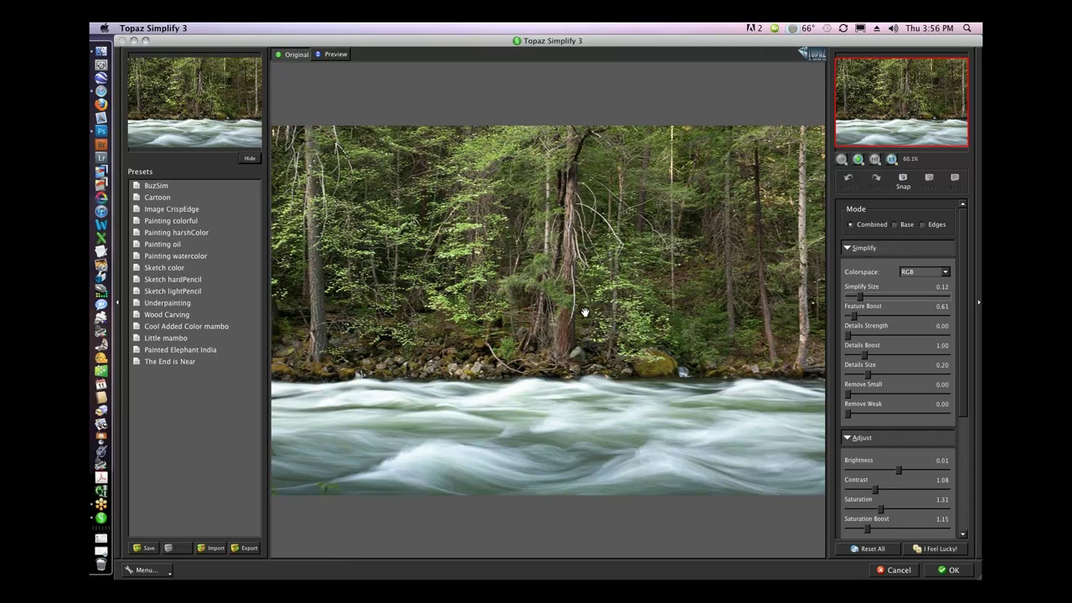
# Step: Cancel the Simplify filter and close the river image without saving
pyautogui.click(899, 569)
pyautogui.press('super+w')
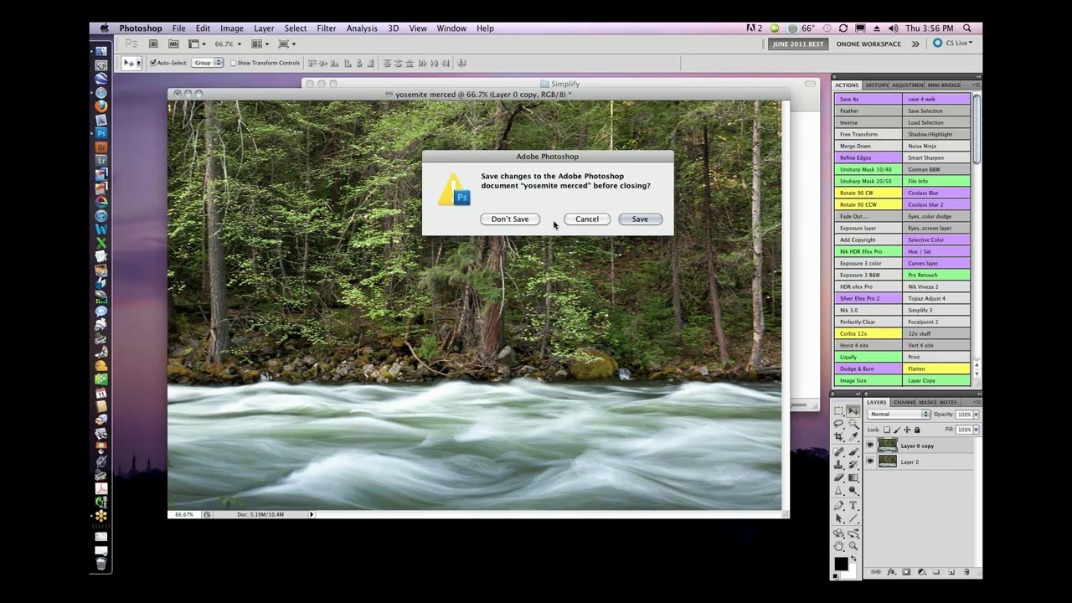
pyautogui.click(510, 219)
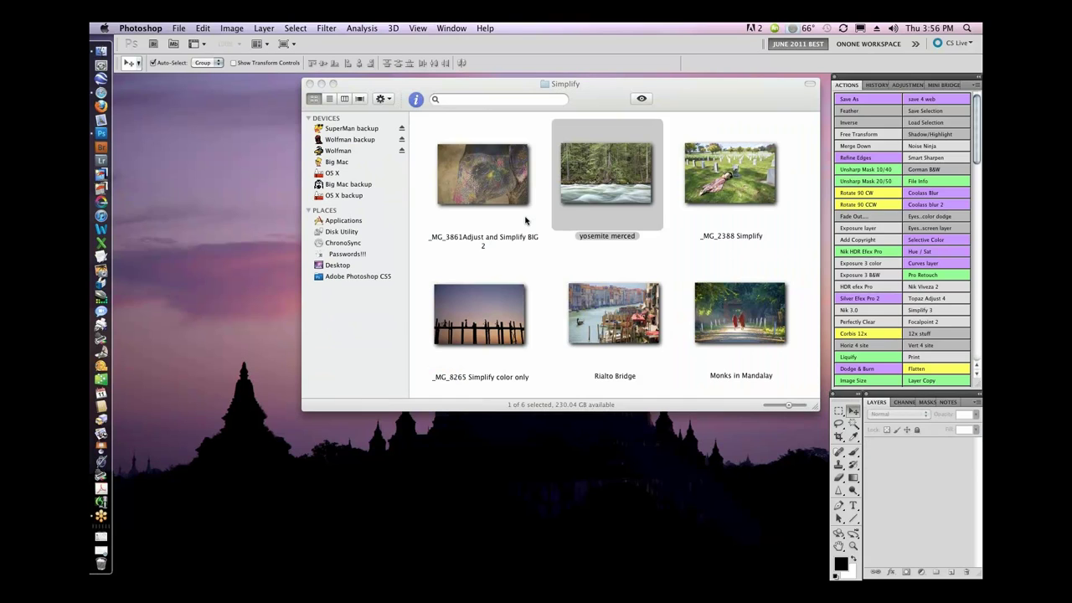
# Step: Open the _MG_8265 Simplify color only image from the Simplify folder and position its window beside the panels
pyautogui.press('super+h')
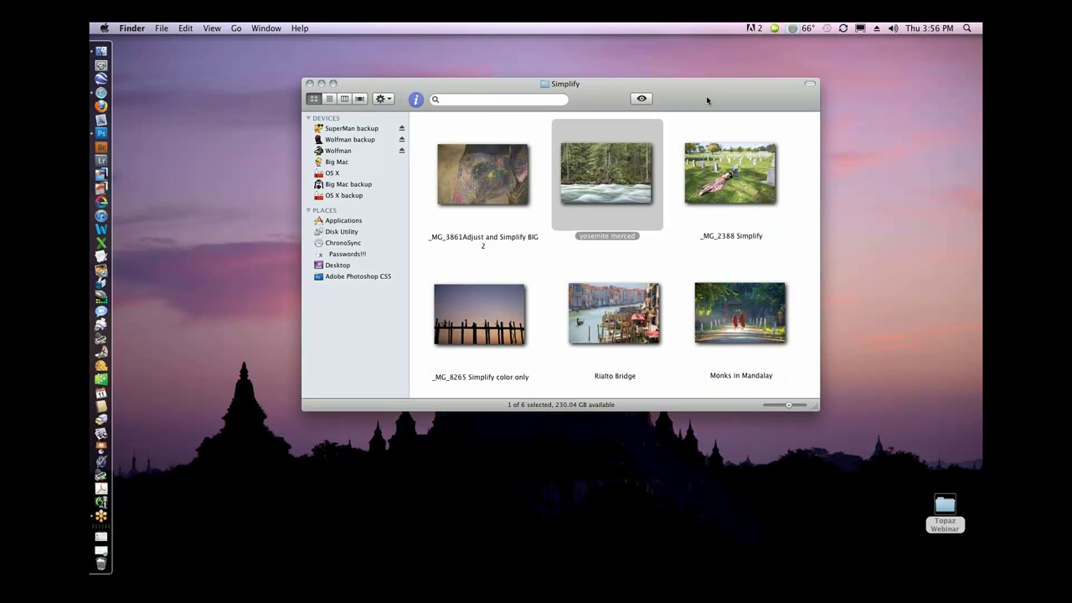
pyautogui.moveTo(706, 96); pyautogui.dragTo(731, 98)
pyautogui.doubleClick(508, 310)
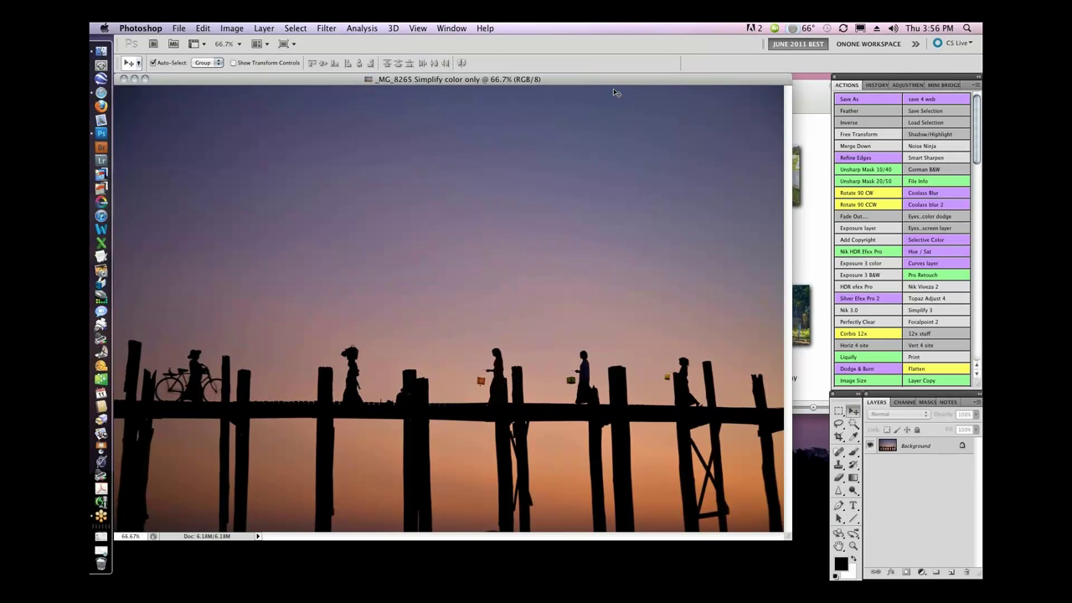
pyautogui.moveTo(614, 92); pyautogui.dragTo(630, 93)
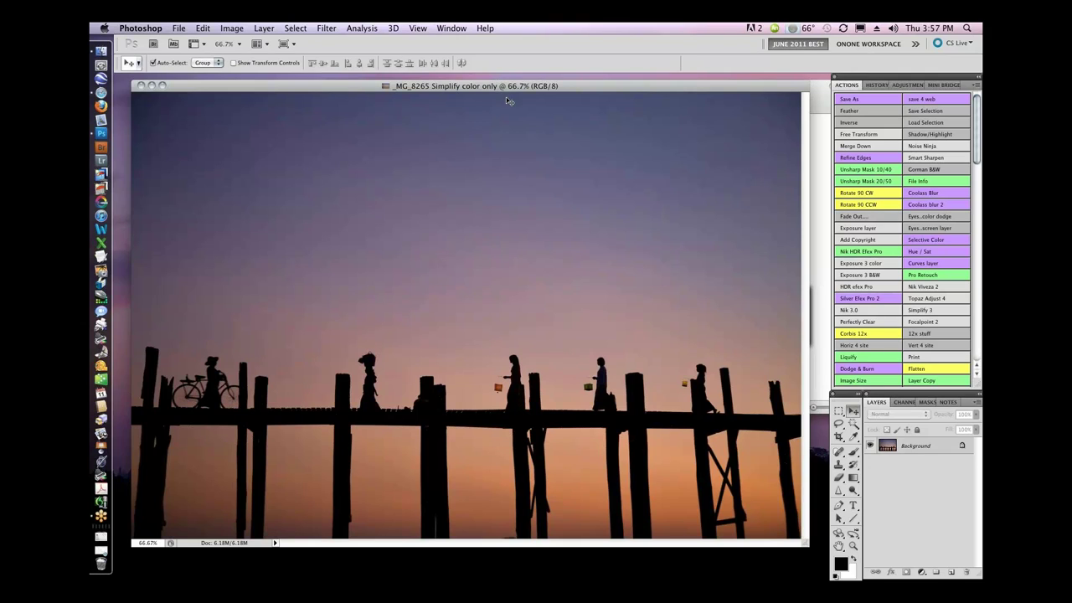
pyautogui.moveTo(514, 90); pyautogui.dragTo(519, 90)
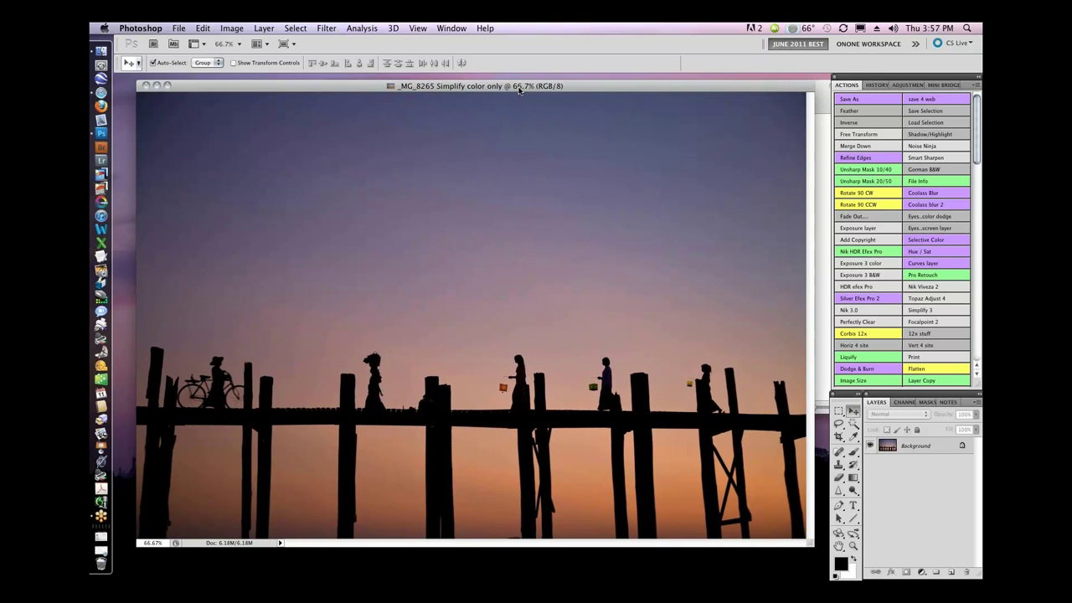
pyautogui.moveTo(520, 90); pyautogui.dragTo(521, 92)
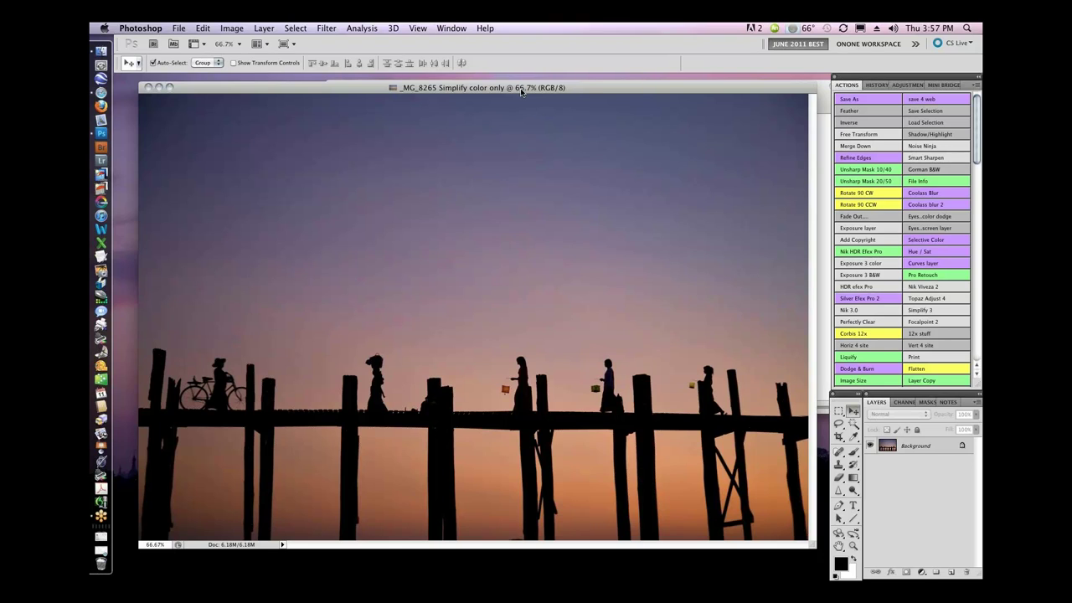
pyautogui.moveTo(521, 92); pyautogui.dragTo(520, 89)
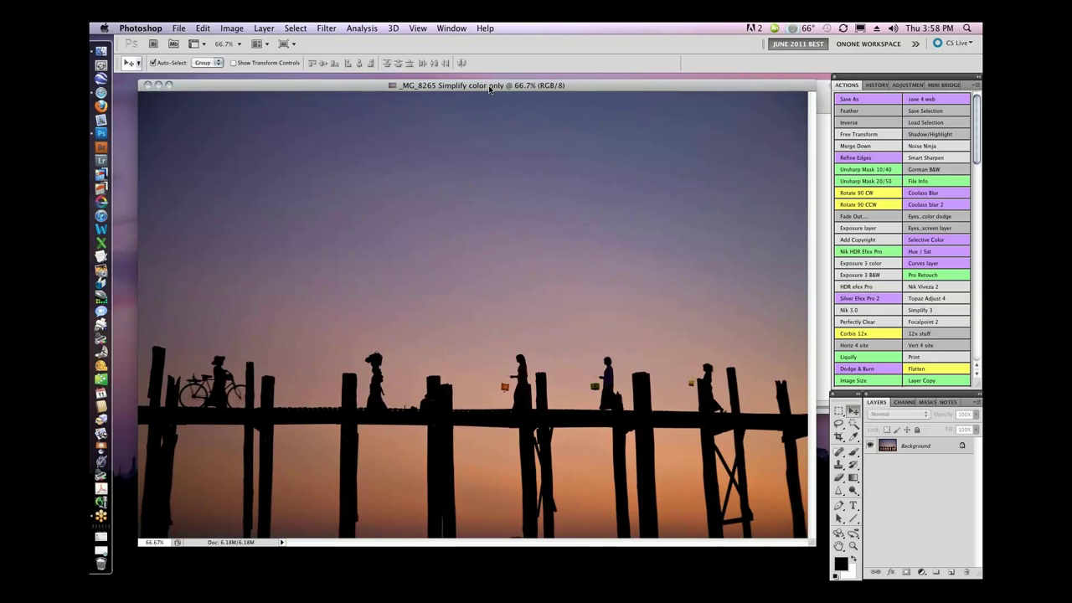
pyautogui.moveTo(490, 89); pyautogui.dragTo(488, 88)
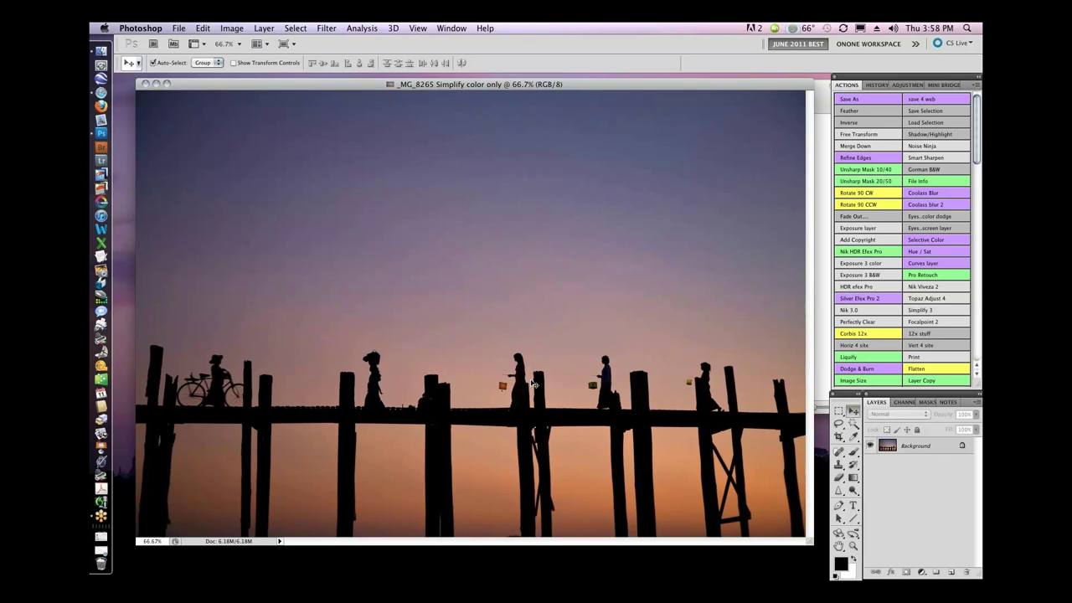
# Step: Duplicate the bridge image's layer and start Topaz Simplify 3 on the copy
pyautogui.click(922, 380)
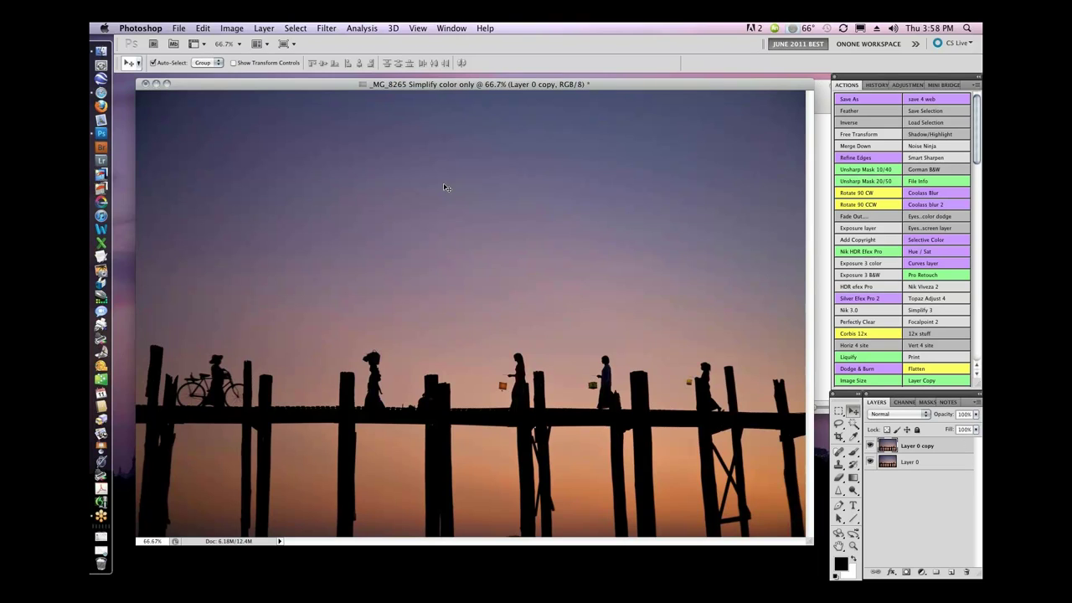
pyautogui.click(326, 28)
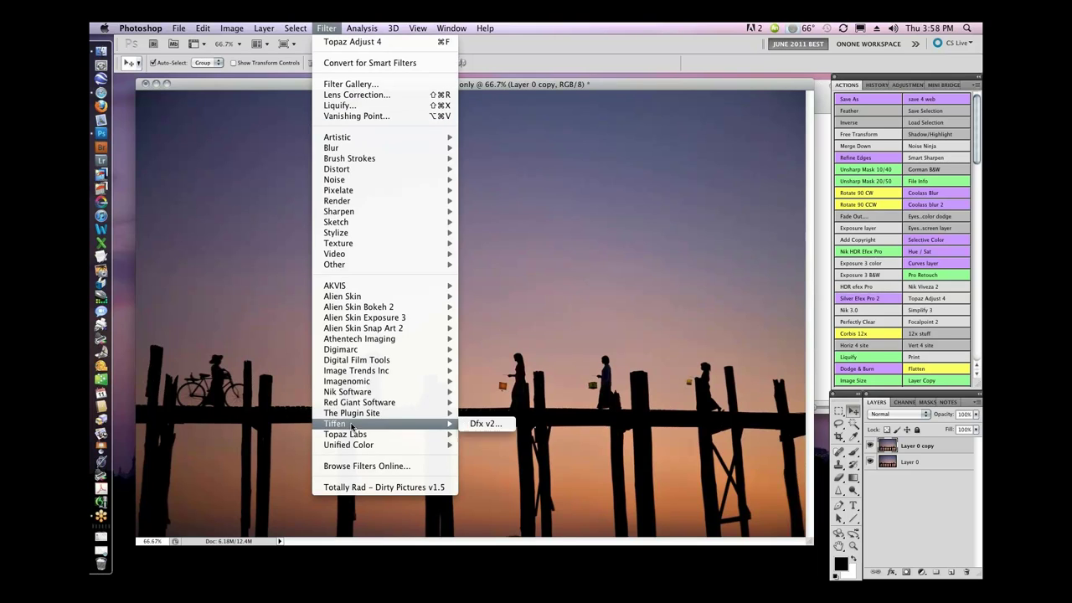
pyautogui.moveTo(352, 434)
pyautogui.click(525, 541)
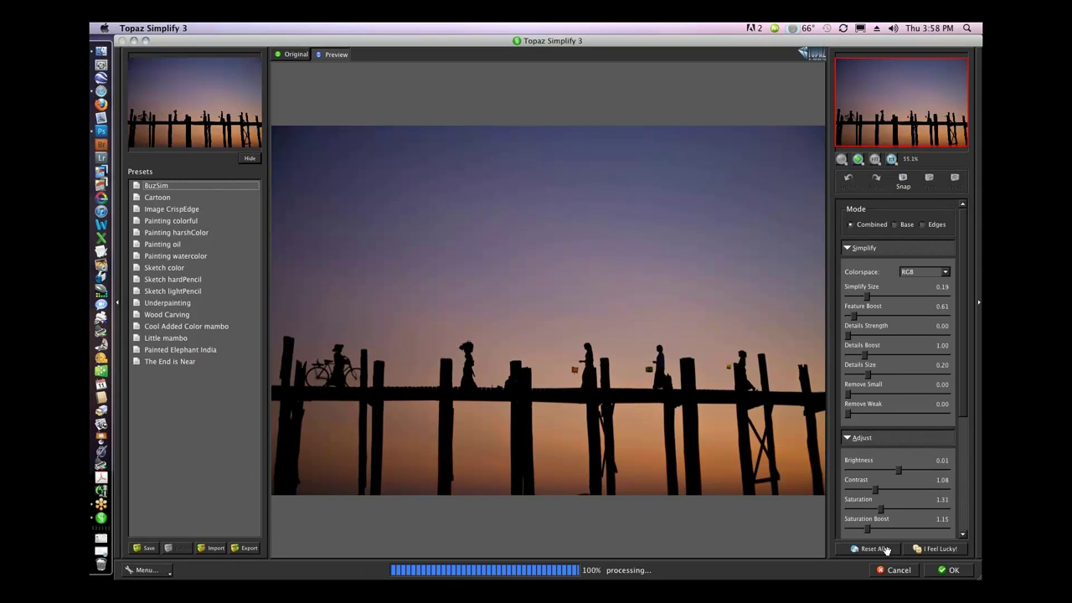
# Step: Reset the Simplify adjustments and apply the BuzSim preset to the bridge image with Simplify Size 0 and Saturation 1.16
pyautogui.click(872, 549)
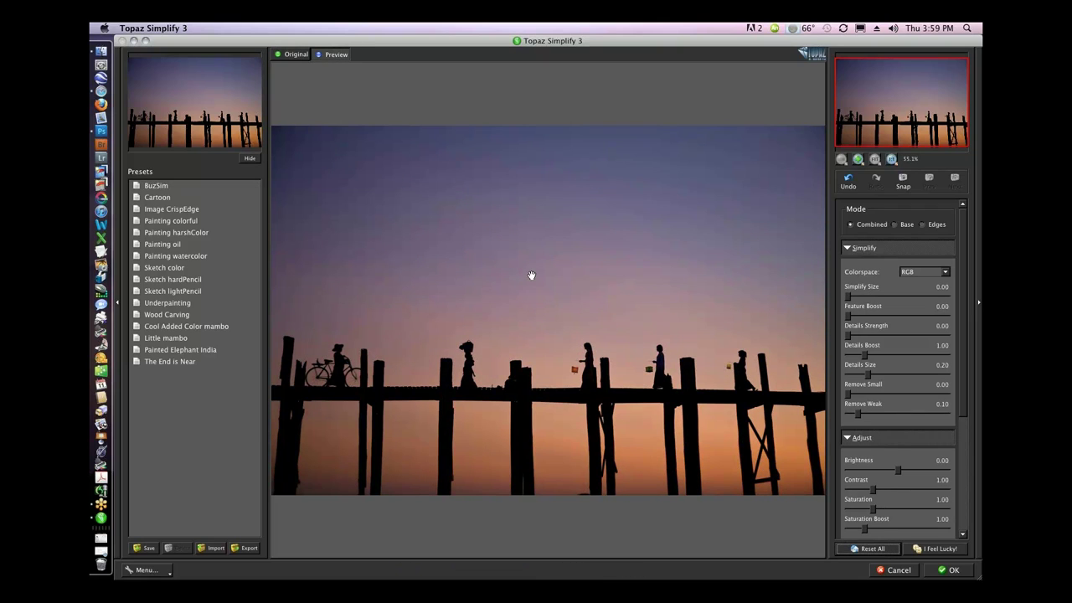
pyautogui.click(156, 186)
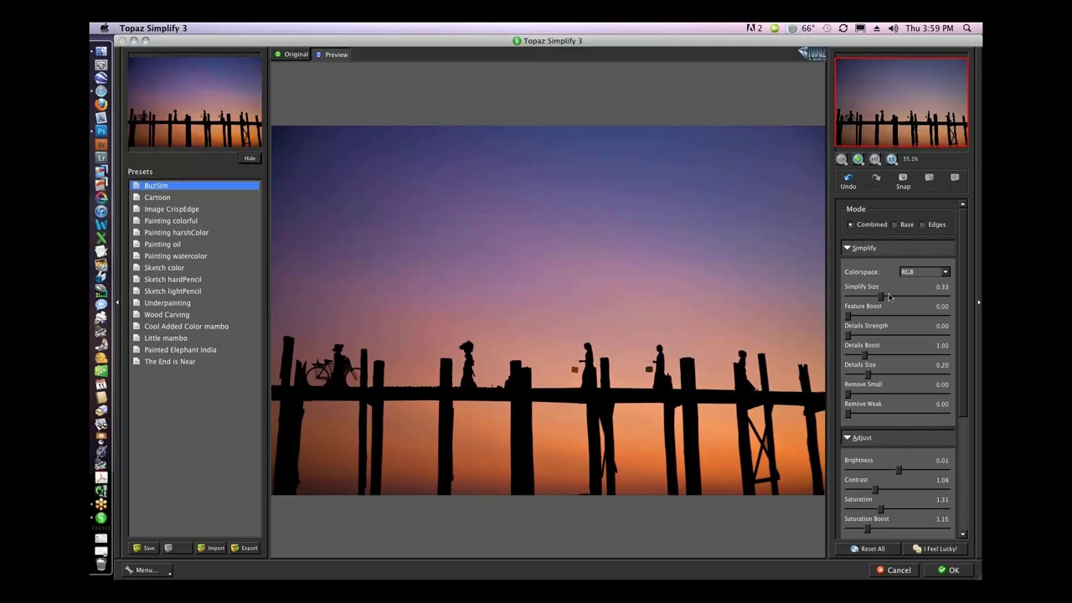
pyautogui.moveTo(880, 300); pyautogui.dragTo(837, 302)
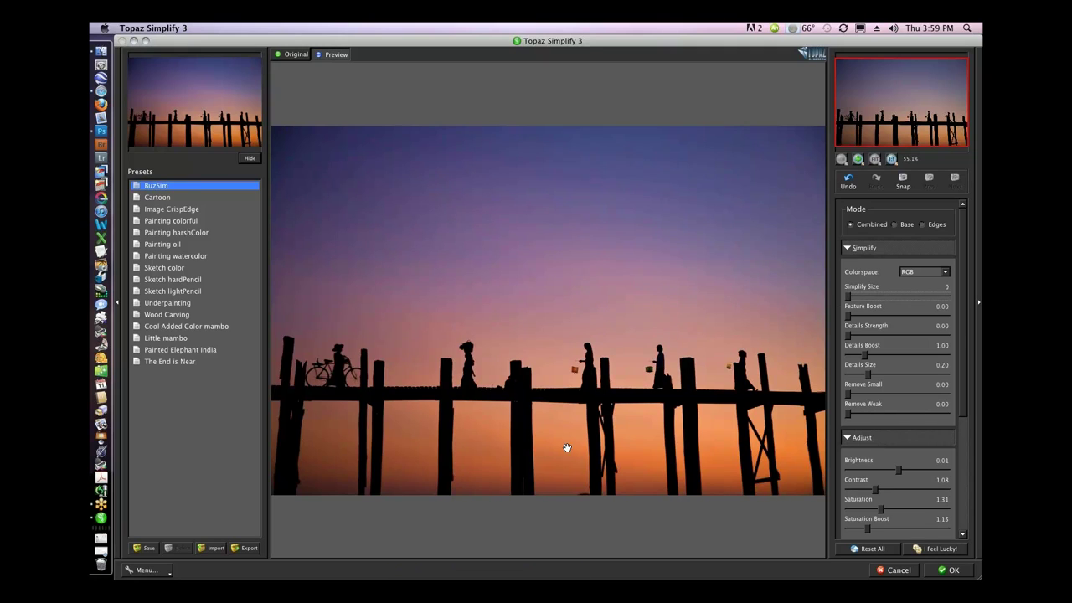
pyautogui.click(627, 311)
pyautogui.moveTo(881, 509); pyautogui.dragTo(877, 512)
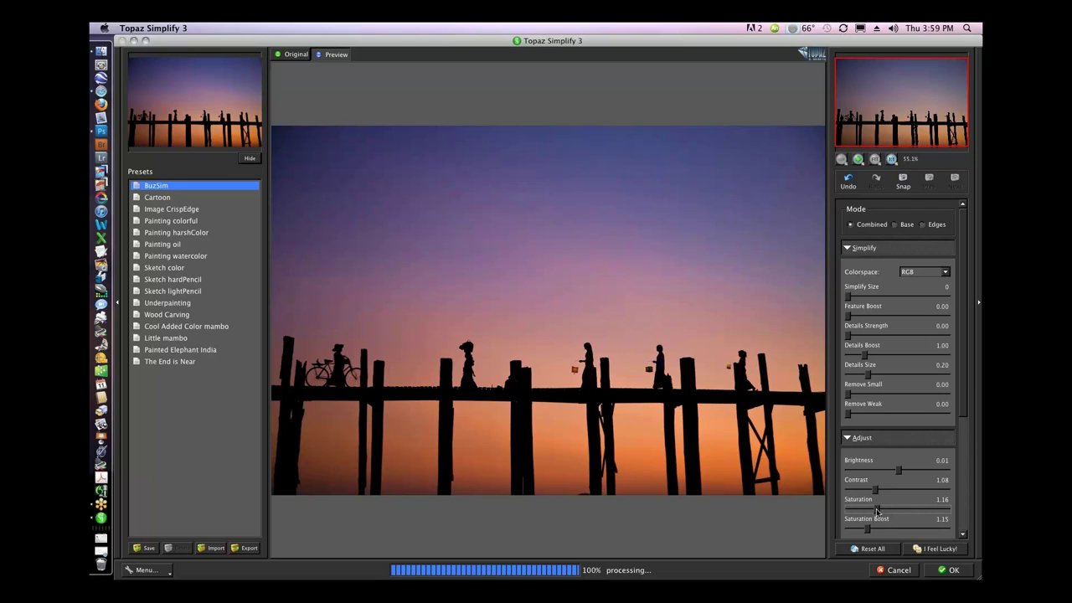
# Step: Compare the bridge preview with the original, cancel the Simplify filter and close the image without saving
pyautogui.click(689, 327)
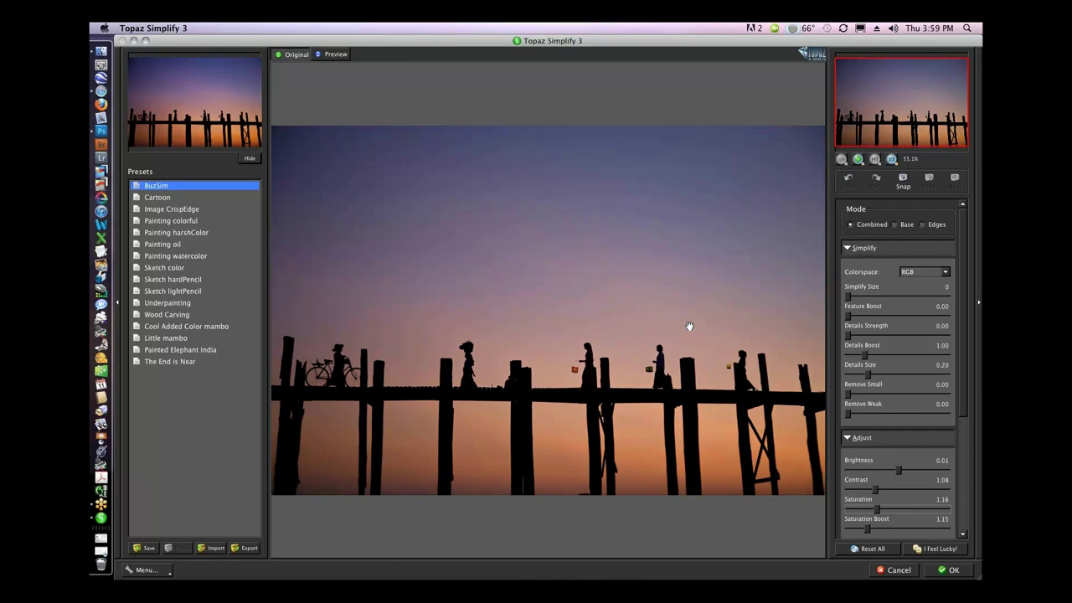
pyautogui.click(690, 326)
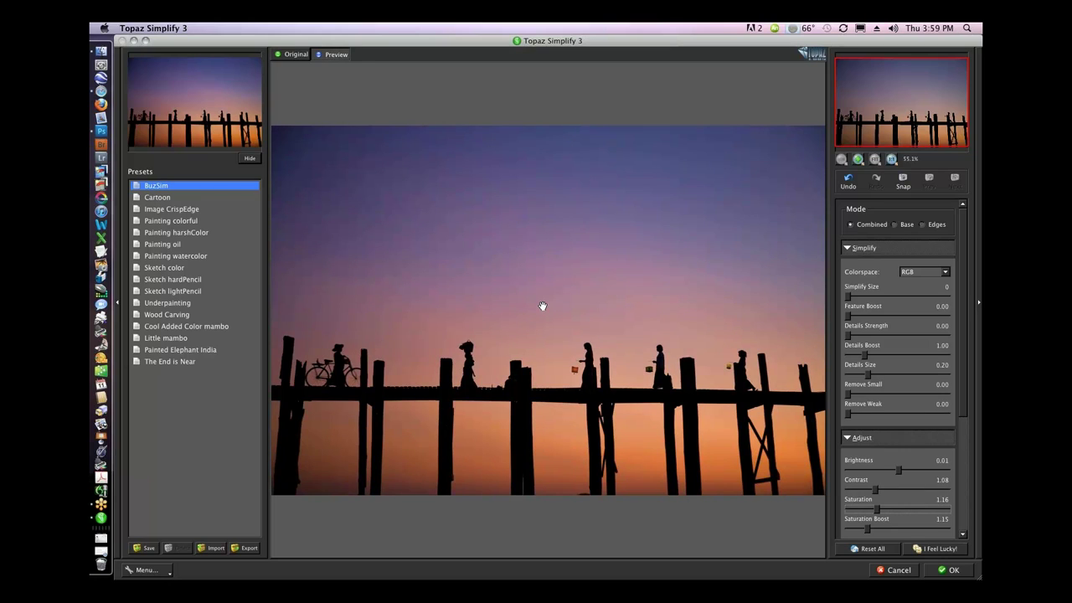
pyautogui.click(902, 573)
pyautogui.press('super+w')
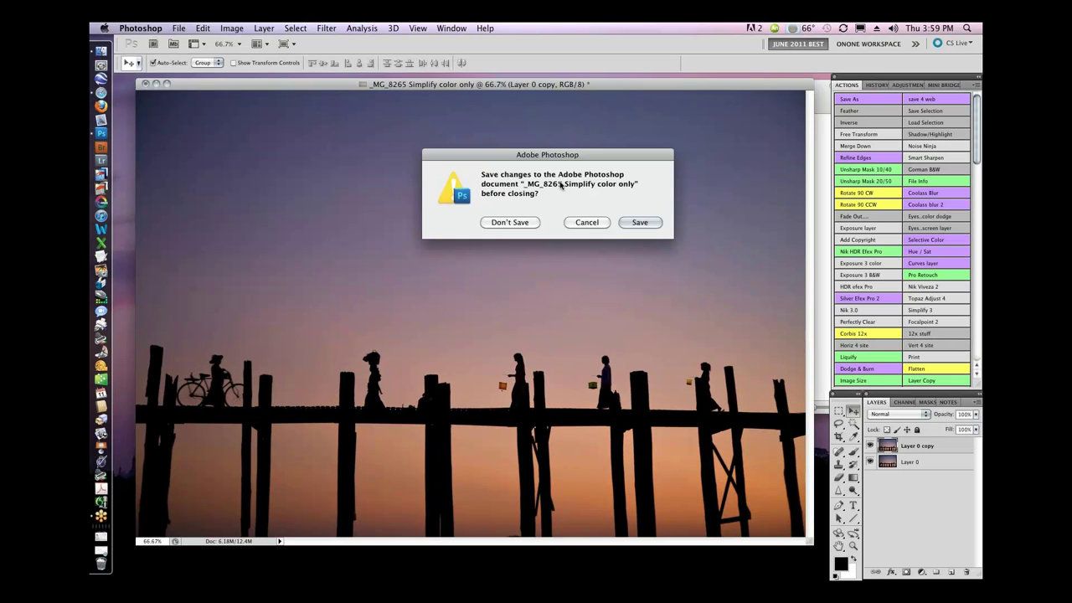
pyautogui.click(510, 222)
pyautogui.press('super+q')
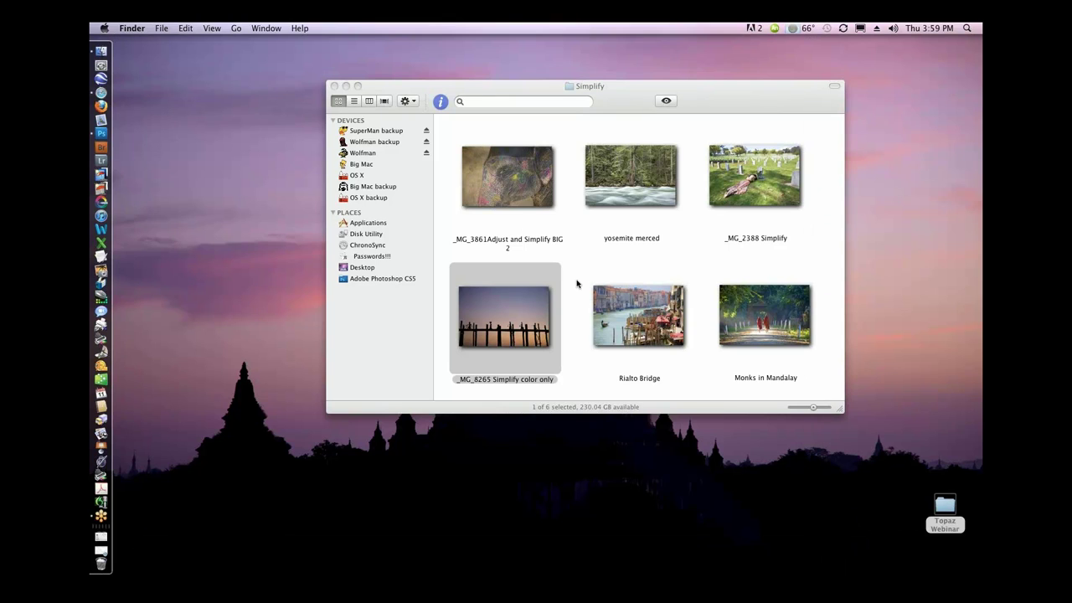
# Step: Open the Rialto Bridge image from the Simplify folder to view its painterly effect, and close it again
pyautogui.click(649, 325)
pyautogui.doubleClick(649, 325)
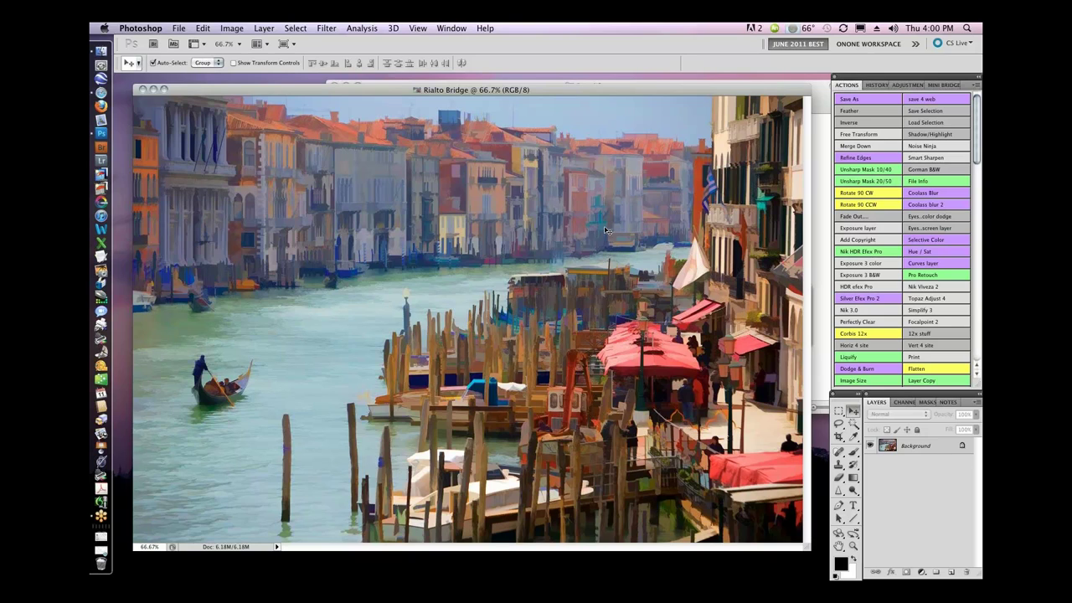
pyautogui.press('super+w')
pyautogui.press('super+h')
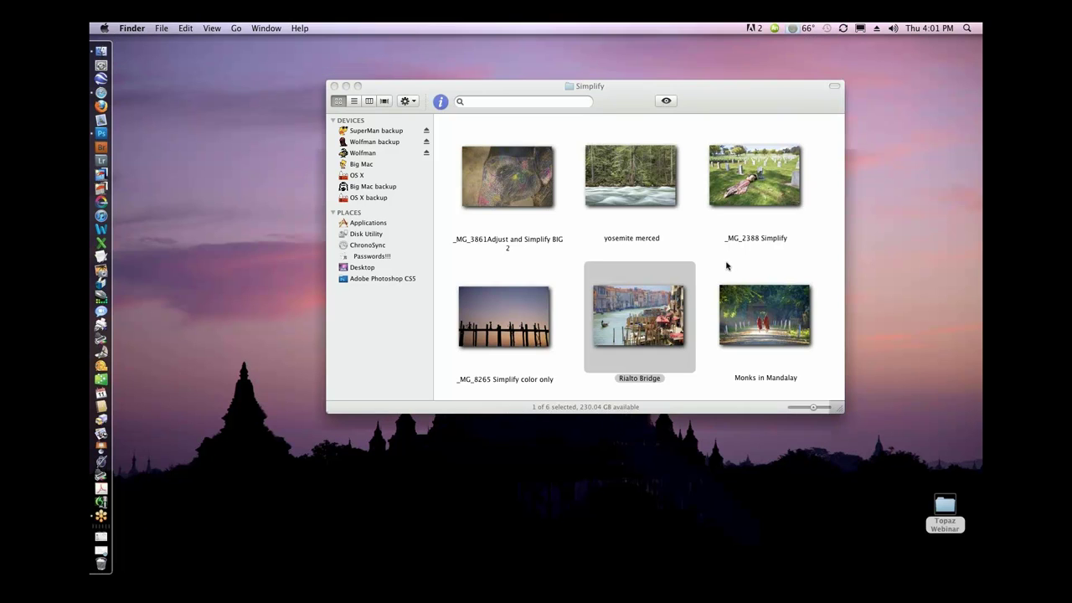
# Step: Return to the Topaz Webinar folder and open its Adjust folder, placing the window lower on the desktop
pyautogui.press('super+Up')
pyautogui.click(545, 202)
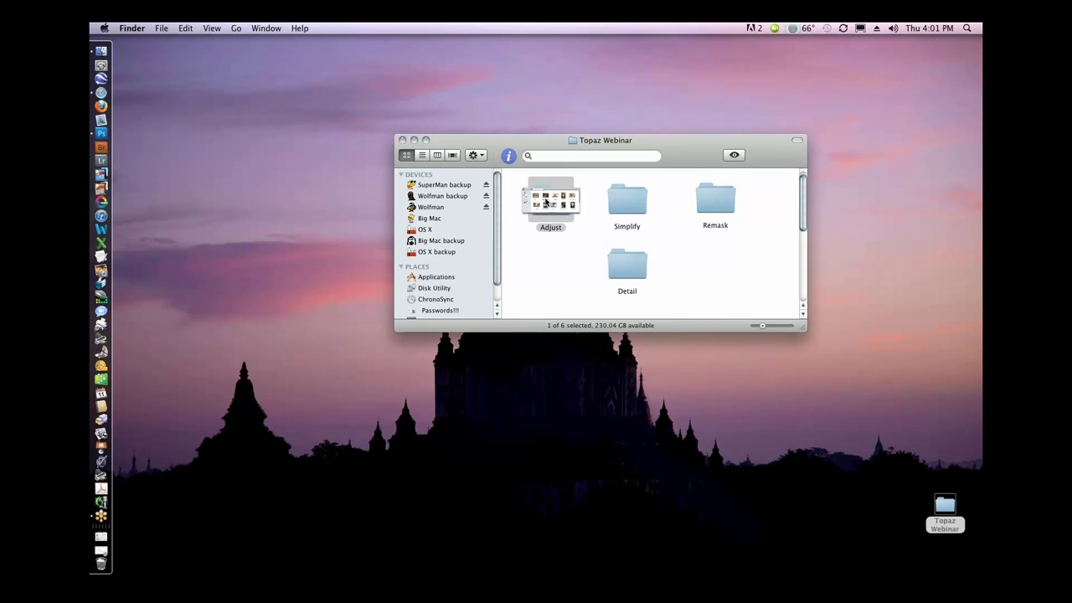
pyautogui.doubleClick(545, 201)
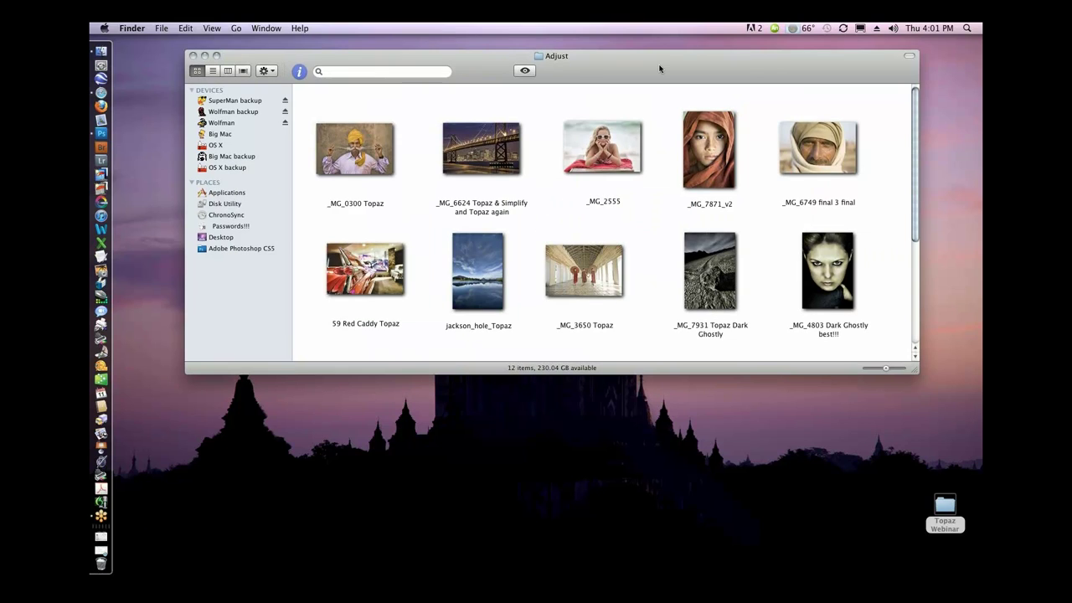
pyautogui.moveTo(659, 69); pyautogui.dragTo(639, 121)
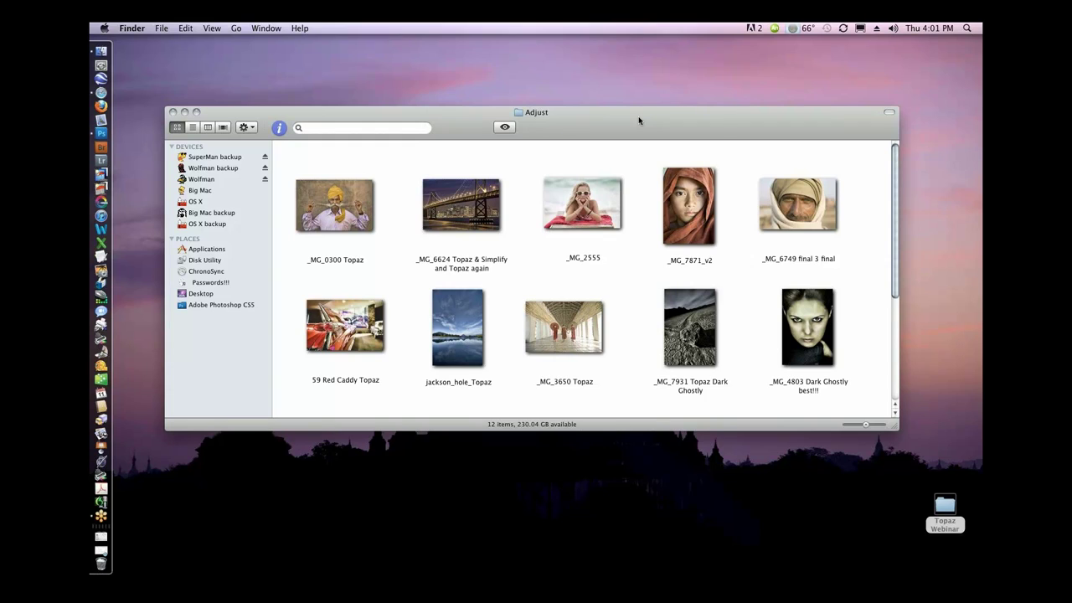
# Step: Open the _MG_6749 final 3 final portrait and position its window beside the panels
pyautogui.click(807, 198)
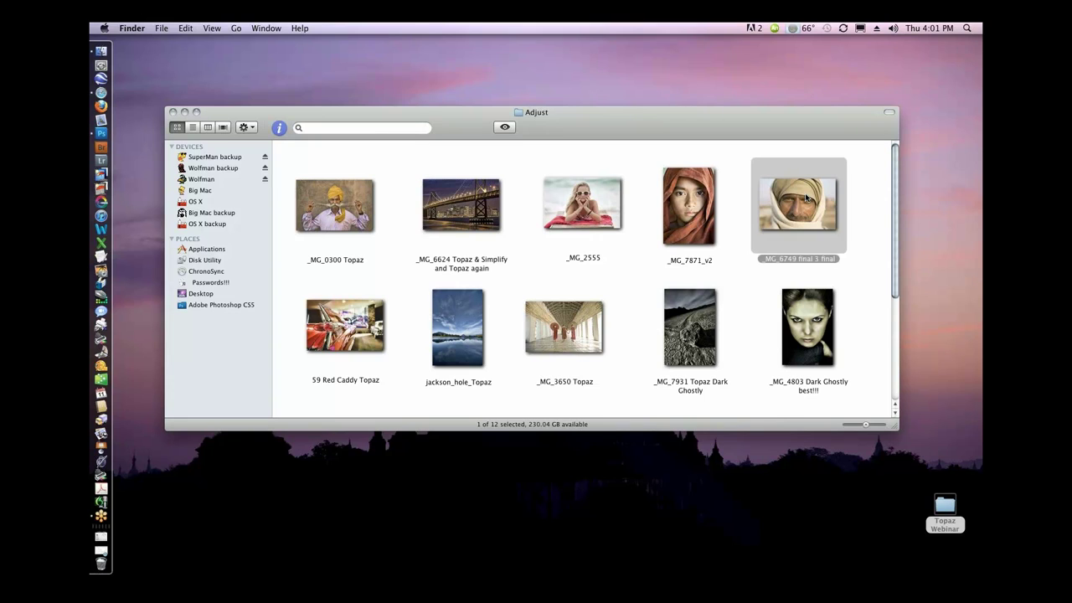
pyautogui.doubleClick(807, 198)
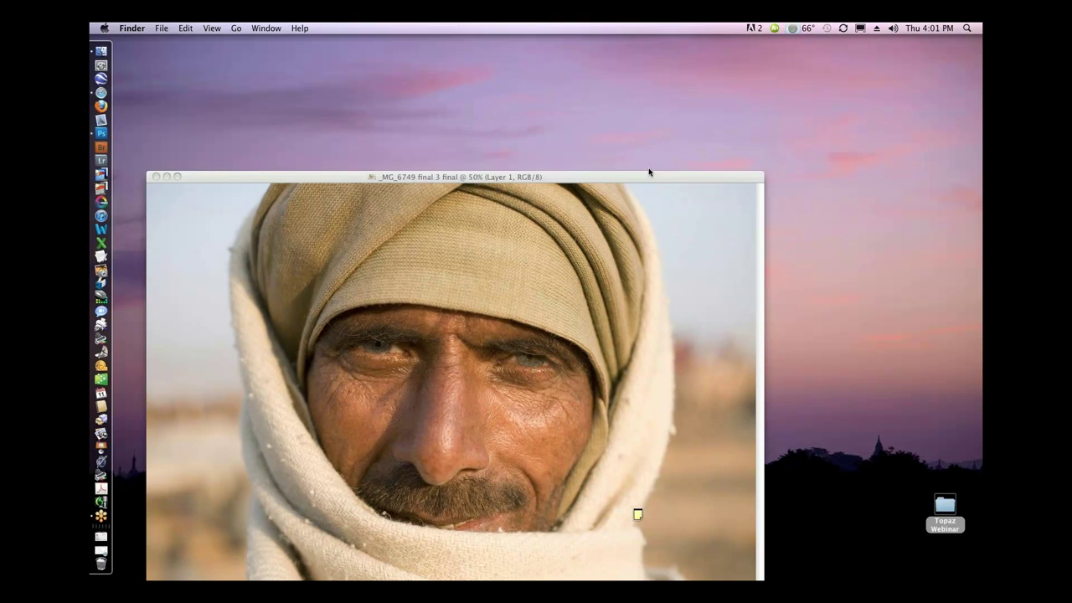
pyautogui.click(649, 175)
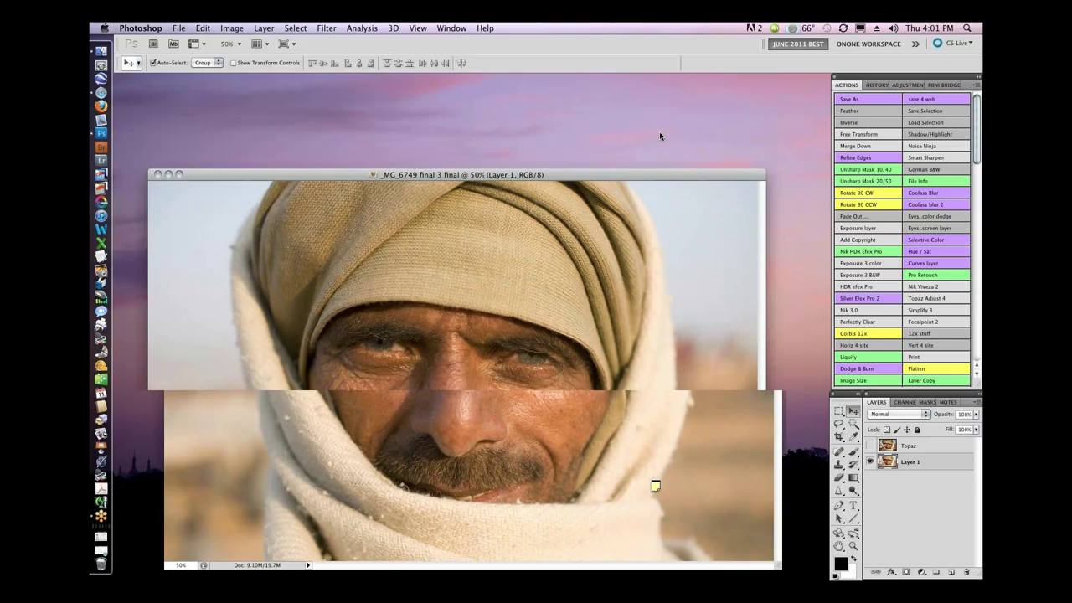
pyautogui.moveTo(659, 136); pyautogui.dragTo(646, 114)
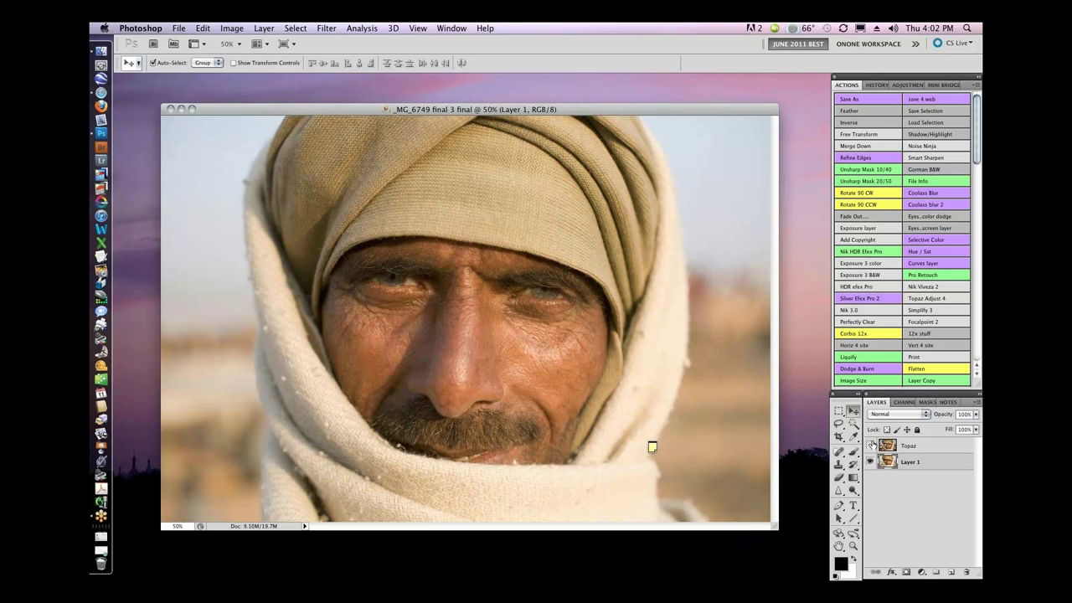
# Step: Compare the portrait with and without the Topaz layer by toggling that layer's visibility, keeping the image window clear of the panels
pyautogui.click(871, 445)
pyautogui.click(870, 446)
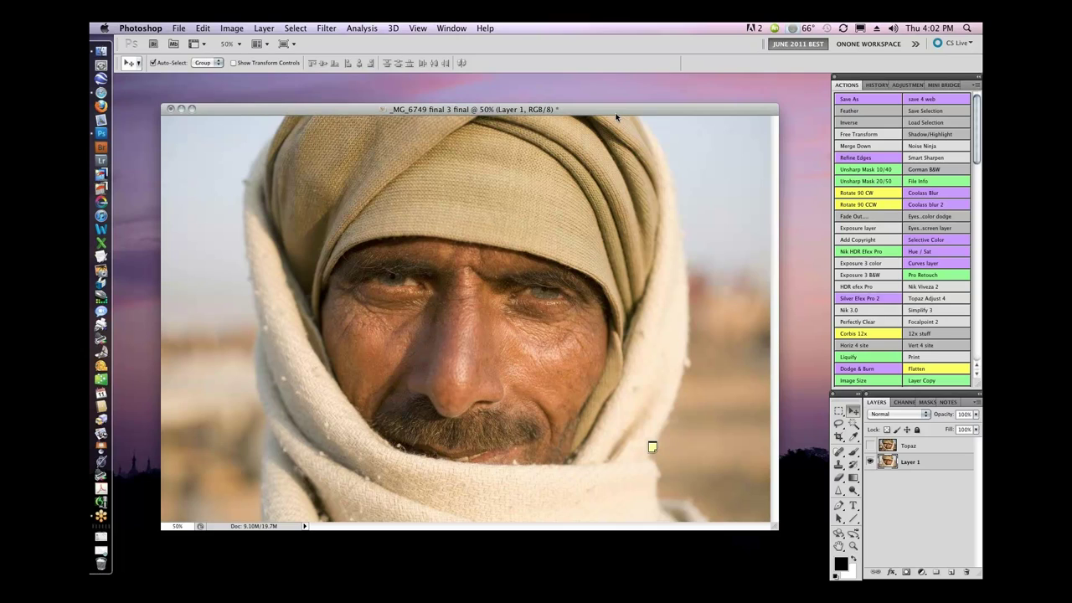
pyautogui.moveTo(615, 114); pyautogui.dragTo(612, 110)
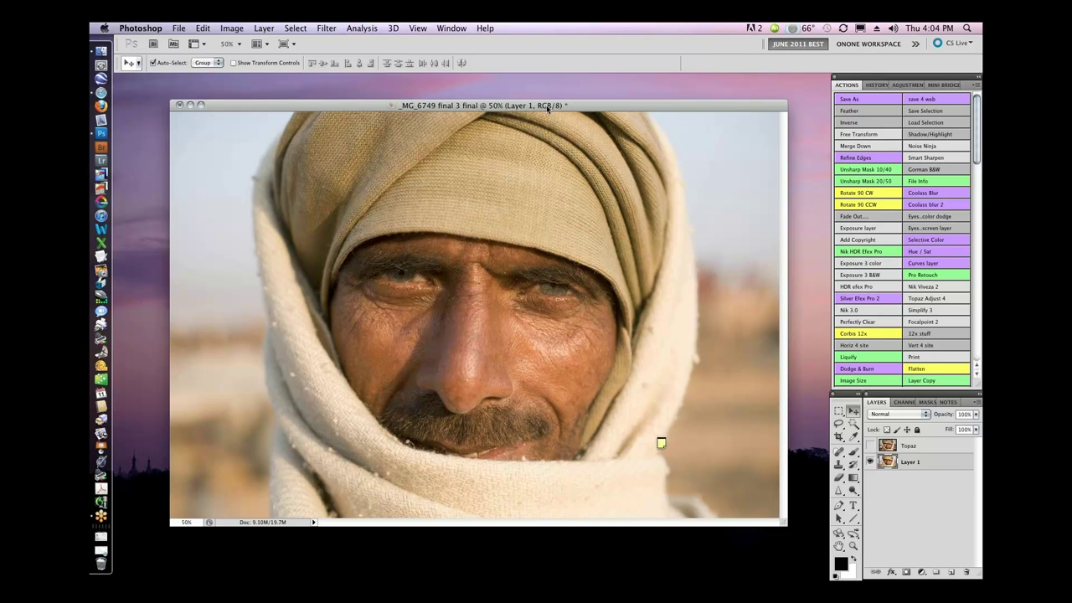
pyautogui.moveTo(548, 108); pyautogui.dragTo(556, 102)
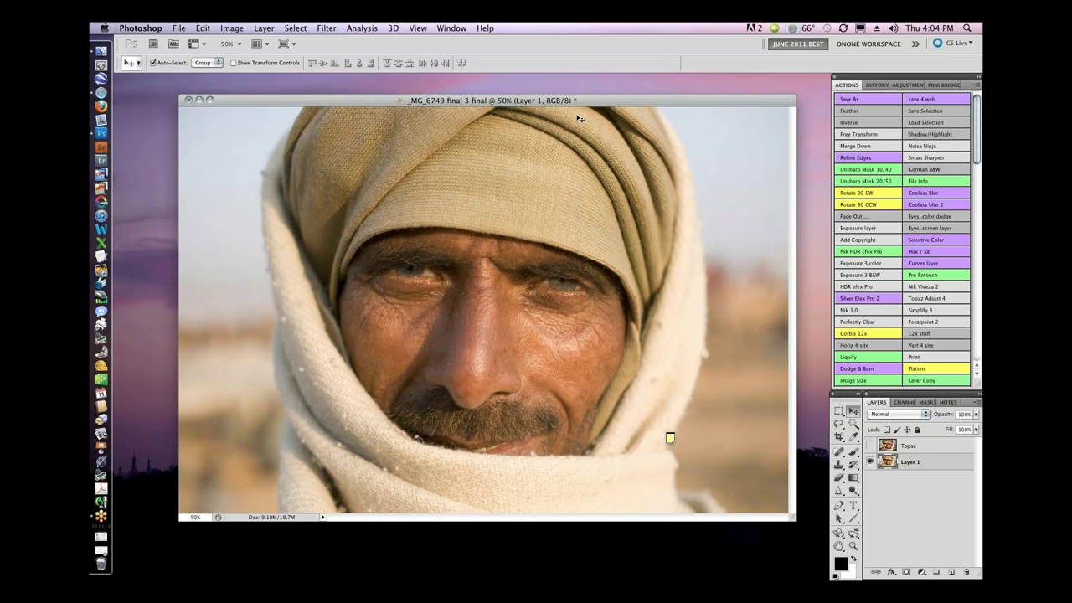
pyautogui.click(870, 447)
pyautogui.click(869, 447)
pyautogui.click(870, 447)
pyautogui.click(870, 447)
# Step: Flatten the portrait and start Topaz Adjust 4 on a duplicate of its layer
pyautogui.click(933, 371)
pyautogui.click(934, 379)
pyautogui.click(327, 27)
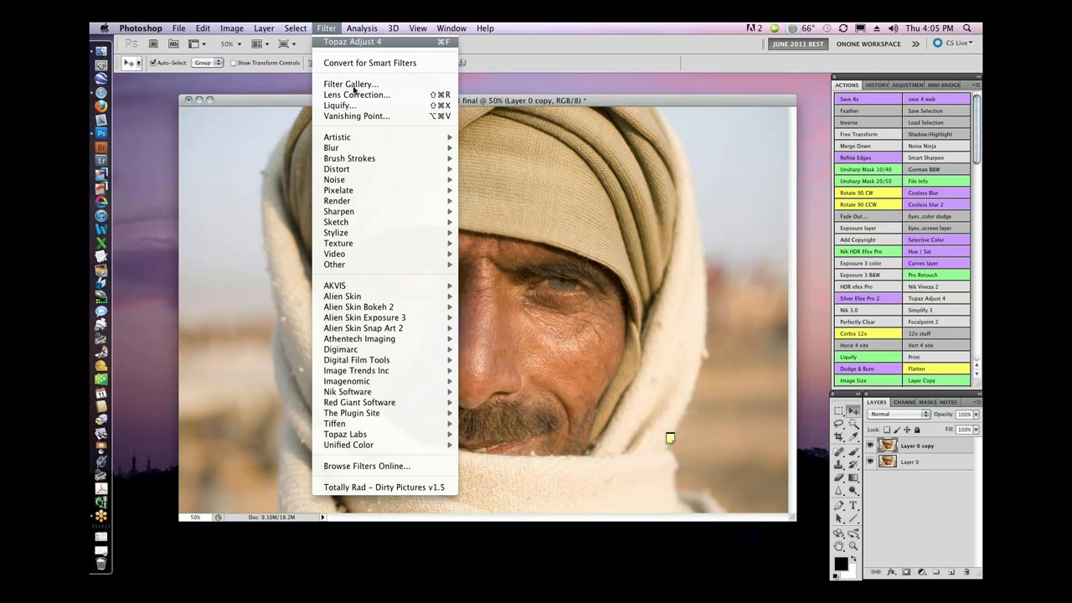
pyautogui.moveTo(402, 434)
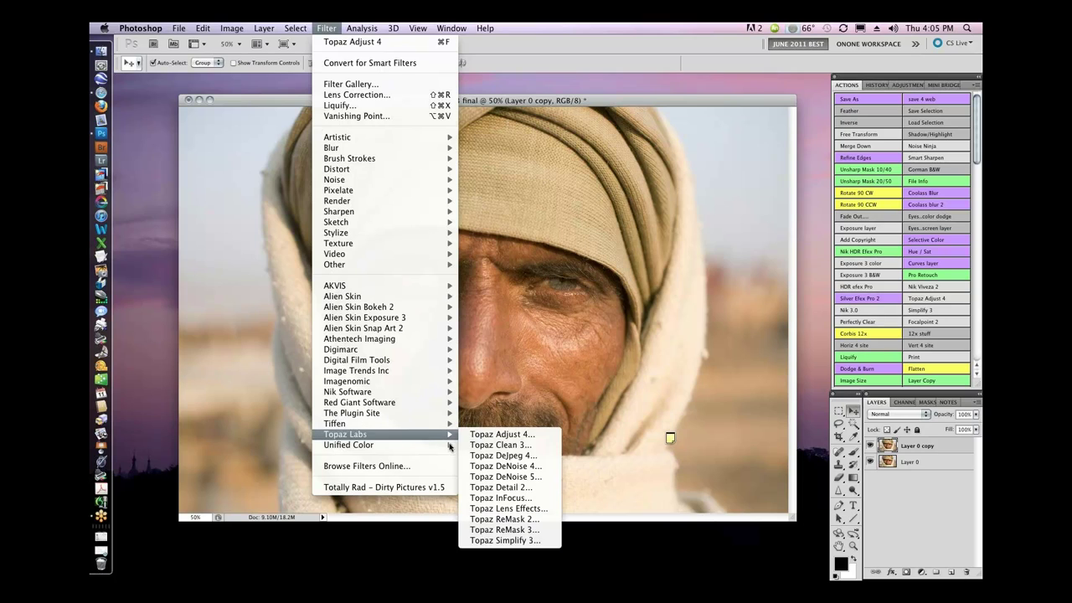
pyautogui.click(523, 437)
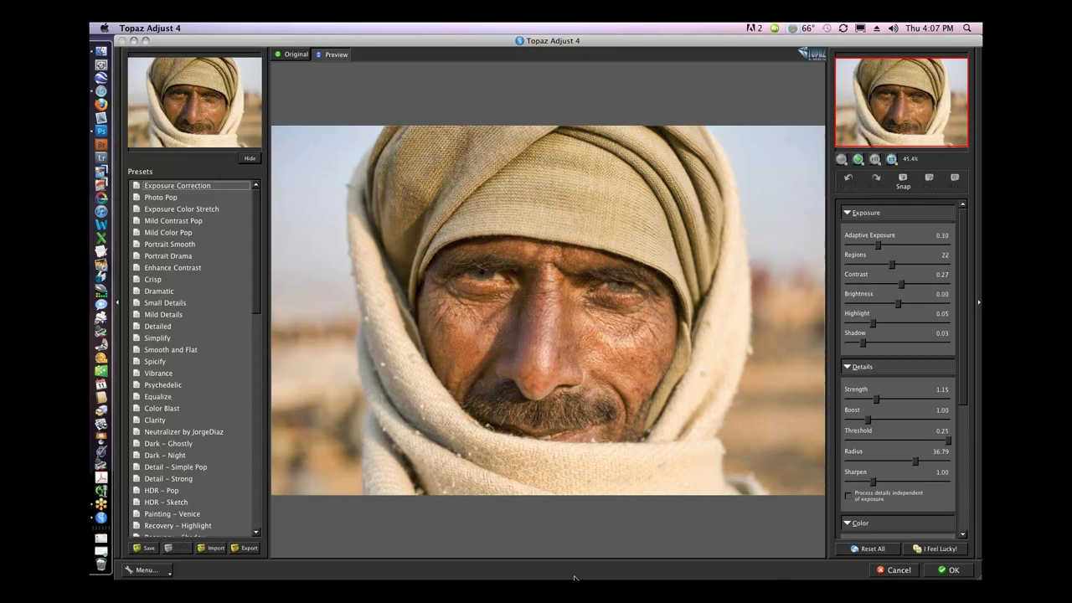
# Step: Apply the Spicify preset to the portrait with Adaptive Exposure 0.45 and exposure Regions 23
pyautogui.click(168, 361)
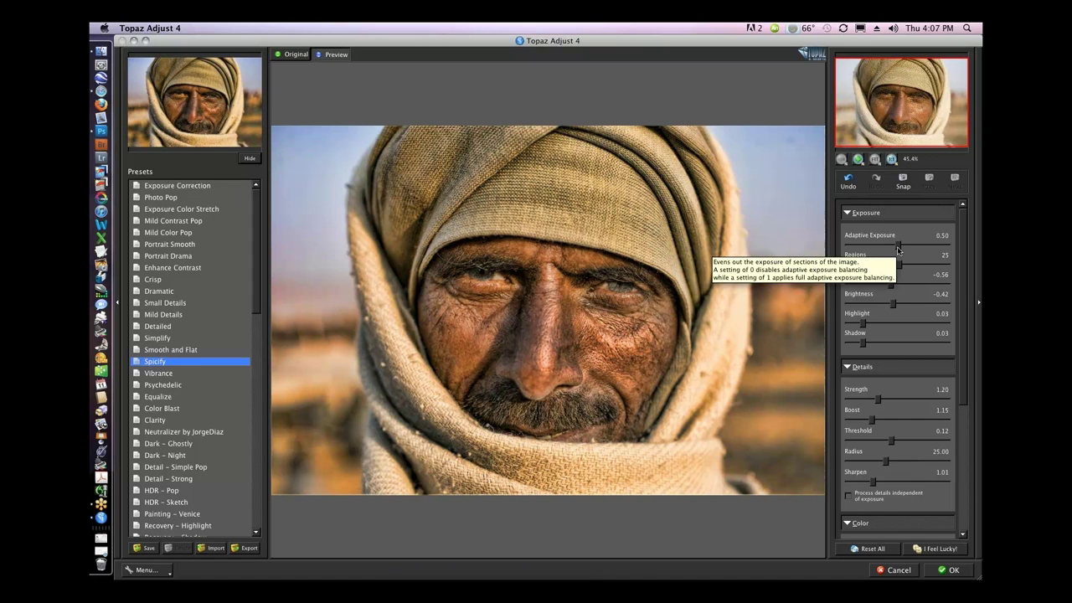
pyautogui.moveTo(898, 249); pyautogui.dragTo(895, 267)
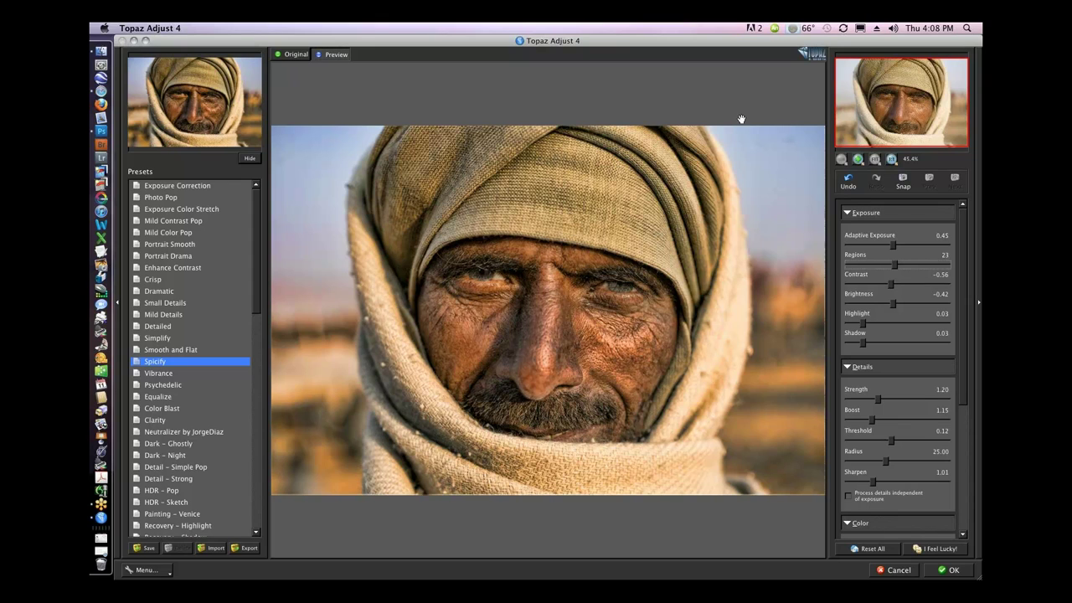
# Step: Tone down the portrait's color with Adaptive Saturation 0.23 and Saturation 0.84, checking it against the original
pyautogui.moveTo(963, 330); pyautogui.dragTo(963, 368)
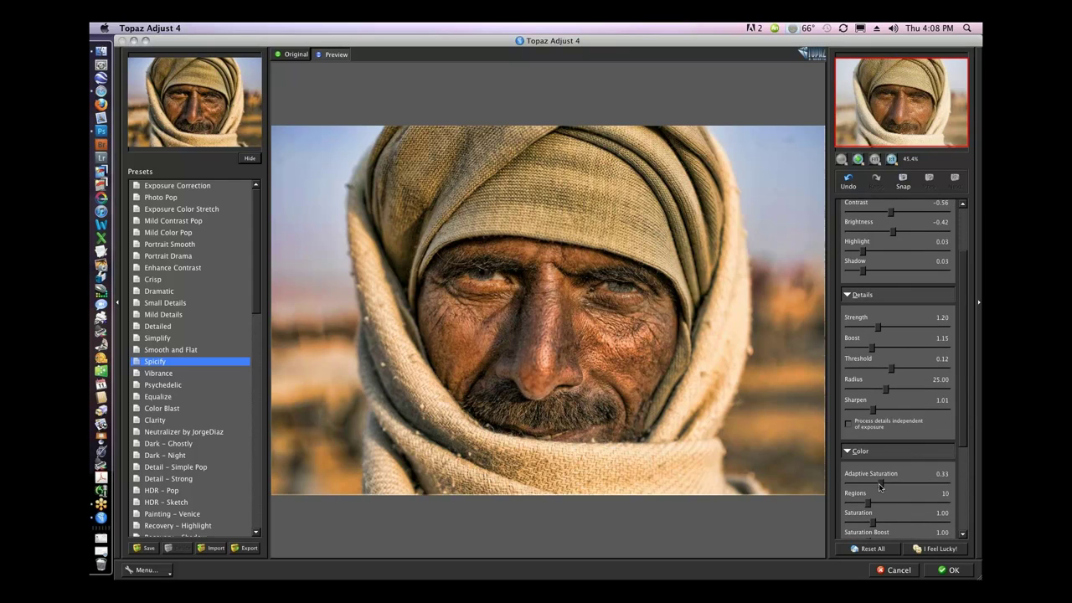
pyautogui.moveTo(881, 484); pyautogui.dragTo(870, 486)
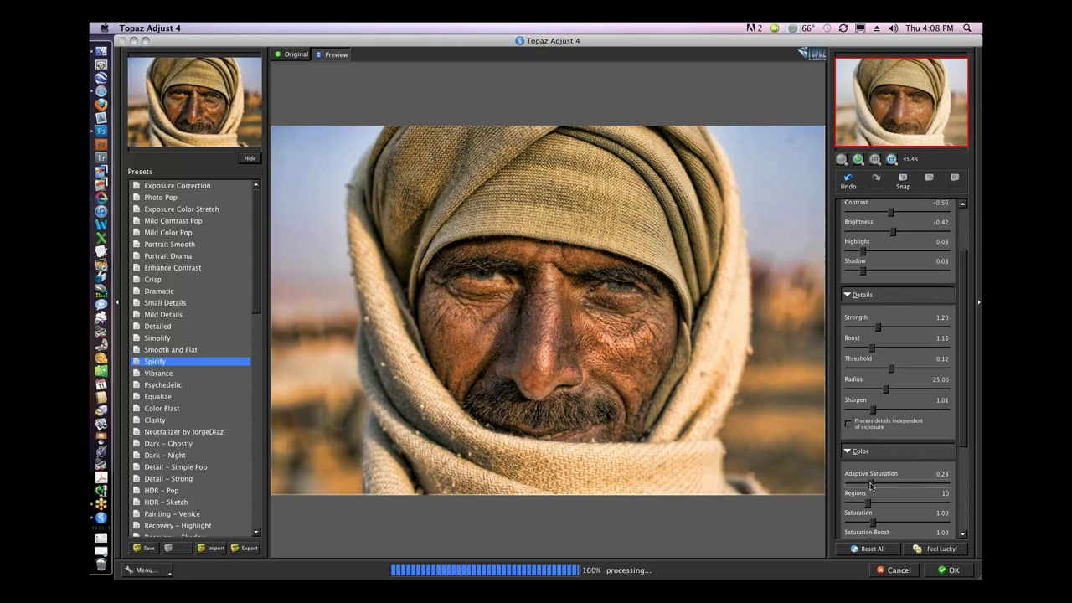
pyautogui.moveTo(964, 328); pyautogui.dragTo(964, 380)
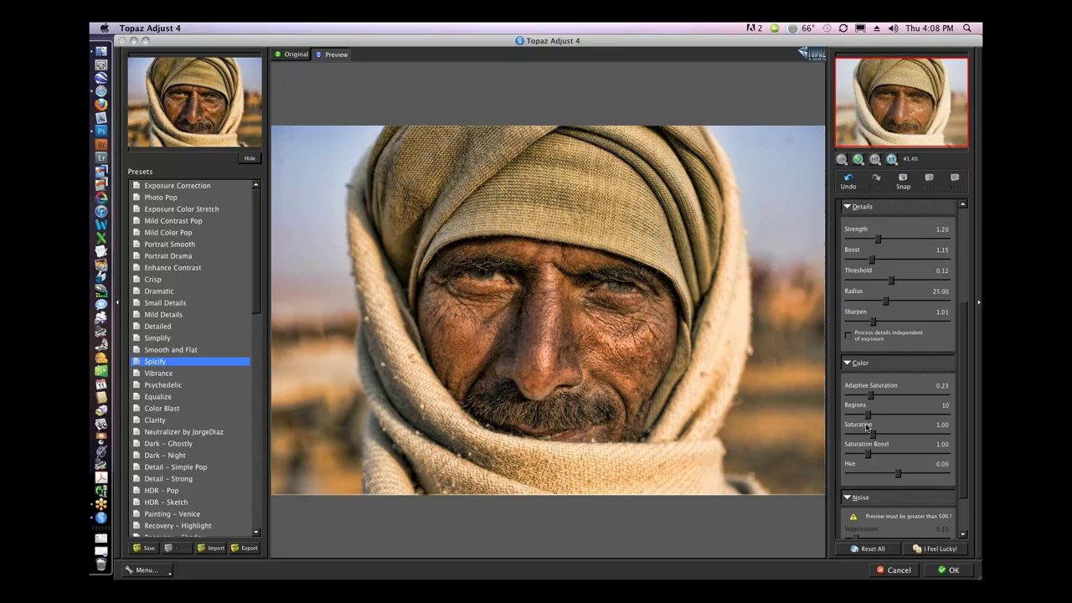
pyautogui.moveTo(875, 434); pyautogui.dragTo(871, 436)
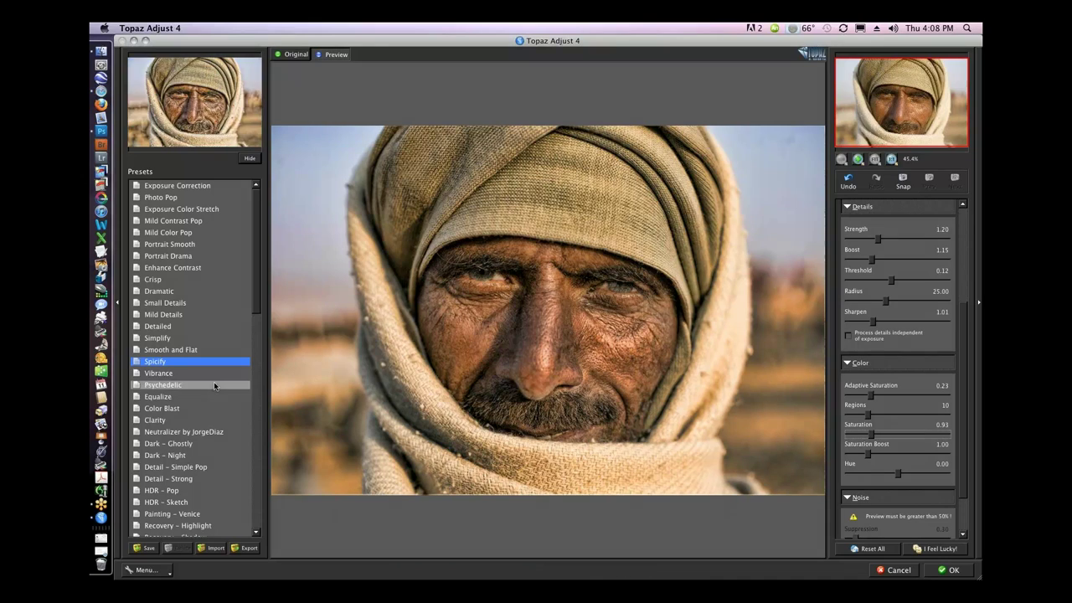
pyautogui.click(637, 376)
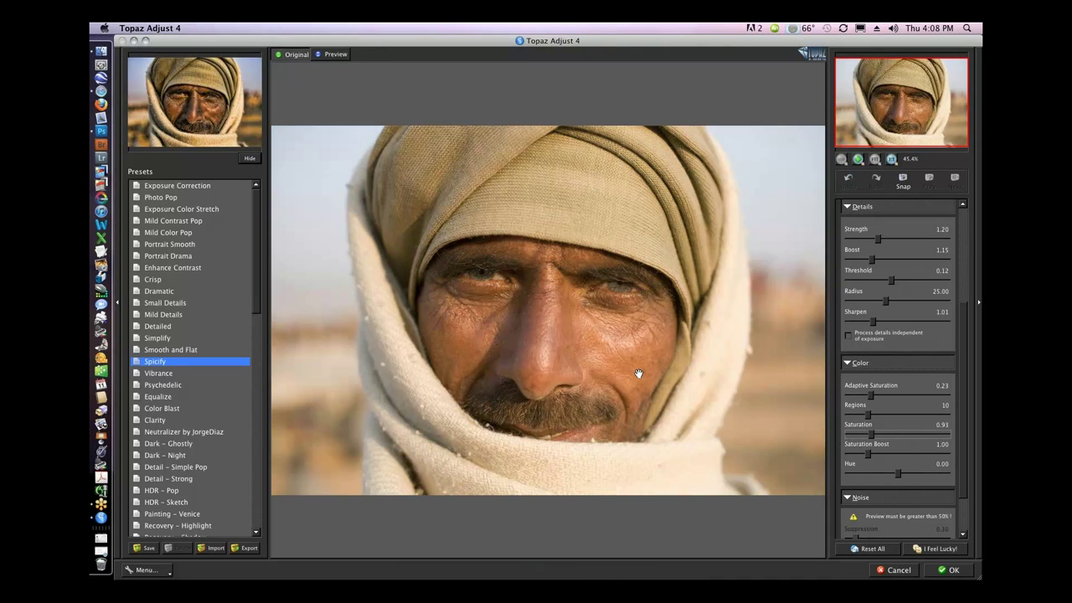
pyautogui.moveTo(875, 436); pyautogui.dragTo(868, 436)
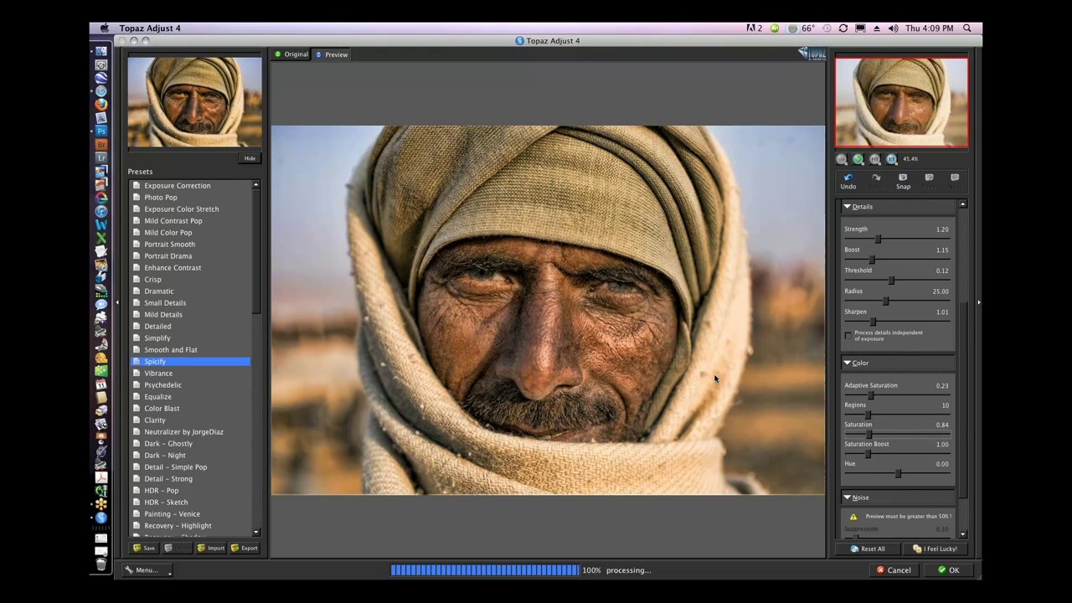
# Step: Compare the adjusted portrait preview repeatedly with the original image
pyautogui.click(700, 387)
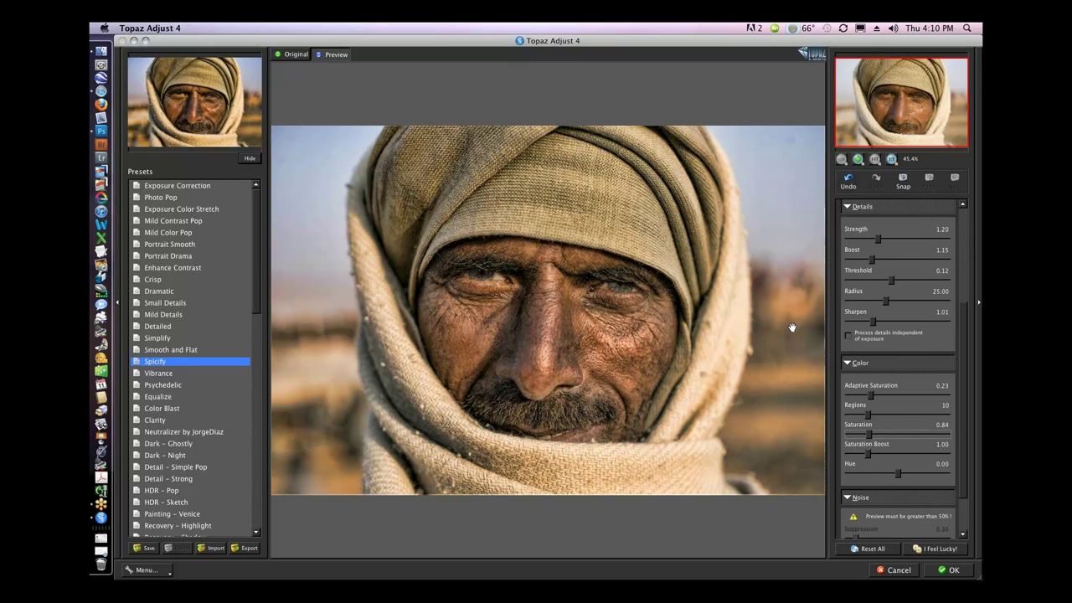
pyautogui.click(687, 376)
pyautogui.click(712, 406)
pyautogui.click(680, 294)
pyautogui.click(618, 296)
pyautogui.click(679, 390)
pyautogui.click(655, 389)
pyautogui.click(644, 383)
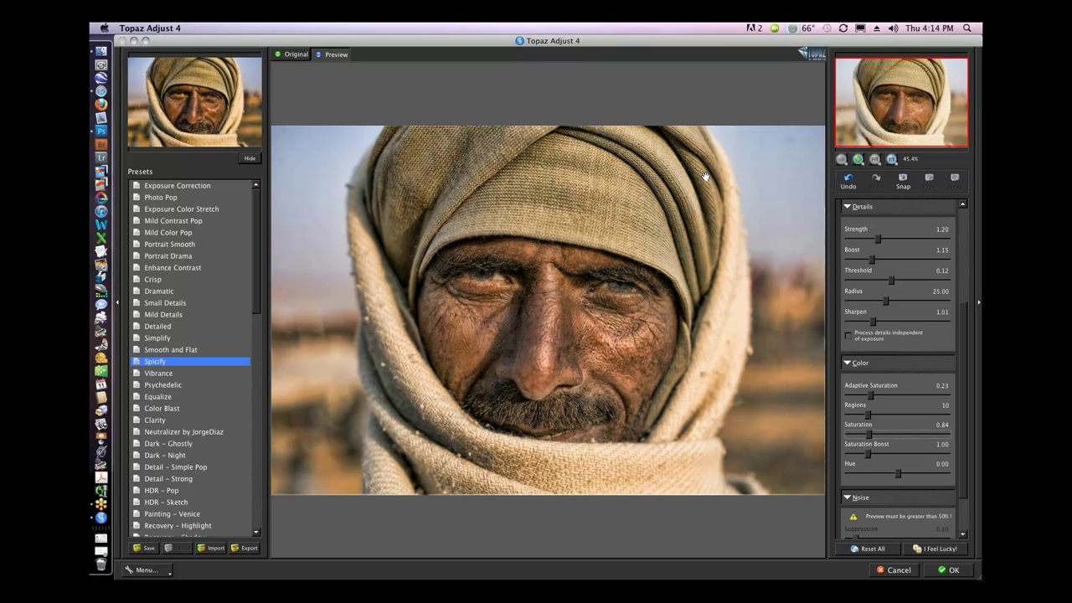